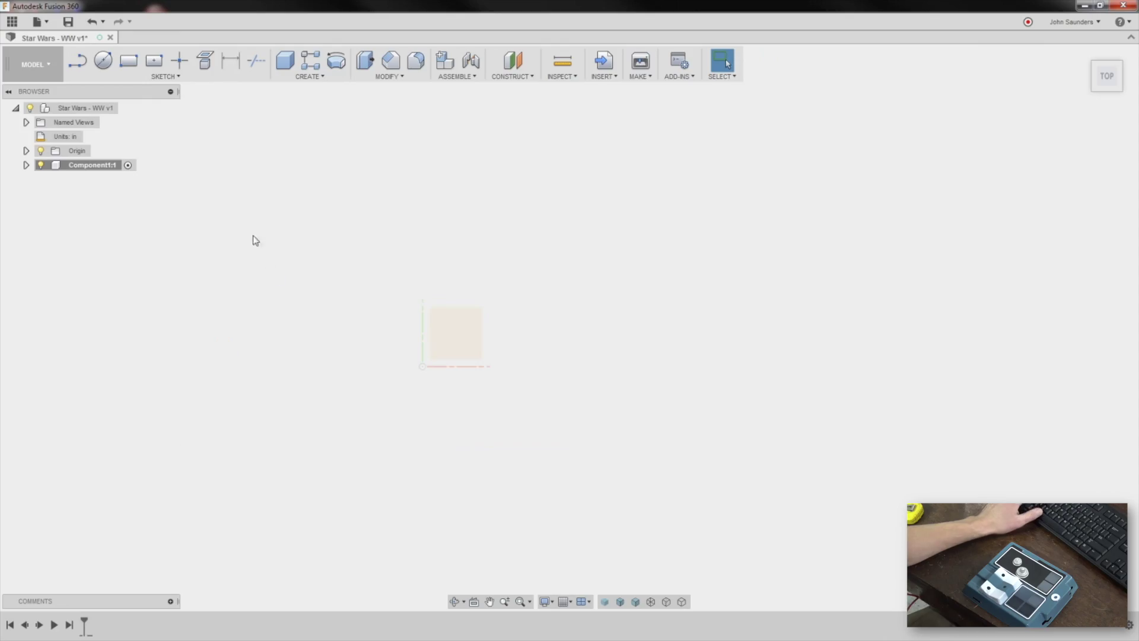
# Sketch a center rectangle about 2.6 in tall on the horizontal origin plane, centered on the origin.
pyautogui.click(155, 61)
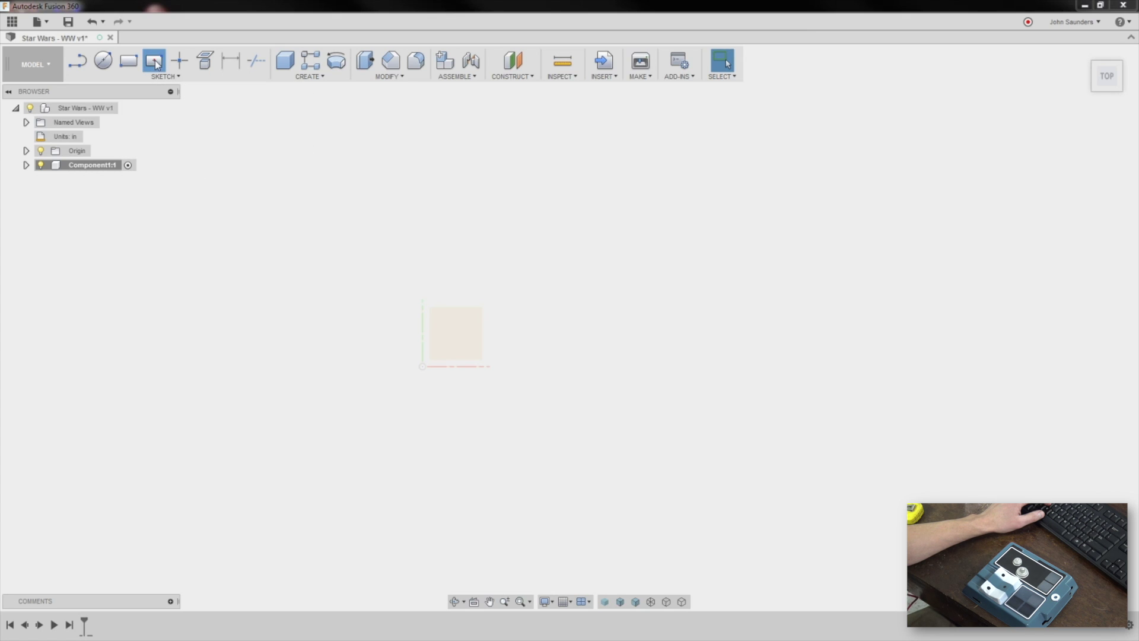
pyautogui.click(454, 336)
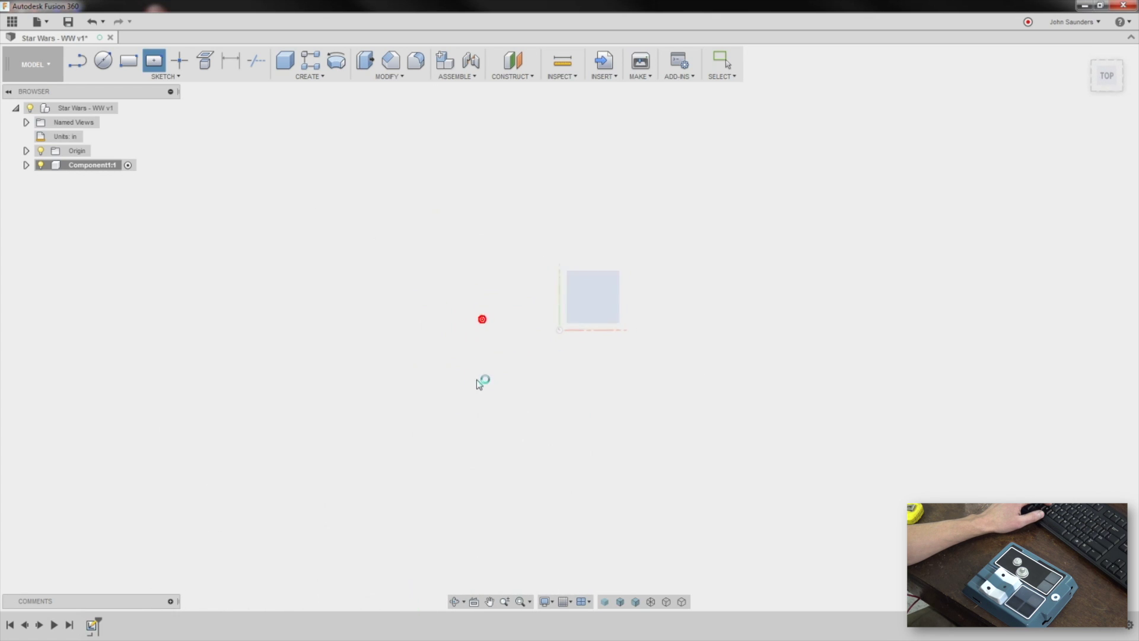
pyautogui.click(570, 327)
pyautogui.click(653, 376)
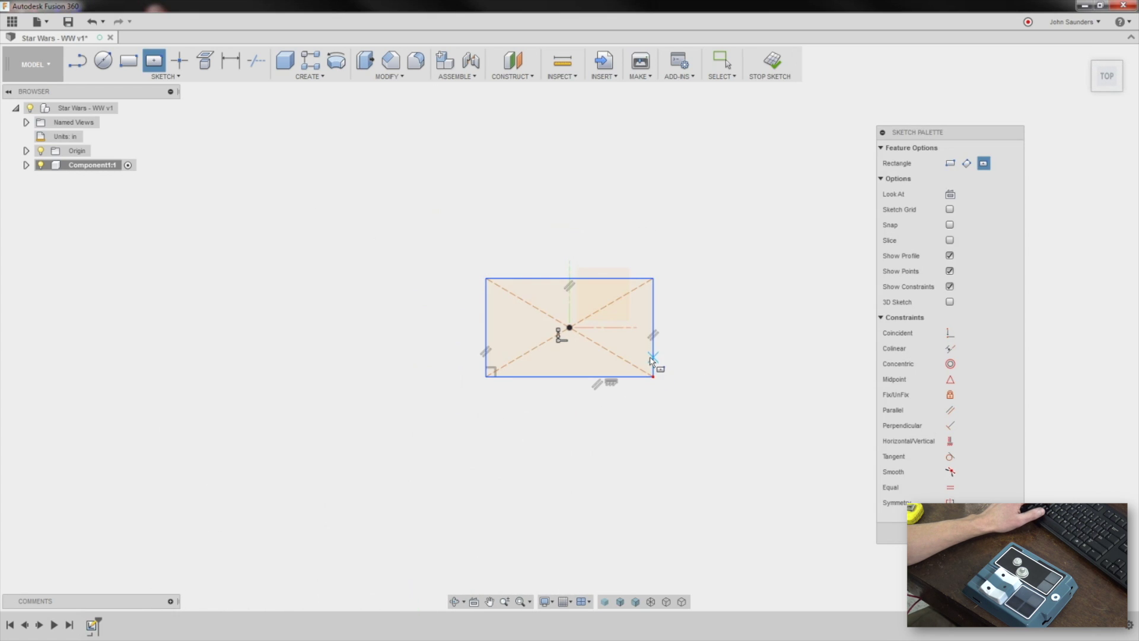
# Dimension the rectangle to 8 in wide and 6 in tall.
pyautogui.click(591, 255)
pyautogui.write('8')
pyautogui.press('Return')
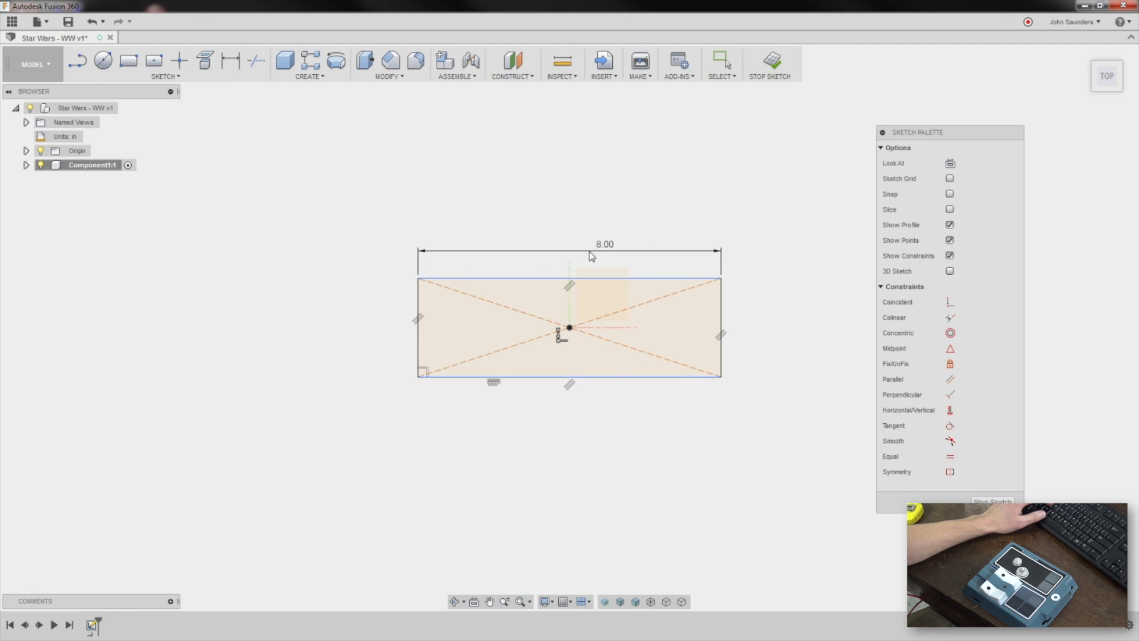
pyautogui.click(402, 308)
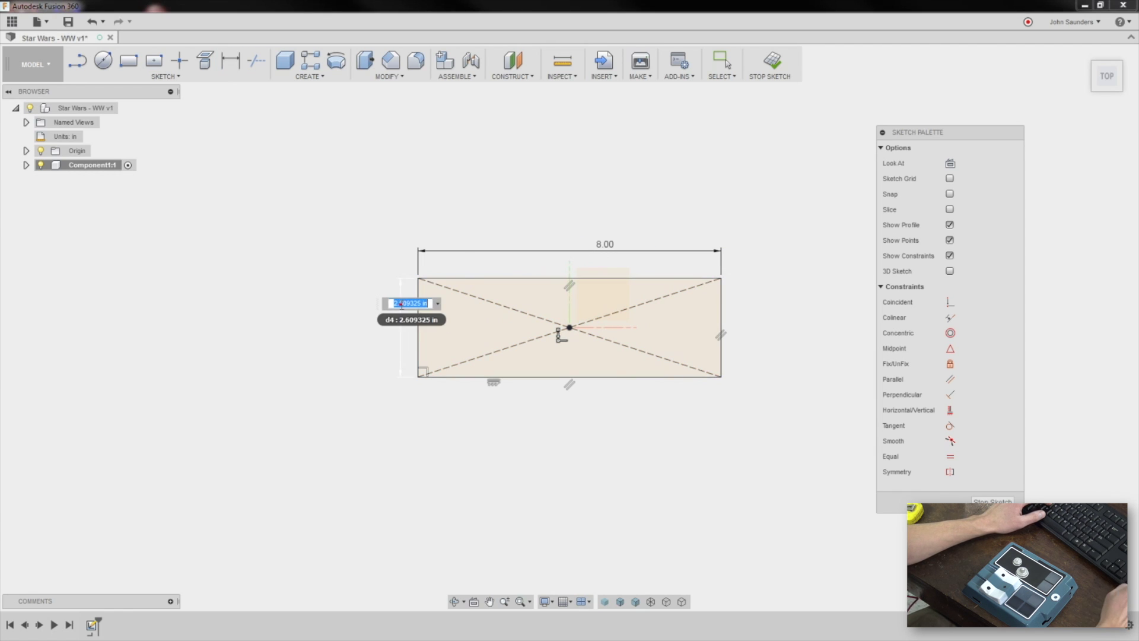
pyautogui.write('6')
pyautogui.press('Return')
# Extrude the rectangle profile 0.065 in as a new body.
pyautogui.press('e')
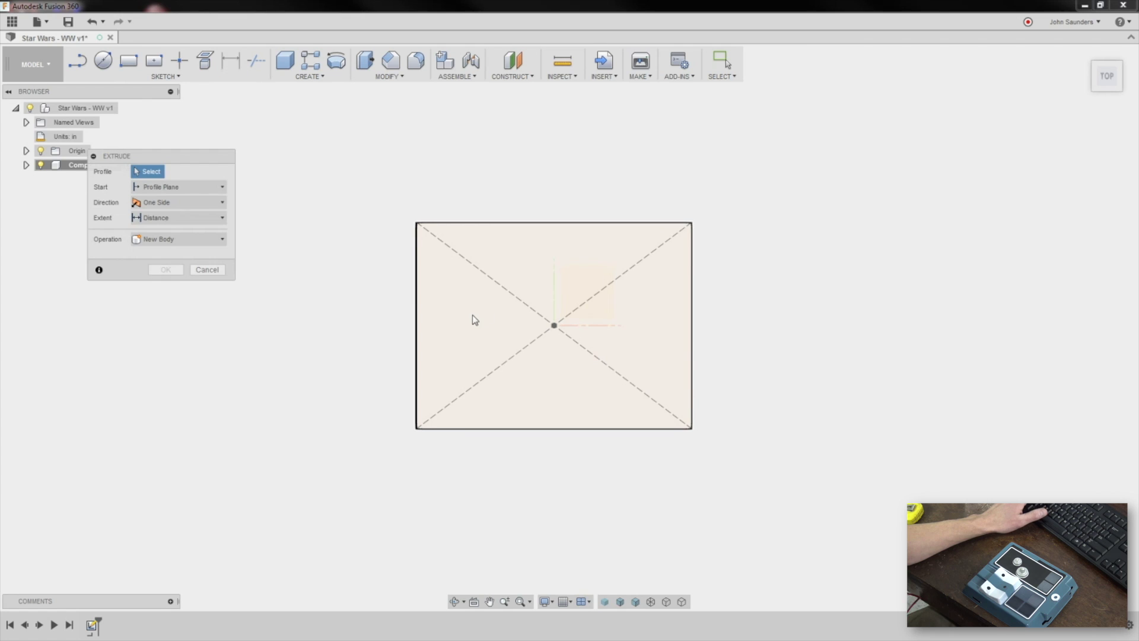
pyautogui.click(473, 314)
pyautogui.write('.075')
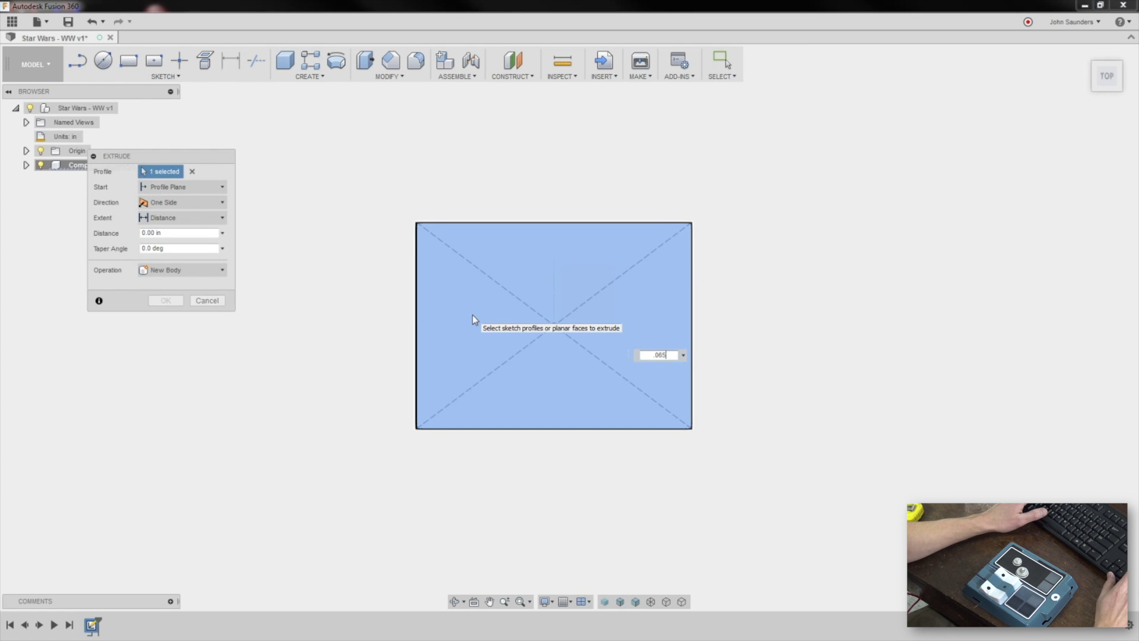
pyautogui.press('Return')
# Create an offset construction plane above the plate's top face at a distance of 1.22 - 0.065 - 0.5 in.
pyautogui.keyDown('shift'); pyautogui.moveTo(472, 314); pyautogui.dragTo(918, 174, button='middle'); pyautogui.keyUp('shift')
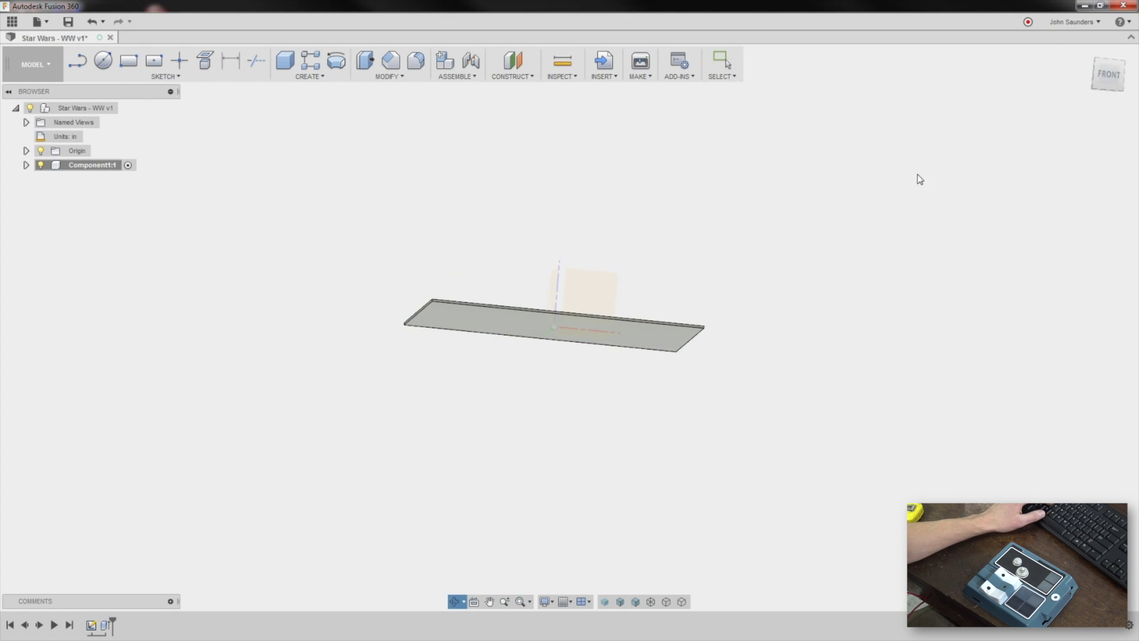
pyautogui.click(1107, 74)
pyautogui.keyDown('shift'); pyautogui.moveTo(556, 308); pyautogui.dragTo(585, 285, button='middle'); pyautogui.keyUp('shift')
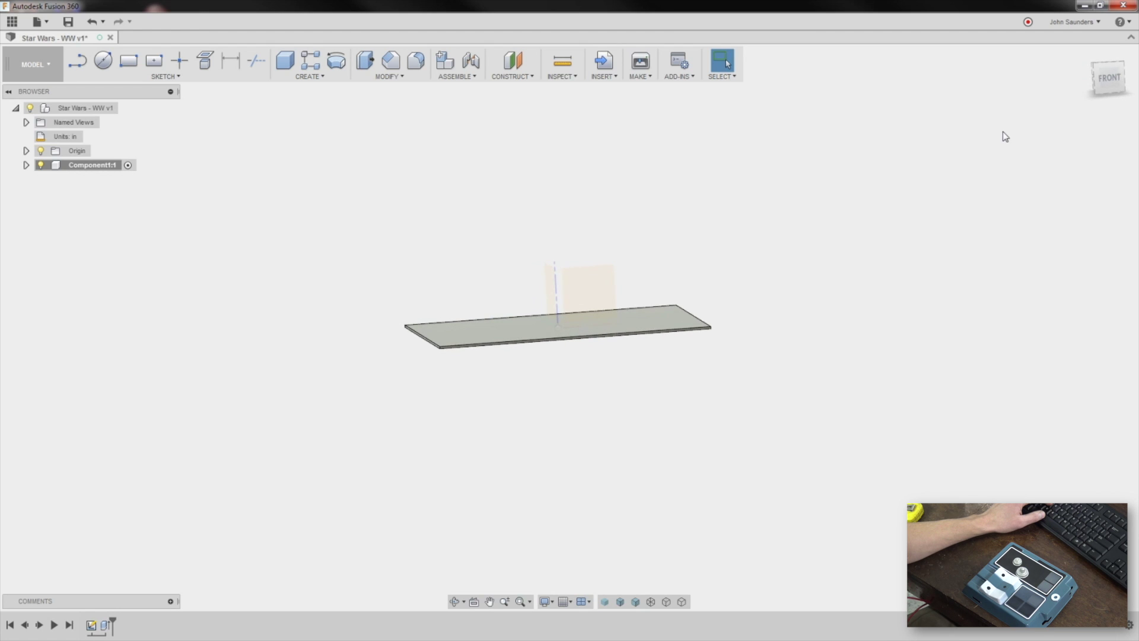
pyautogui.click(1108, 86)
pyautogui.keyDown('shift'); pyautogui.moveTo(508, 336); pyautogui.dragTo(513, 390, button='middle'); pyautogui.keyUp('shift')
pyautogui.scroll(-3, 514, 386)
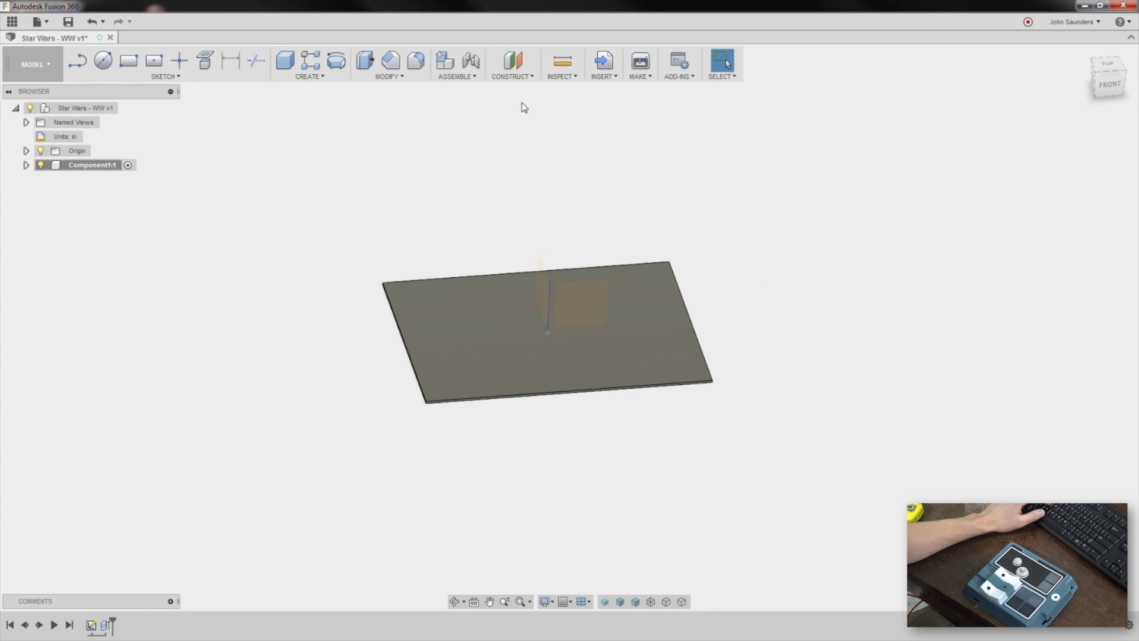
pyautogui.click(527, 77)
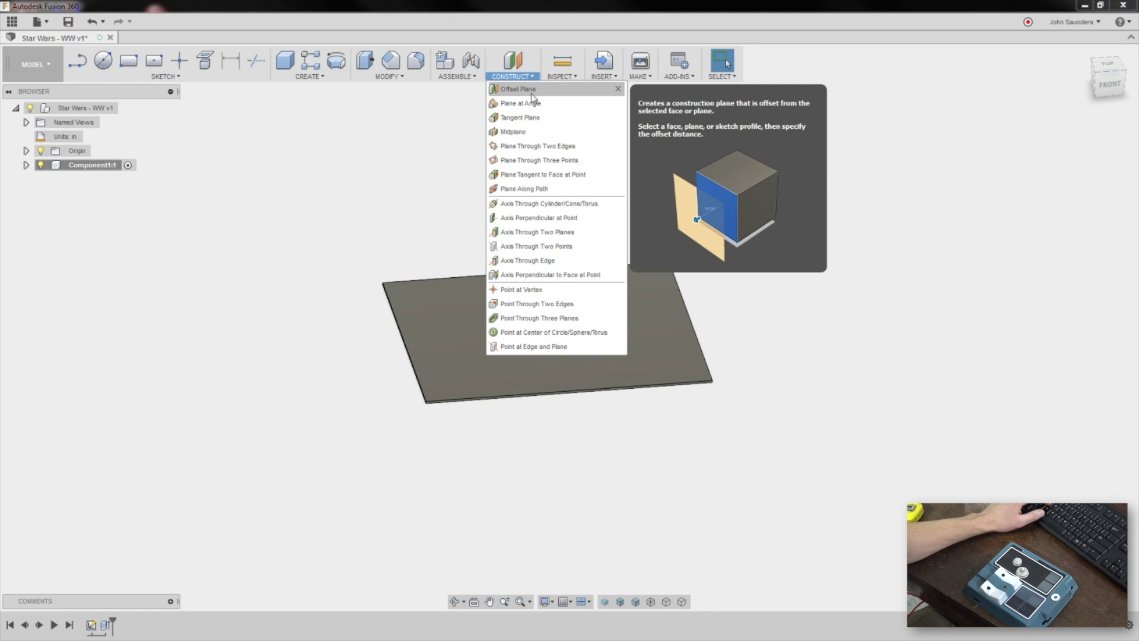
pyautogui.click(533, 90)
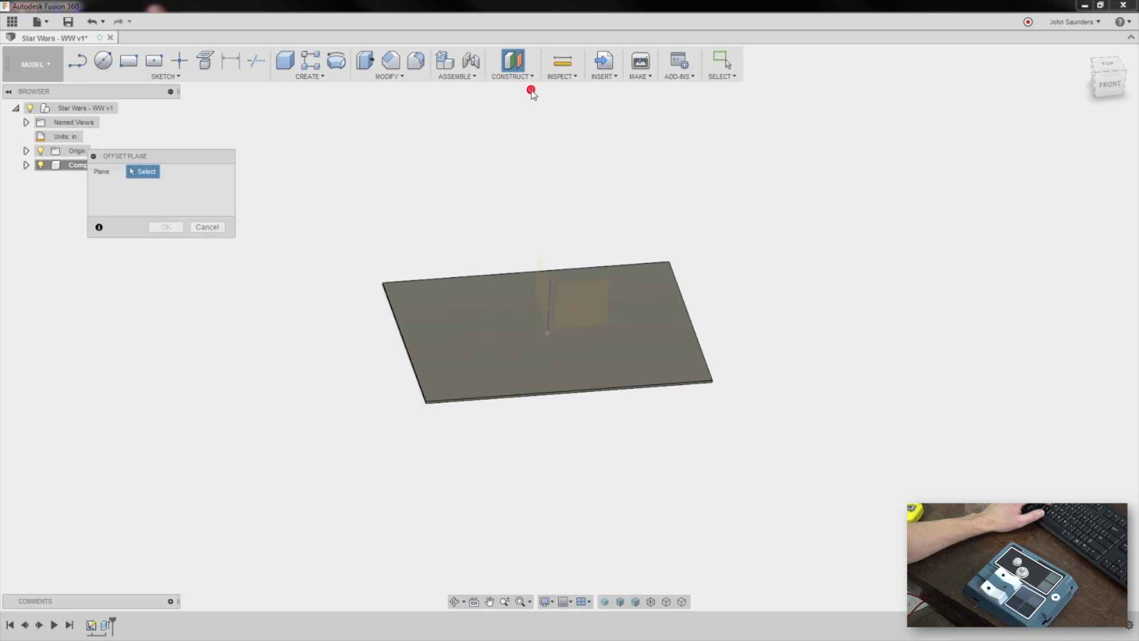
pyautogui.click(655, 274)
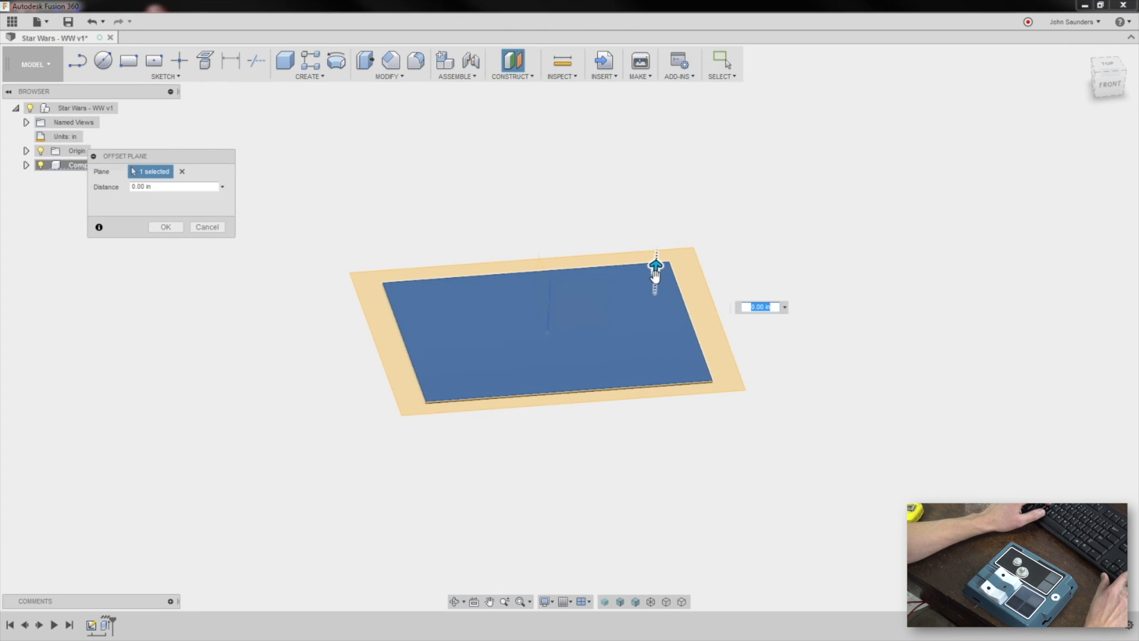
pyautogui.write('1.22')
pyautogui.press('Return')
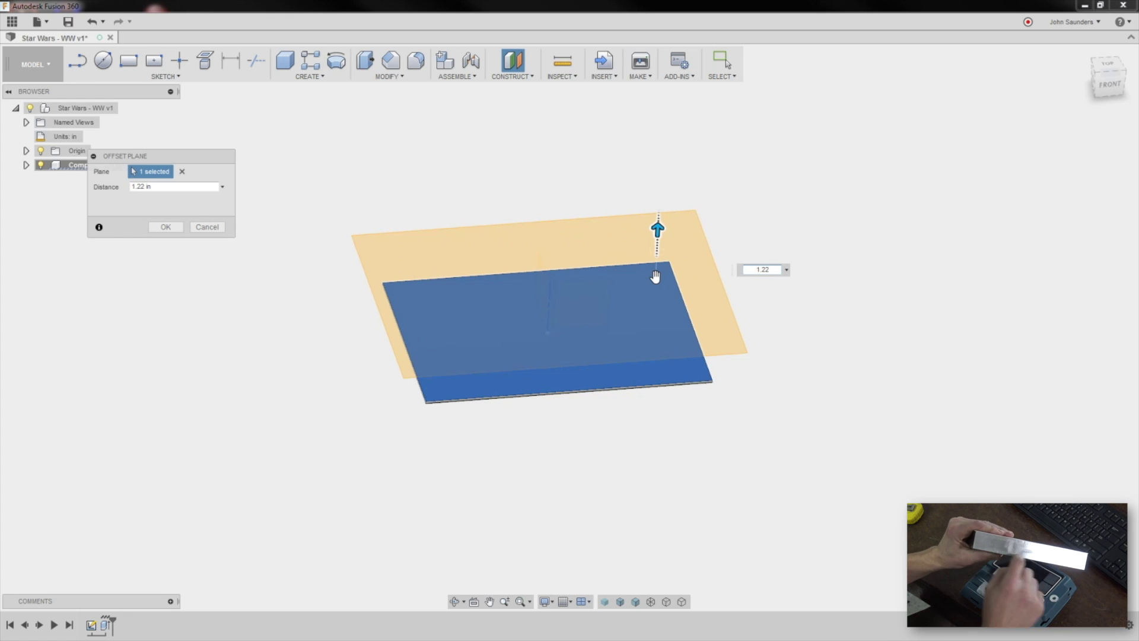
pyautogui.write('-.065')
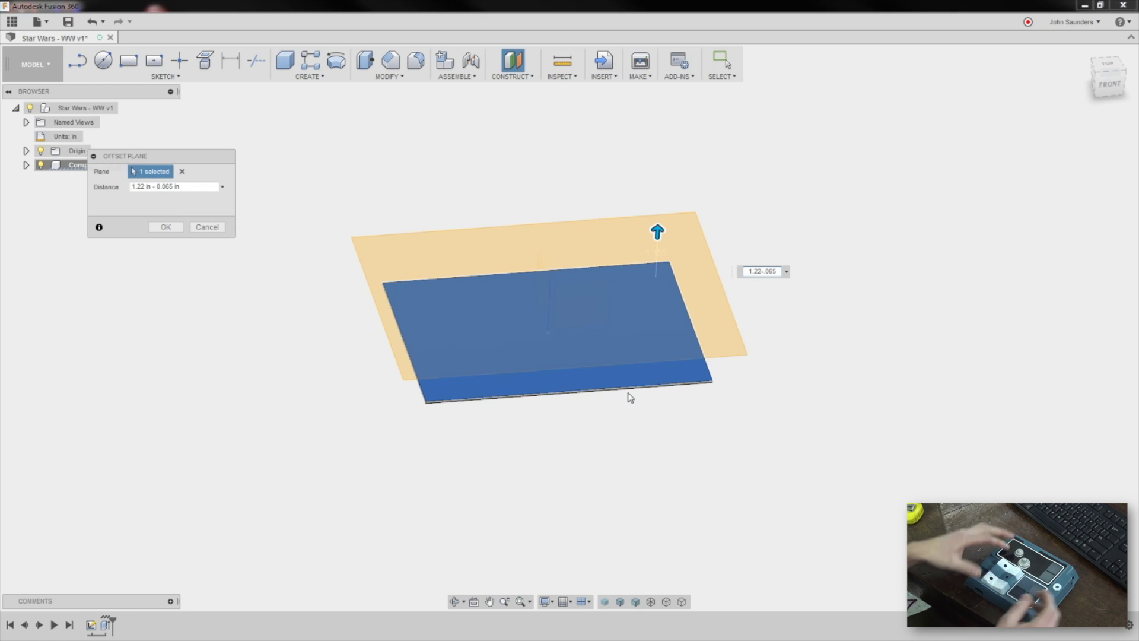
pyautogui.write('.5')
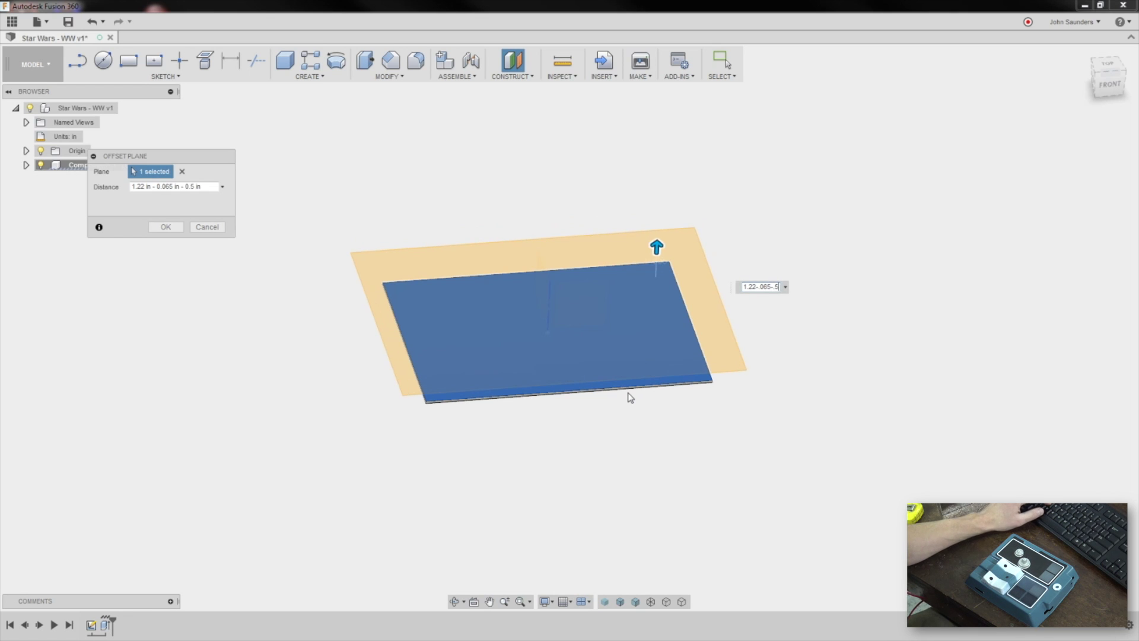
pyautogui.click(167, 227)
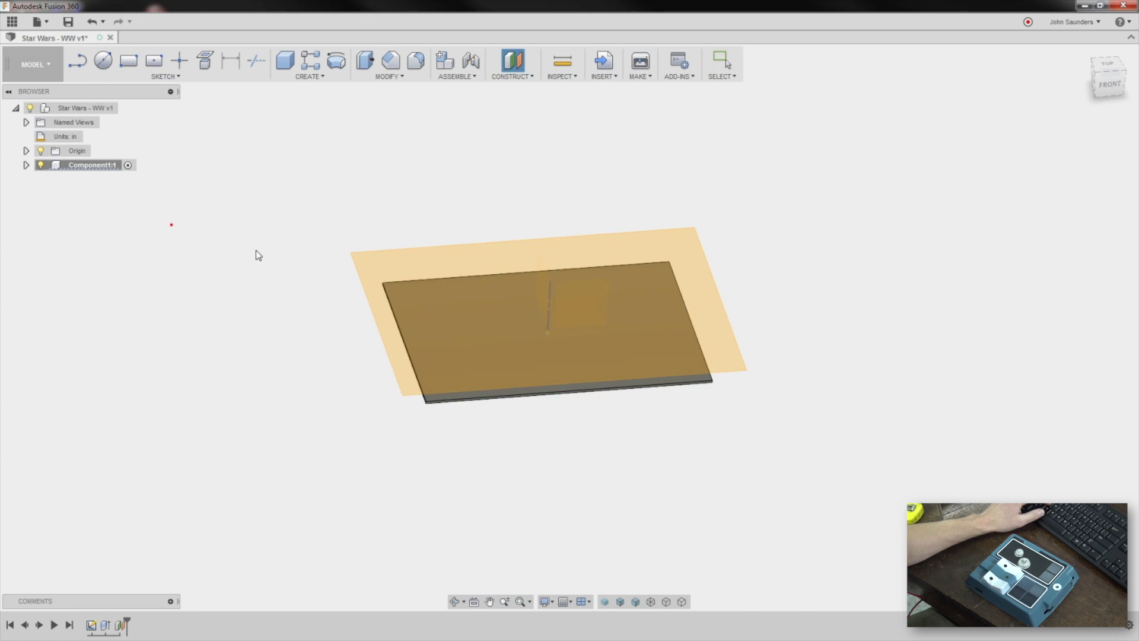
# Sketch a center rectangle on the offset plane from the origin, leaving a margin of about 0.38 in inside the plate's left edge.
pyautogui.moveTo(255, 251)
pyautogui.keyDown('shift'); pyautogui.mouseDown(button='middle')
pyautogui.moveTo(275, 224)
pyautogui.moveTo(275, 244)
pyautogui.mouseUp(button='middle'); pyautogui.keyUp('shift')
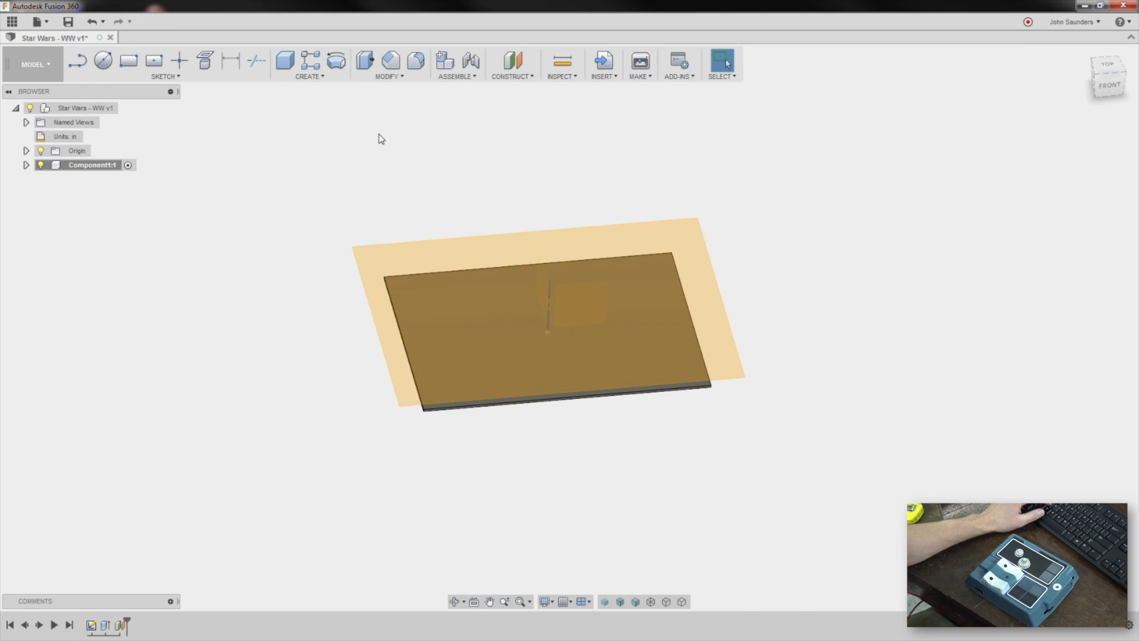
pyautogui.click(155, 61)
pyautogui.click(695, 227)
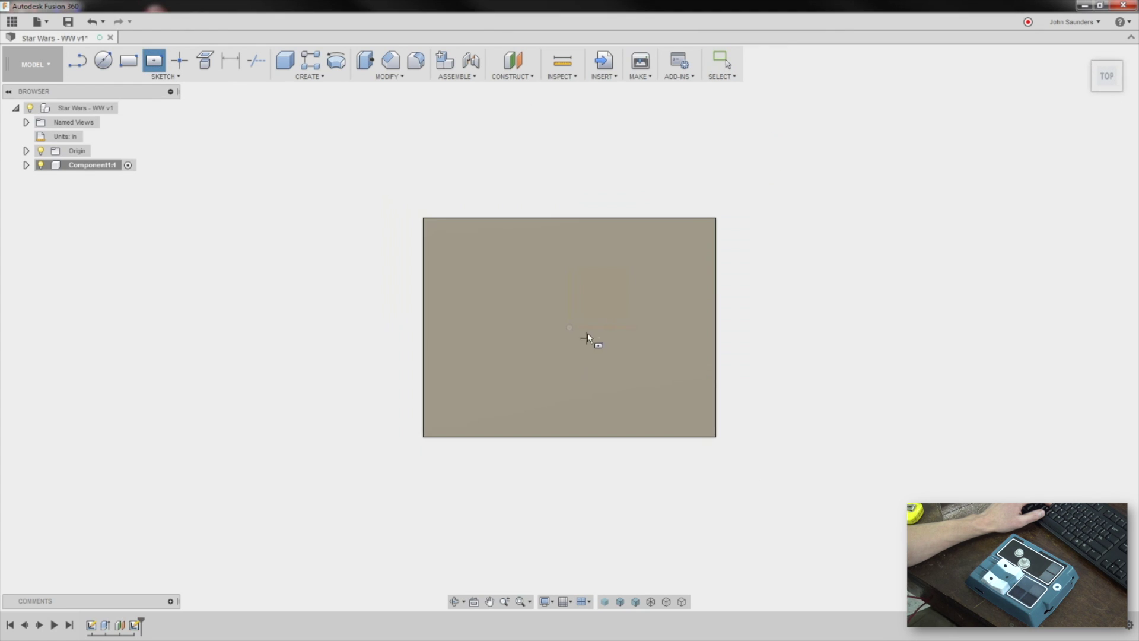
pyautogui.click(569, 327)
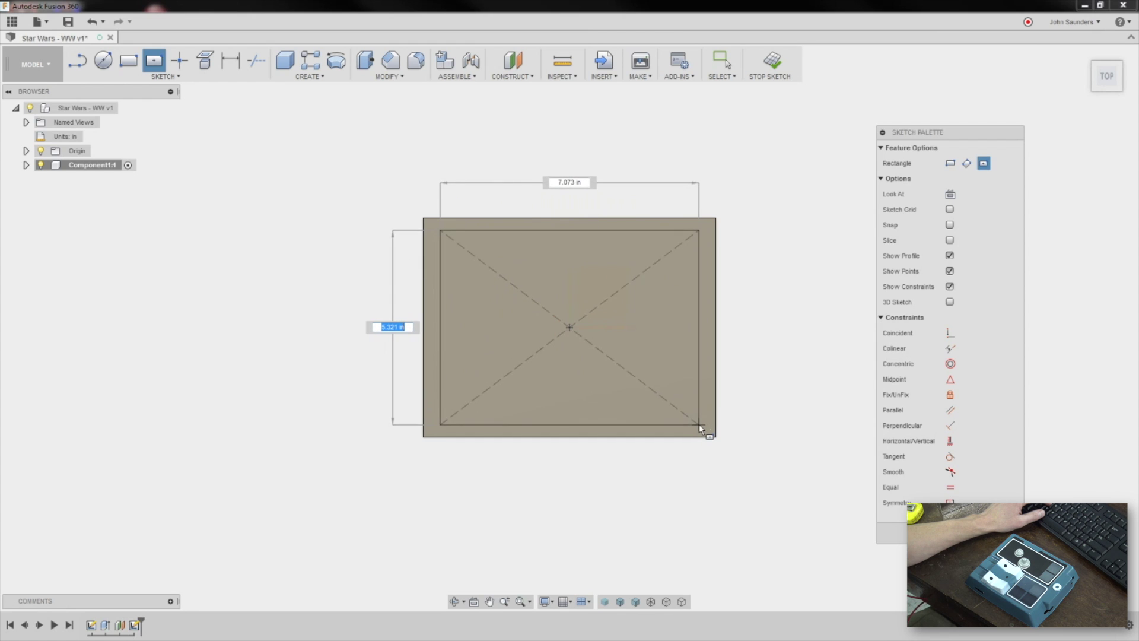
pyautogui.click(702, 423)
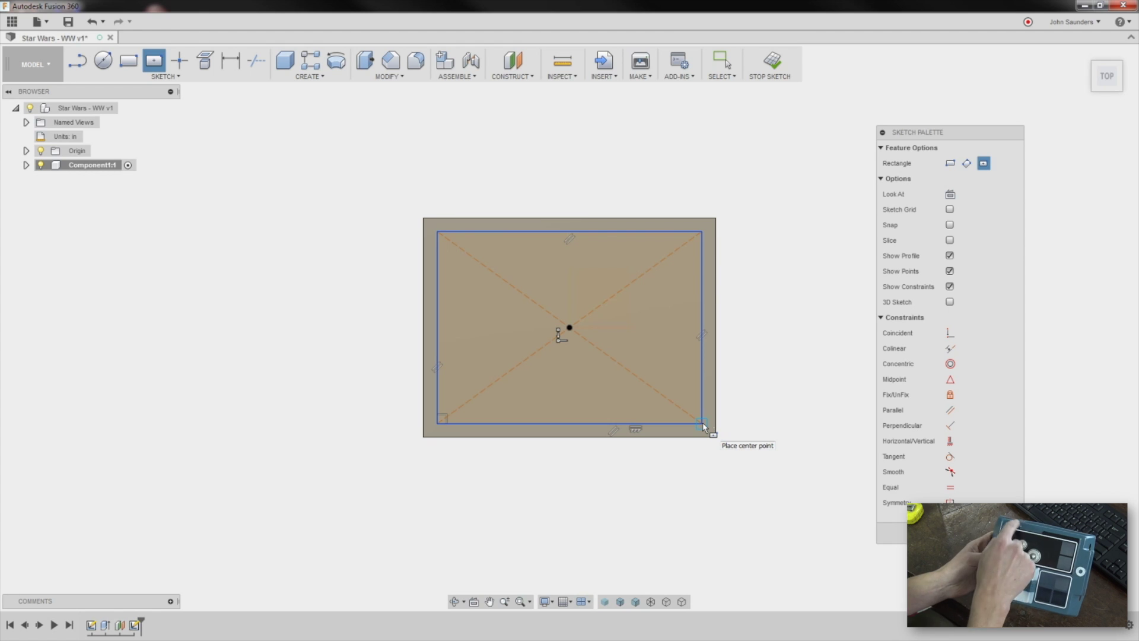
# Dimension the gap between the plate's left edge and the inner rectangle's left side to 0.4 in.
pyautogui.press('d')
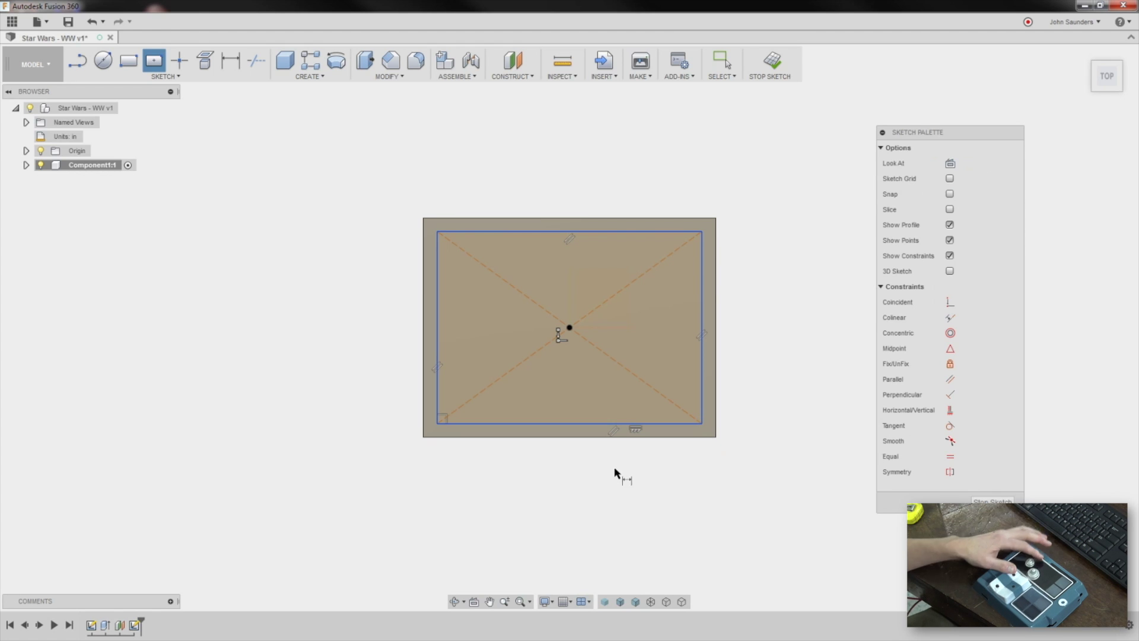
pyautogui.click(423, 336)
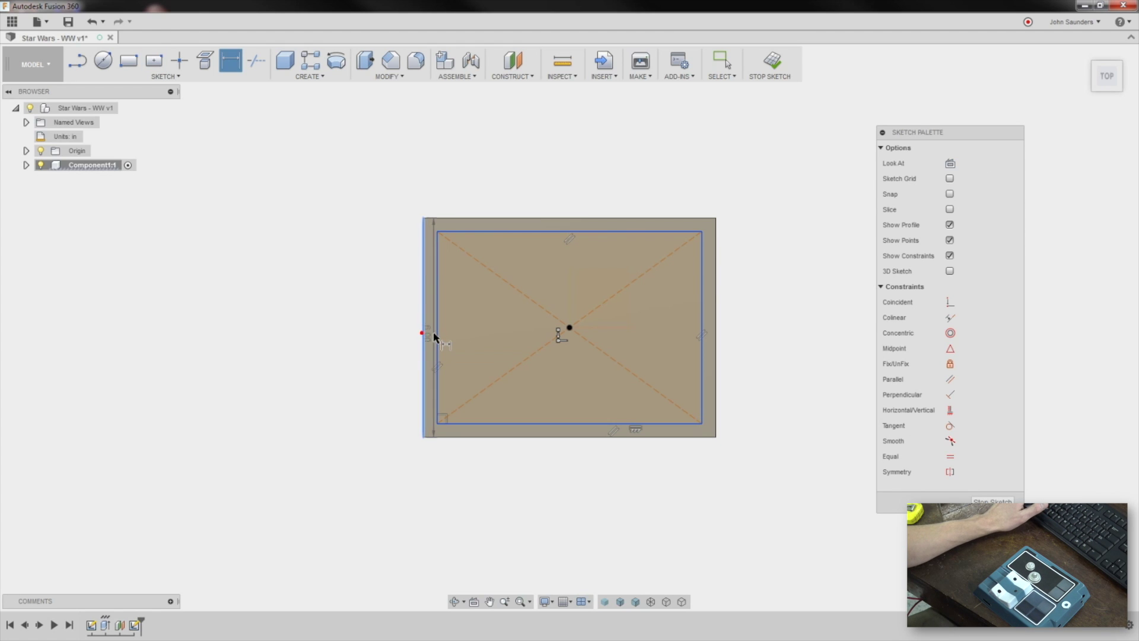
pyautogui.click(439, 338)
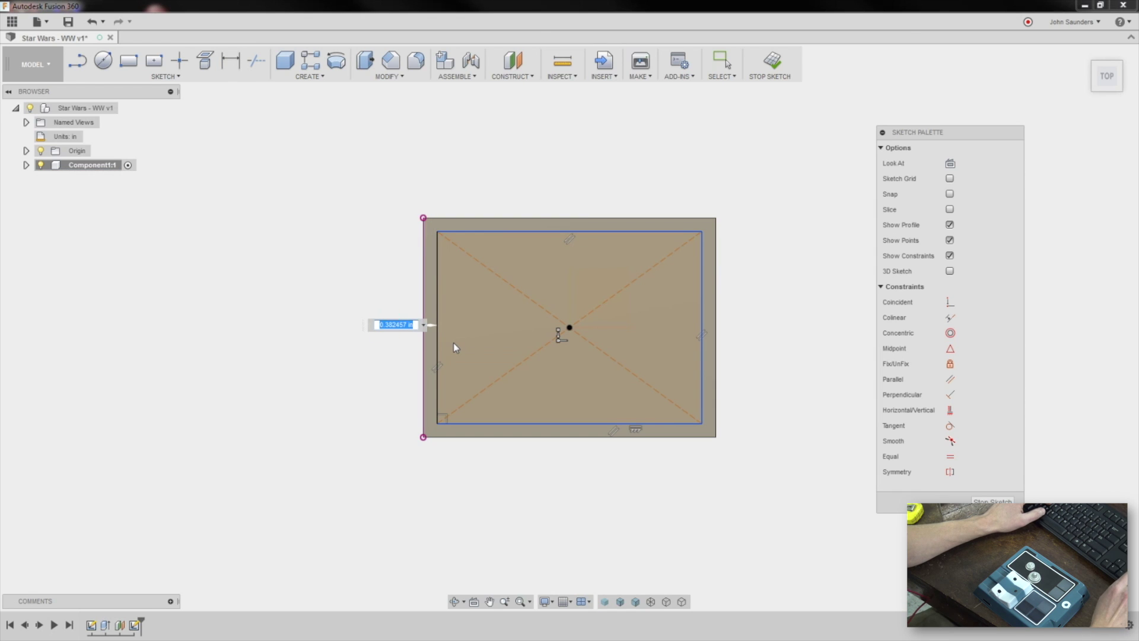
pyautogui.write('.4')
pyautogui.press('Return')
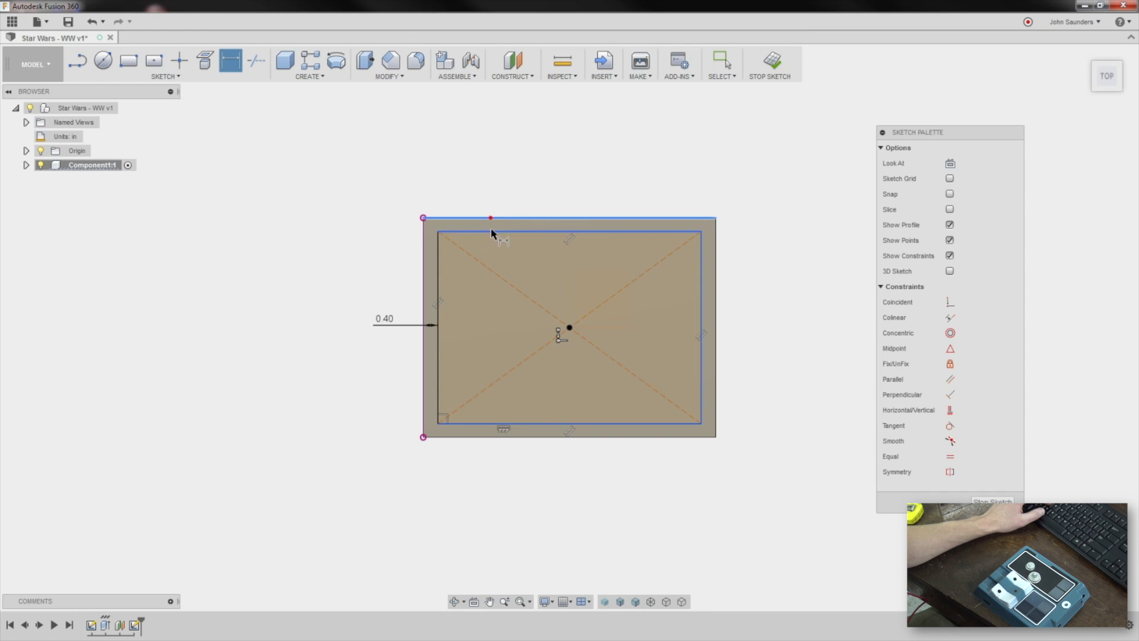
# Dimension the gap between the plate's upper edge and the inner rectangle's upper side to 0.15 in.
pyautogui.click(490, 231)
pyautogui.click(394, 224)
pyautogui.write('.15')
pyautogui.press('Return')
pyautogui.press('Escape')
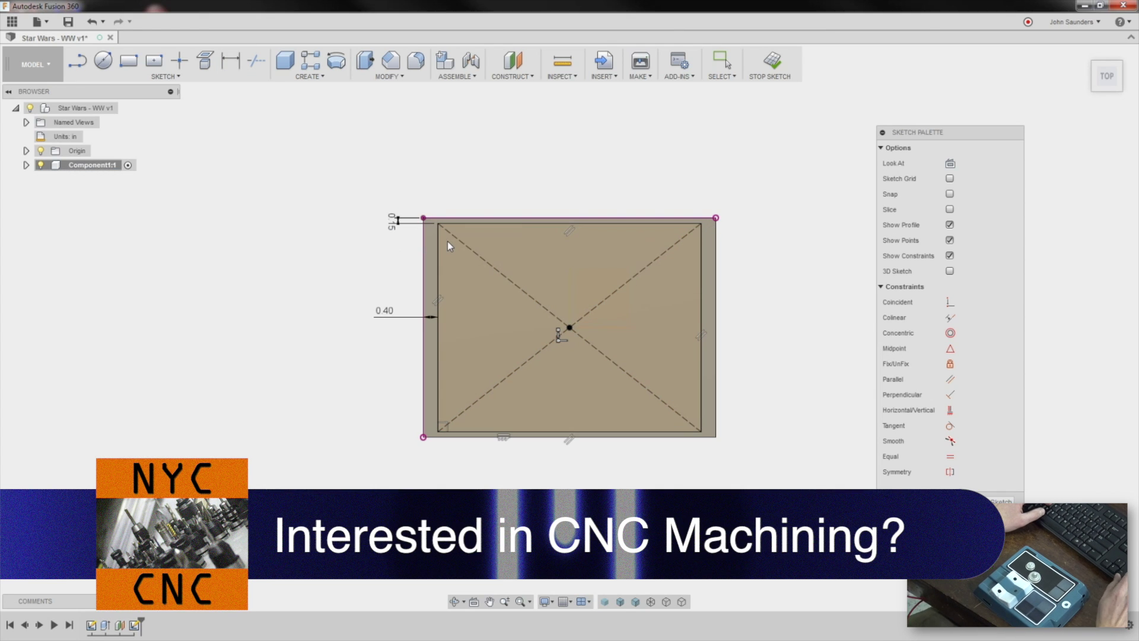
# Loft from the plate's top face to the rectangle on the offset plane, joining the result to the plate.
pyautogui.moveTo(447, 240)
pyautogui.keyDown('shift'); pyautogui.mouseDown(button='middle')
pyautogui.moveTo(516, 269)
pyautogui.moveTo(509, 185)
pyautogui.moveTo(468, 162)
pyautogui.mouseUp(button='middle'); pyautogui.keyUp('shift')
pyautogui.press('d')
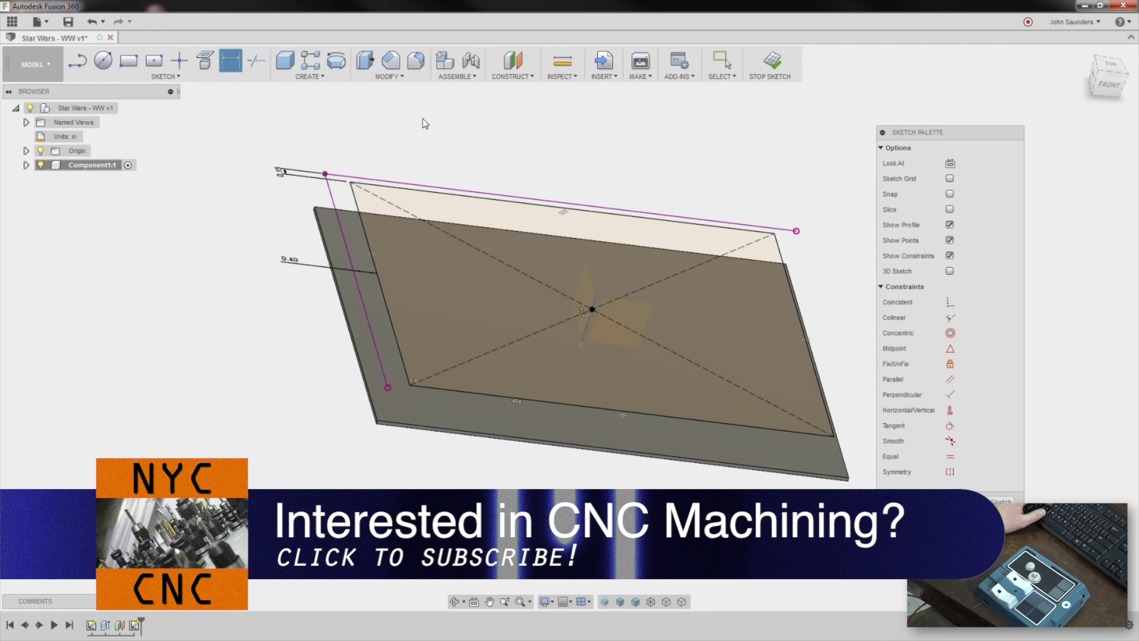
pyautogui.click(318, 77)
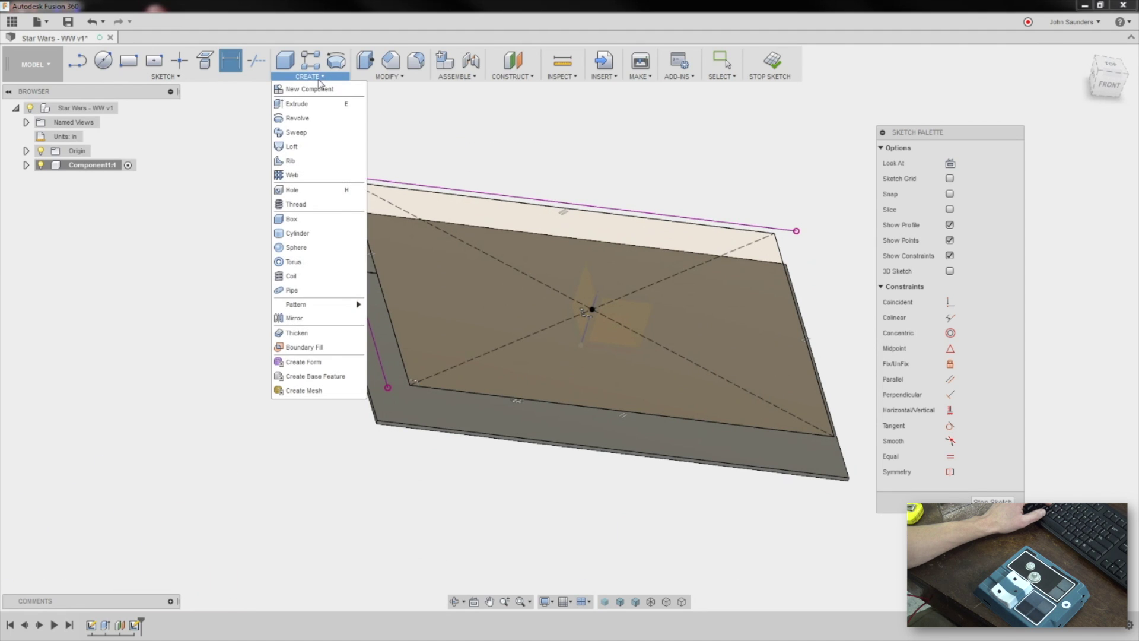
pyautogui.click(333, 149)
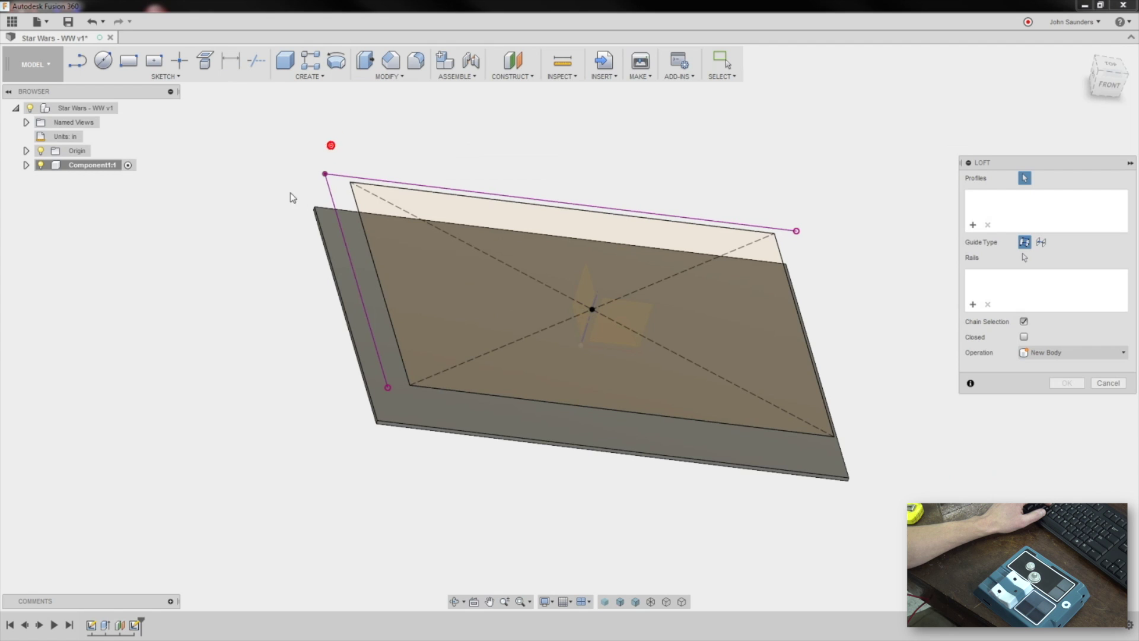
pyautogui.click(323, 231)
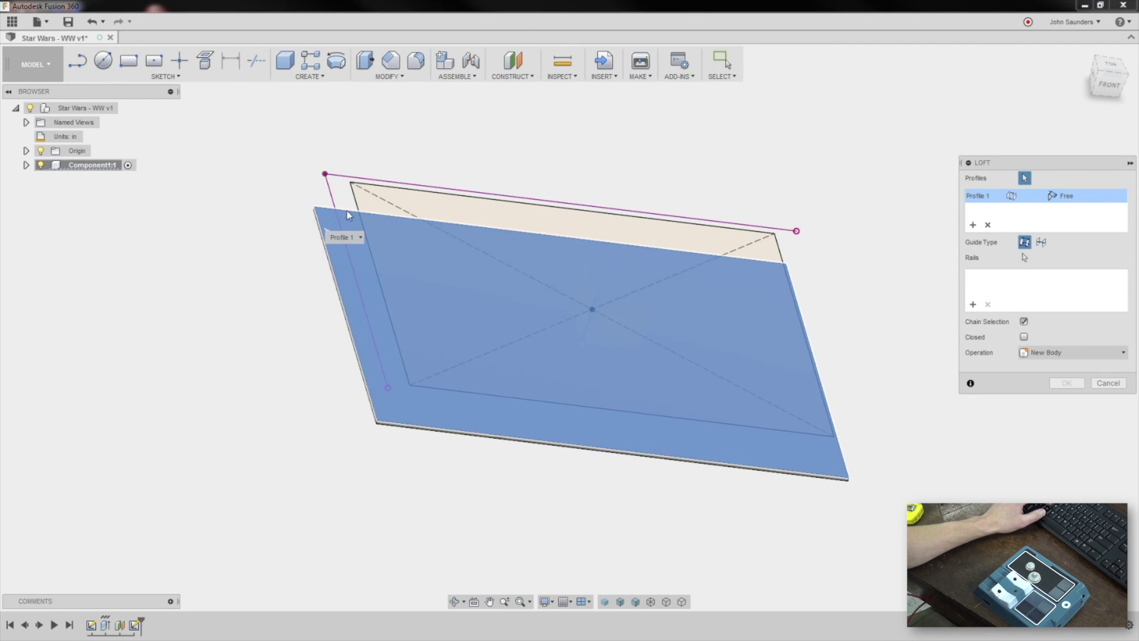
pyautogui.click(359, 205)
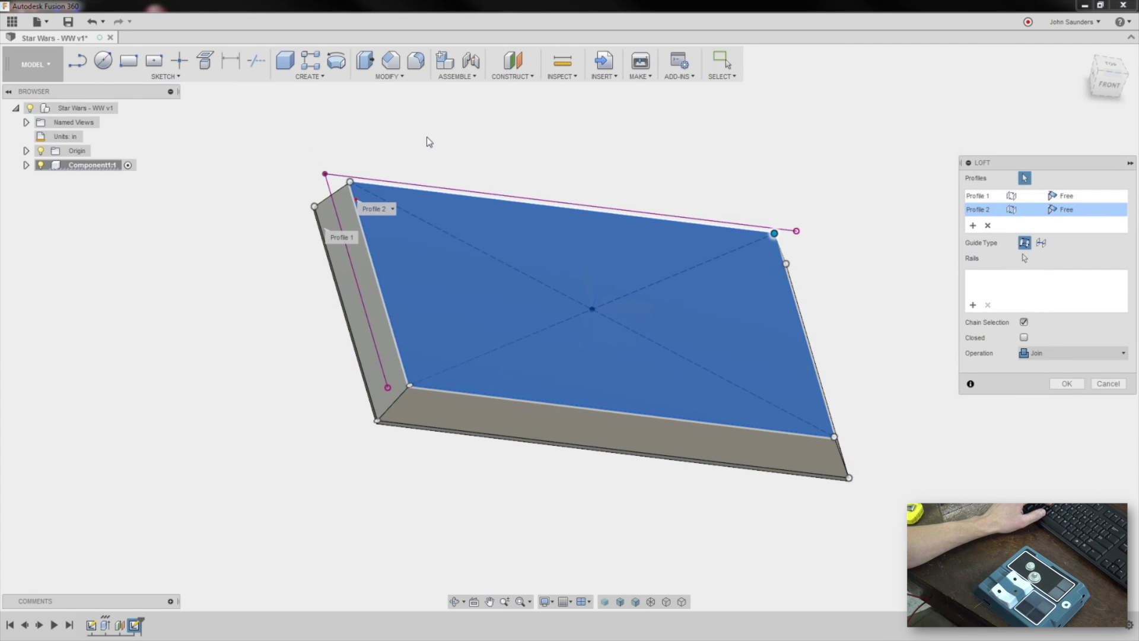
pyautogui.click(1066, 384)
# Examine the lofted body's tapered sides and thin base edge from the side and from angled views.
pyautogui.keyDown('shift'); pyautogui.moveTo(935, 287); pyautogui.dragTo(1020, 263, button='middle'); pyautogui.keyUp('shift')
pyautogui.click(1106, 85)
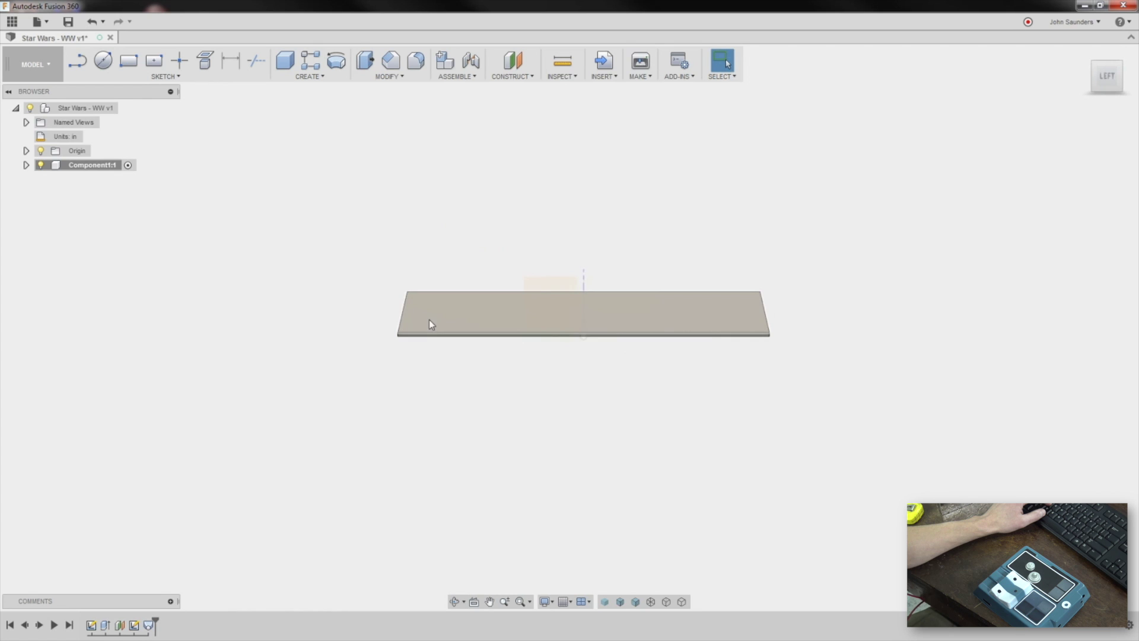
pyautogui.keyDown('shift'); pyautogui.moveTo(709, 221); pyautogui.dragTo(607, 251, button='middle'); pyautogui.keyUp('shift')
pyautogui.scroll(2, 413, 441)
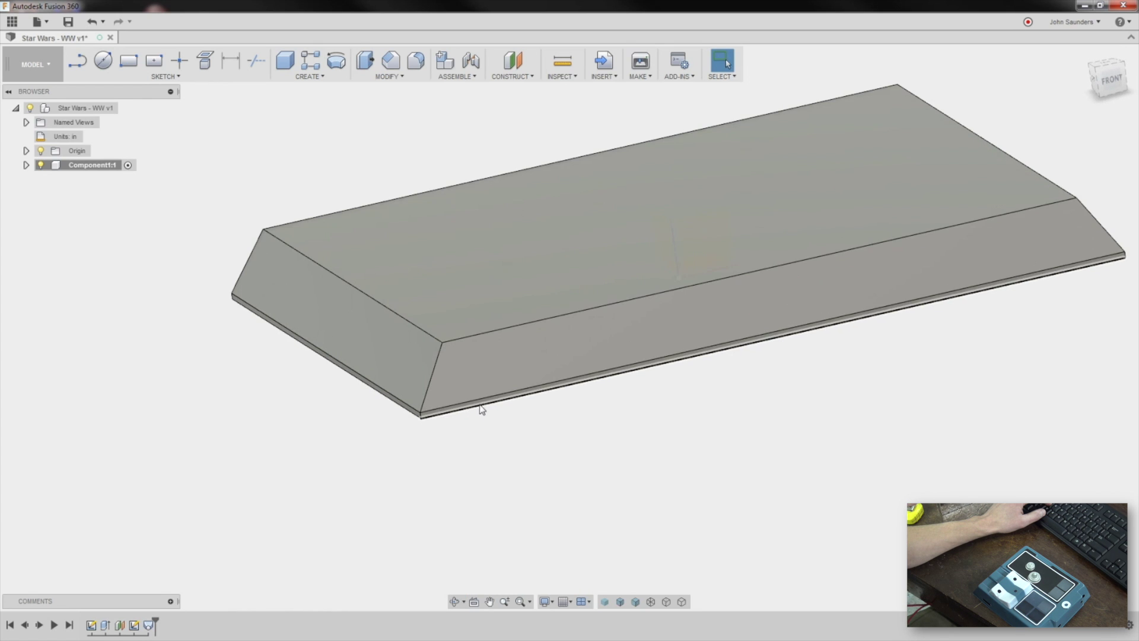
pyautogui.scroll(-3, 484, 412)
pyautogui.keyDown('shift'); pyautogui.moveTo(536, 435); pyautogui.dragTo(497, 458, button='middle'); pyautogui.keyUp('shift')
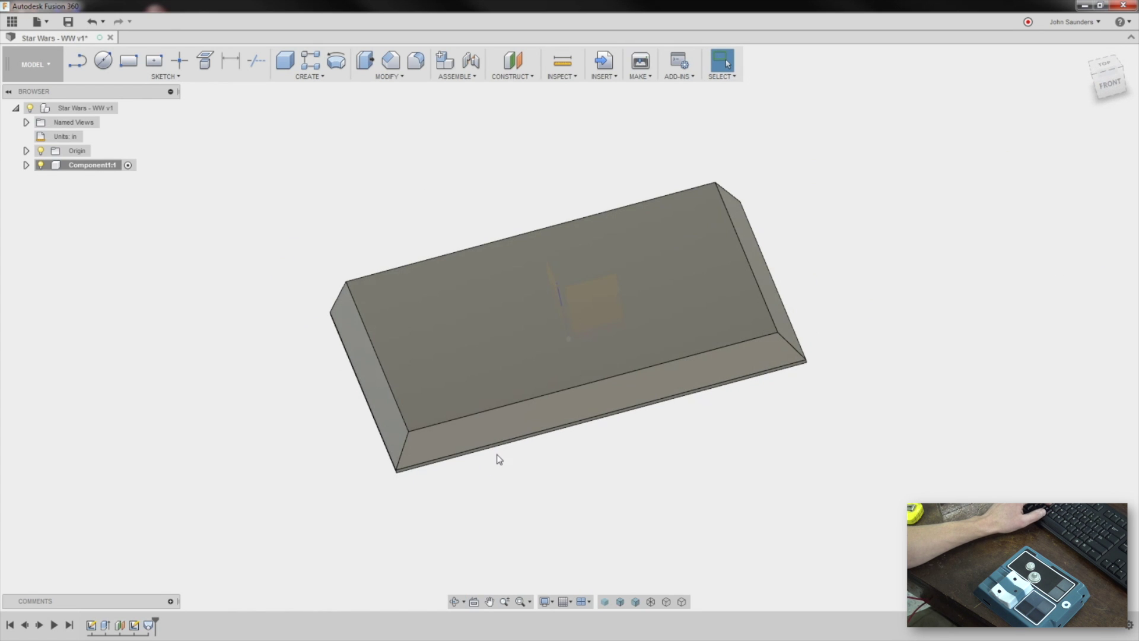
pyautogui.scroll(3, 480, 457)
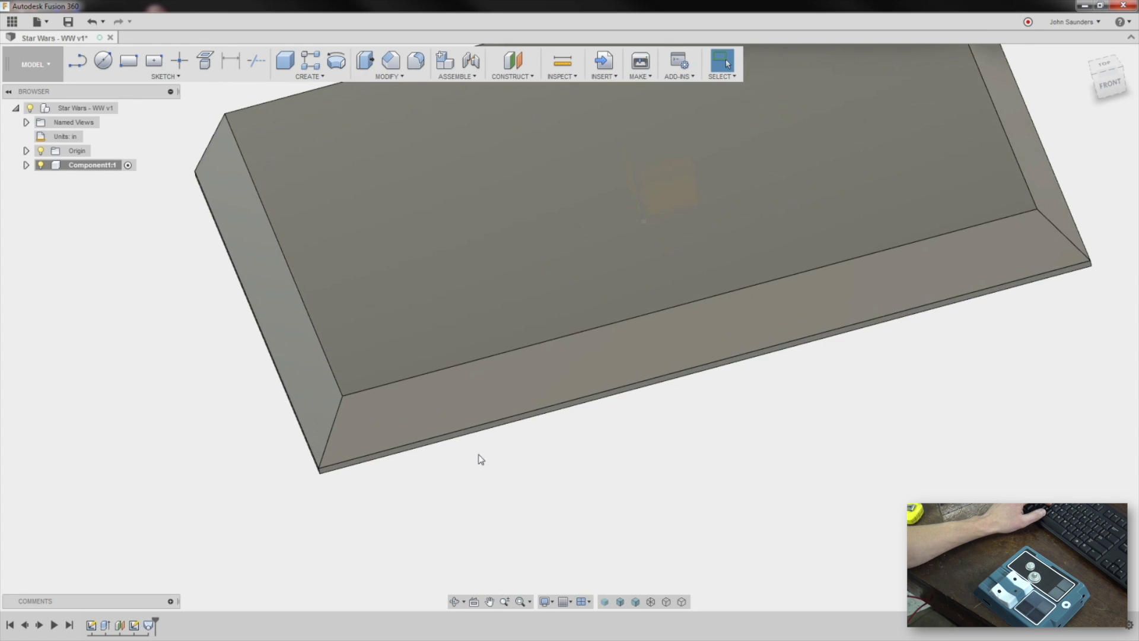
# On the top face's plane, sketch a rectangle along the body's right side, spanning from the top face's edge to the base's outer edge.
pyautogui.scroll(-2, 482, 443)
pyautogui.moveTo(610, 460); pyautogui.dragTo(525, 479, button='middle')
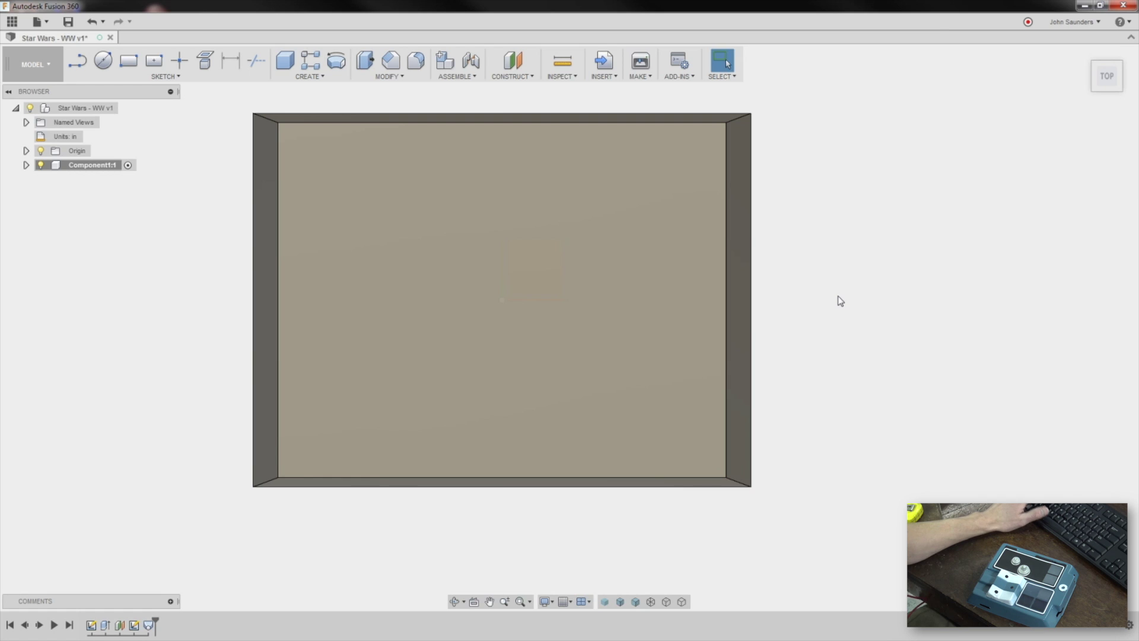
pyautogui.click(839, 299)
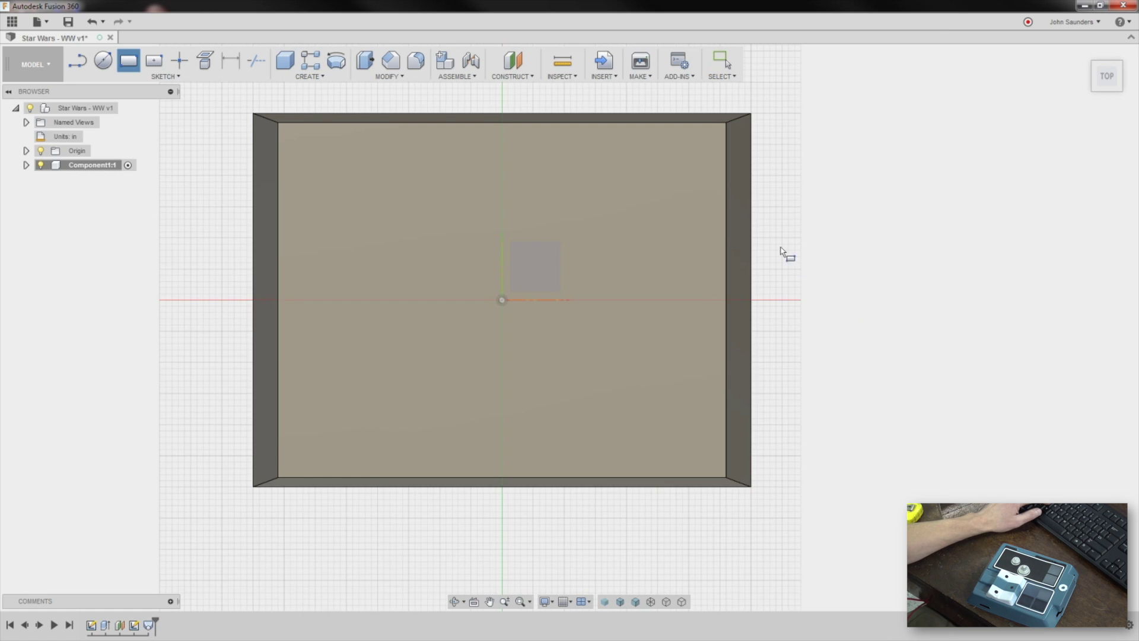
pyautogui.click(726, 224)
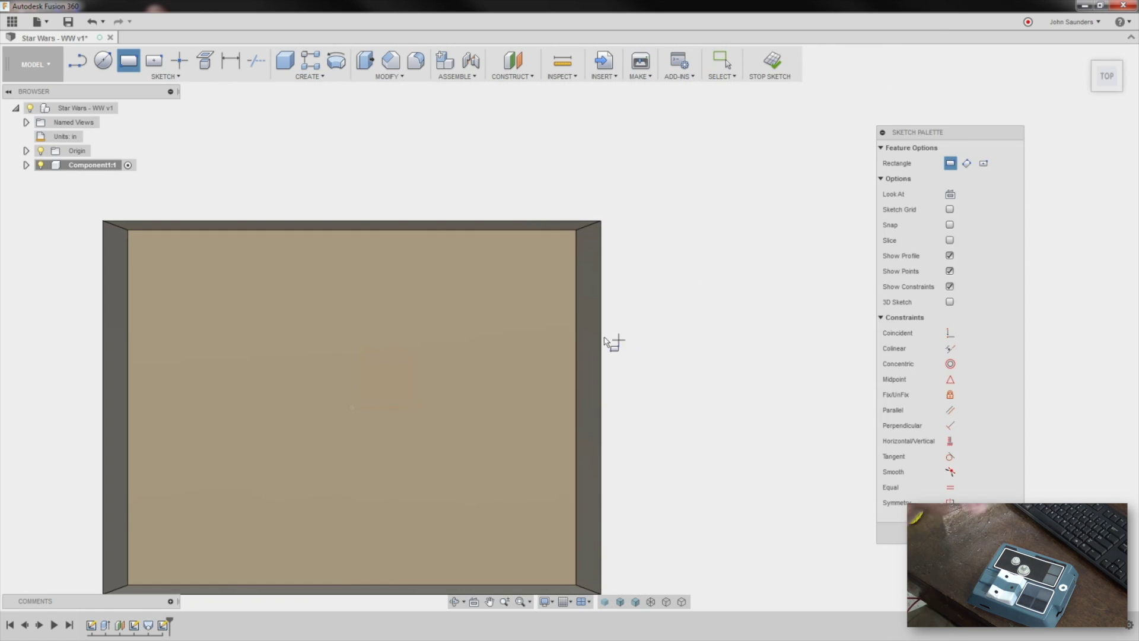
pyautogui.click(578, 249)
pyautogui.click(601, 417)
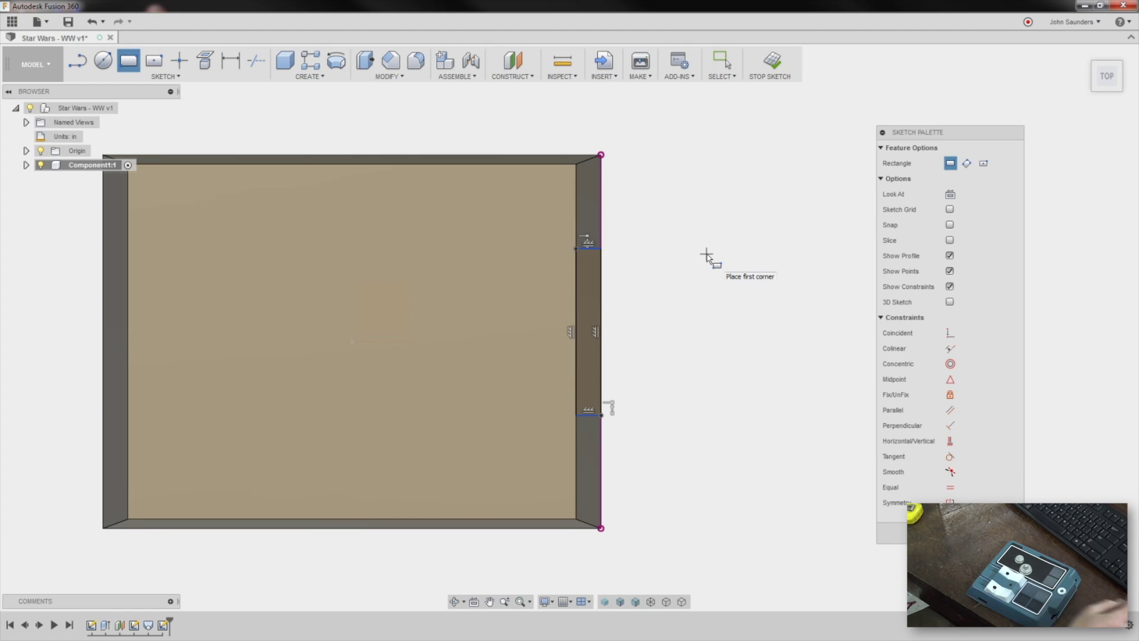
# Dimension the side rectangle's length to 3 in and its gap from the body's upper edge to 1 in.
pyautogui.press('Escape')
pyautogui.click(596, 305)
pyautogui.click(641, 302)
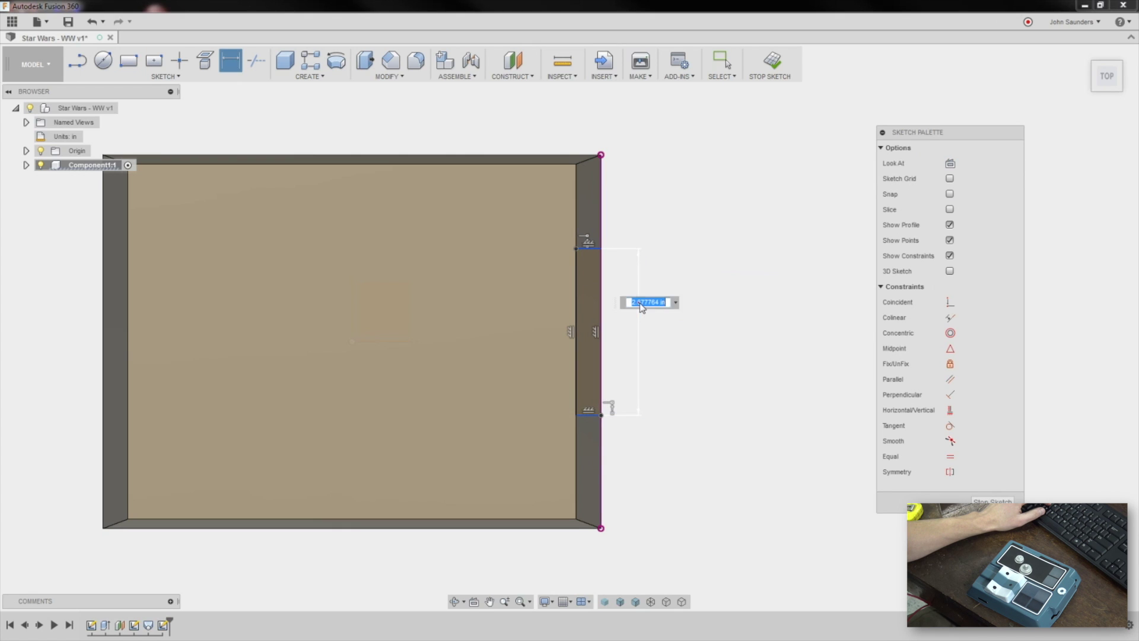
pyautogui.write('3')
pyautogui.press('Return')
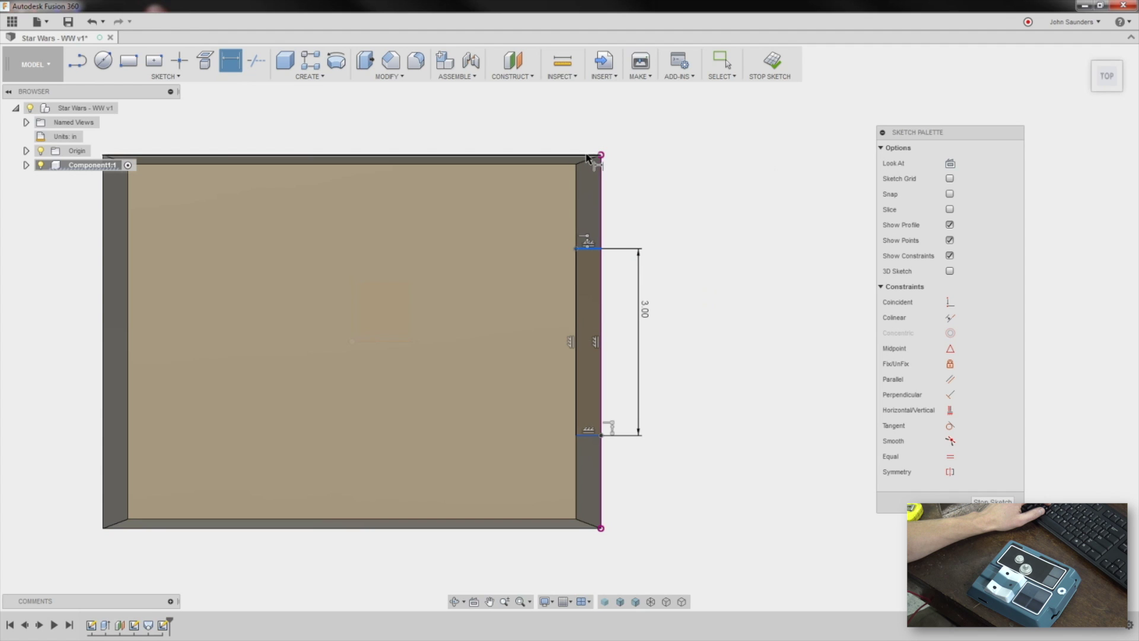
pyautogui.click(627, 193)
pyautogui.write('1')
pyautogui.press('Return')
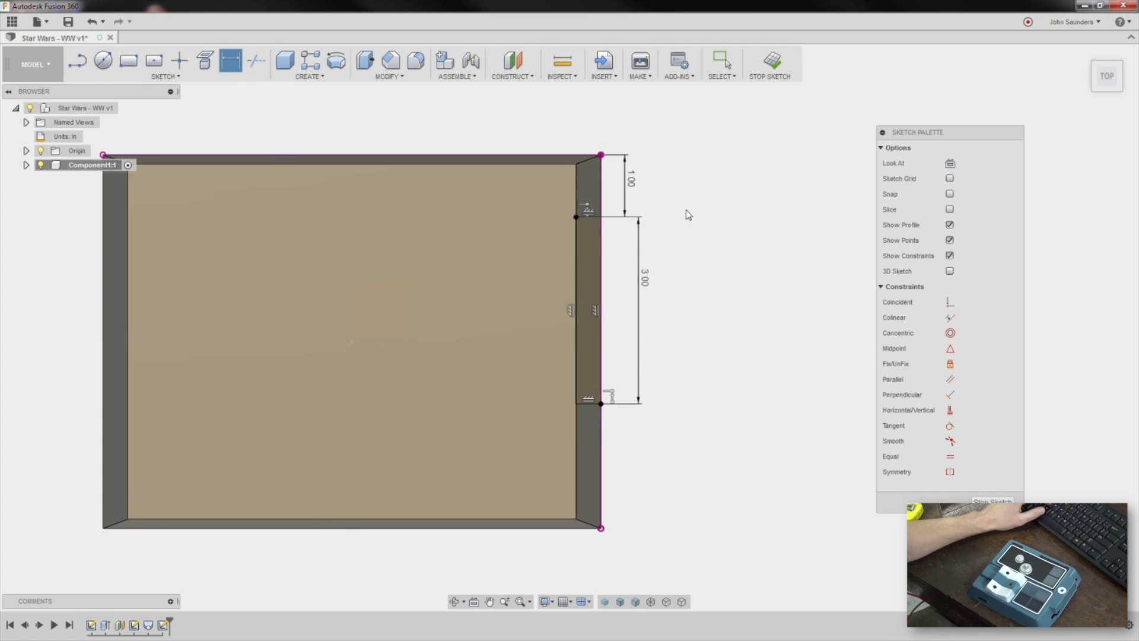
# Set the side rectangle's length to 3.25 in.
pyautogui.doubleClick(645, 280)
pyautogui.write('3.2')
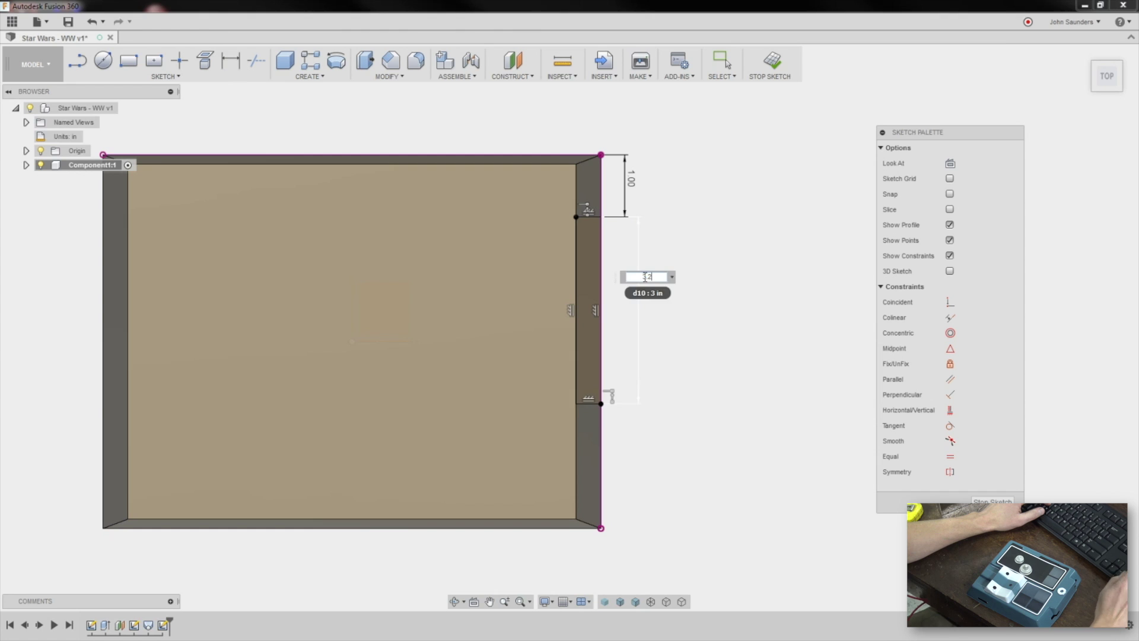
pyautogui.write('5')
pyautogui.press('Return')
# Extrude the side rectangle to the body's bottom face, using the To Object extent and the Join operation.
pyautogui.keyDown('shift'); pyautogui.moveTo(699, 293); pyautogui.dragTo(678, 255, button='middle'); pyautogui.keyUp('shift')
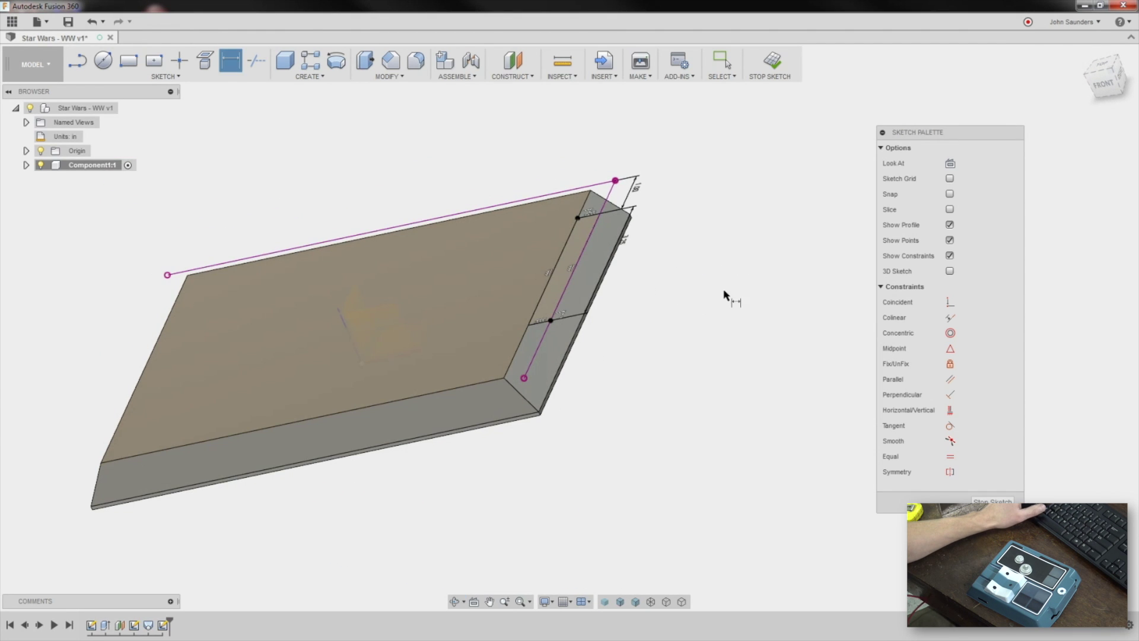
pyautogui.press('e')
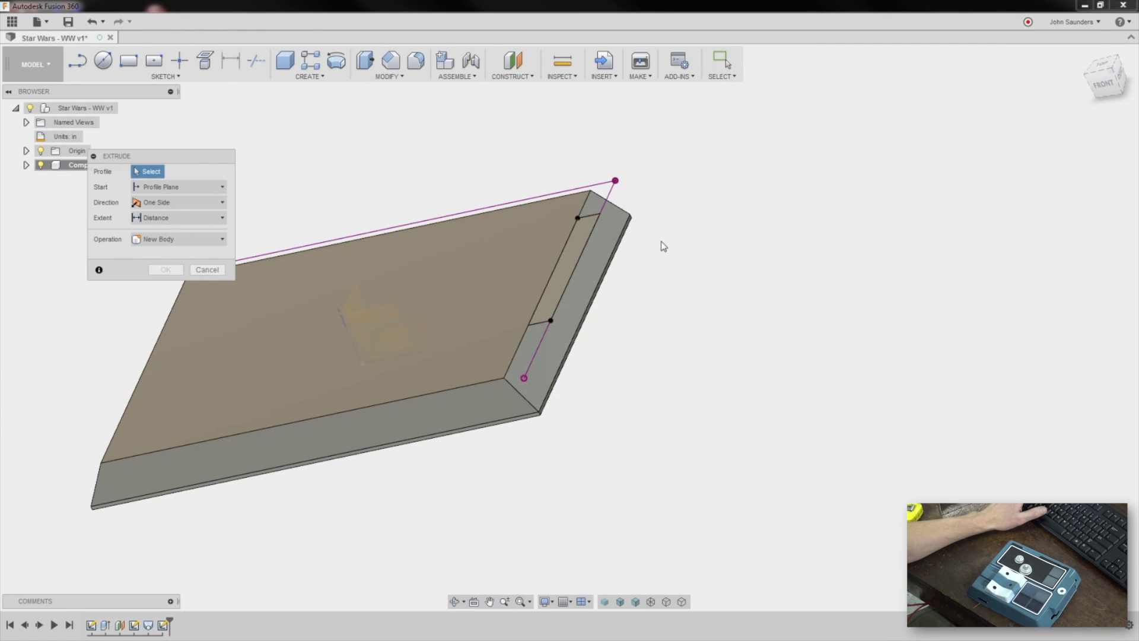
pyautogui.click(579, 232)
pyautogui.keyDown('shift'); pyautogui.moveTo(700, 293); pyautogui.dragTo(708, 255, button='middle'); pyautogui.keyUp('shift')
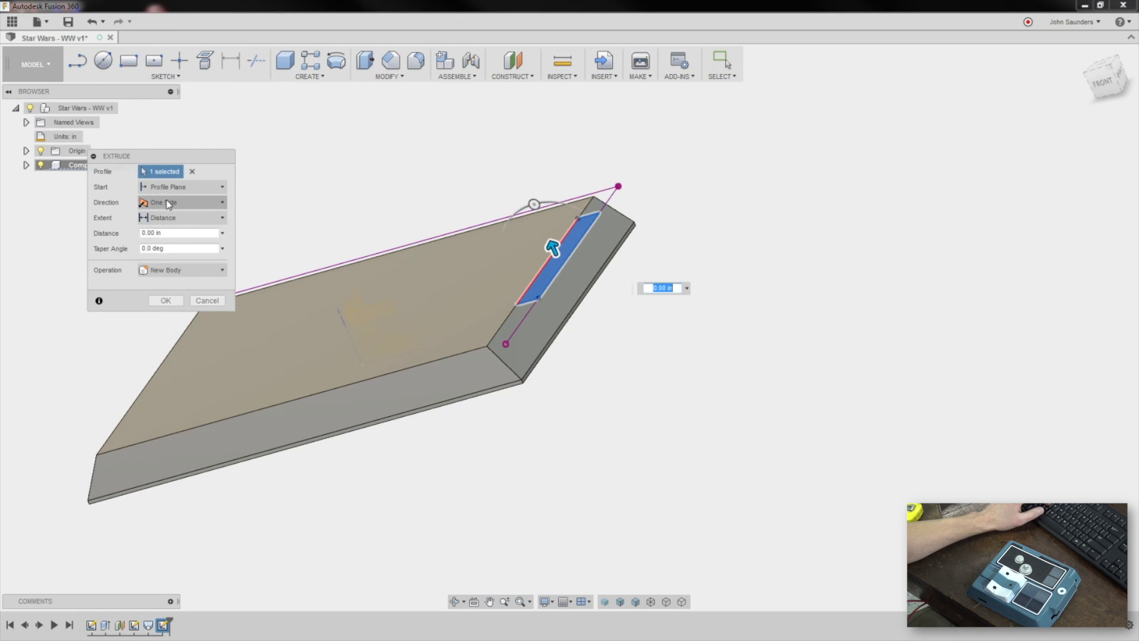
pyautogui.click(167, 220)
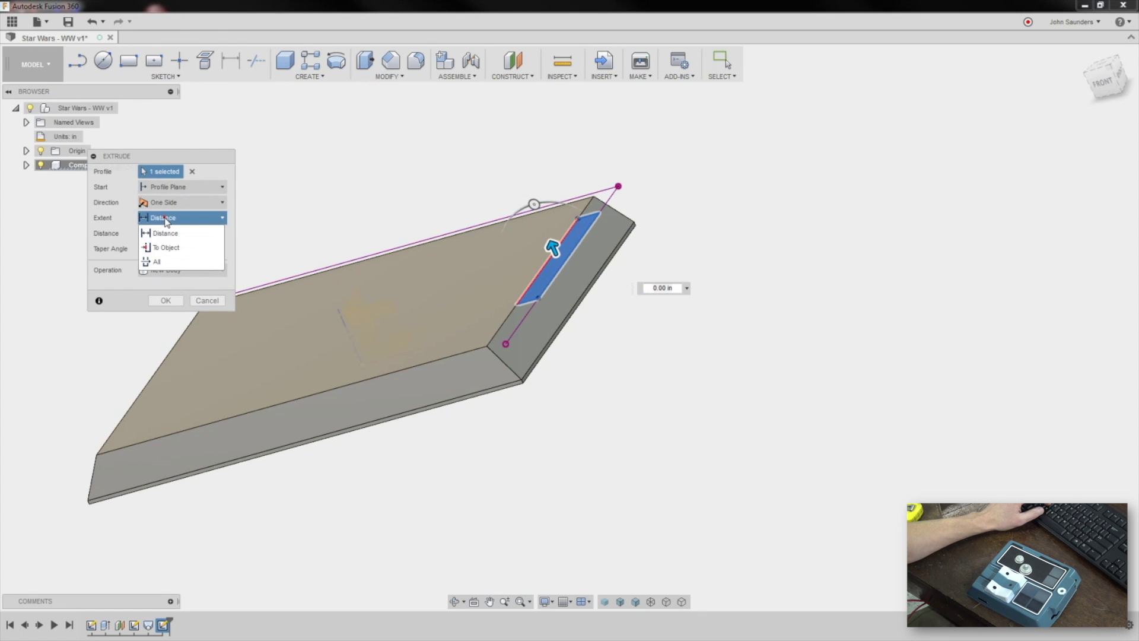
pyautogui.click(170, 266)
pyautogui.keyDown('shift'); pyautogui.moveTo(615, 452); pyautogui.dragTo(573, 281, button='middle'); pyautogui.keyUp('shift')
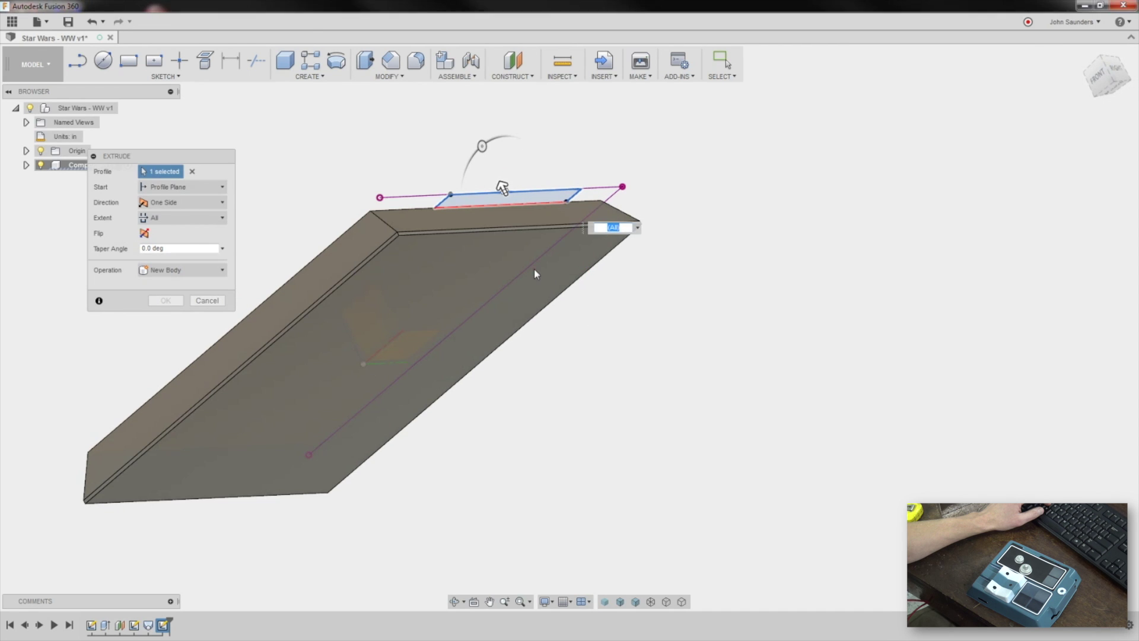
pyautogui.click(171, 218)
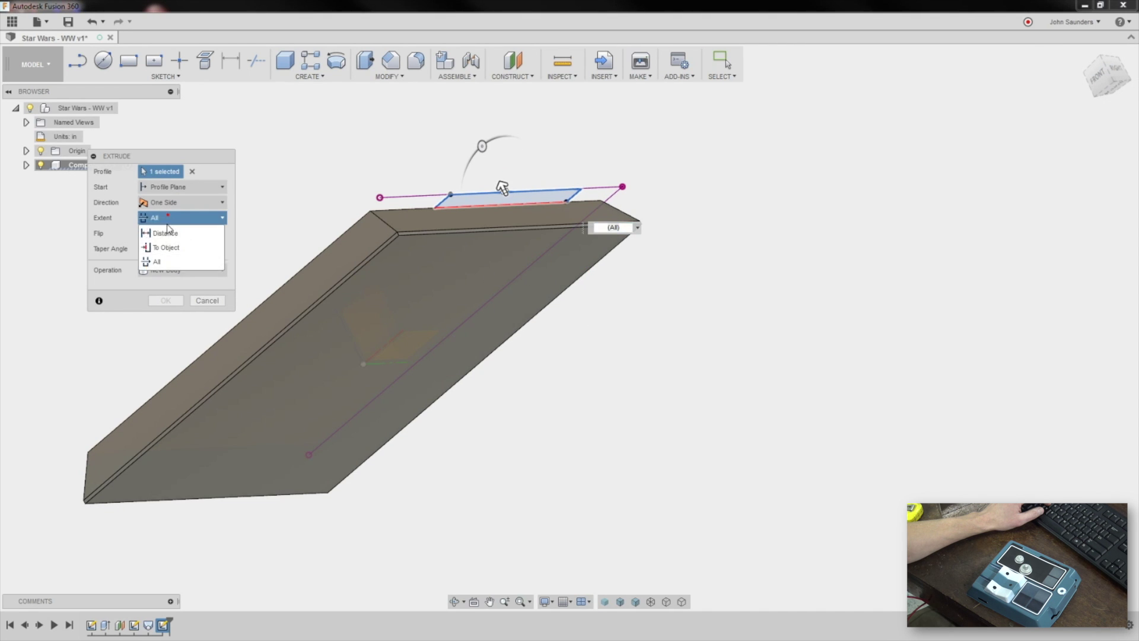
pyautogui.click(166, 248)
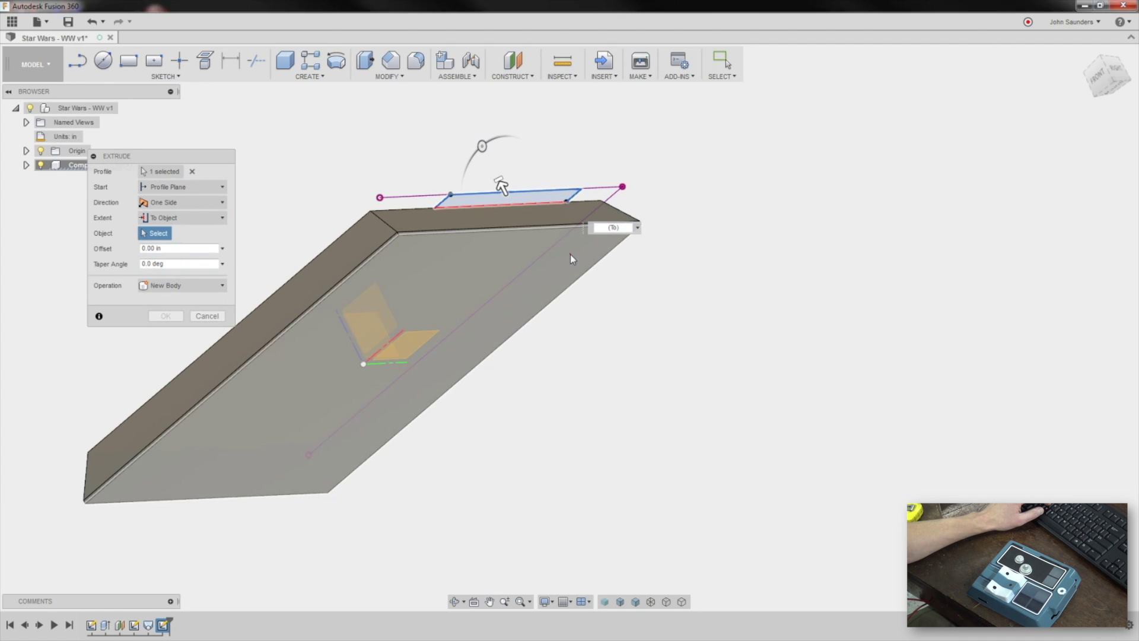
pyautogui.click(333, 320)
pyautogui.click(166, 299)
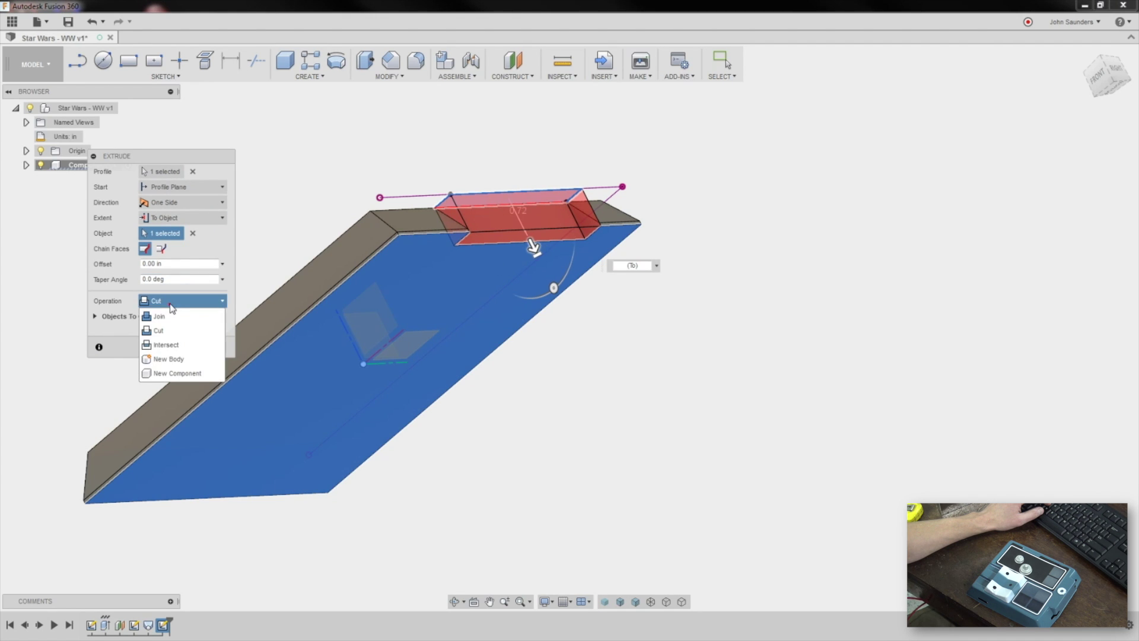
pyautogui.click(168, 313)
pyautogui.click(166, 331)
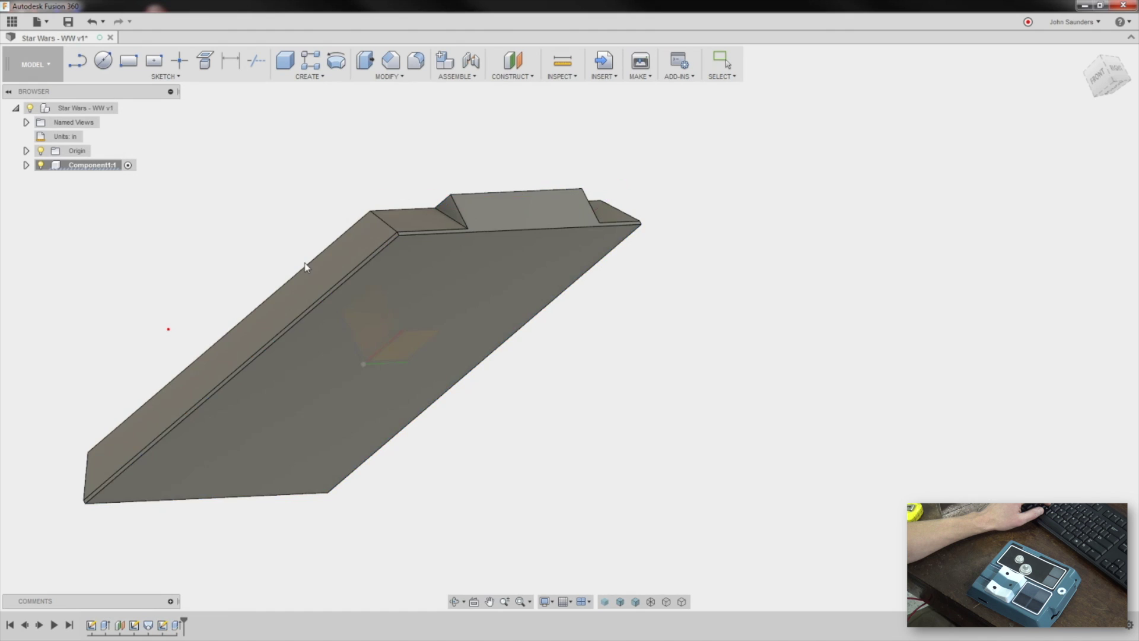
# Sketch a wide rectangle about 6.6 in wide across the upper half of the body's top face.
pyautogui.keyDown('shift'); pyautogui.moveTo(305, 261); pyautogui.dragTo(567, 261, button='middle'); pyautogui.keyUp('shift')
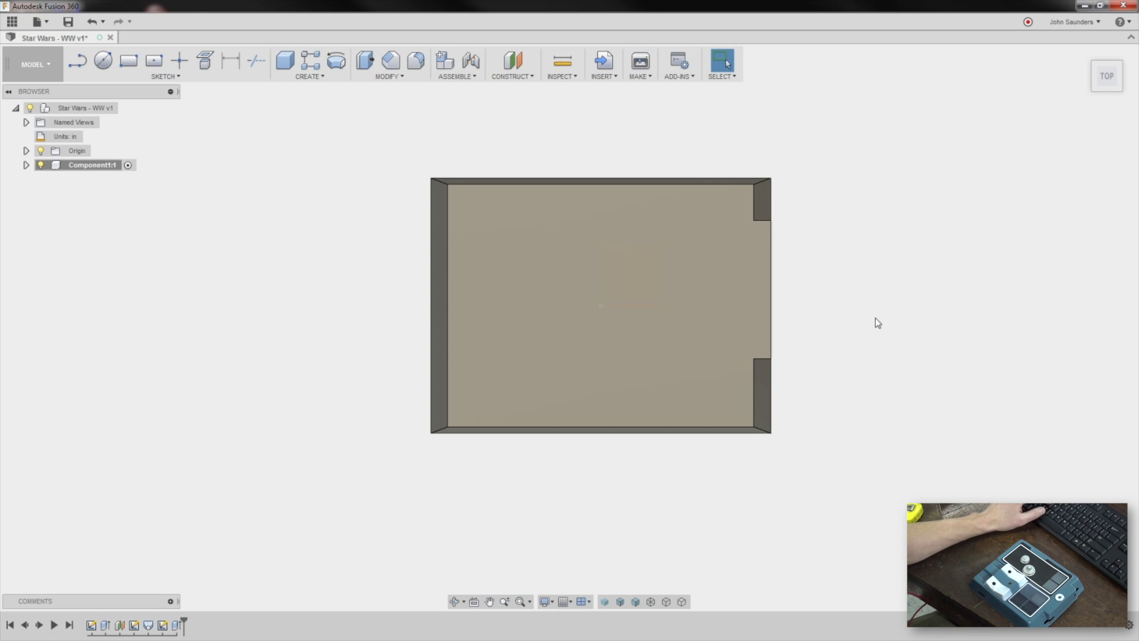
pyautogui.press('r')
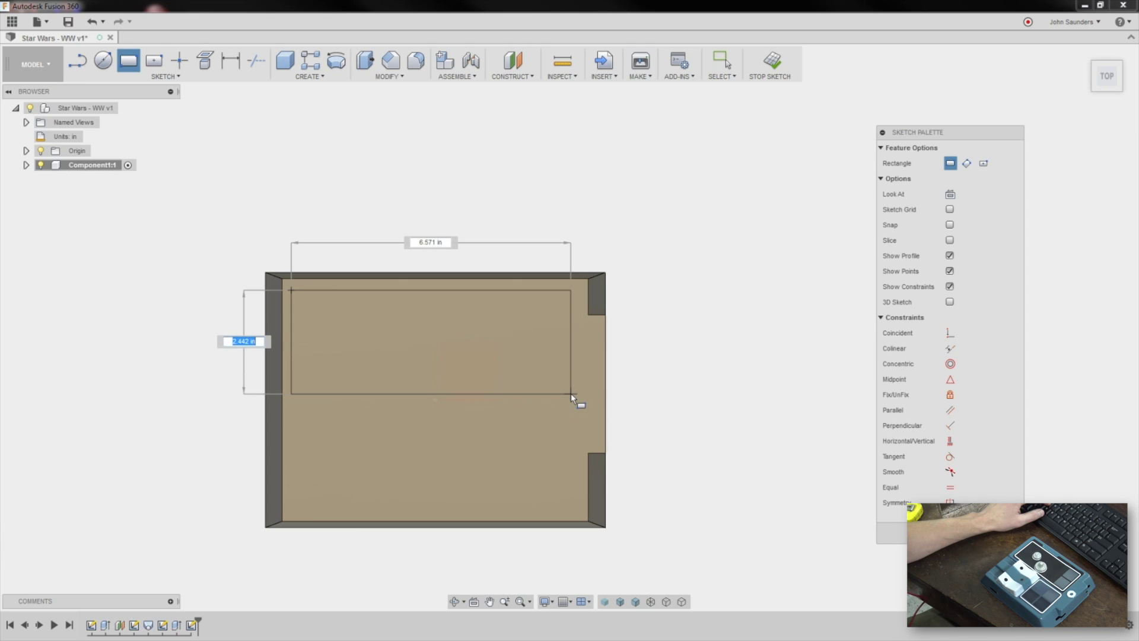
pyautogui.click(573, 399)
# Sketch two narrow horizontal rectangles of matching width, one above the other, overhanging the body's left edge below the wide rectangle.
pyautogui.click(224, 424)
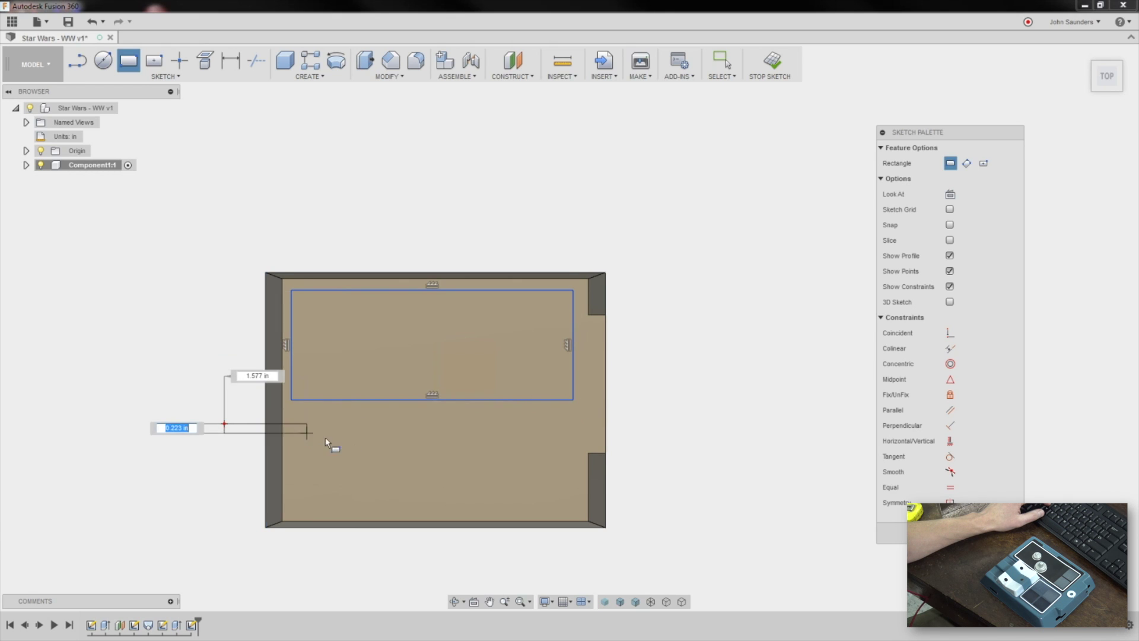
pyautogui.click(344, 448)
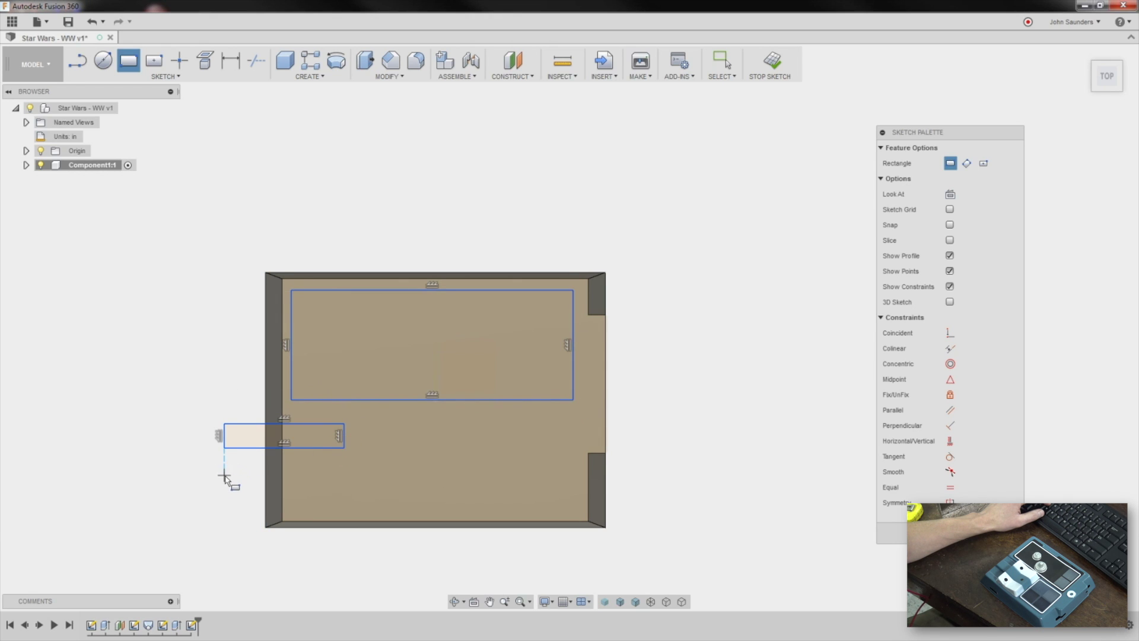
pyautogui.click(225, 476)
pyautogui.click(344, 502)
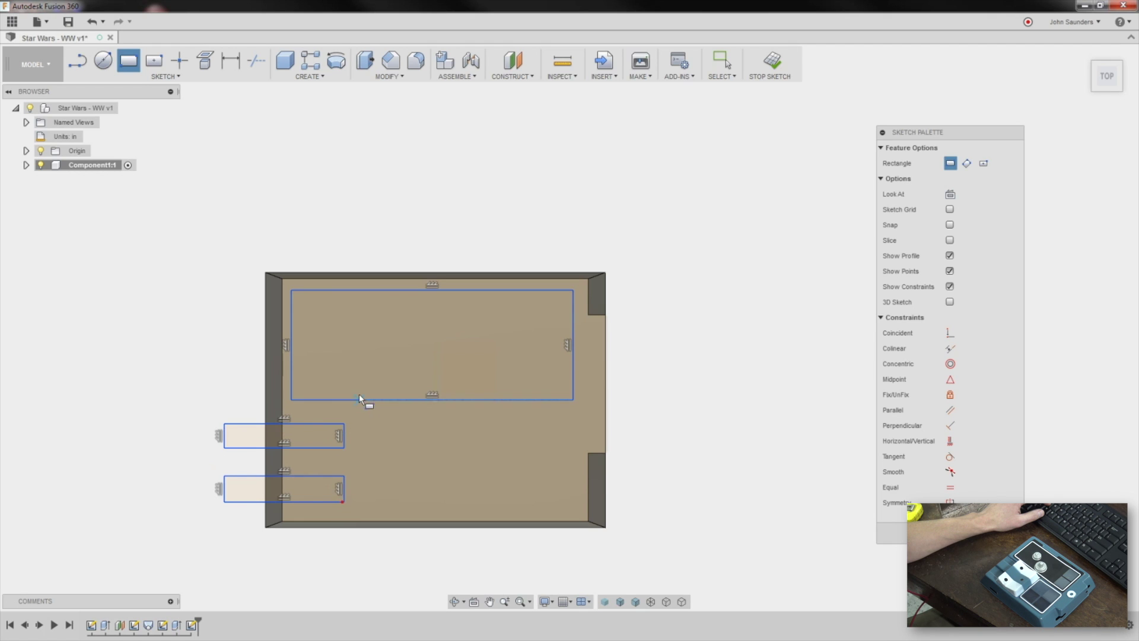
# Sketch two larger rectangles side by side below the wide one, the first about 2.6 by 2.1 in and adjoining the narrow rectangles.
pyautogui.click(345, 410)
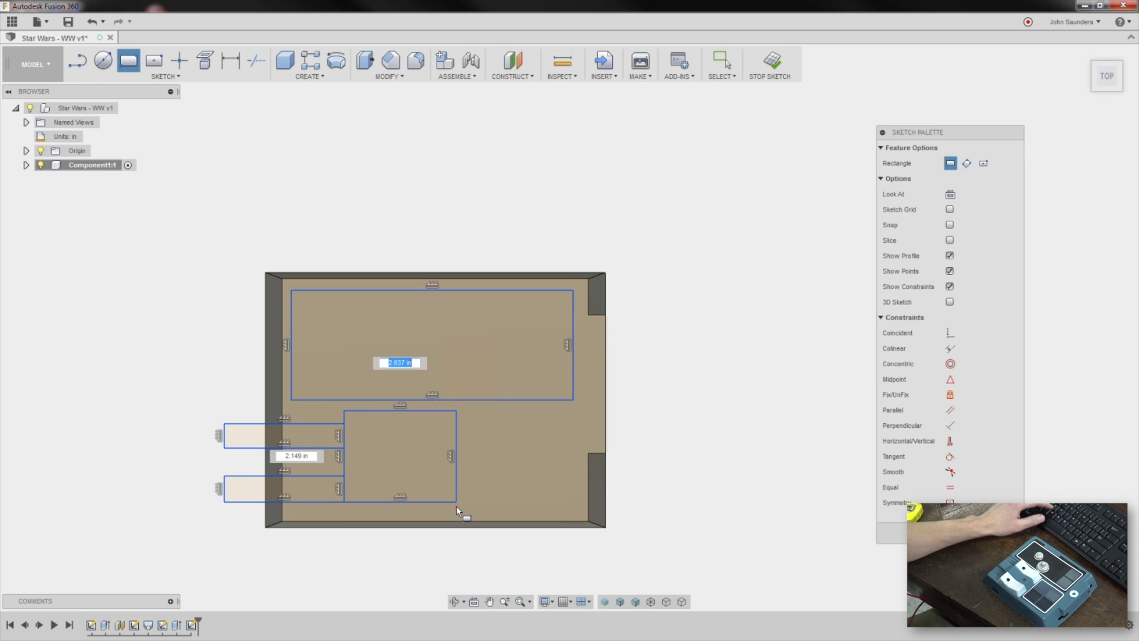
pyautogui.click(457, 505)
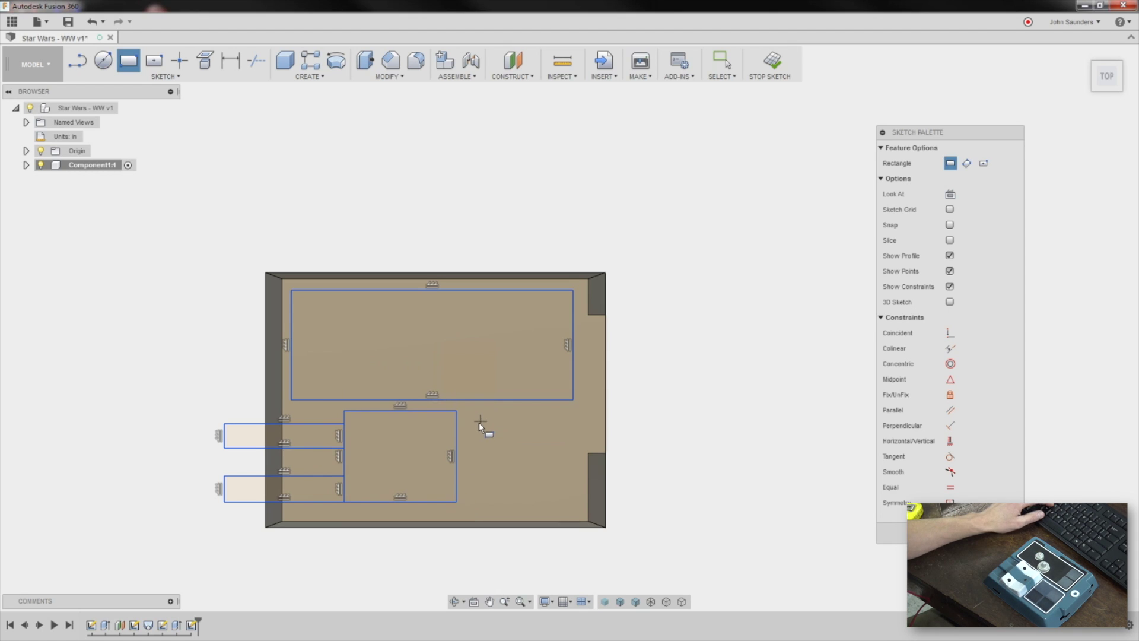
pyautogui.click(473, 410)
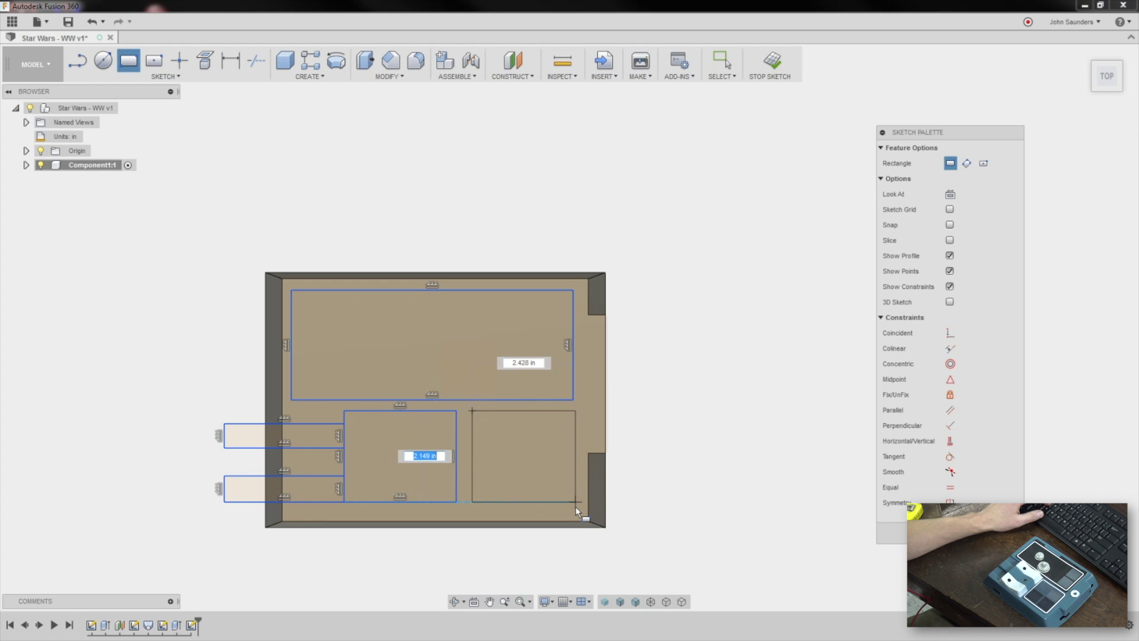
pyautogui.click(580, 514)
# Sketch two concentric circles between the wide rectangle and the body's right edge, beside the extruded side block.
pyautogui.scroll(2, 572, 502)
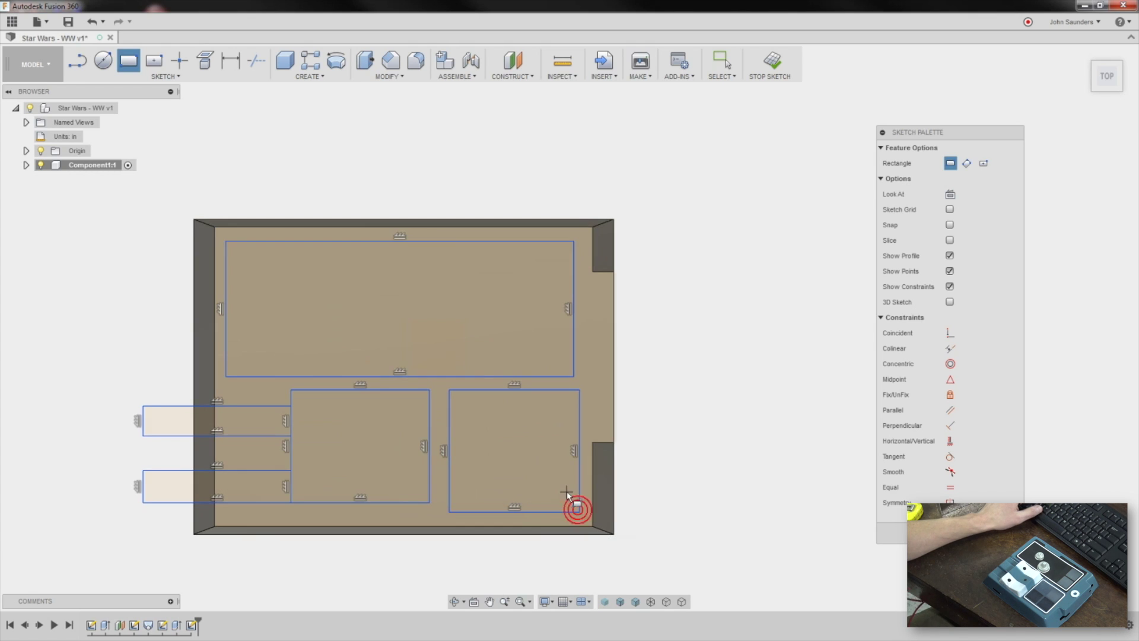
pyautogui.press('c')
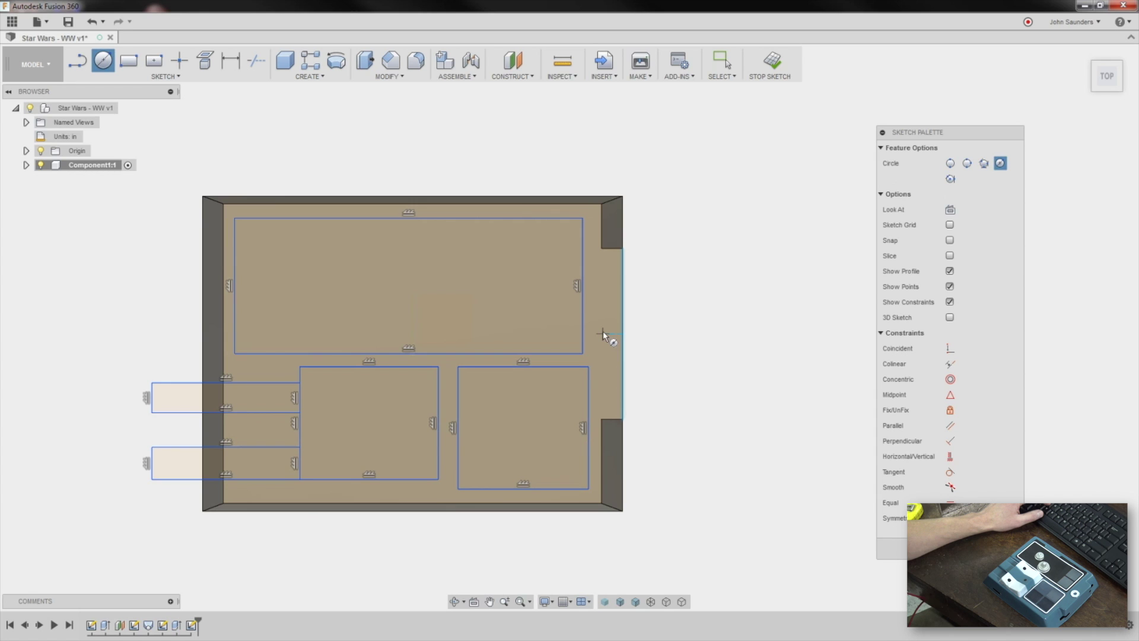
pyautogui.click(603, 334)
pyautogui.click(604, 346)
pyautogui.click(603, 334)
pyautogui.scroll(3, 607, 337)
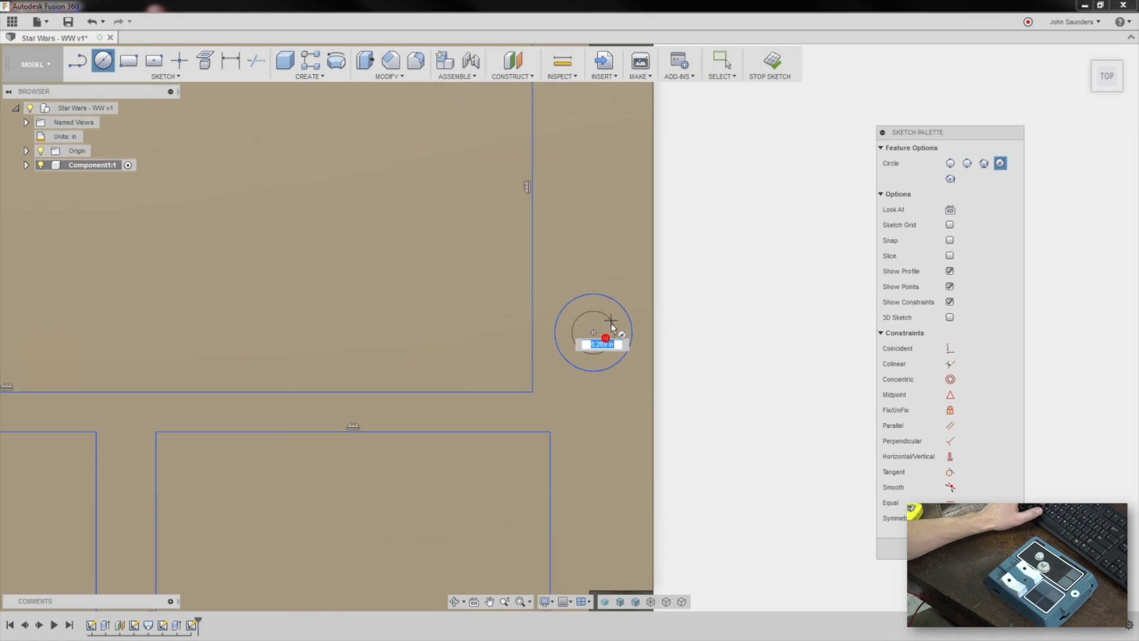
pyautogui.click(611, 332)
# Sketch two separate circles inside the wide rectangle, the larger one lower and further right than the first.
pyautogui.scroll(-5, 618, 399)
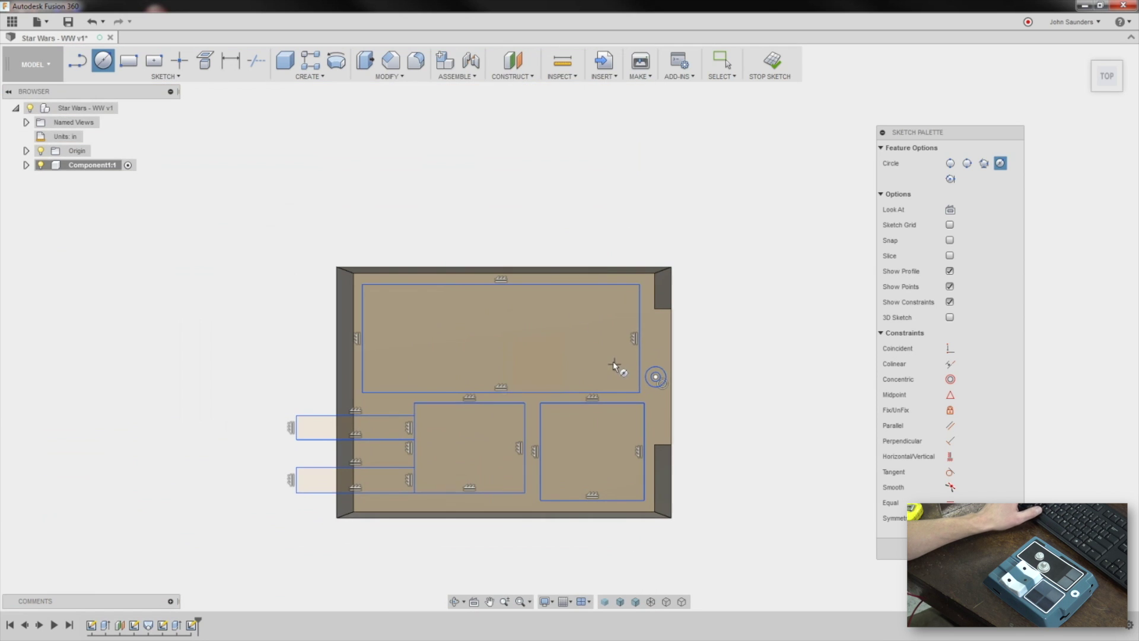
pyautogui.click(435, 338)
pyautogui.click(447, 349)
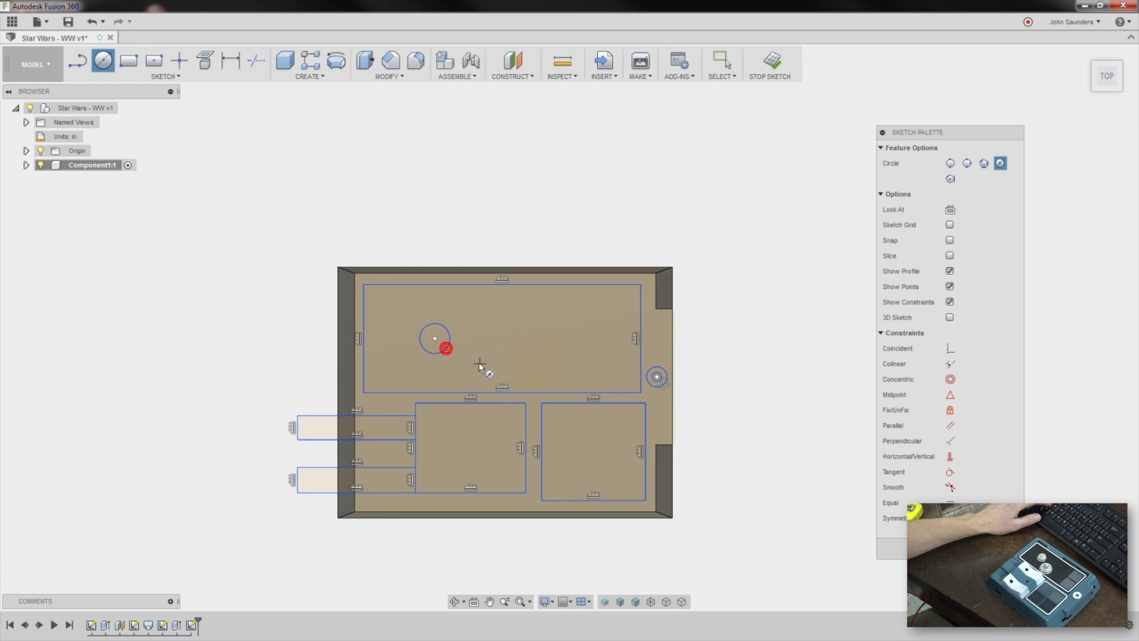
pyautogui.click(490, 365)
pyautogui.click(506, 378)
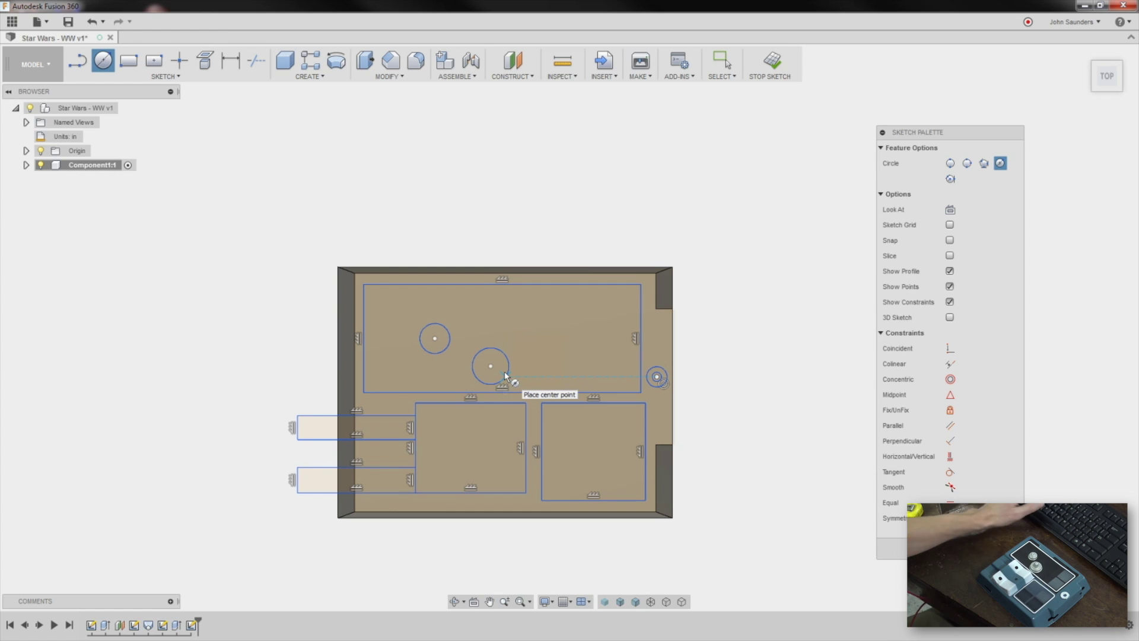
# Dimension the height of the upper narrow rectangle on the left to 0.45 in.
pyautogui.scroll(2, 419, 463)
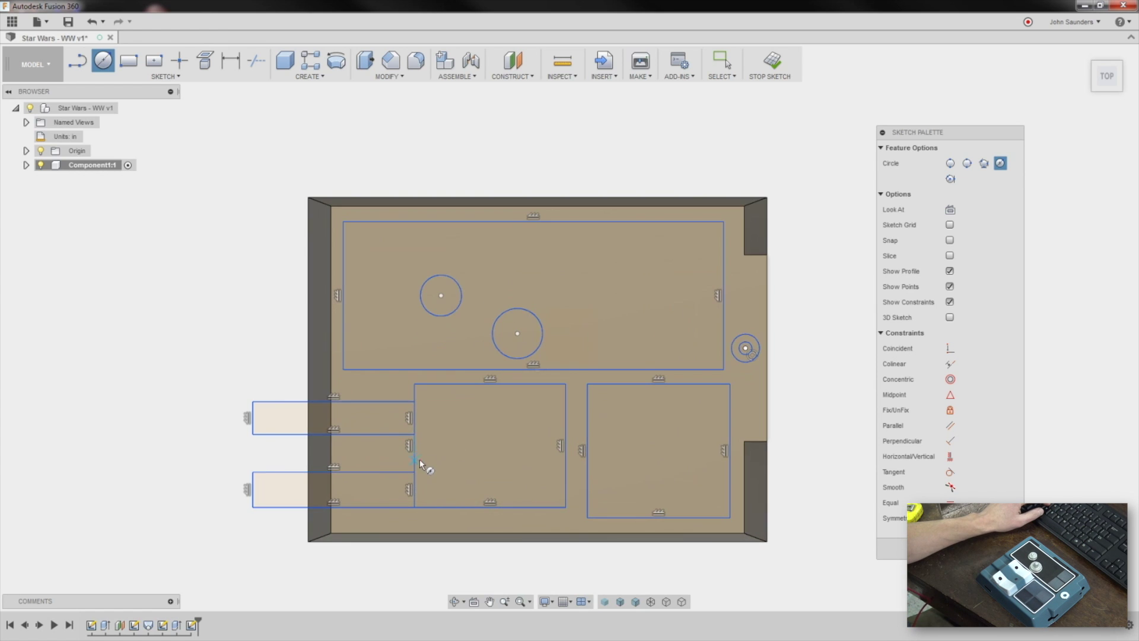
pyautogui.press('d')
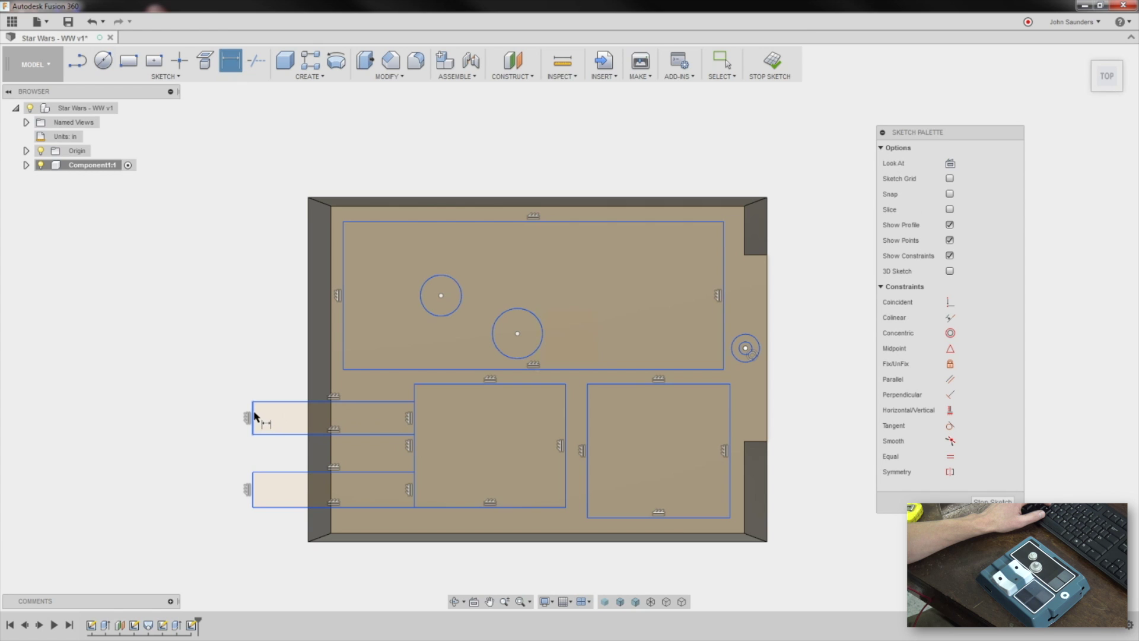
pyautogui.click(228, 409)
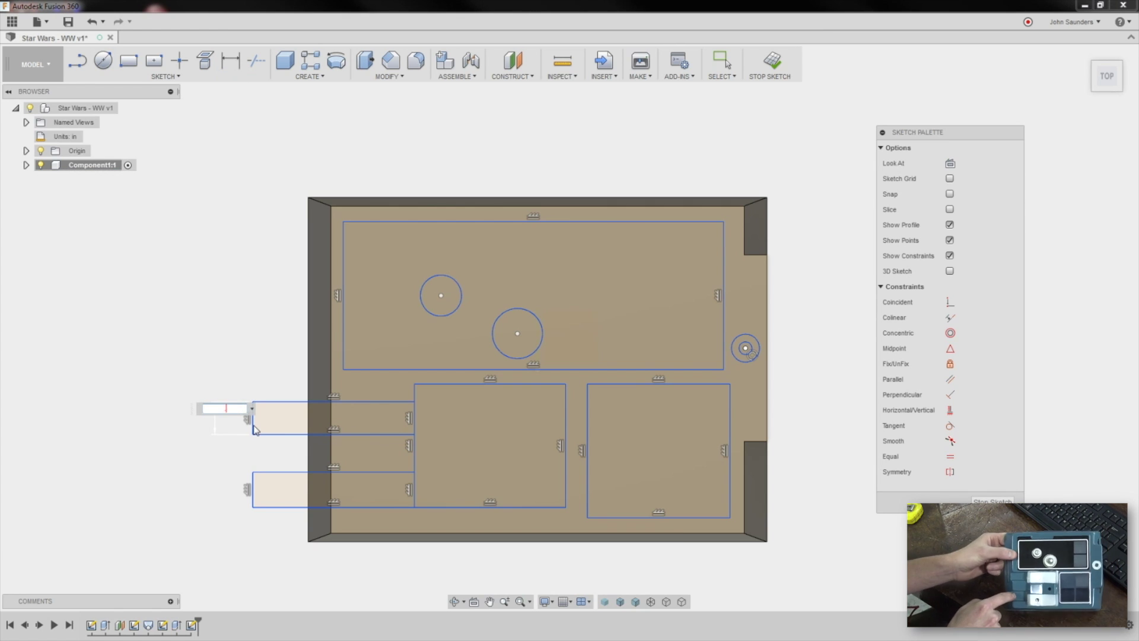
pyautogui.write('.45')
pyautogui.press('Return')
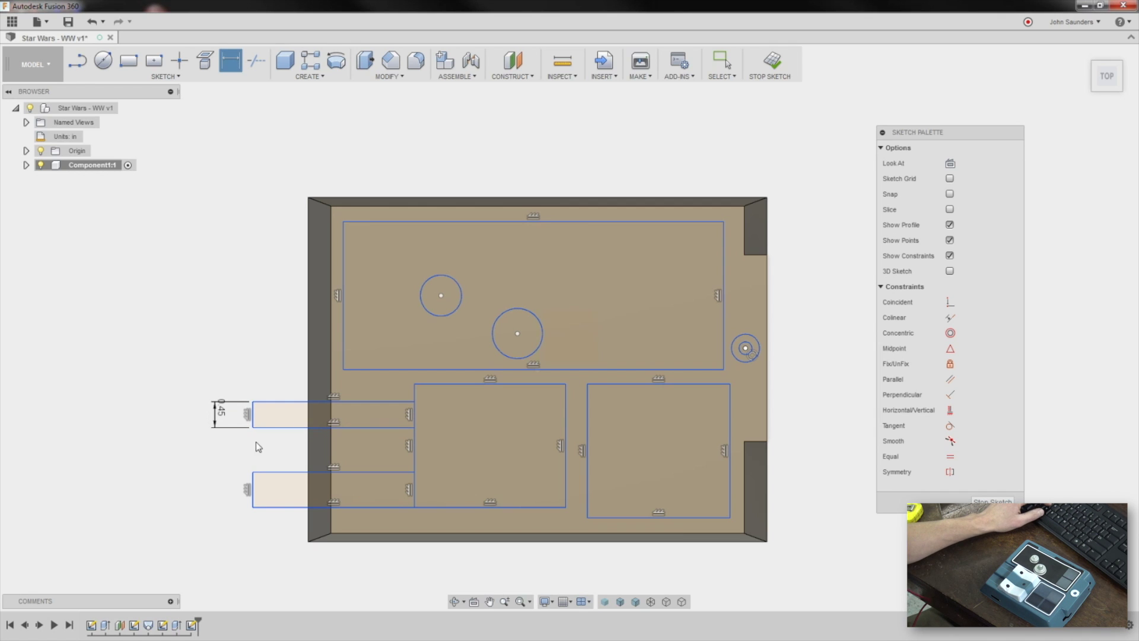
# Dimension the height of the lower narrow rectangle on the left to 0.65 in.
pyautogui.click(216, 488)
pyautogui.write('.65')
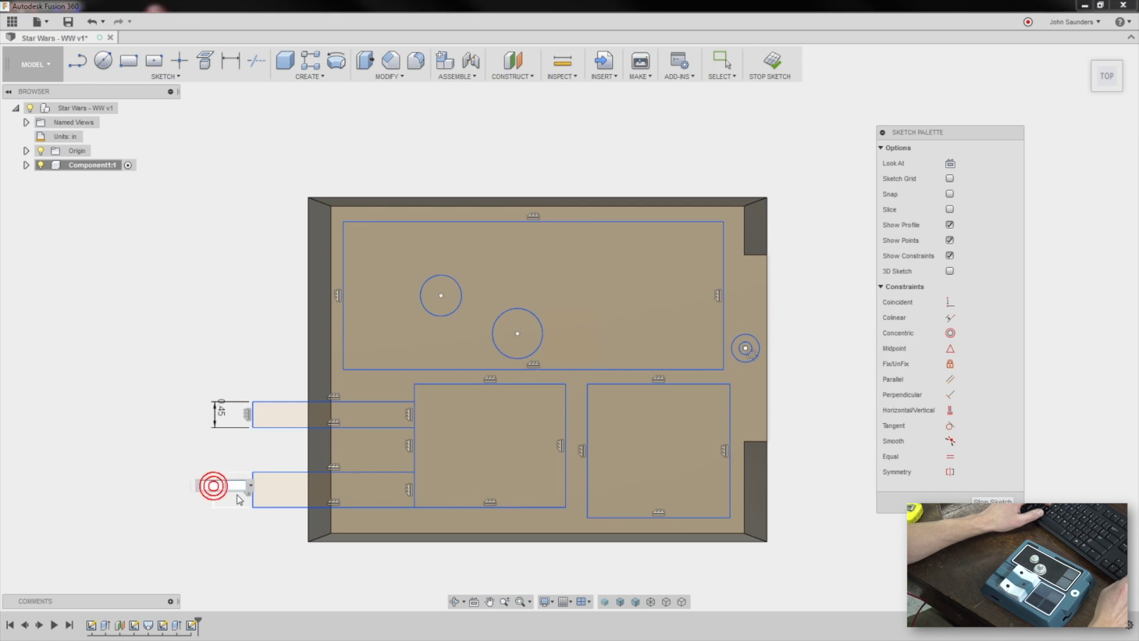
pyautogui.press('Return')
pyautogui.press('Escape')
# Dimension the vertical gap between the two narrow rectangles on the left to 0.5 in.
pyautogui.click(356, 473)
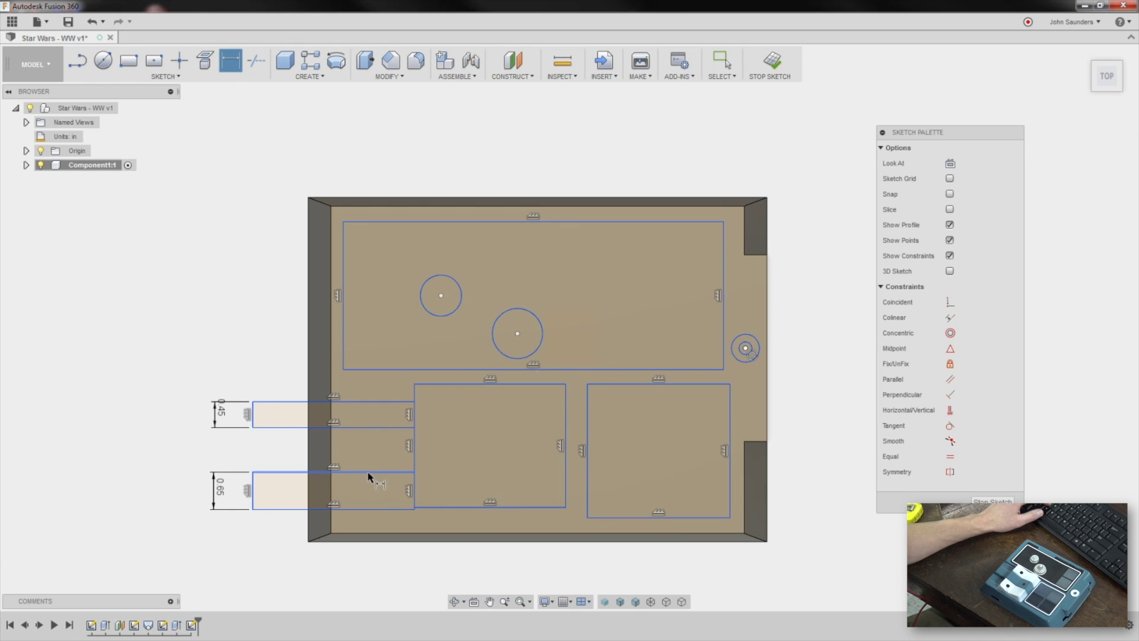
pyautogui.keyDown('ctrl'); pyautogui.click(369, 428); pyautogui.keyUp('ctrl')
pyautogui.click(271, 446)
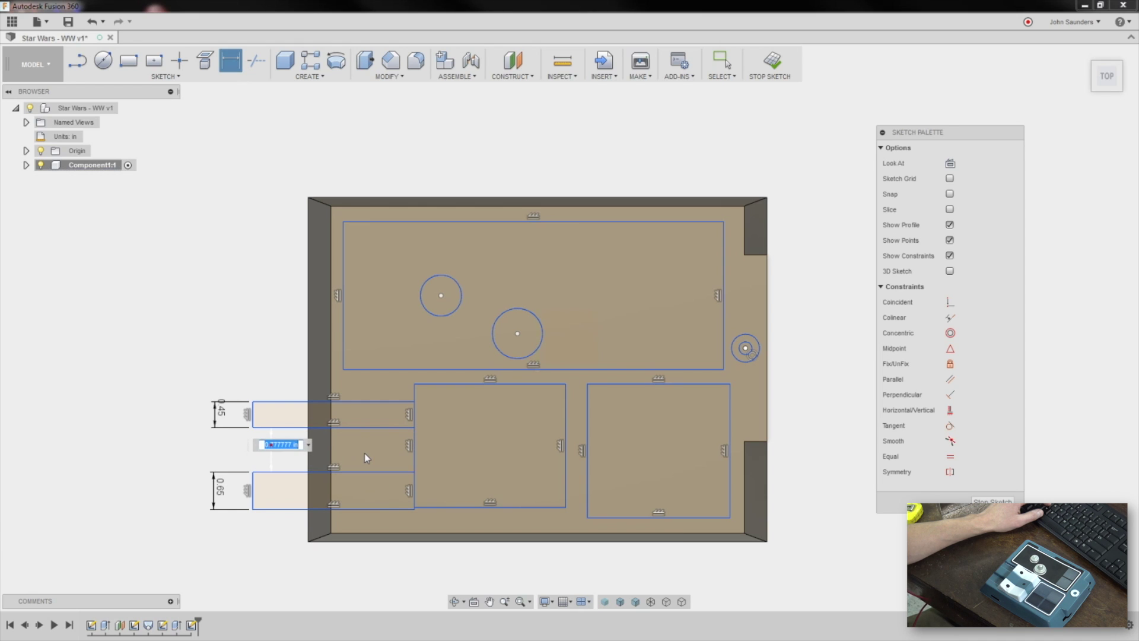
pyautogui.write('..5')
pyautogui.press('Return')
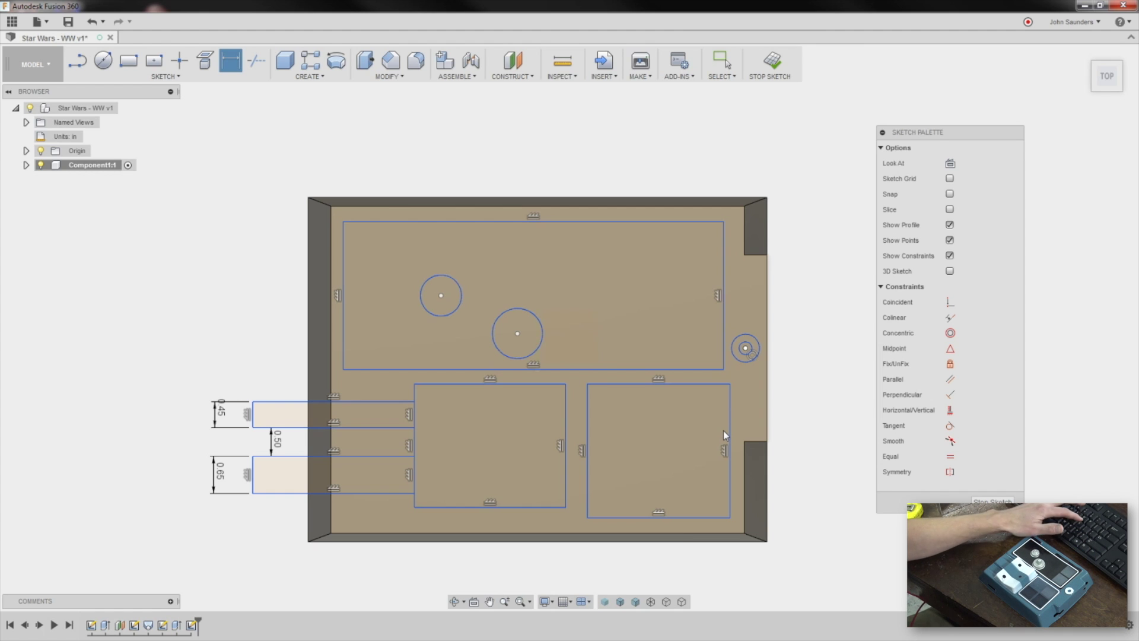
# Divide the lower-right rectangle into four quadrants with a vertical and a horizontal line joining its edge midpoints.
pyautogui.press('l')
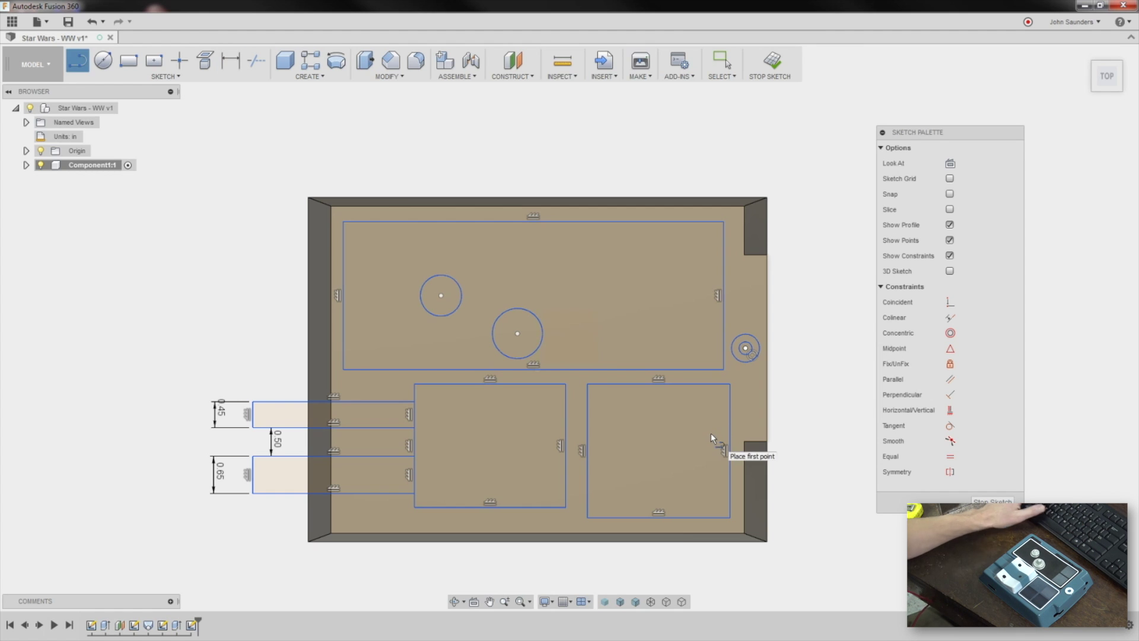
pyautogui.click(659, 383)
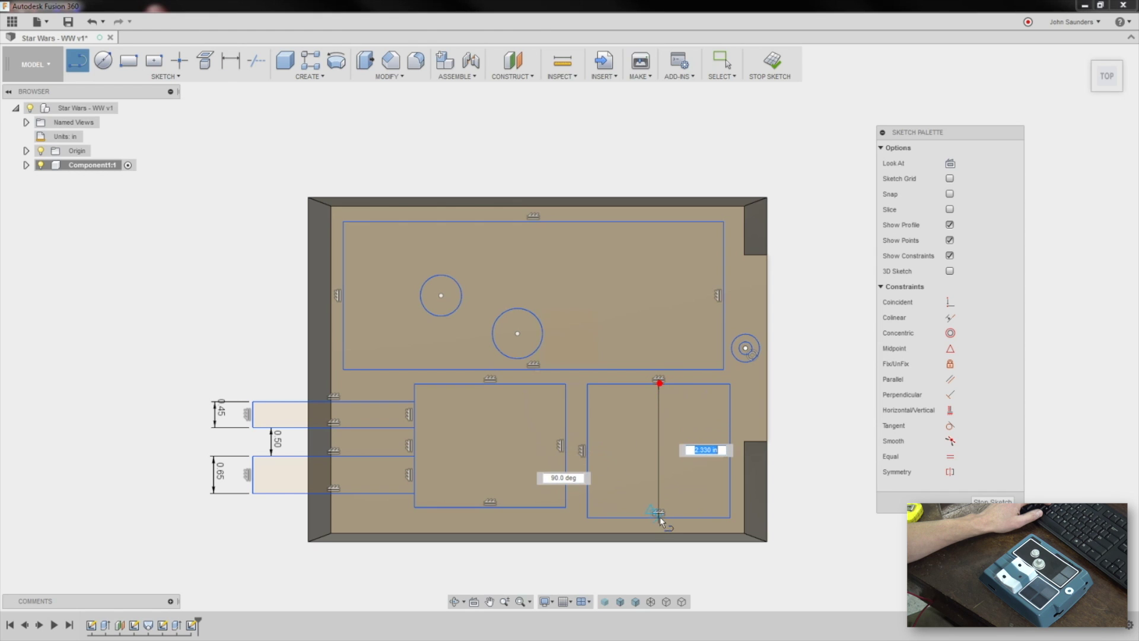
pyautogui.click(658, 517)
pyautogui.click(587, 451)
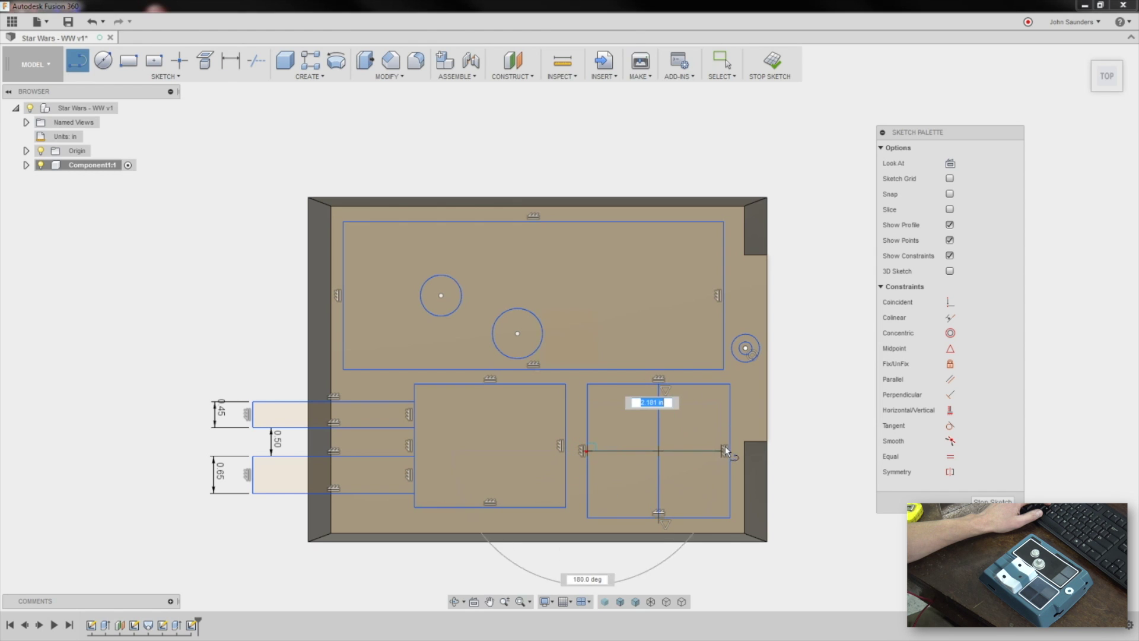
pyautogui.click(730, 452)
pyautogui.scroll(2, 724, 398)
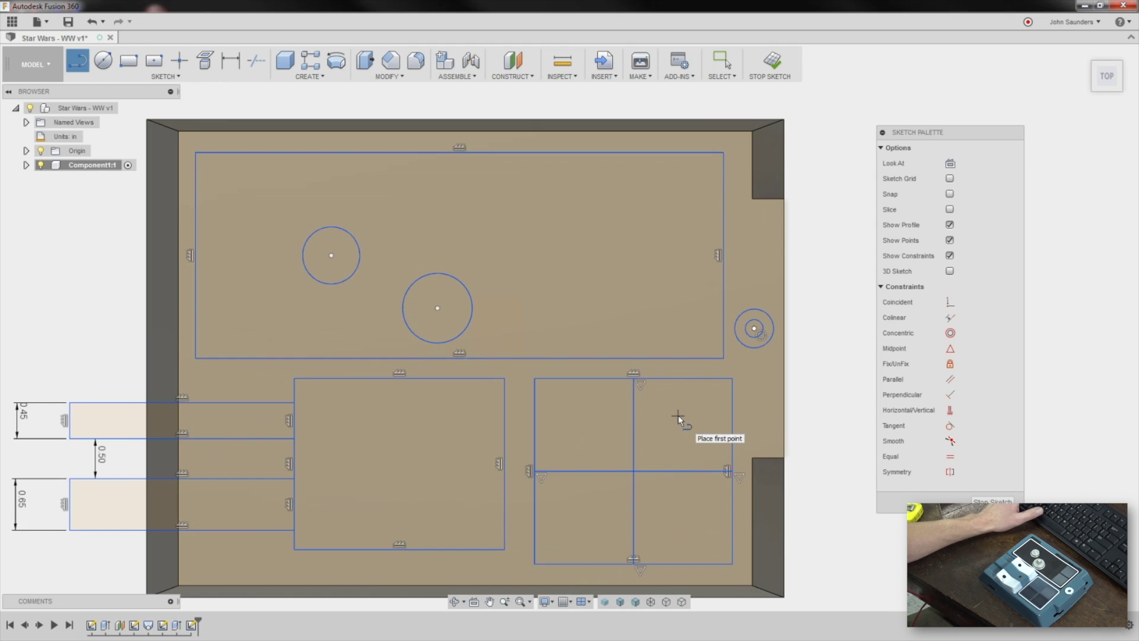
pyautogui.press('Escape')
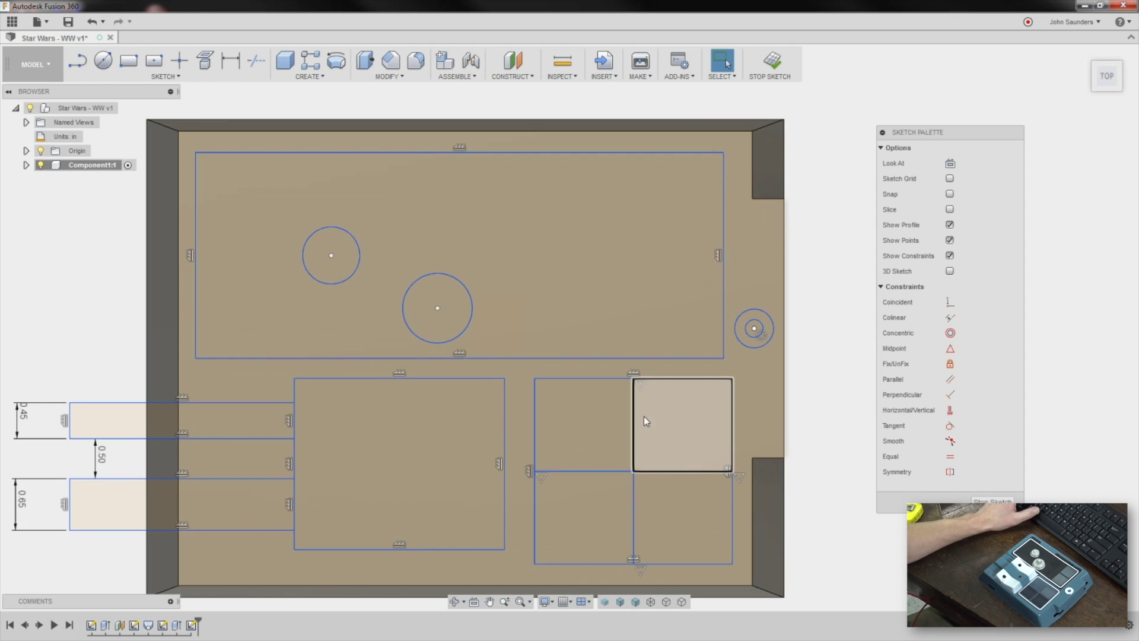
# Convert the vertical and horizontal dividing lines of the lower-right rectangle to construction lines.
pyautogui.click(635, 419)
pyautogui.click(940, 159)
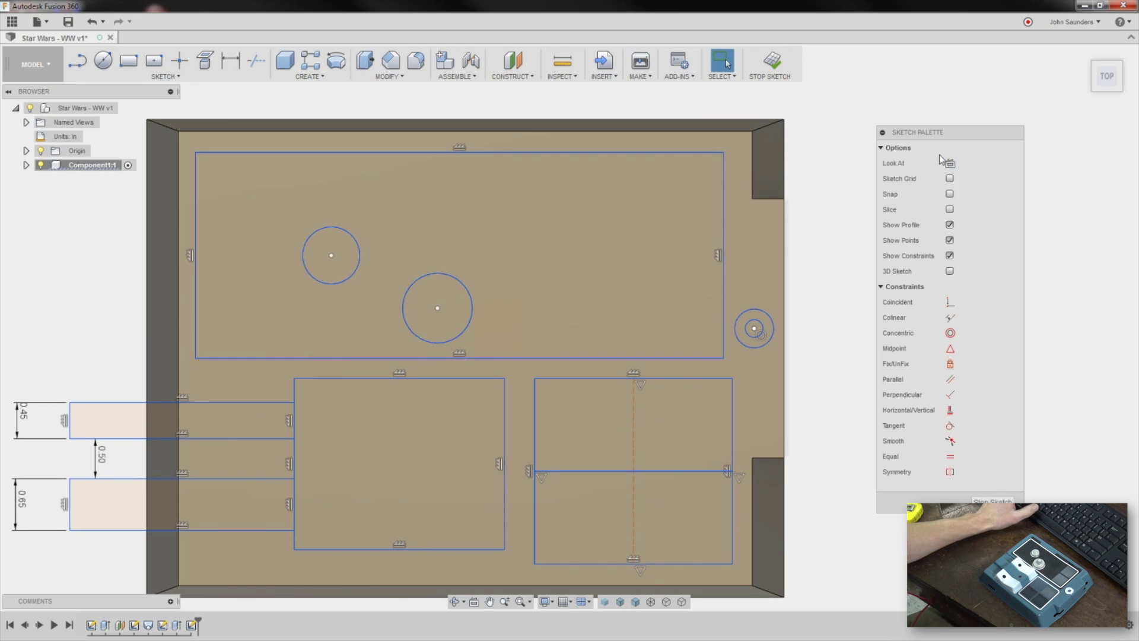
pyautogui.click(696, 470)
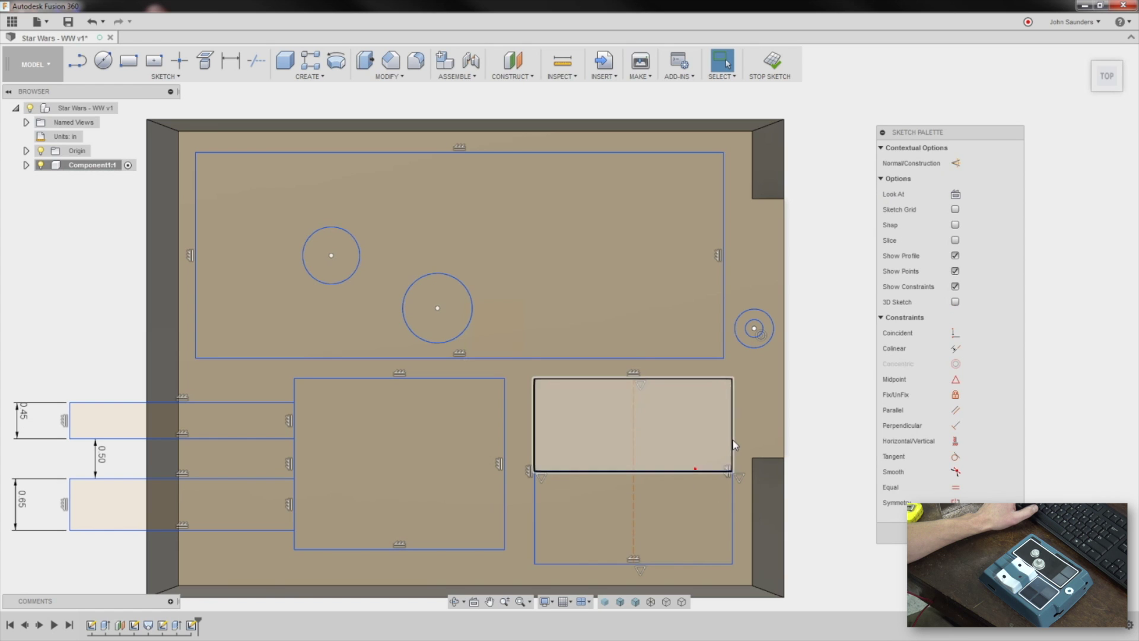
pyautogui.click(955, 164)
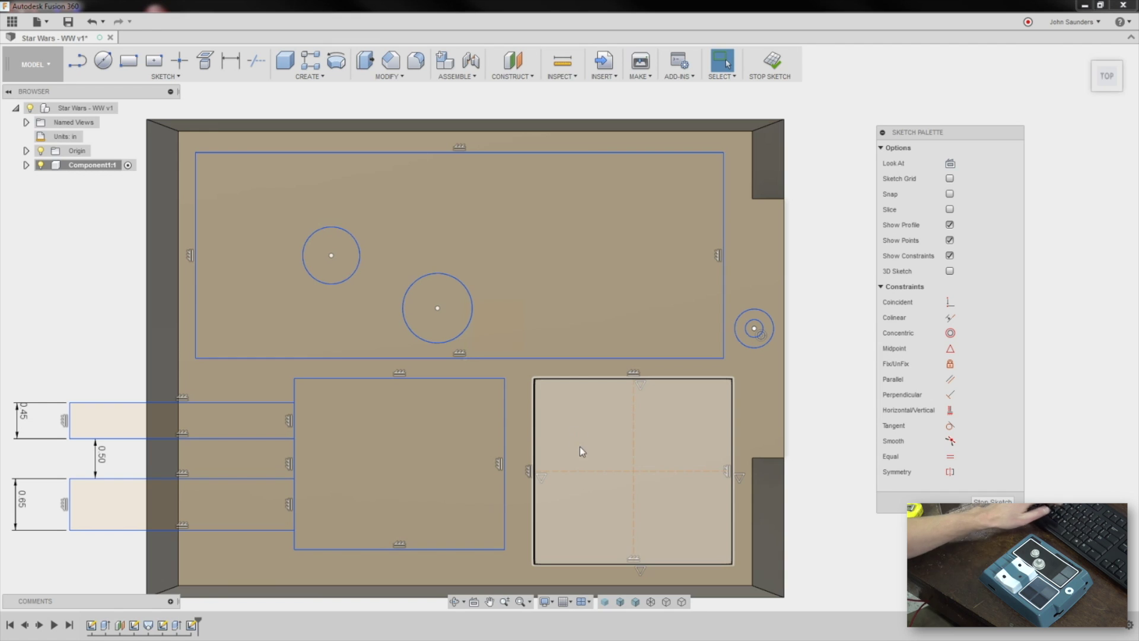
# Sketch a diagonal from the lower-right rectangle's centre to its upper-left corner and make it a construction line.
pyautogui.click(621, 461)
pyautogui.press('l')
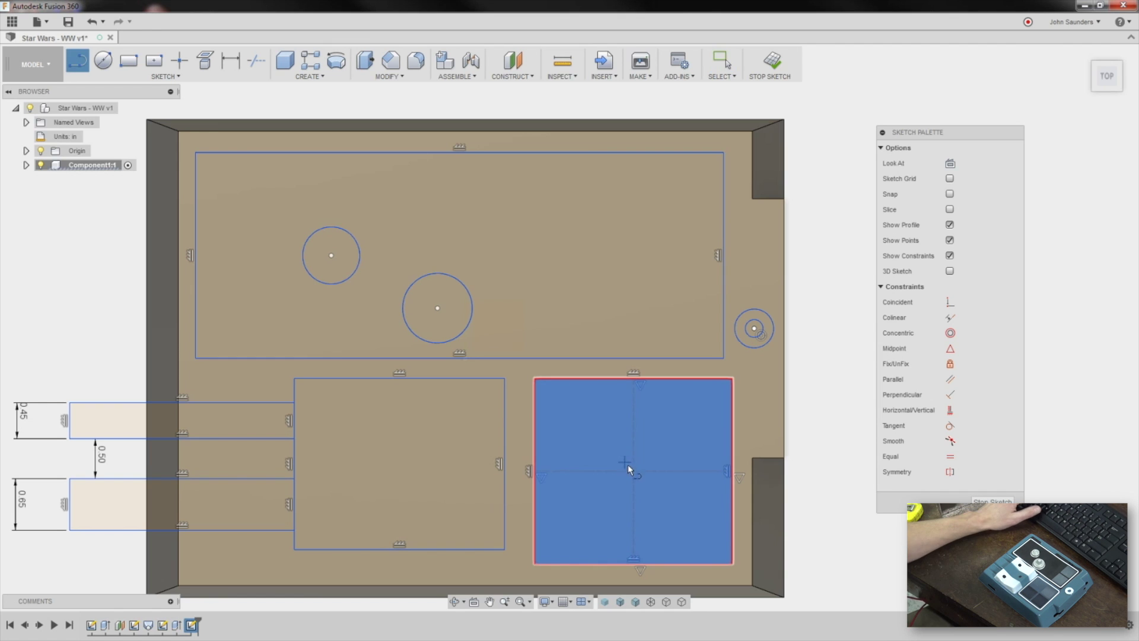
pyautogui.click(633, 469)
pyautogui.click(533, 376)
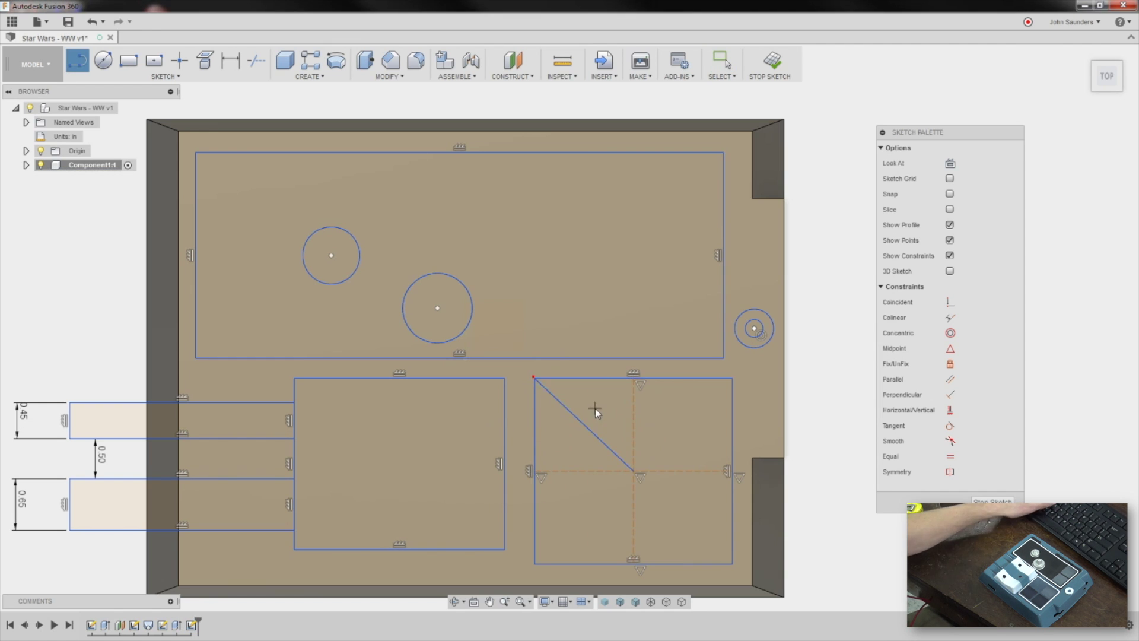
pyautogui.press('Escape')
pyautogui.click(587, 423)
pyautogui.press('x')
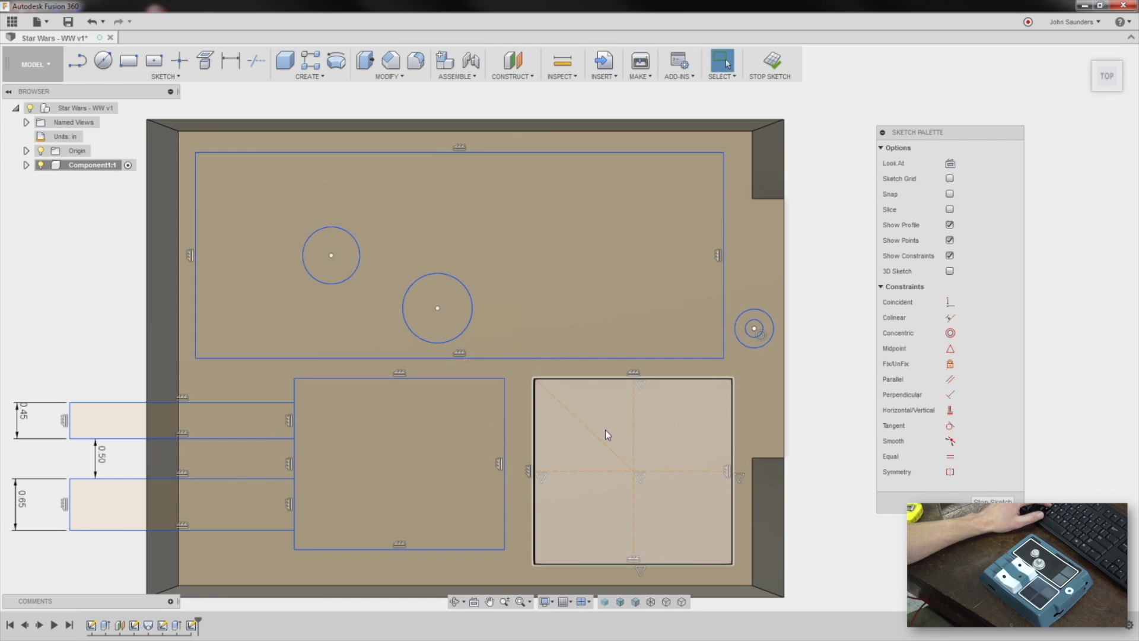
# Place a point at the diagonal's midpoint and sketch a center rectangle of about 1.0 by 0.94 in on it.
pyautogui.click(179, 60)
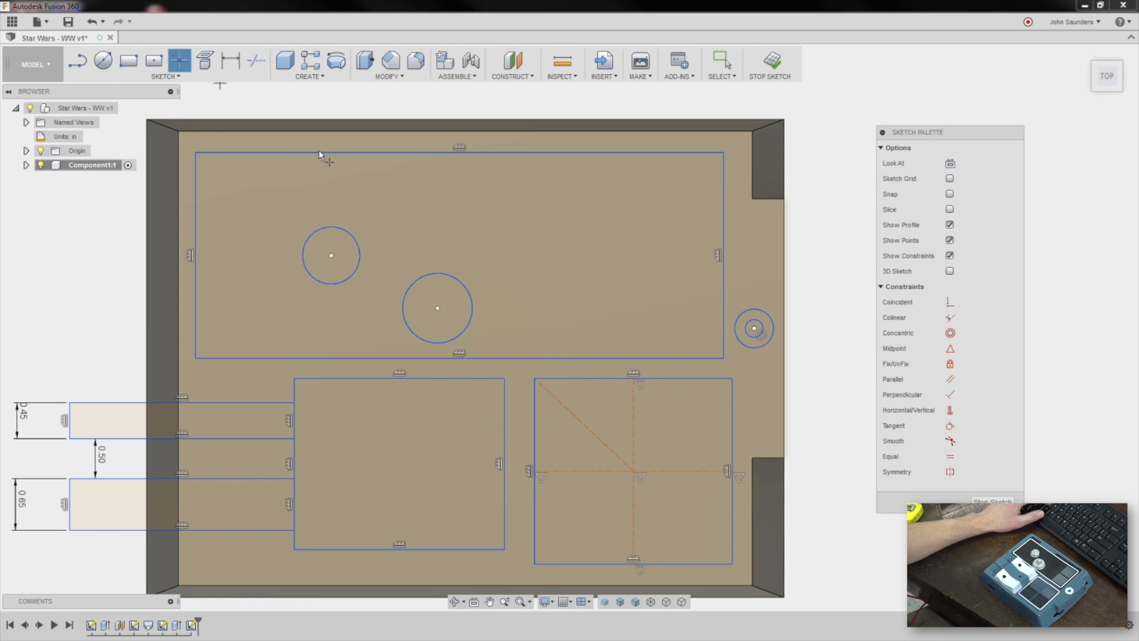
pyautogui.click(584, 423)
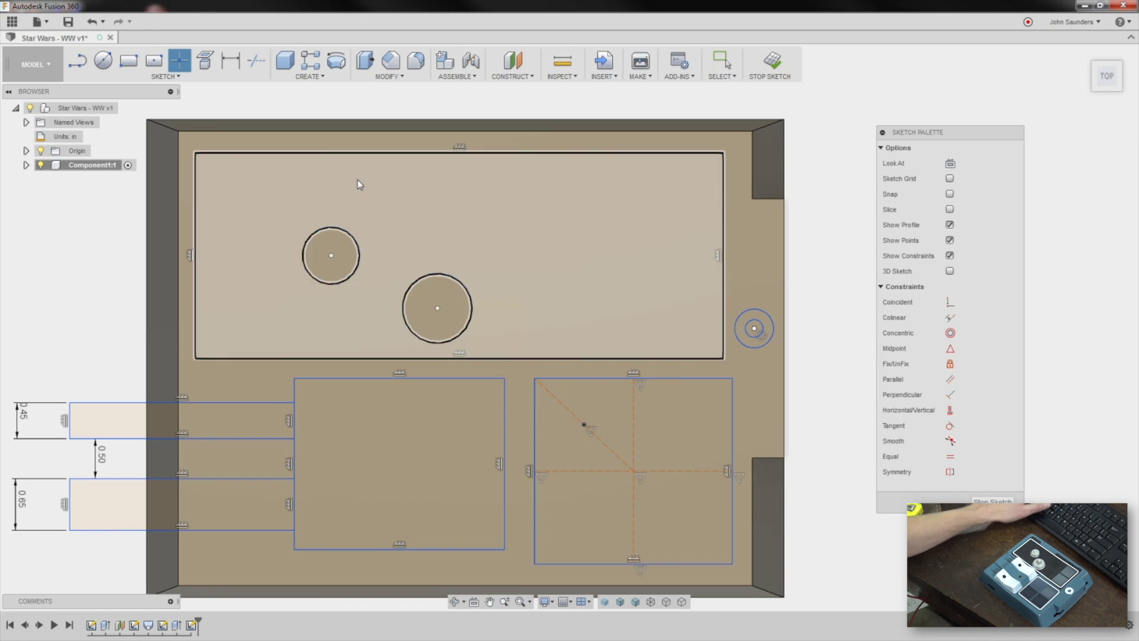
pyautogui.press('r')
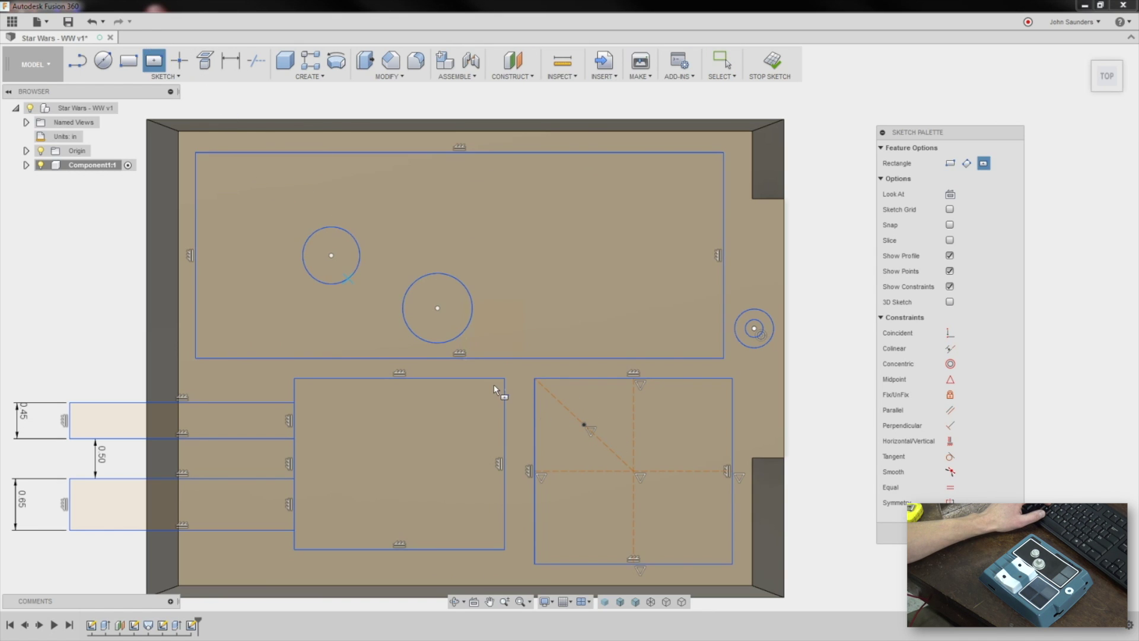
pyautogui.click(584, 425)
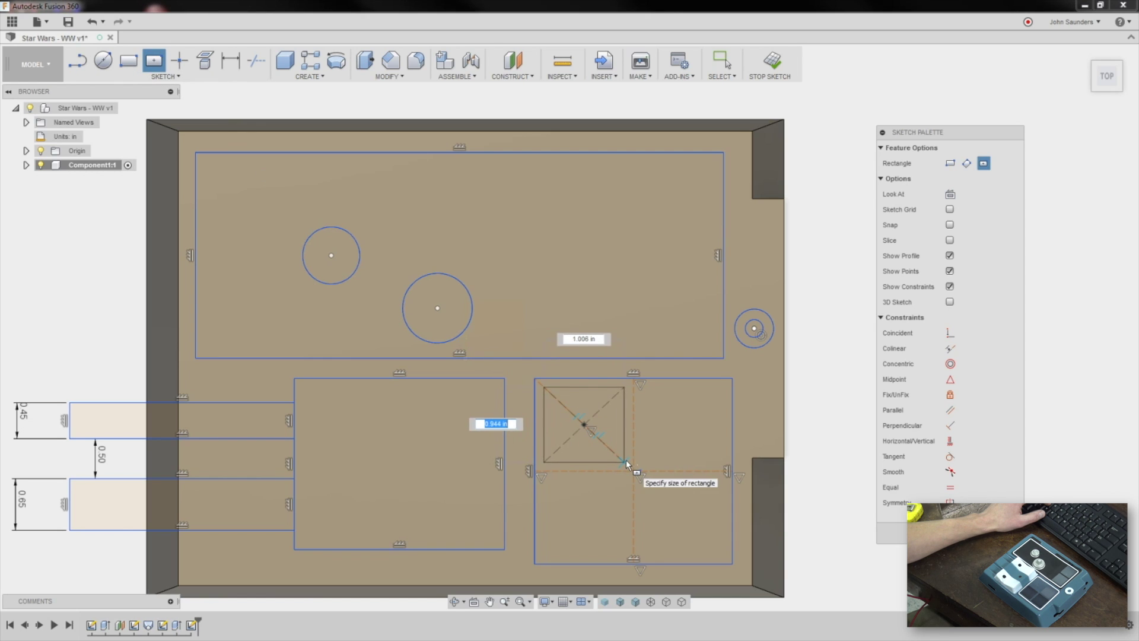
pyautogui.click(628, 465)
# Dimension the width of the small rectangle in the upper-left quadrant to 1 in.
pyautogui.press('d')
pyautogui.click(584, 389)
pyautogui.click(586, 406)
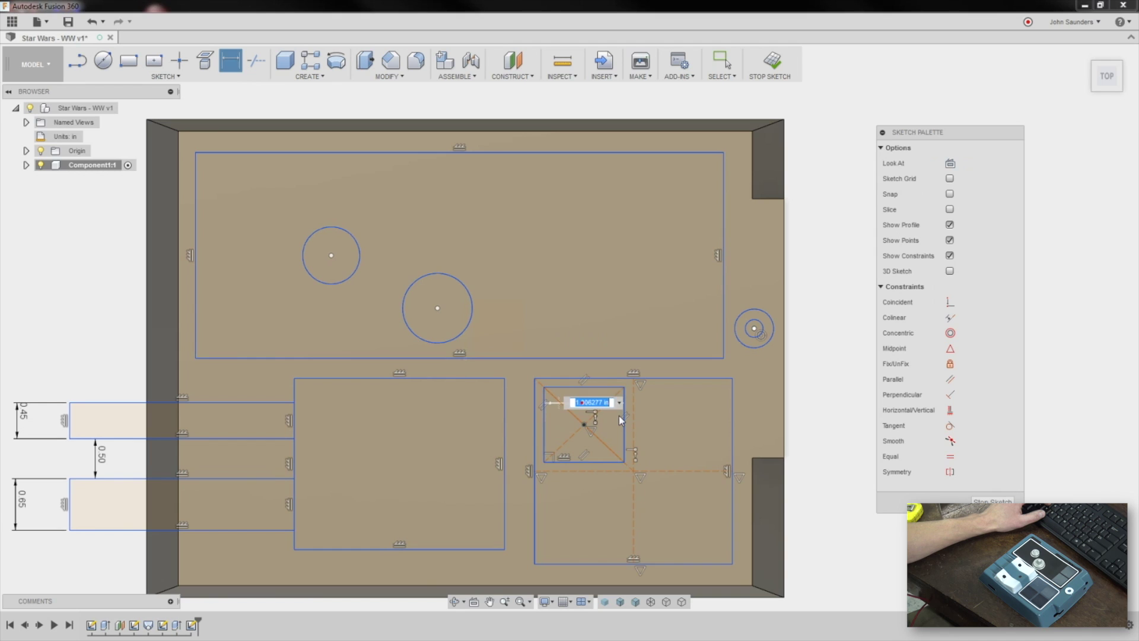
pyautogui.write('1')
pyautogui.press('Return')
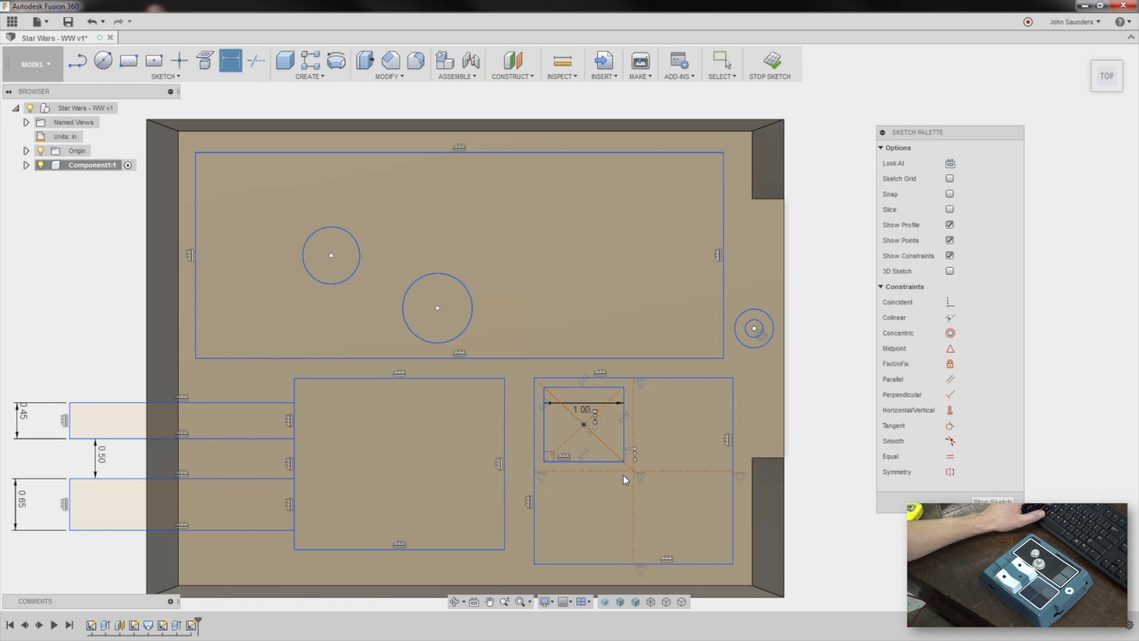
pyautogui.click(166, 76)
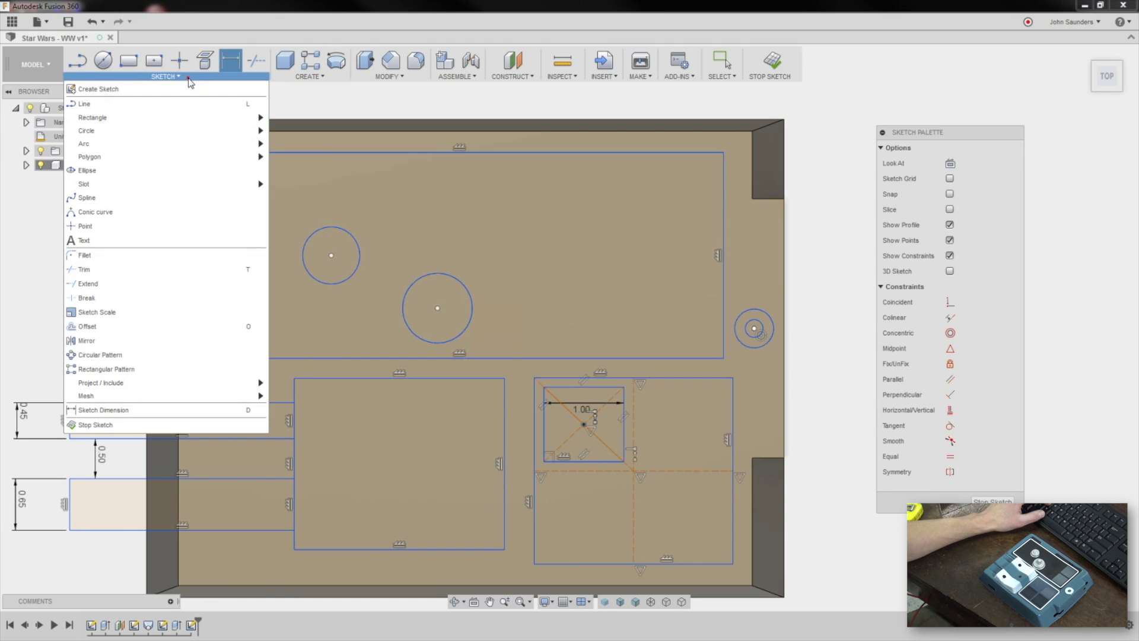
pyautogui.click(212, 369)
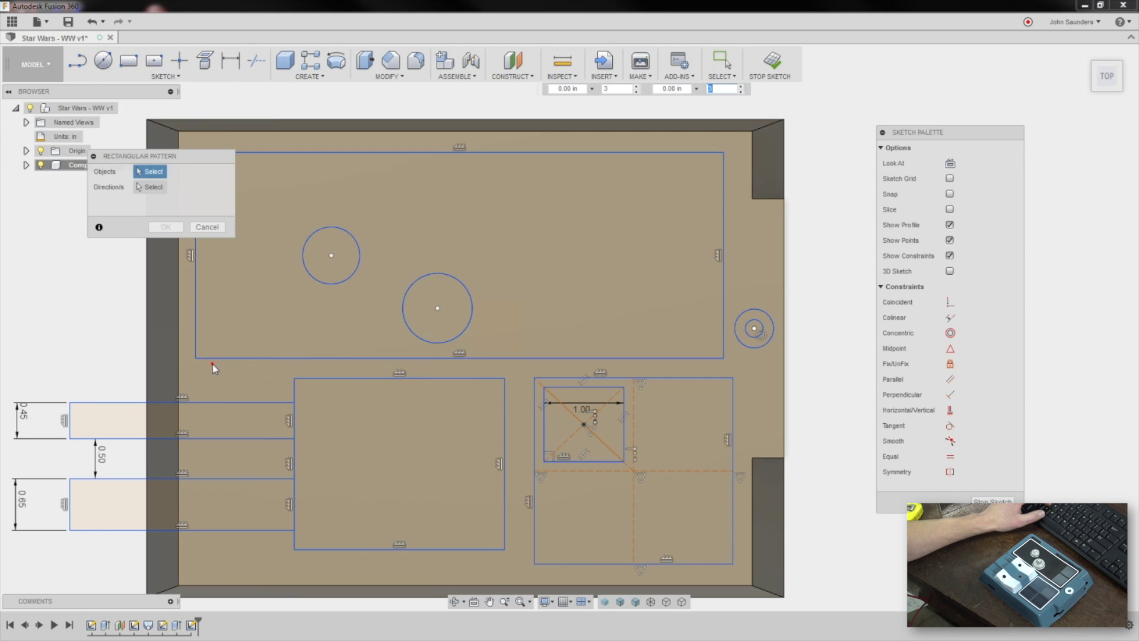
pyautogui.moveTo(162, 153); pyautogui.dragTo(516, 243)
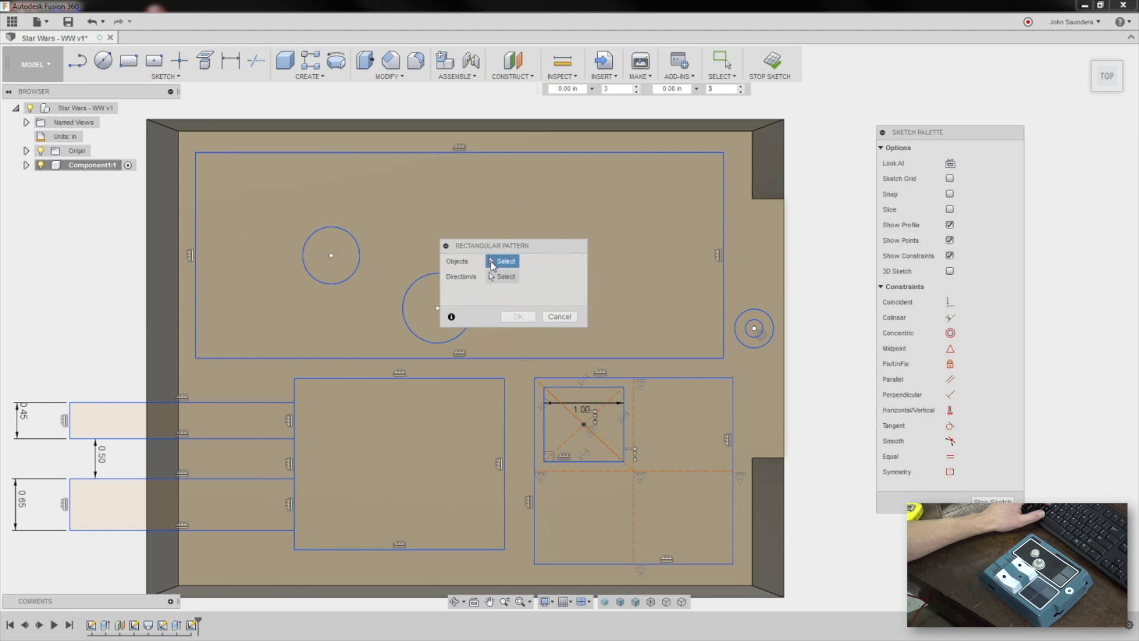
pyautogui.click(561, 388)
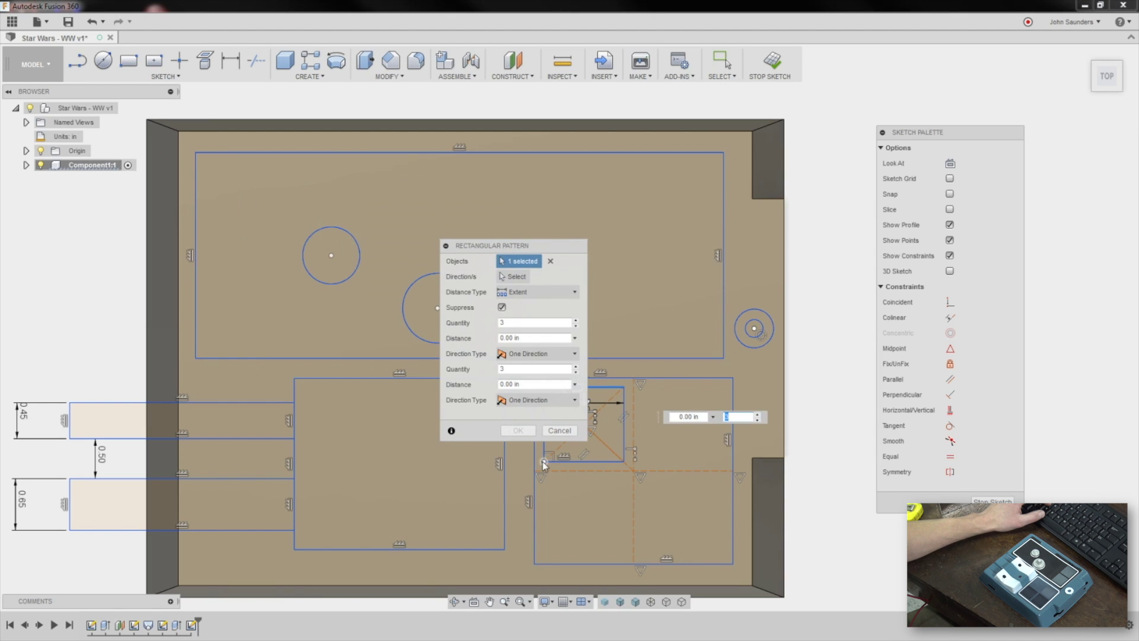
pyautogui.click(545, 455)
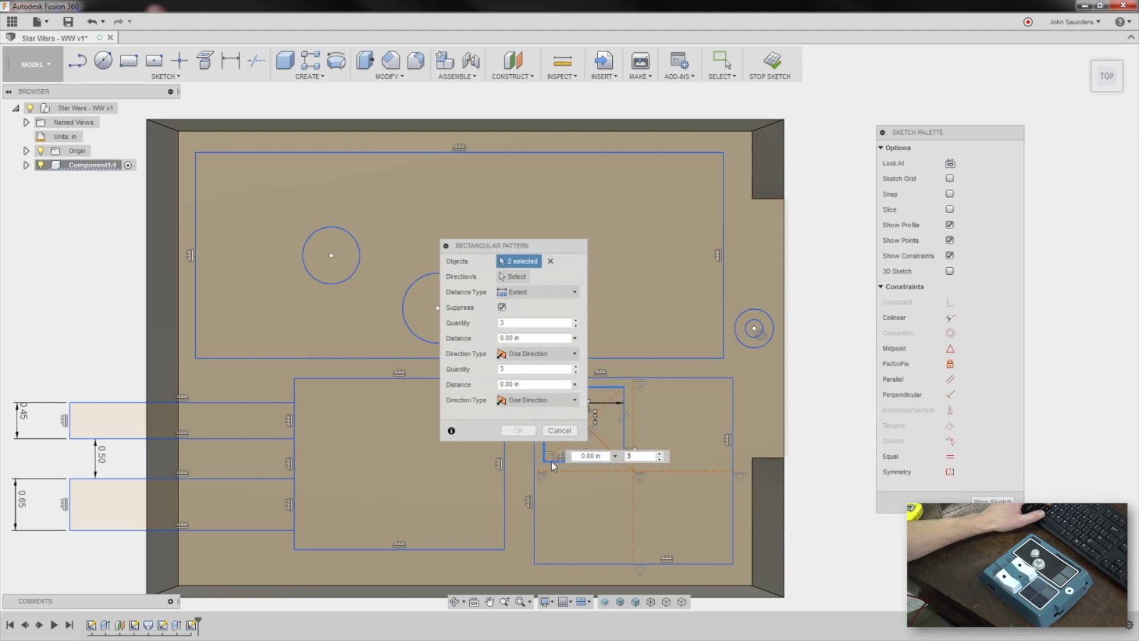
pyautogui.click(560, 462)
pyautogui.click(625, 419)
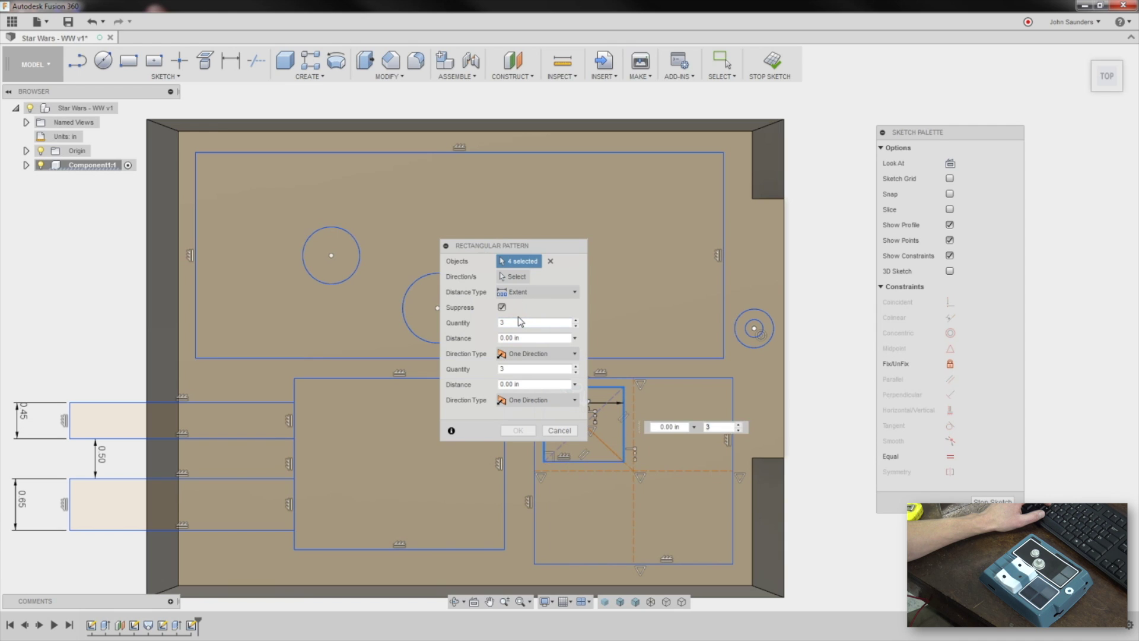
pyautogui.moveTo(504, 251); pyautogui.dragTo(456, 220)
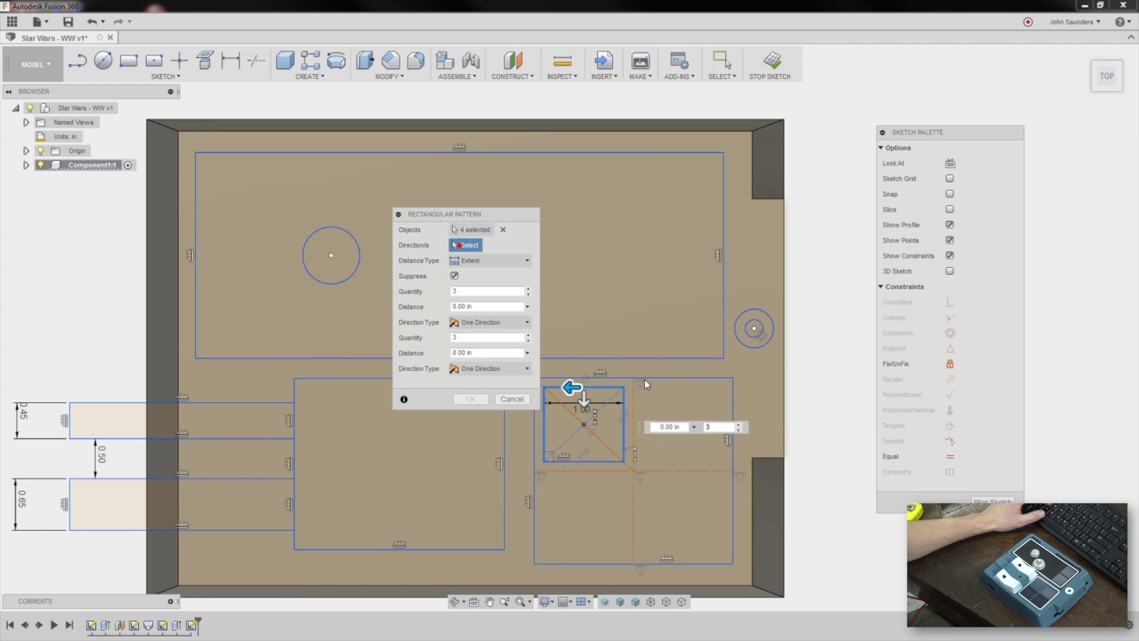
pyautogui.click(596, 413)
pyautogui.moveTo(642, 424); pyautogui.dragTo(745, 423)
pyautogui.click(489, 291)
pyautogui.write('2')
pyautogui.press('Tab')
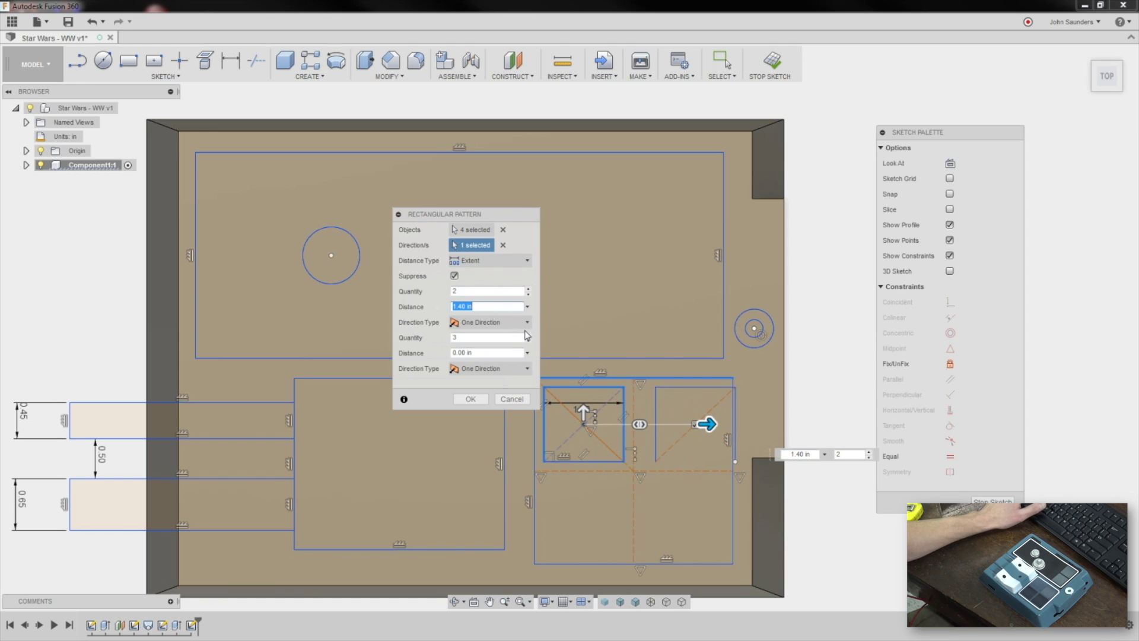
pyautogui.moveTo(714, 421)
pyautogui.mouseDown()
pyautogui.moveTo(689, 424)
pyautogui.moveTo(698, 420)
pyautogui.mouseUp()
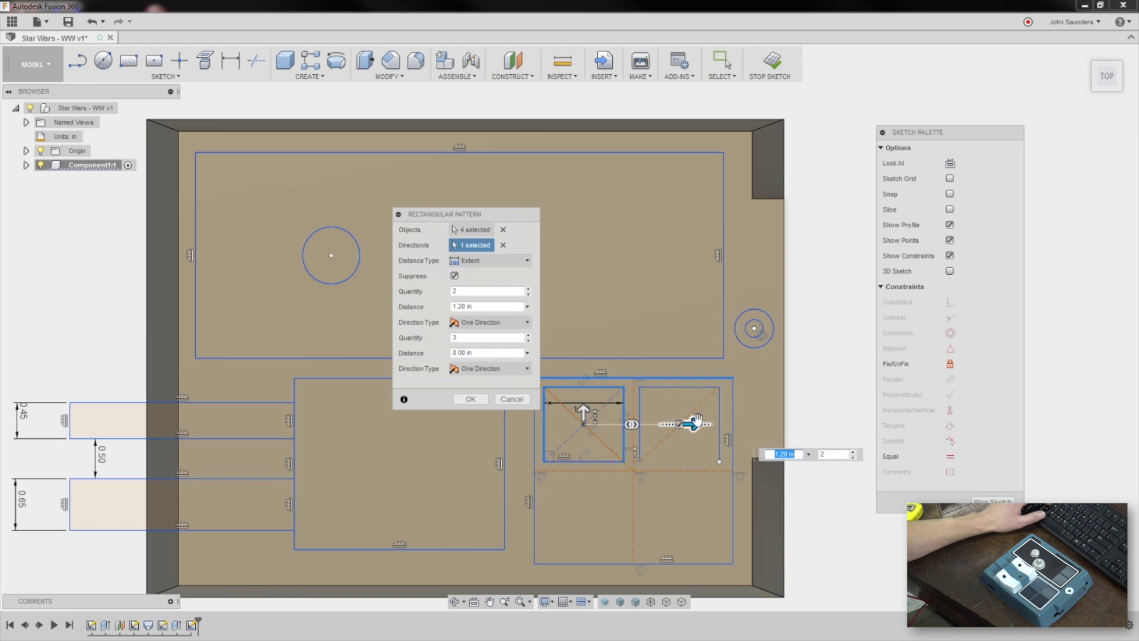
pyautogui.click(521, 400)
# Sketch lines from the panel rectangle's centre to its upper-right, lower-left and lower-right corners.
pyautogui.scroll(2, 694, 421)
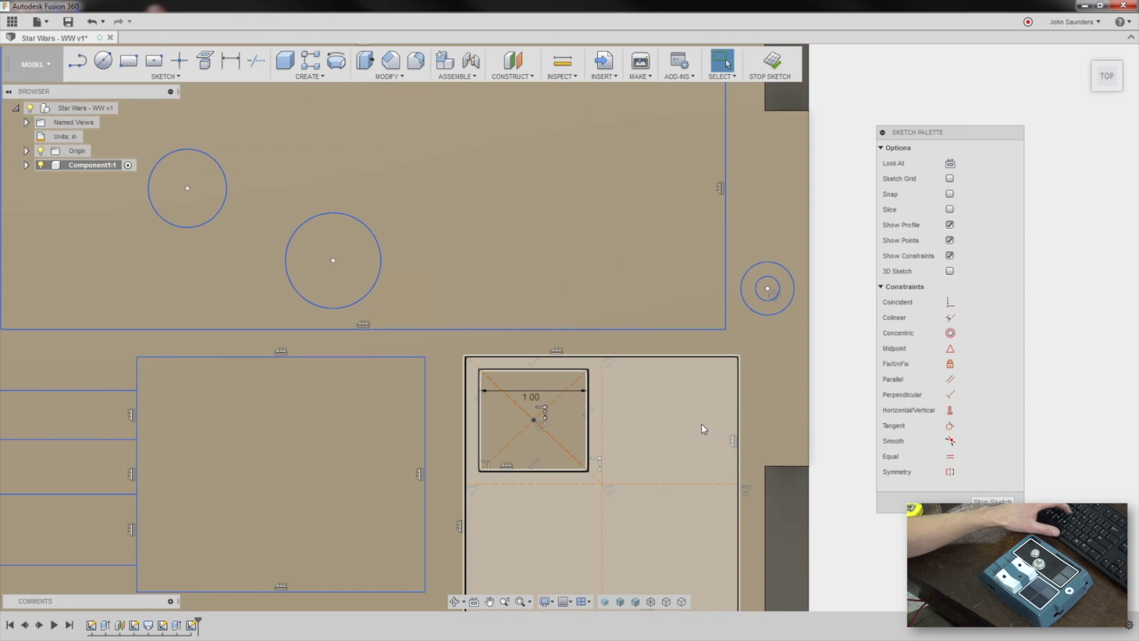
pyautogui.press('l')
pyautogui.click(602, 483)
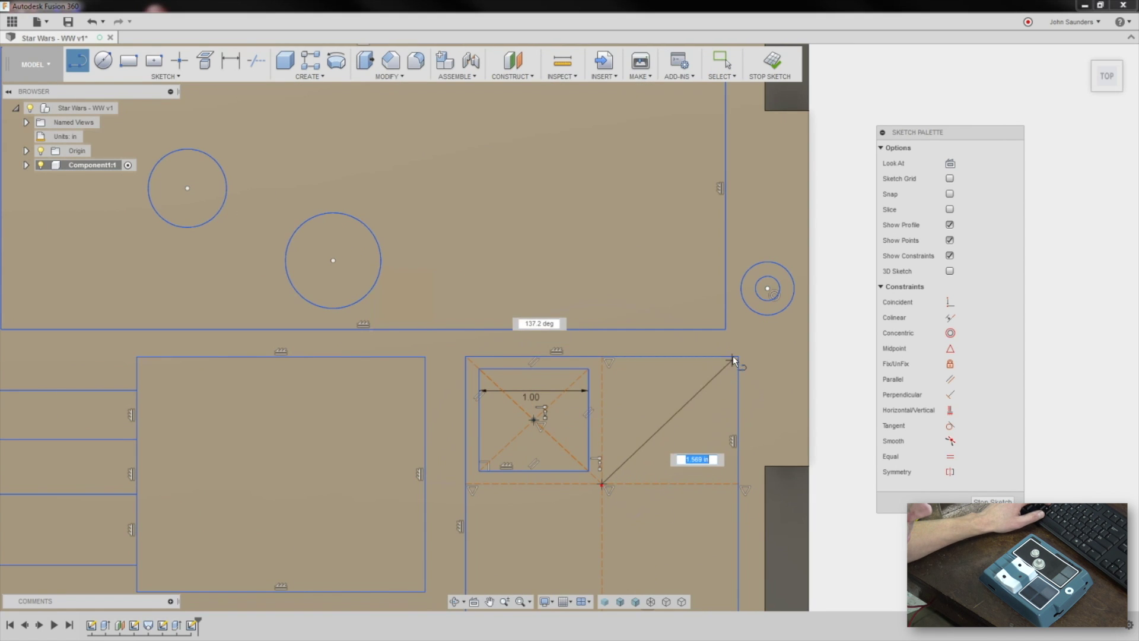
pyautogui.click(736, 353)
pyautogui.scroll(-2, 700, 415)
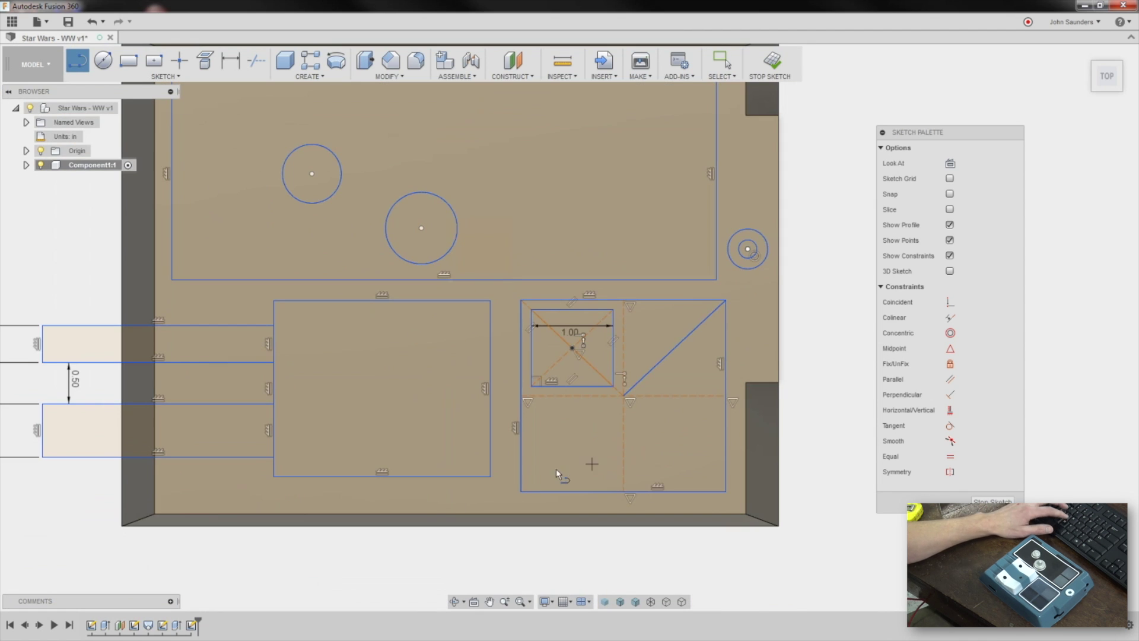
pyautogui.click(521, 492)
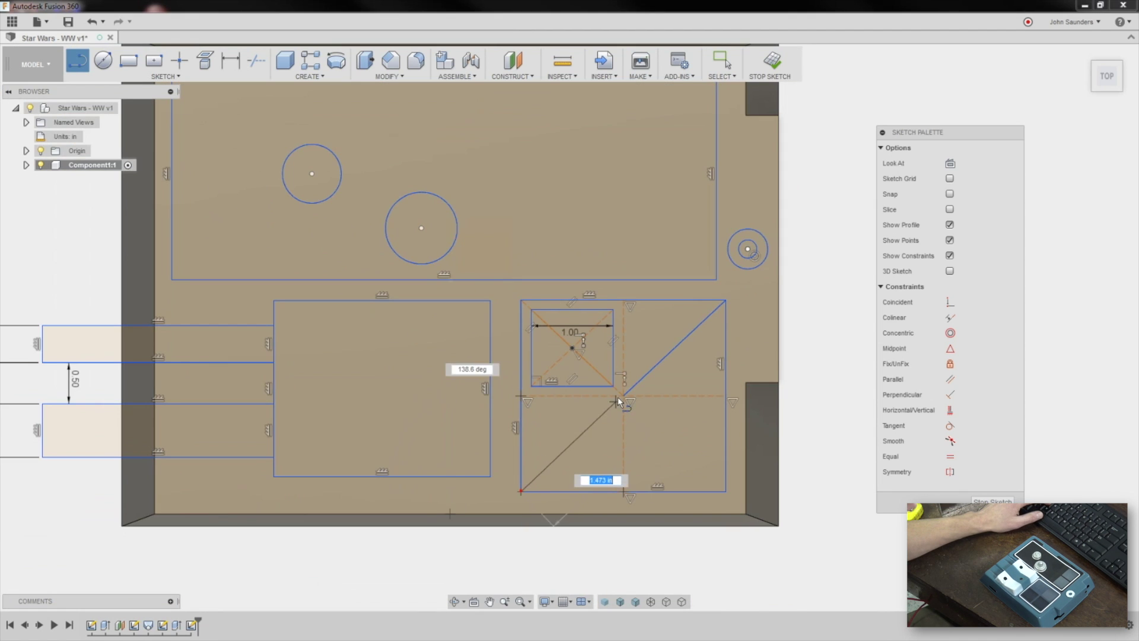
pyautogui.click(623, 396)
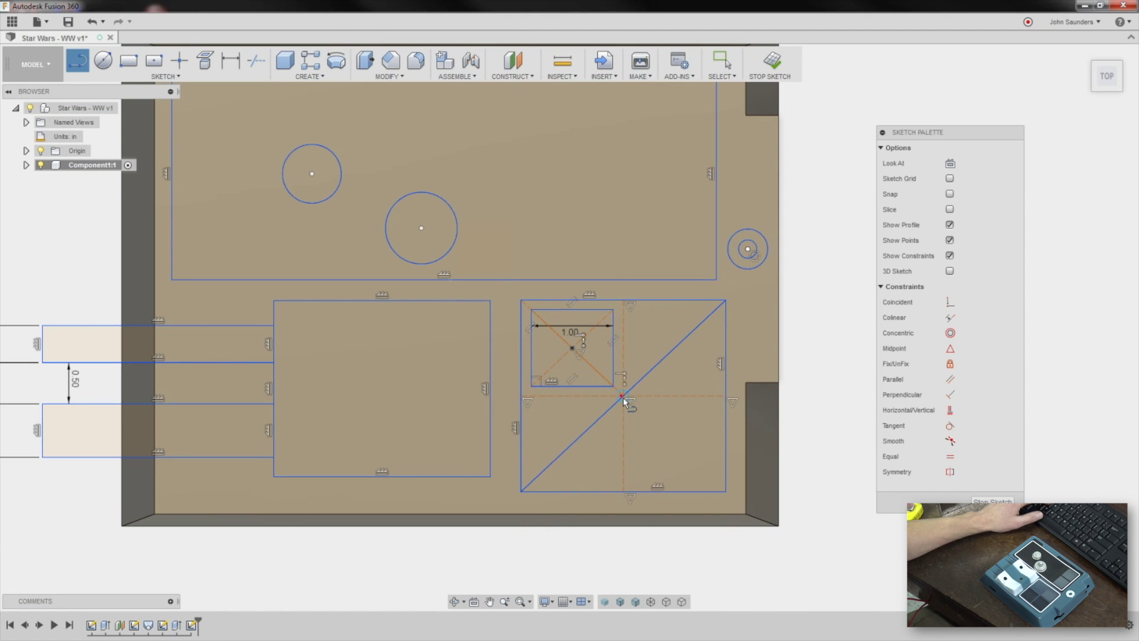
pyautogui.click(725, 490)
pyautogui.press('Escape')
# Convert the three new diagonal lines in the panel rectangle to construction lines.
pyautogui.click(655, 365)
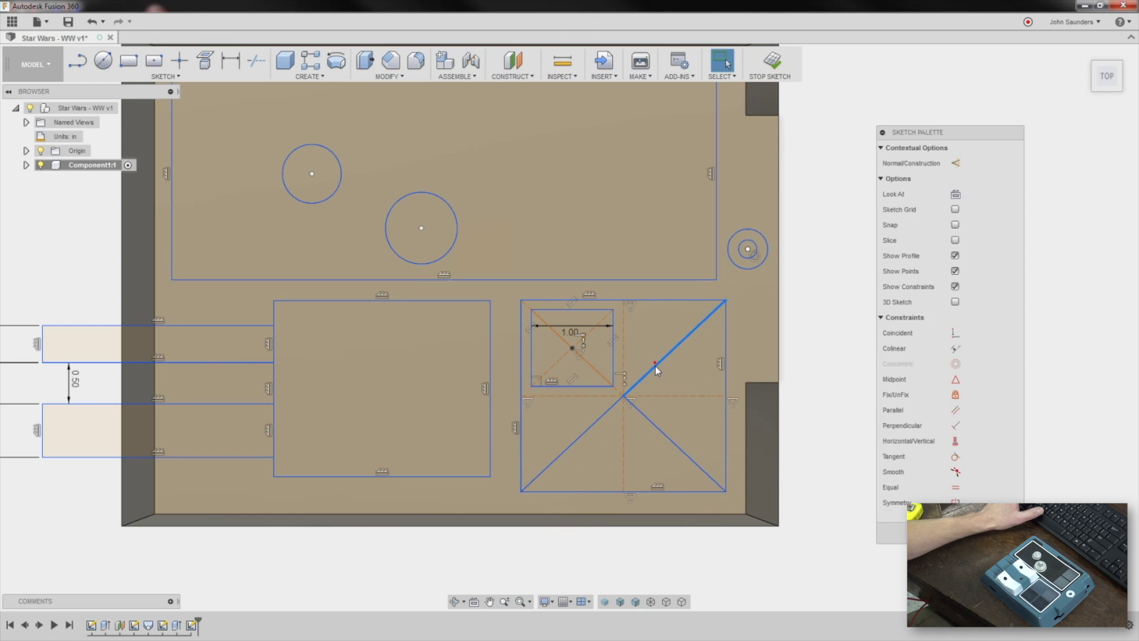
pyautogui.press('x')
pyautogui.doubleClick(663, 434)
pyautogui.press('Delete')
pyautogui.click(572, 436)
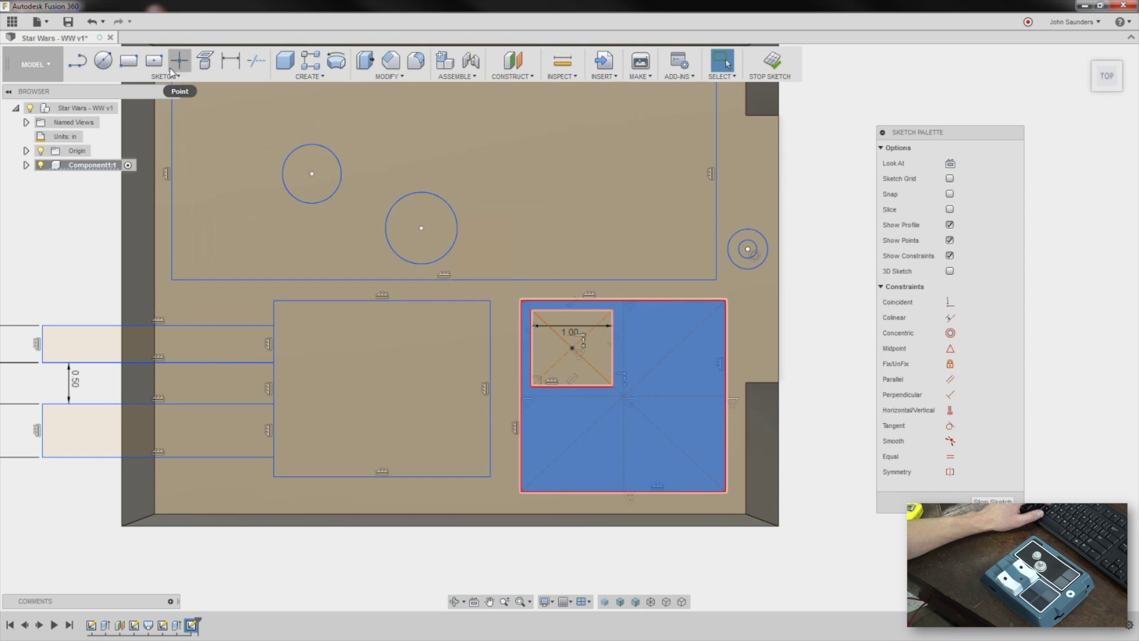
# Sketch center rectangles on the midpoints of the lower-left and lower-right diagonals.
pyautogui.click(155, 61)
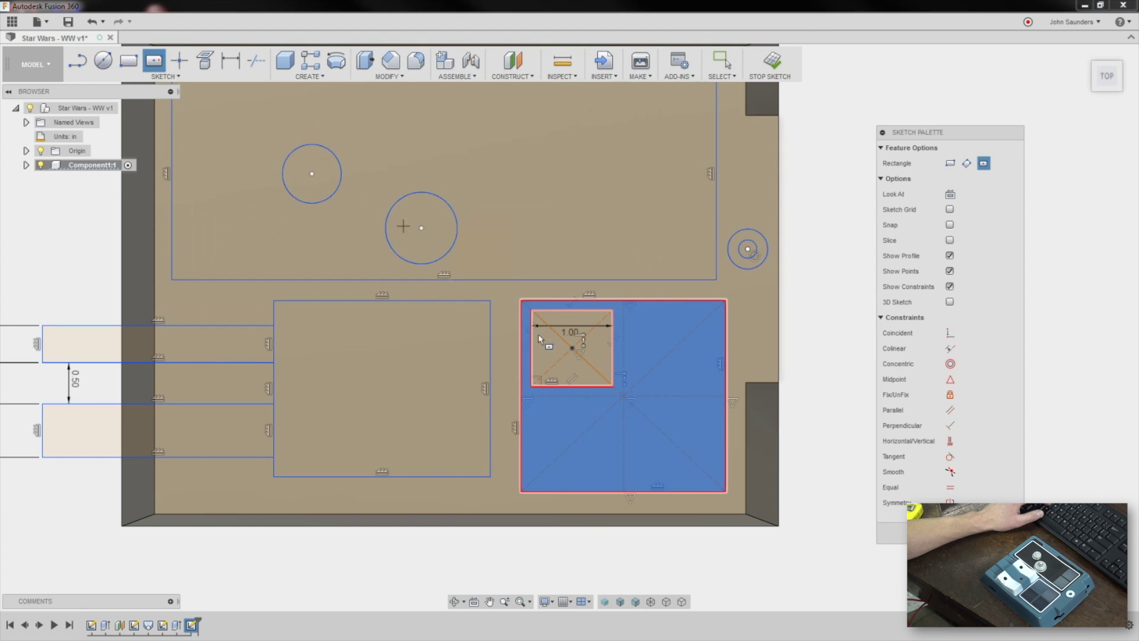
pyautogui.click(572, 442)
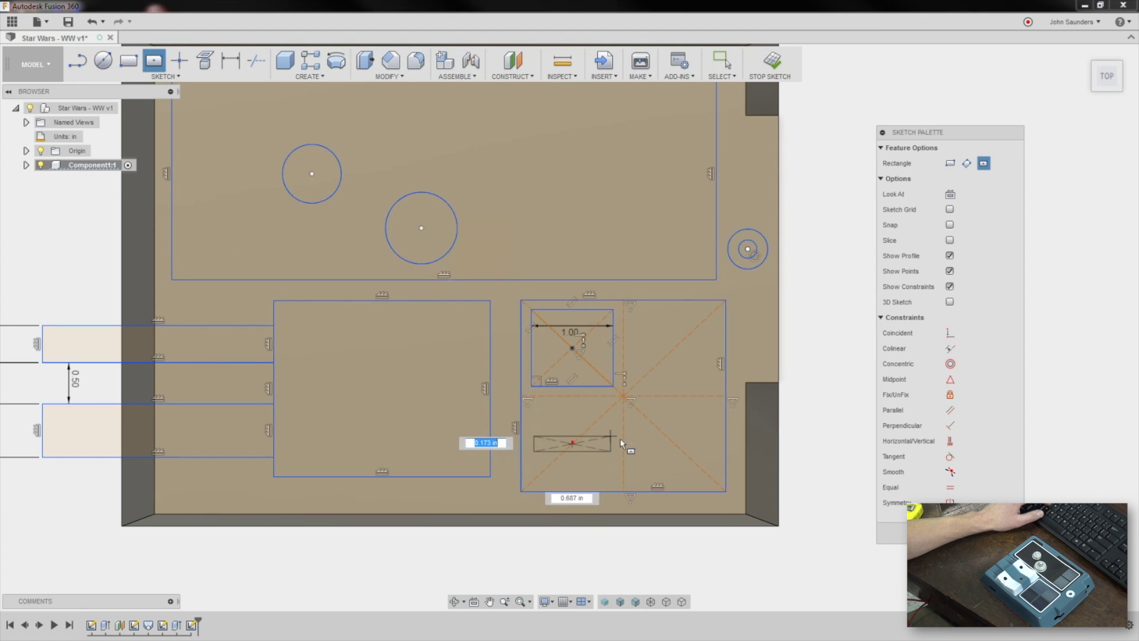
pyautogui.click(607, 468)
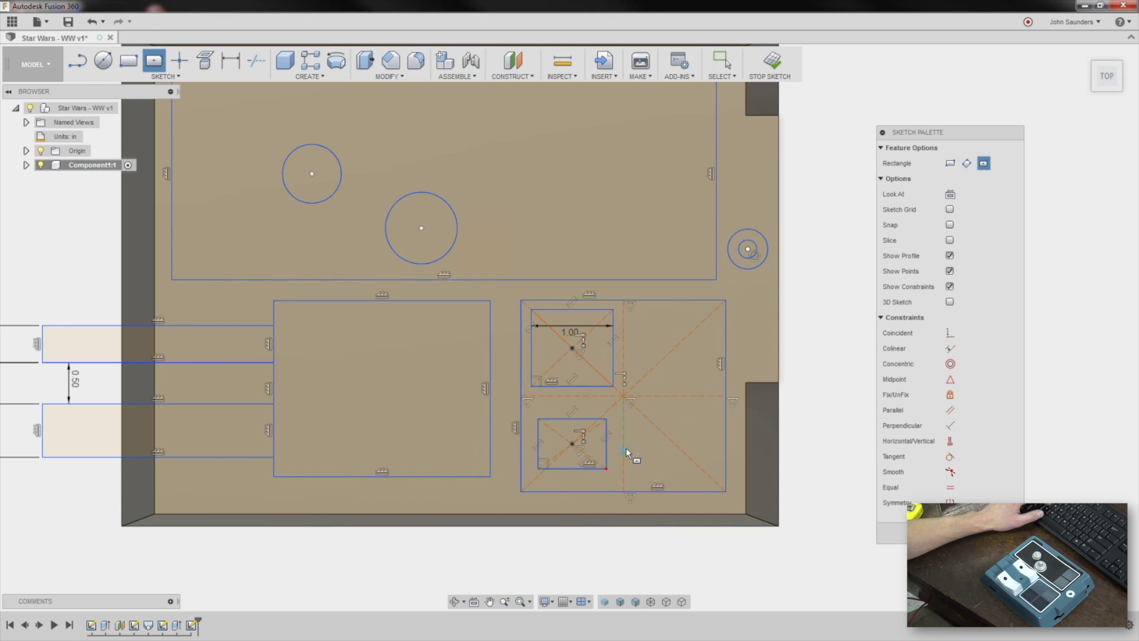
pyautogui.click(675, 443)
pyautogui.click(707, 473)
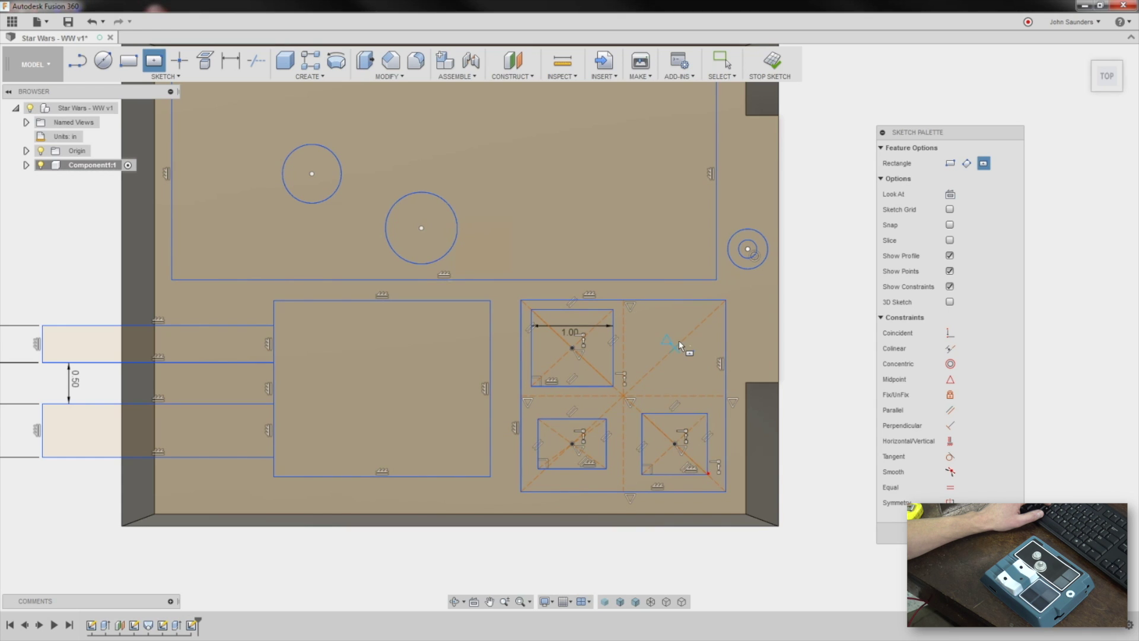
pyautogui.click(678, 343)
pyautogui.press('Escape')
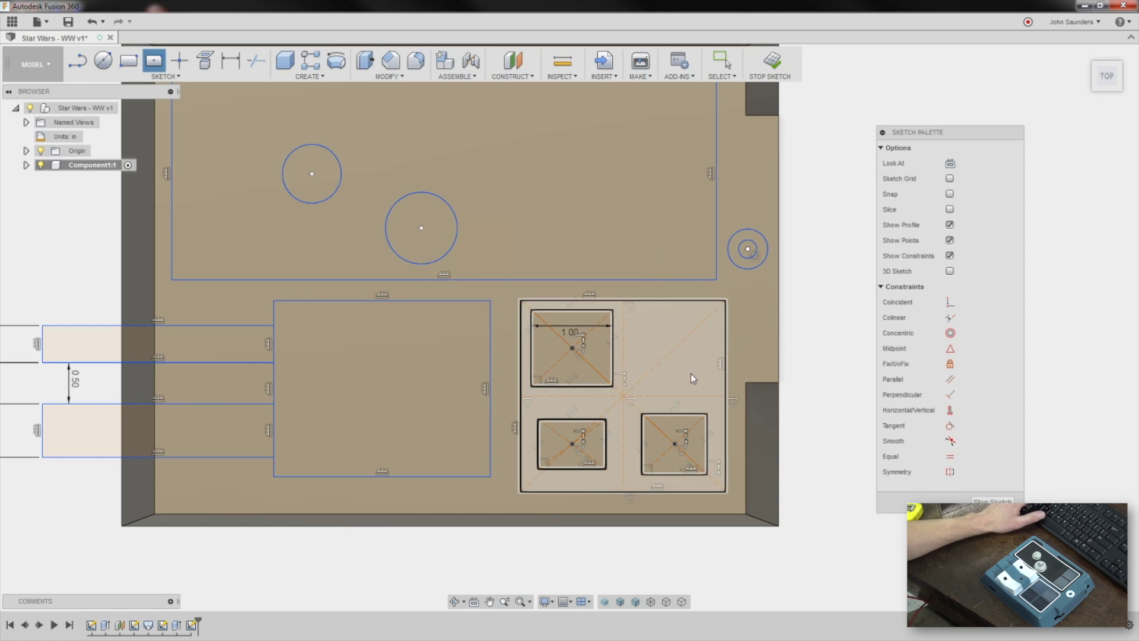
# Sketch a center rectangle on the midpoint of the upper-right diagonal.
pyautogui.click(154, 61)
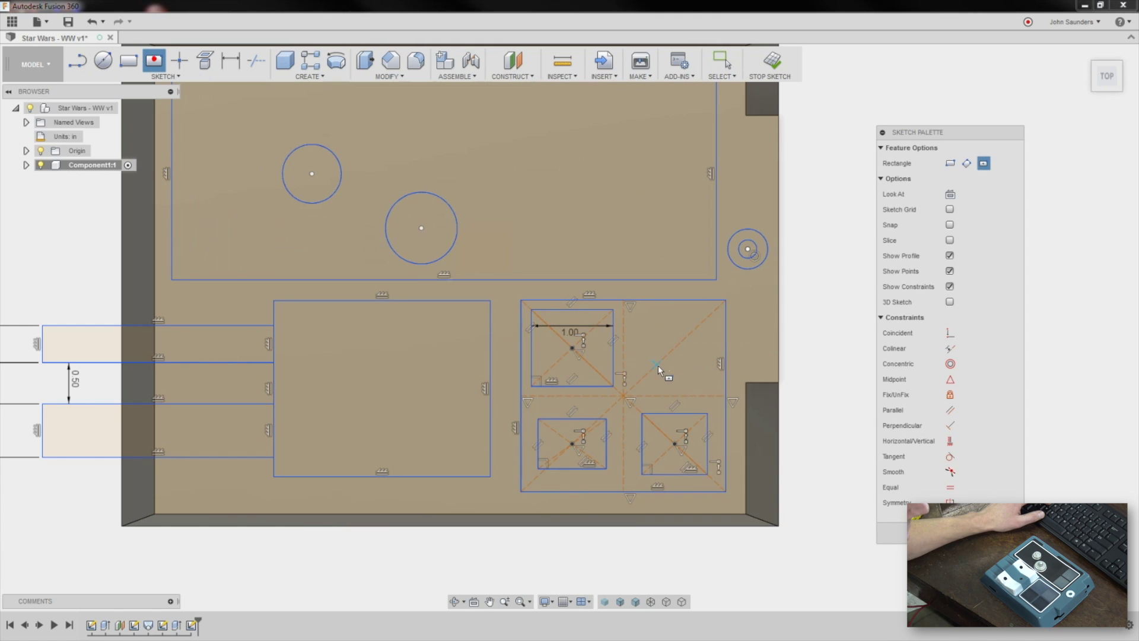
pyautogui.click(675, 345)
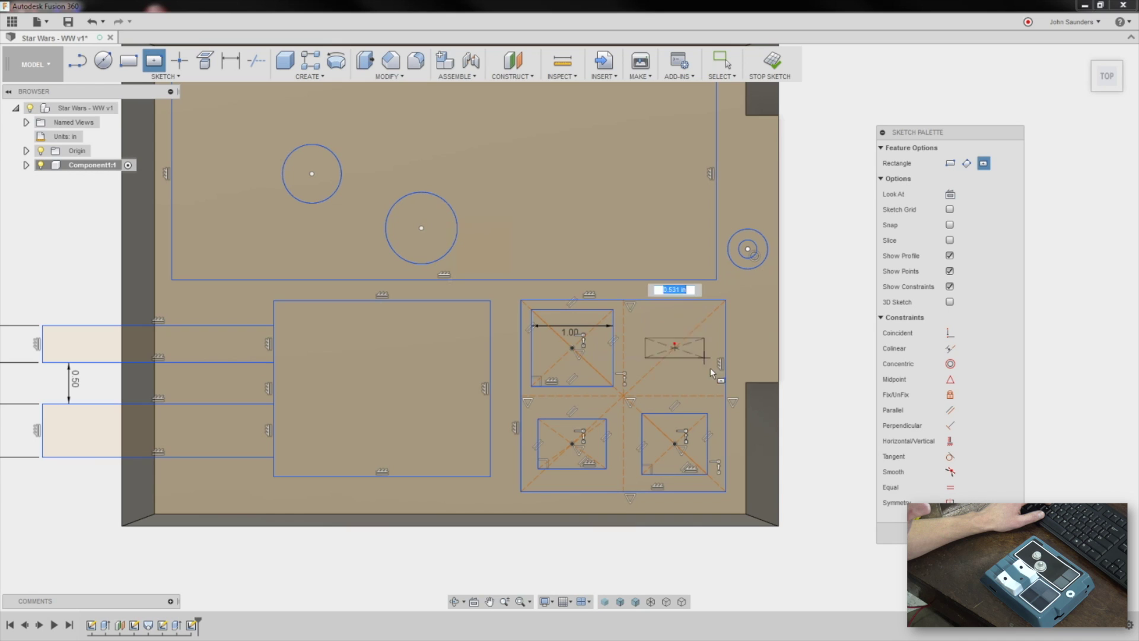
pyautogui.click(710, 376)
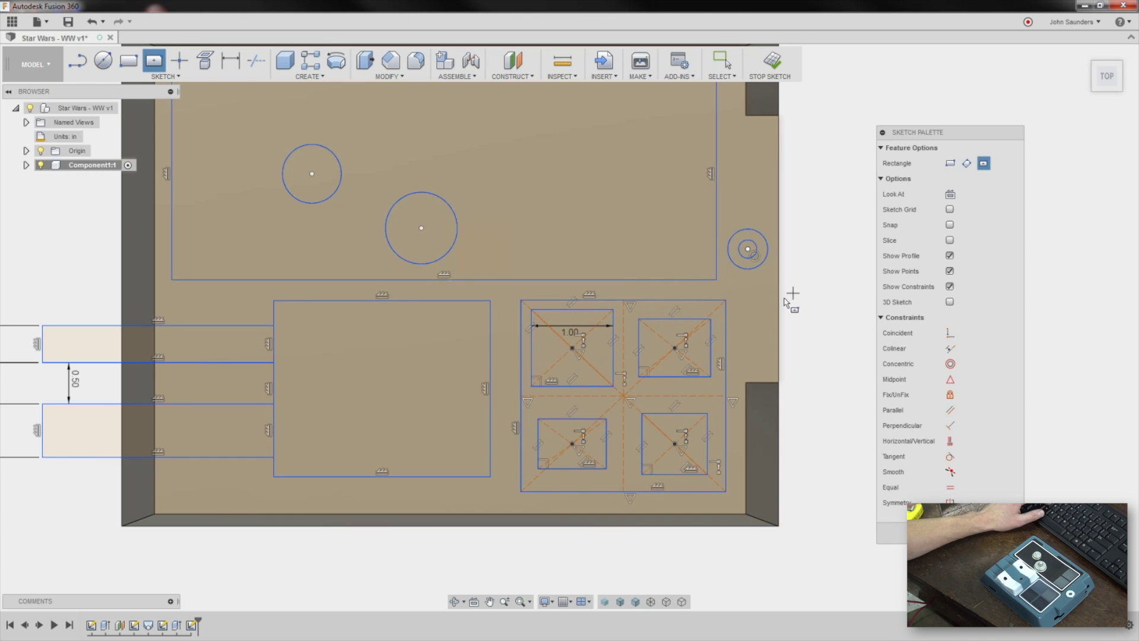
pyautogui.press('Escape')
# Dimension the upper-left small rectangle's height by referencing its own 1.00 in width dimension.
pyautogui.press('d')
pyautogui.click(549, 352)
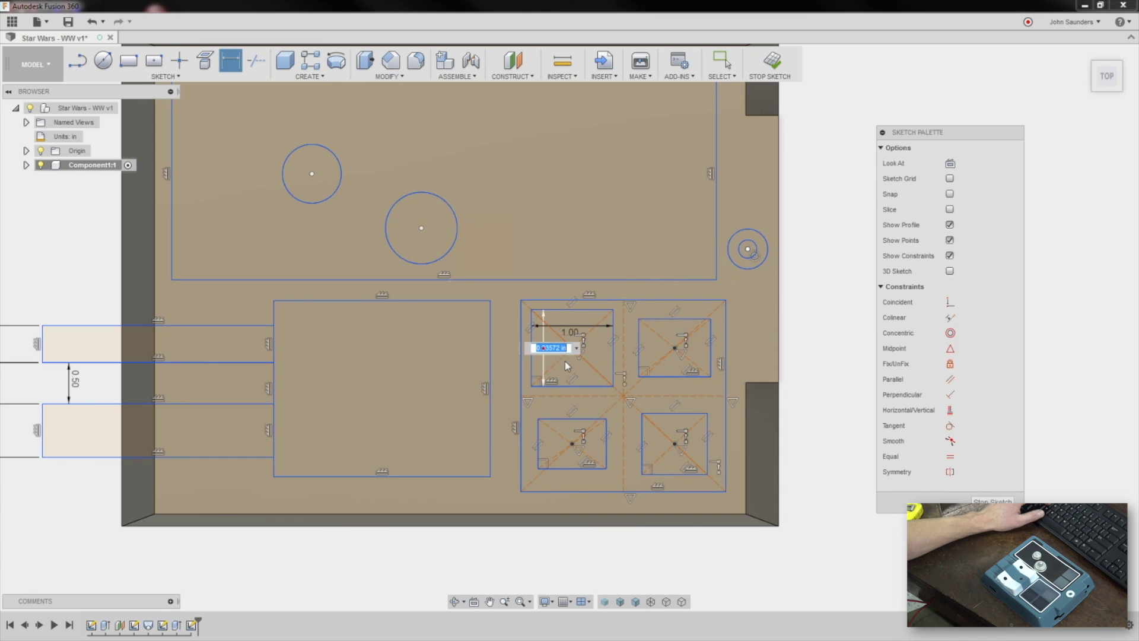
pyautogui.click(572, 331)
pyautogui.write('17')
pyautogui.press('Return')
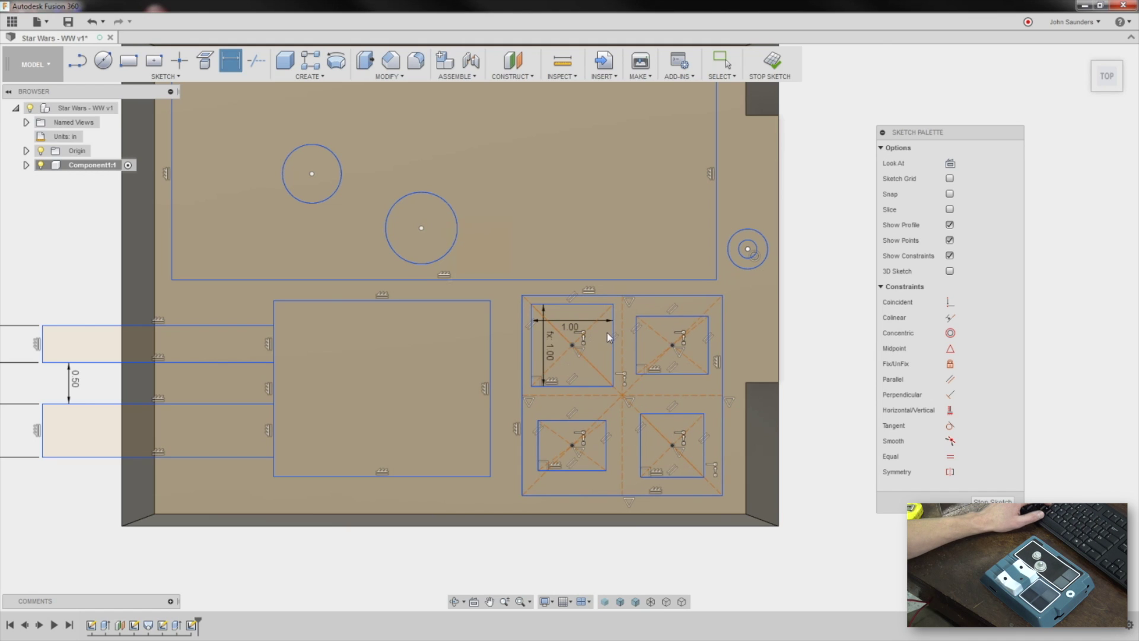
# Dimension the upper-right small rectangle's width with the parameter d17.
pyautogui.click(658, 318)
pyautogui.click(691, 319)
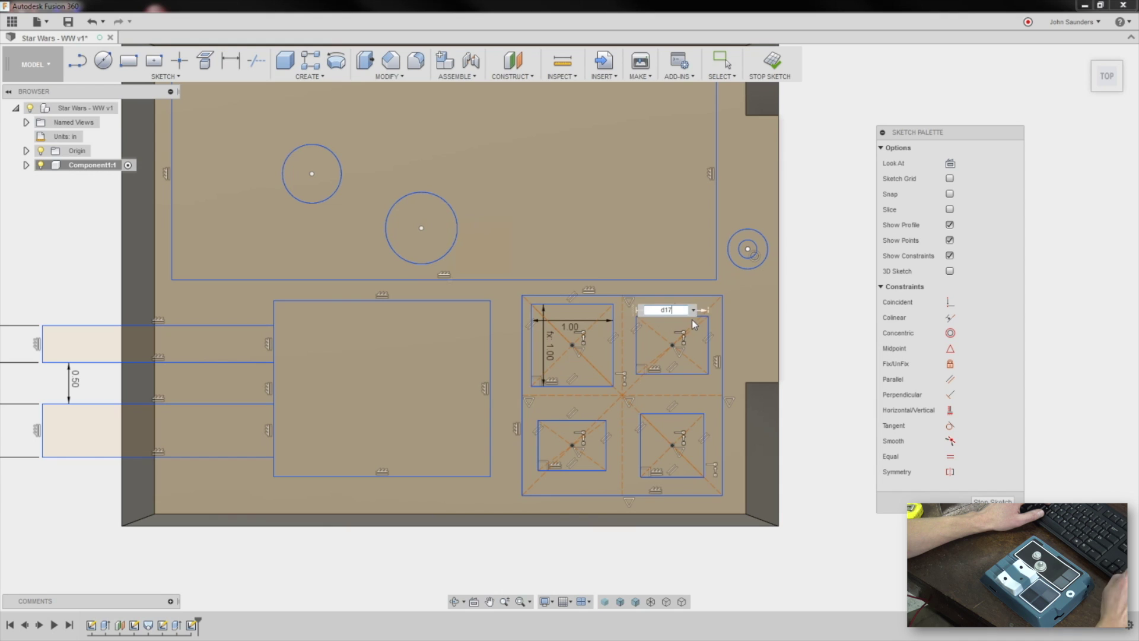
pyautogui.write('d17')
pyautogui.press('Return')
# Dimension the upper-right small rectangle's height with the parameter d17.
pyautogui.click(635, 340)
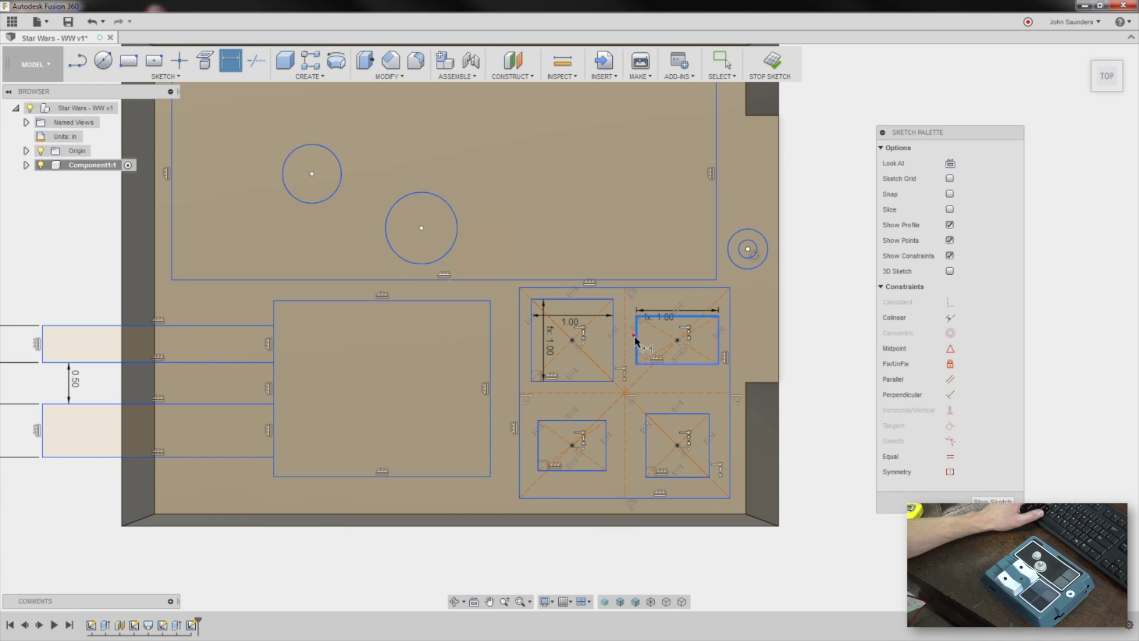
pyautogui.click(639, 344)
pyautogui.click(665, 338)
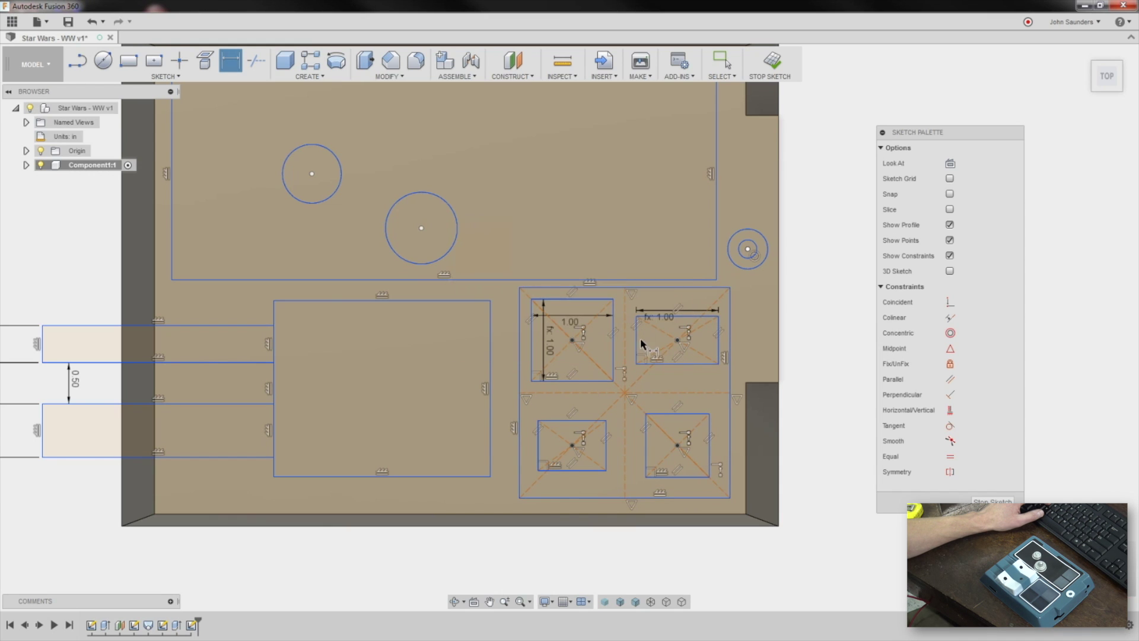
pyautogui.click(637, 338)
pyautogui.click(649, 341)
pyautogui.write('d17')
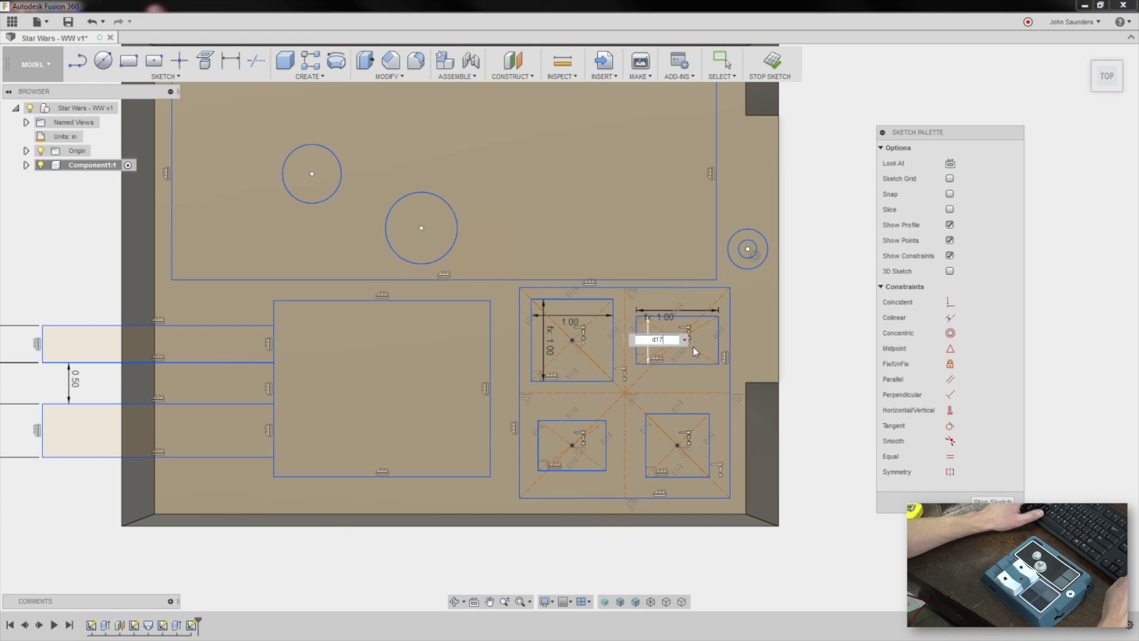
pyautogui.write('d17')
pyautogui.press('Return')
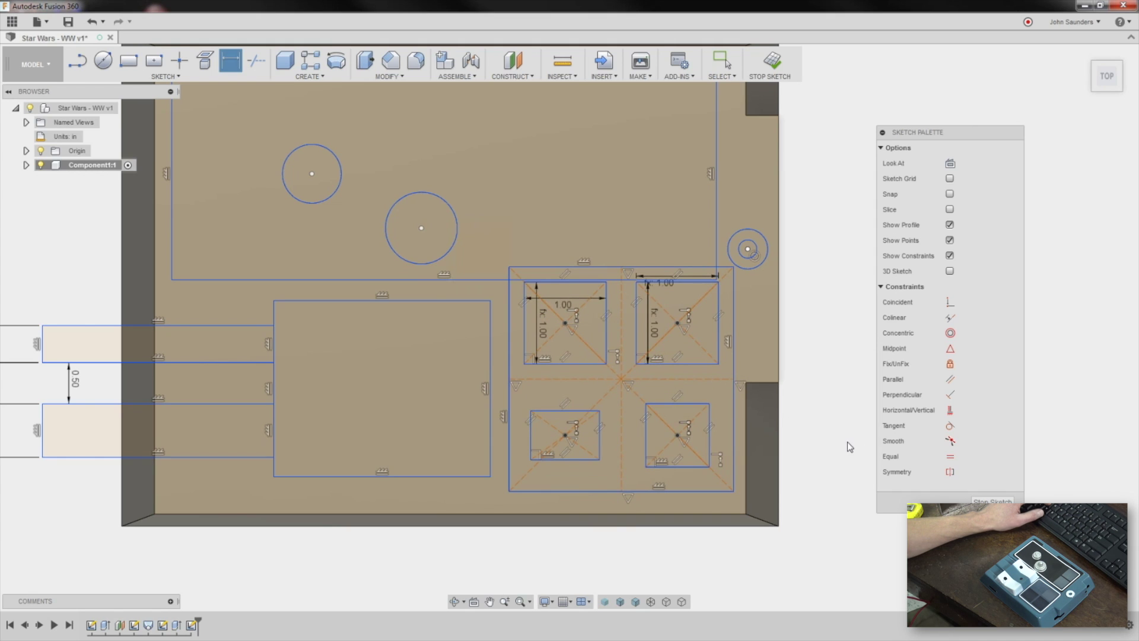
# Apply Equal constraints between the lower-right and upper-right rectangles' widths and between the lower-left and lower-right rectangles' heights.
pyautogui.click(950, 456)
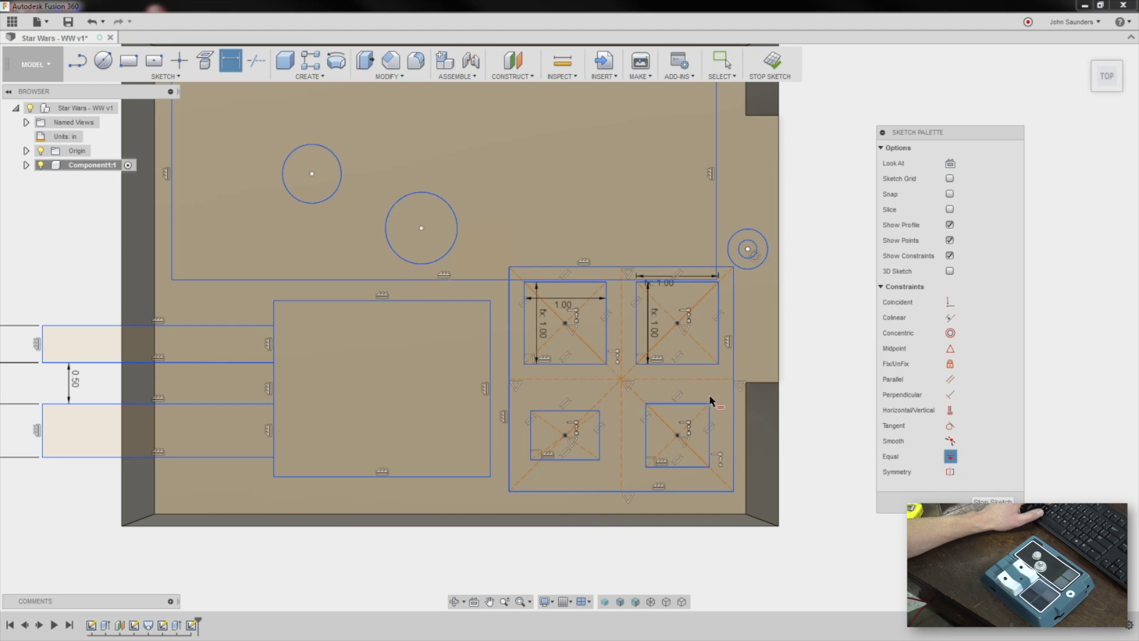
pyautogui.click(688, 403)
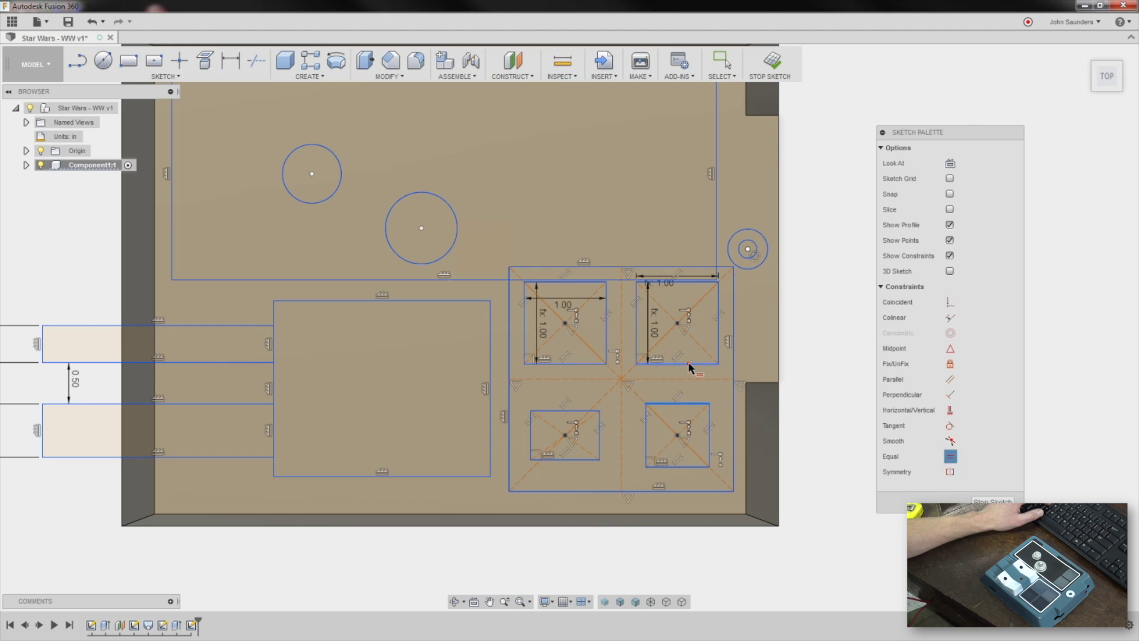
pyautogui.click(688, 363)
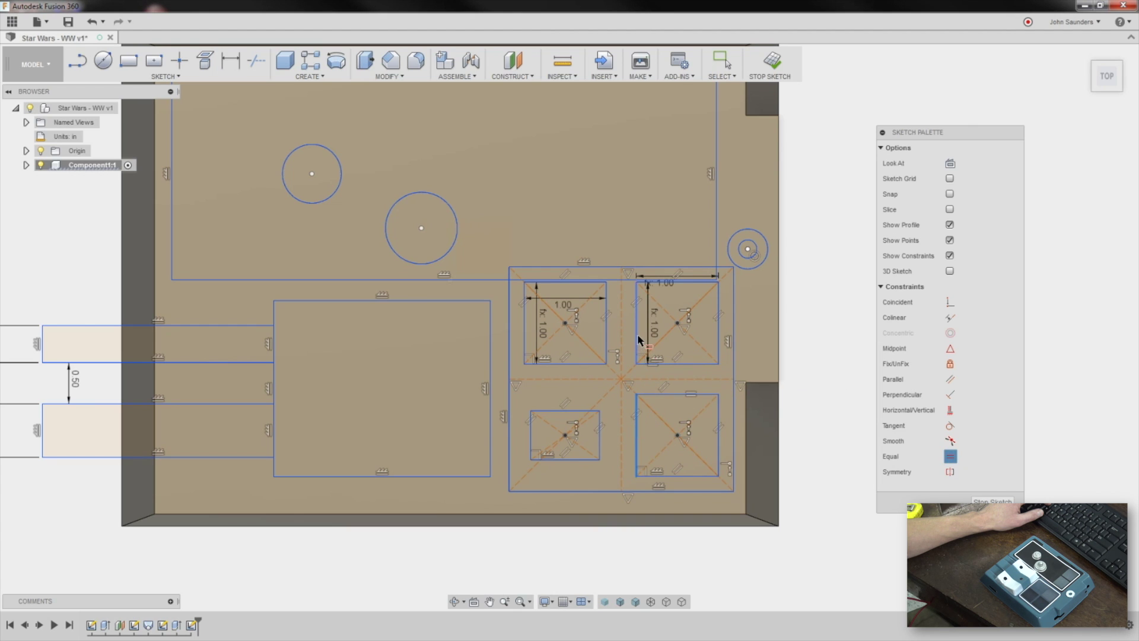
pyautogui.click(601, 432)
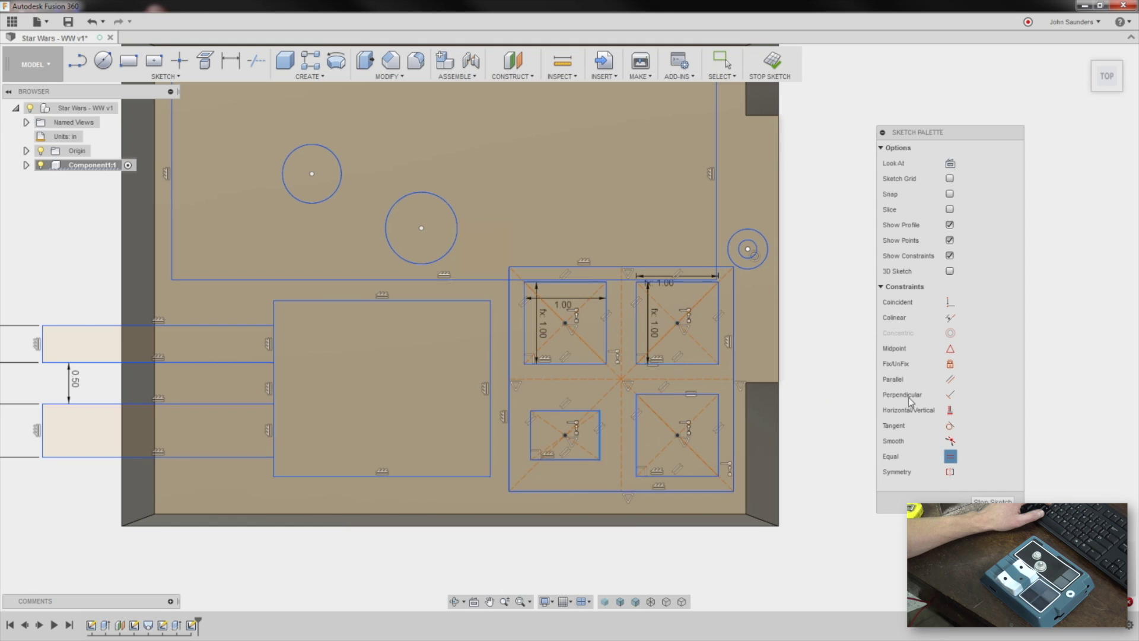
# Try to dimension the height of the lower-right small rectangle.
pyautogui.press('d')
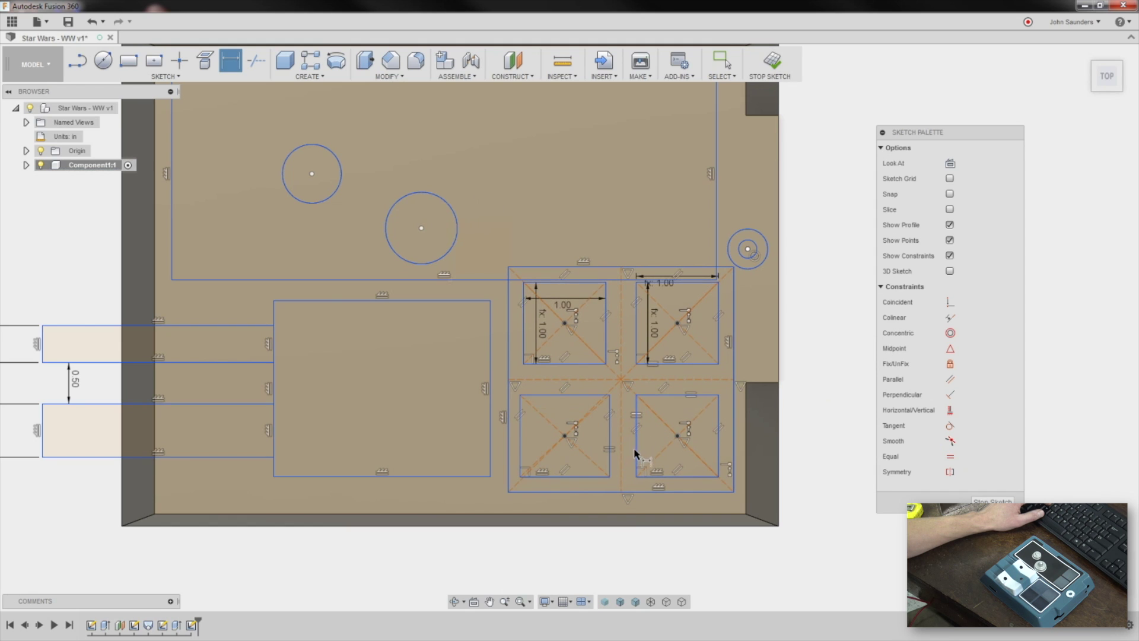
pyautogui.click(635, 451)
pyautogui.click(667, 422)
pyautogui.click(652, 339)
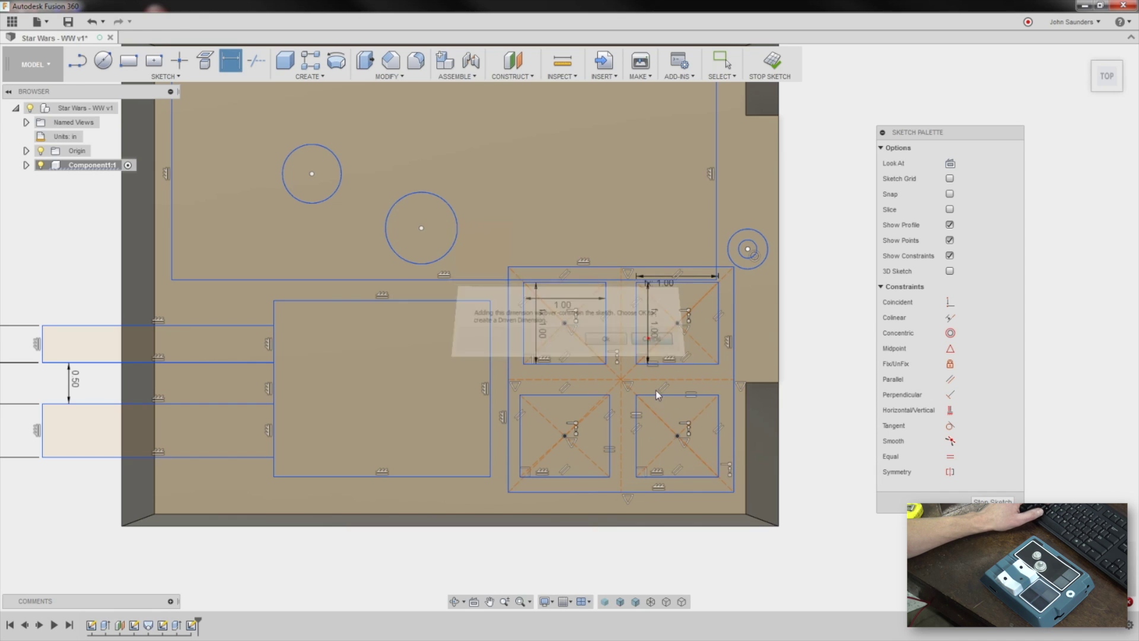
# Dimension the lower-left small rectangle's width by linking it to the 1.00 in size.
pyautogui.click(552, 396)
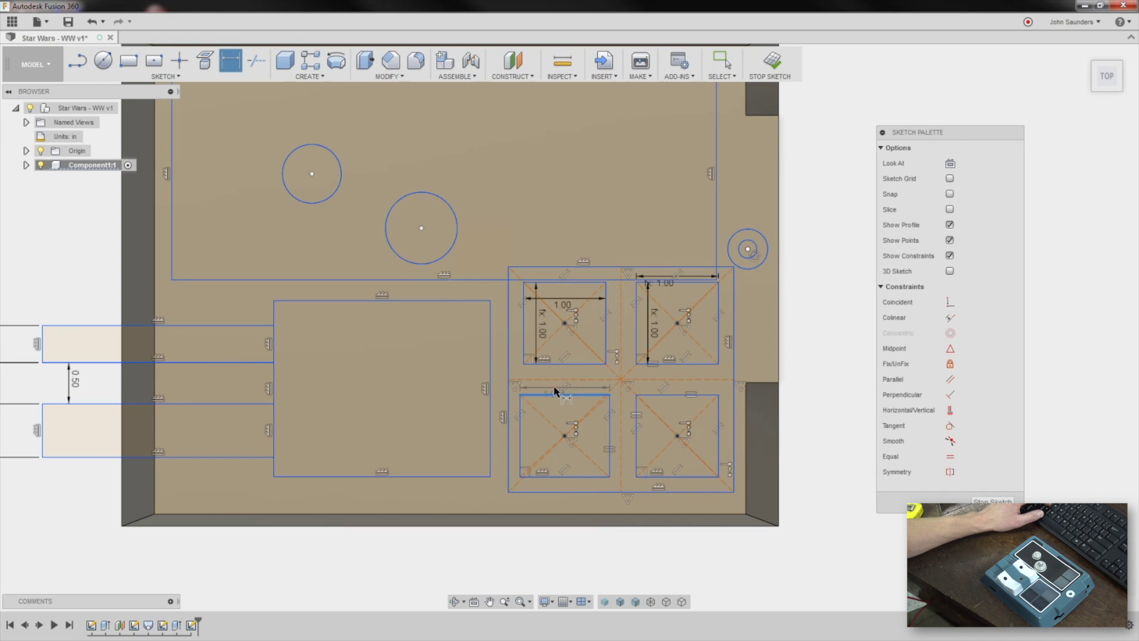
pyautogui.click(554, 387)
pyautogui.write('d45')
pyautogui.press('Return')
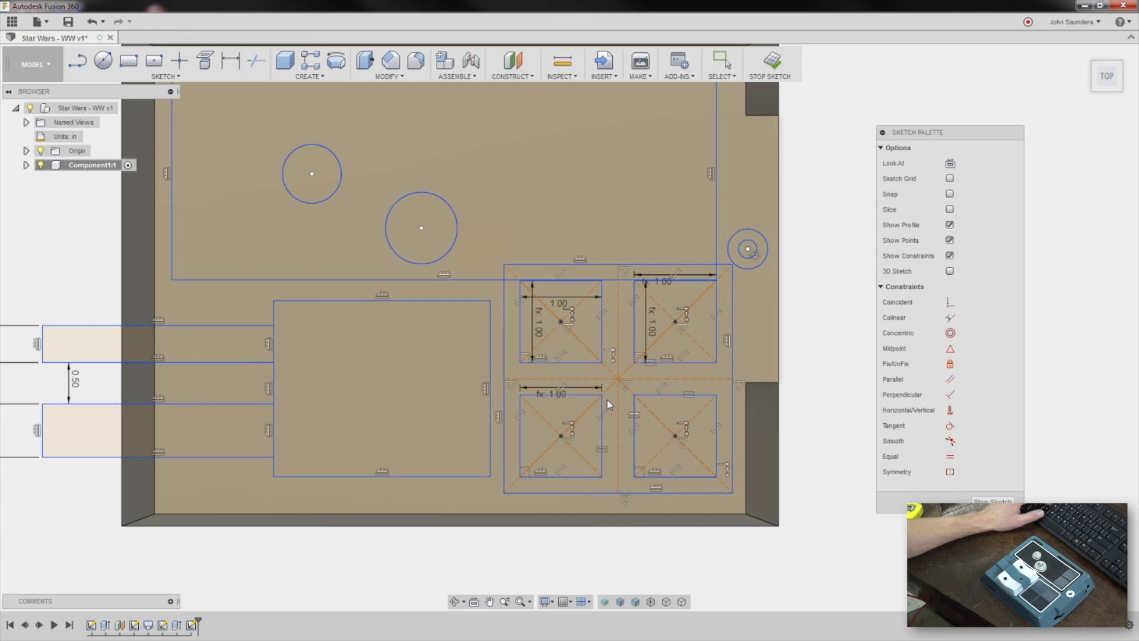
# Try to add another dimension from the bottom edge of the lower-left small rectangle.
pyautogui.press('d')
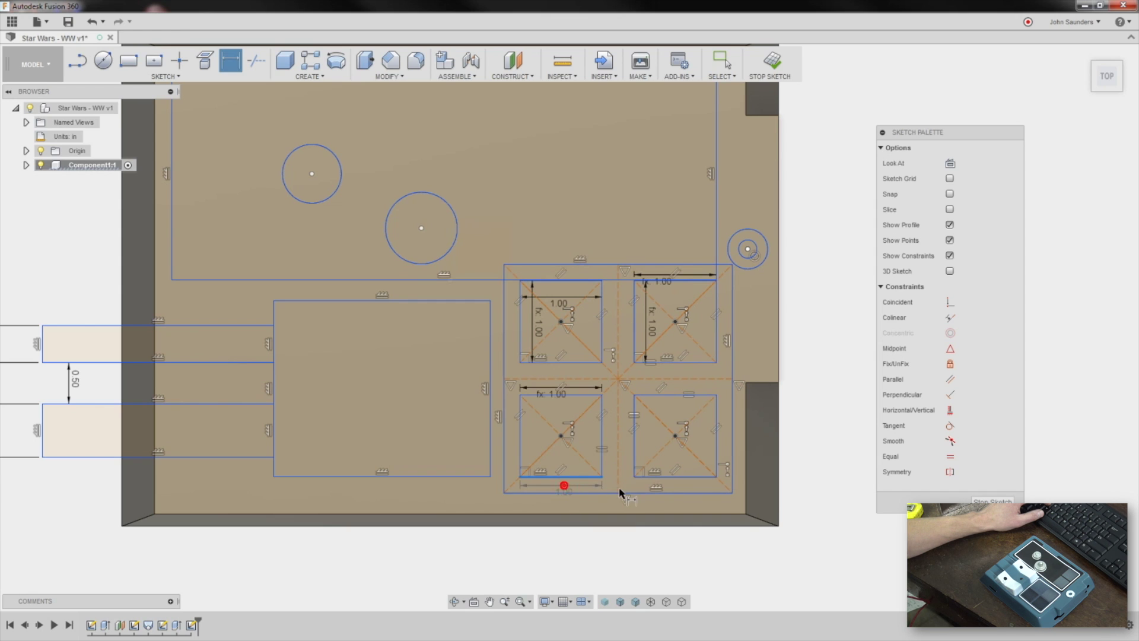
pyautogui.click(620, 490)
pyautogui.click(655, 340)
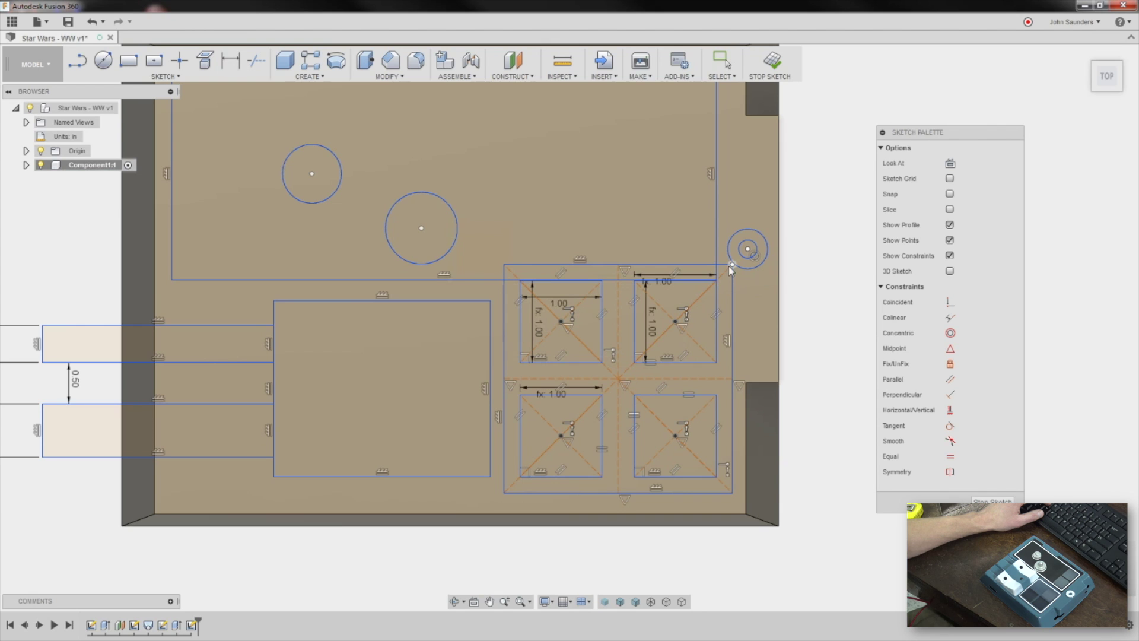
# Shrink the outer panel rectangle around the four squares and make its right edge collinear with the large upper rectangle's right edge.
pyautogui.moveTo(730, 265); pyautogui.dragTo(709, 286)
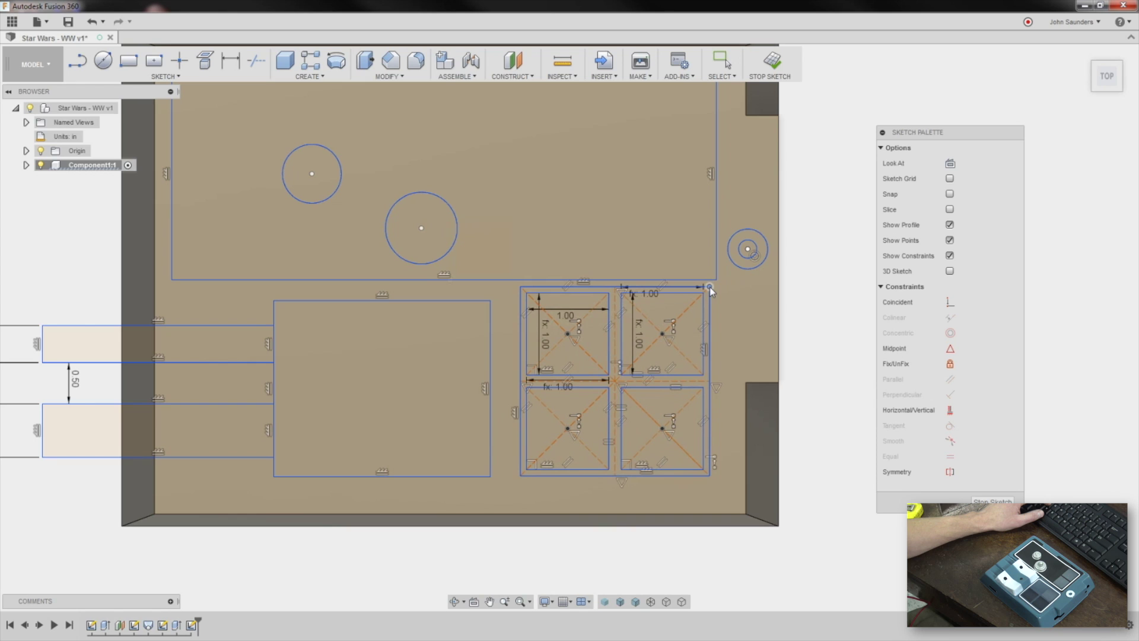
pyautogui.click(845, 320)
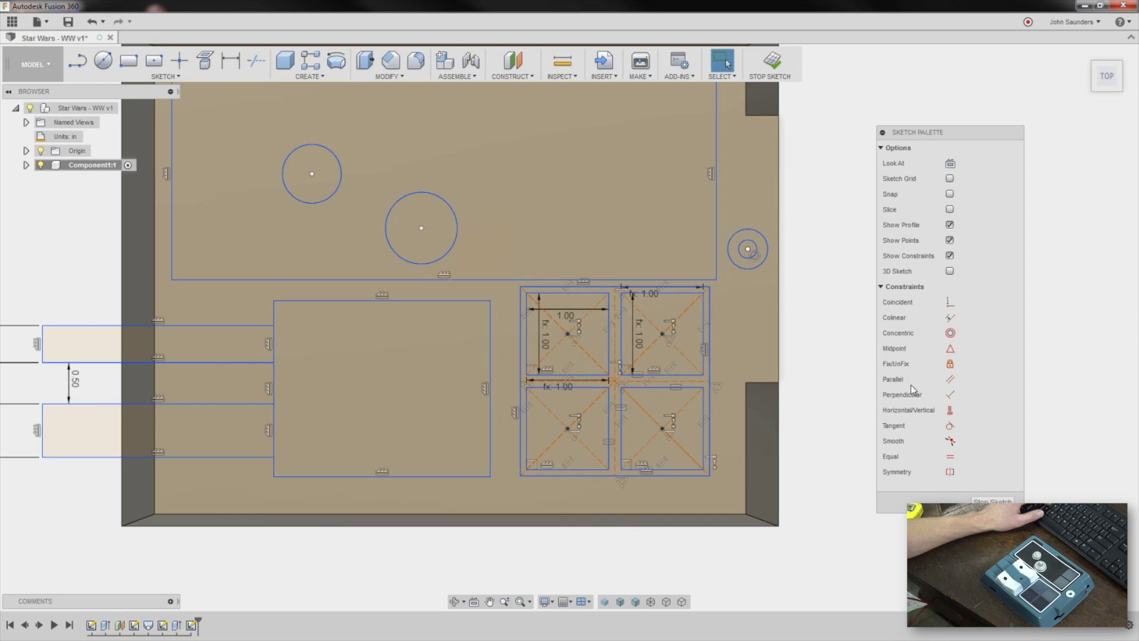
pyautogui.click(947, 333)
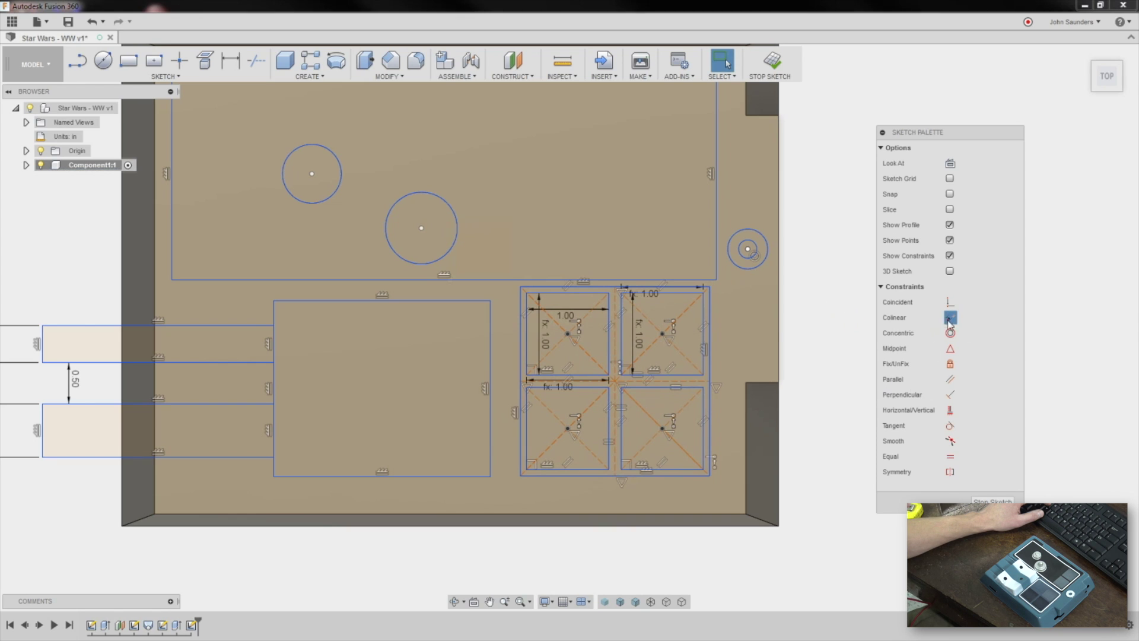
pyautogui.click(711, 326)
pyautogui.click(715, 245)
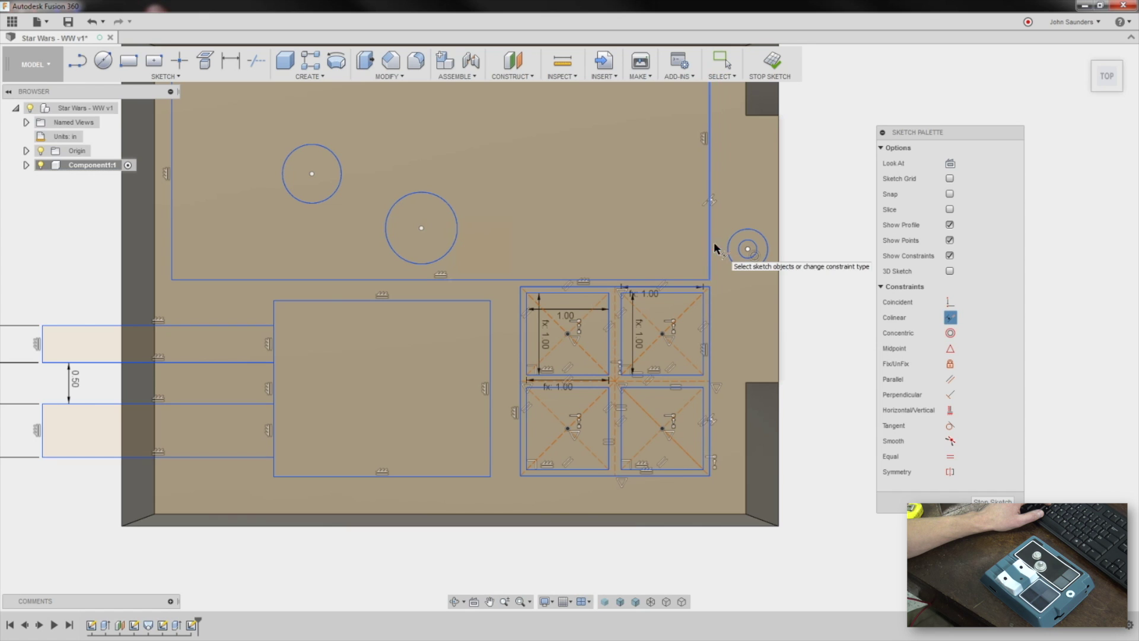
# Enlarge the outer panel rectangle around the four squares slightly by moving its bottom edge outward.
pyautogui.scroll(-3, 737, 350)
pyautogui.press('Escape')
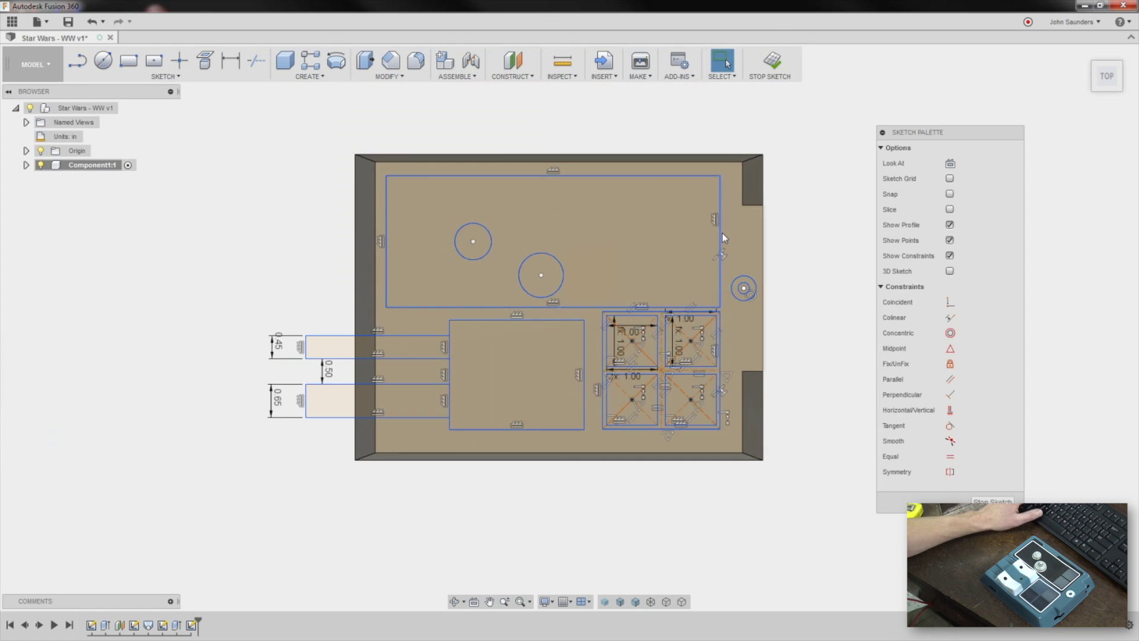
pyautogui.click(722, 237)
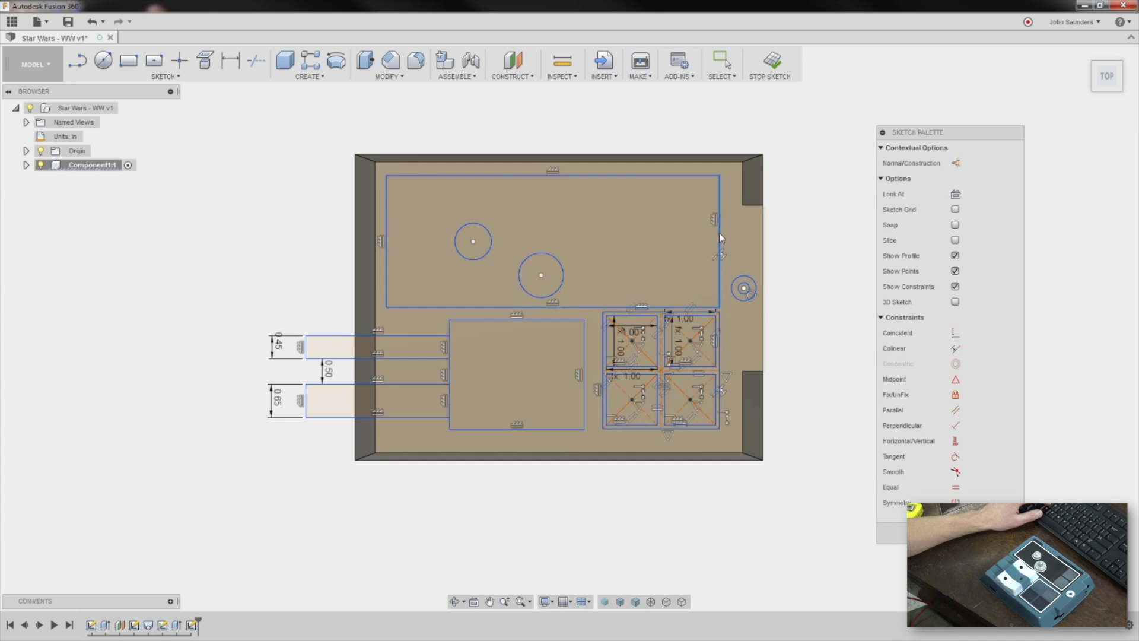
pyautogui.scroll(2, 739, 446)
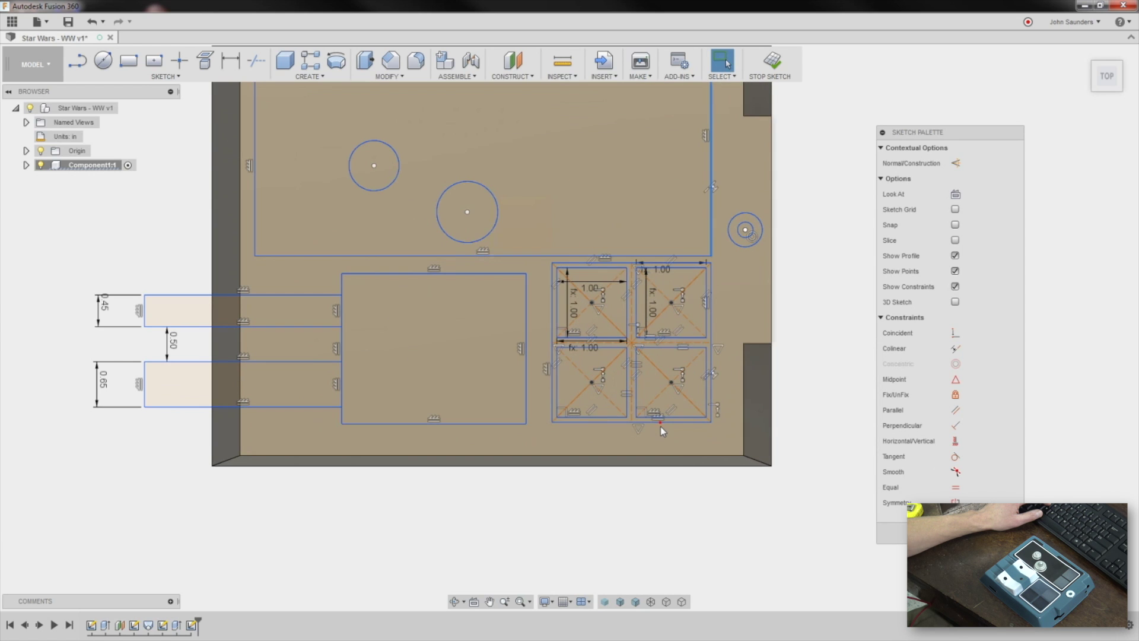
pyautogui.moveTo(661, 426); pyautogui.dragTo(663, 439)
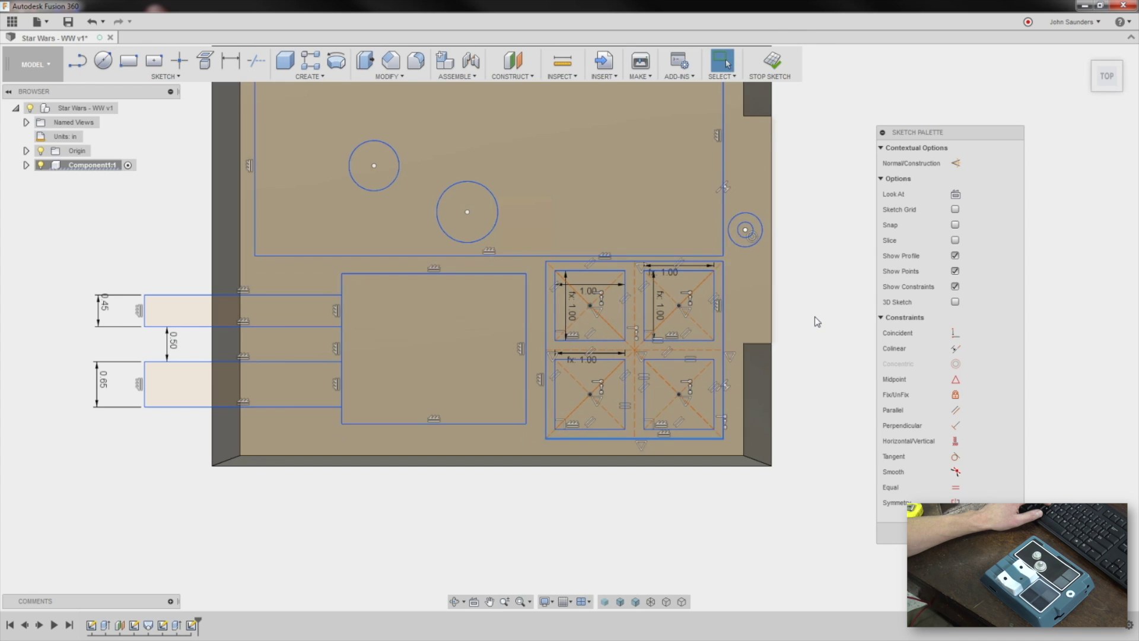
# Apply a Fix constraint to the whole four-square panel, including its outer rectangle.
pyautogui.scroll(-1, 817, 321)
pyautogui.moveTo(572, 497); pyautogui.dragTo(758, 266)
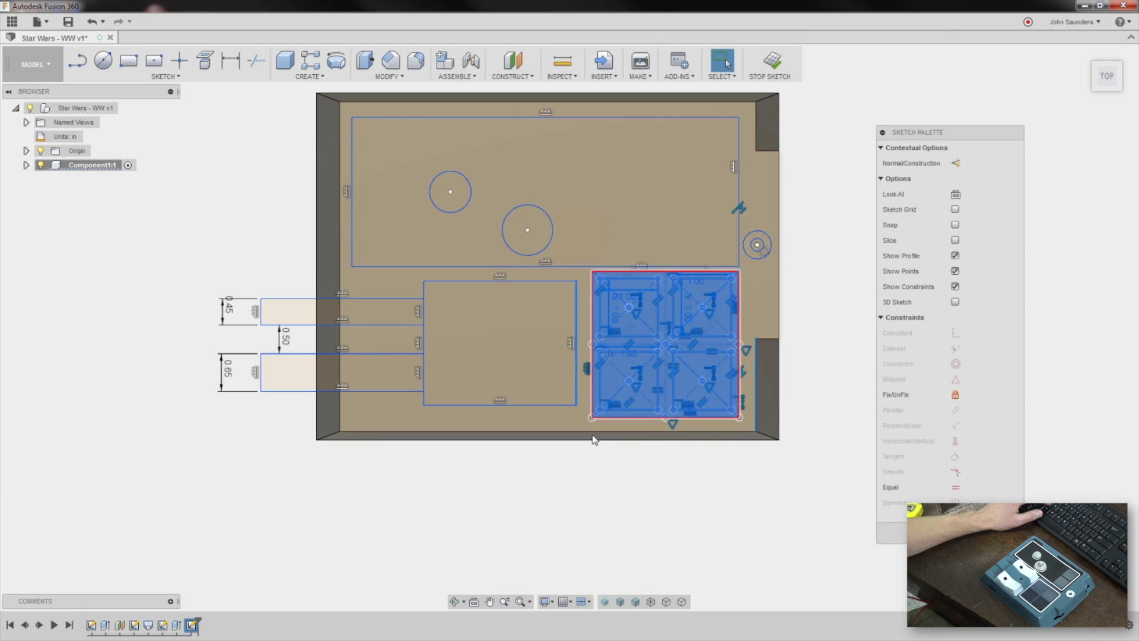
pyautogui.click(561, 474)
pyautogui.moveTo(585, 465)
pyautogui.mouseDown()
pyautogui.moveTo(736, 309)
pyautogui.moveTo(761, 270)
pyautogui.moveTo(749, 269)
pyautogui.mouseUp()
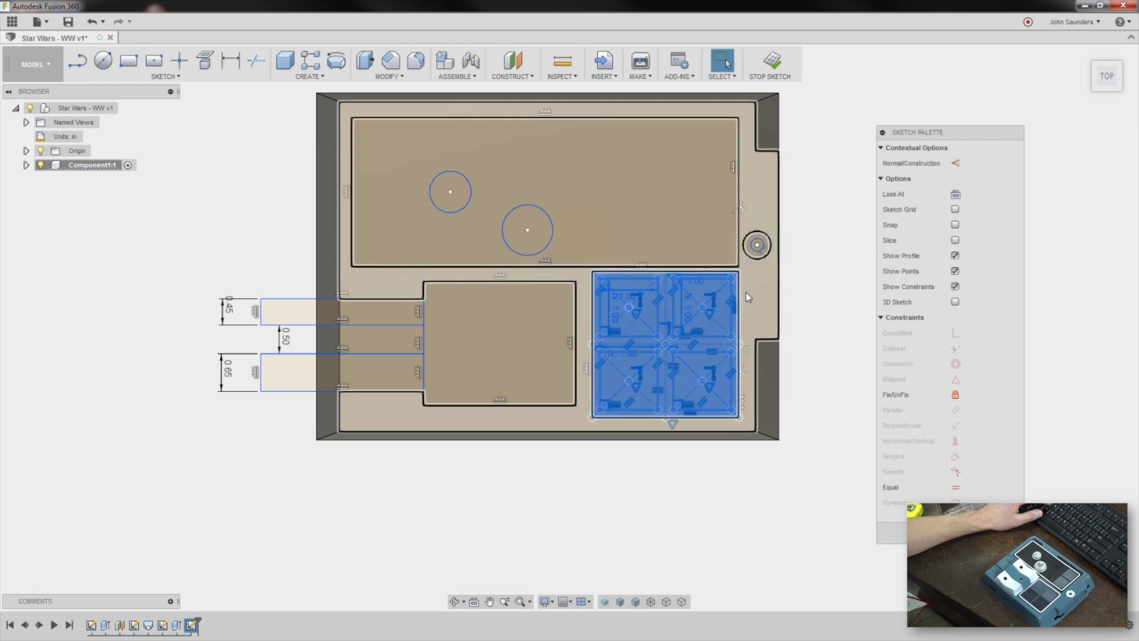
pyautogui.click(953, 396)
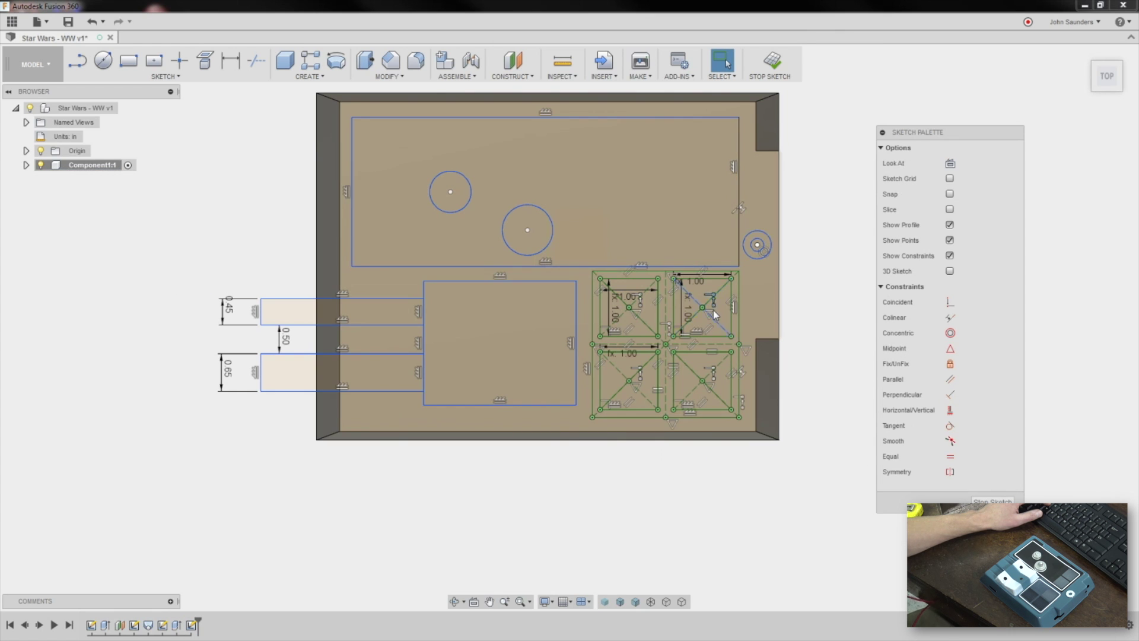
# Sketch two stacked rectangles, about 1.29 × 1.04 in and 1.29 × 0.98 in, inside the right end of the large upper rectangle.
pyautogui.scroll(3, 713, 310)
pyautogui.scroll(-2, 641, 318)
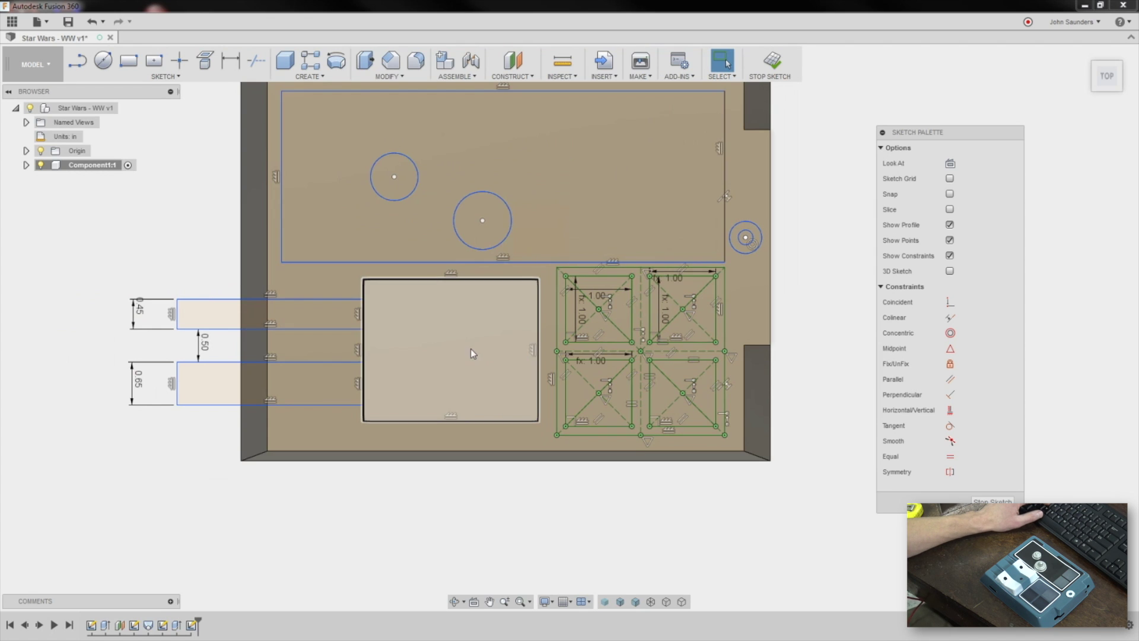
pyautogui.moveTo(472, 349); pyautogui.dragTo(485, 417, button='middle')
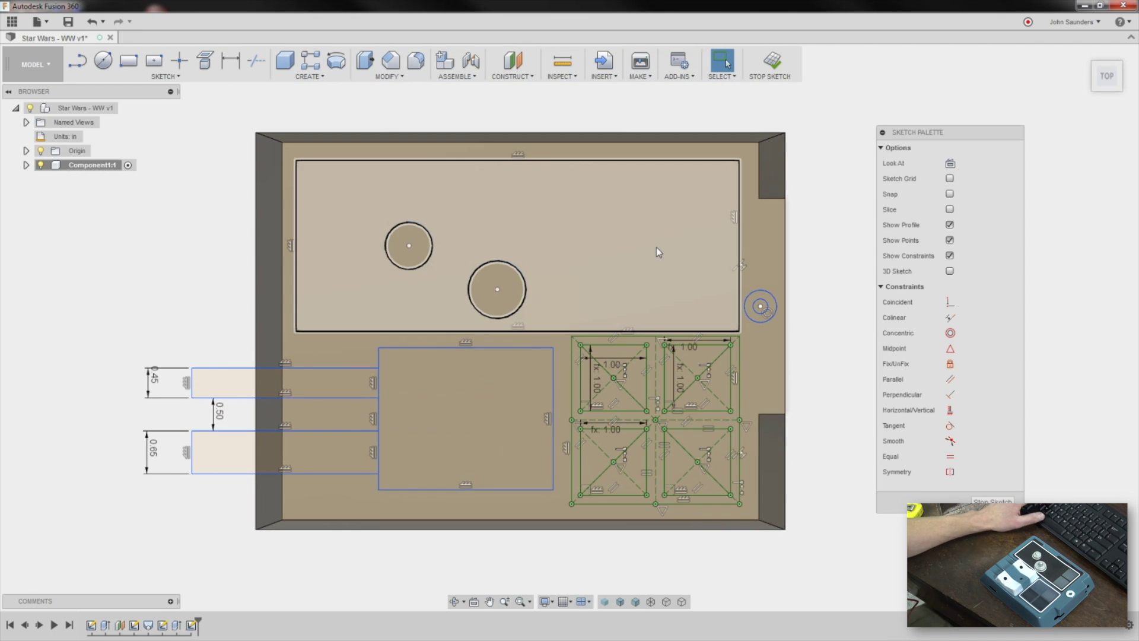
pyautogui.press('r')
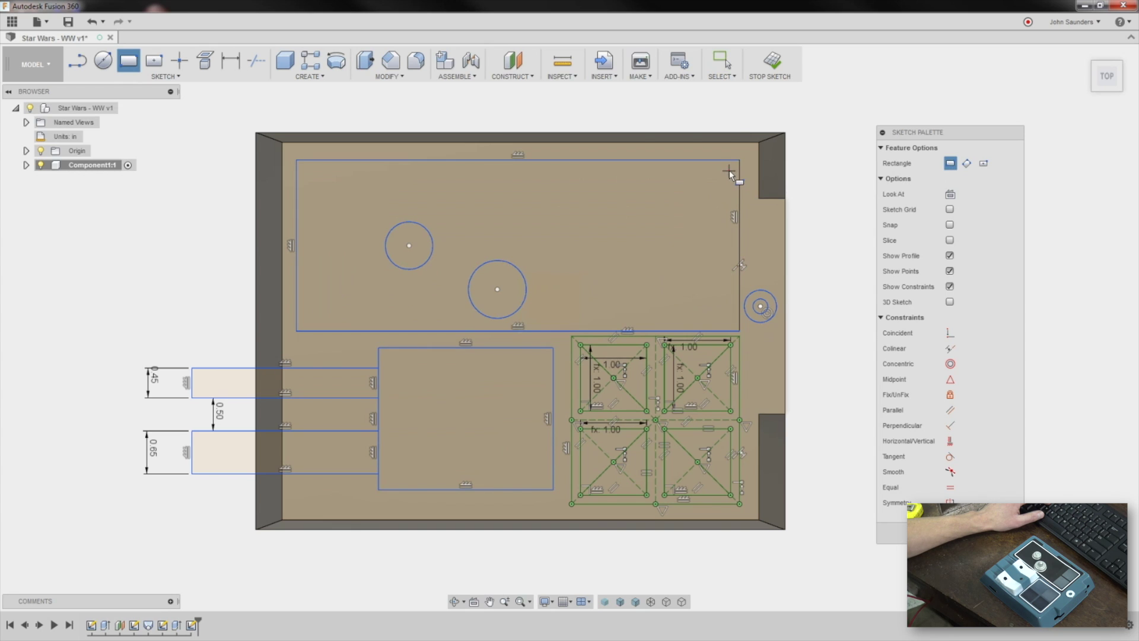
pyautogui.click(729, 171)
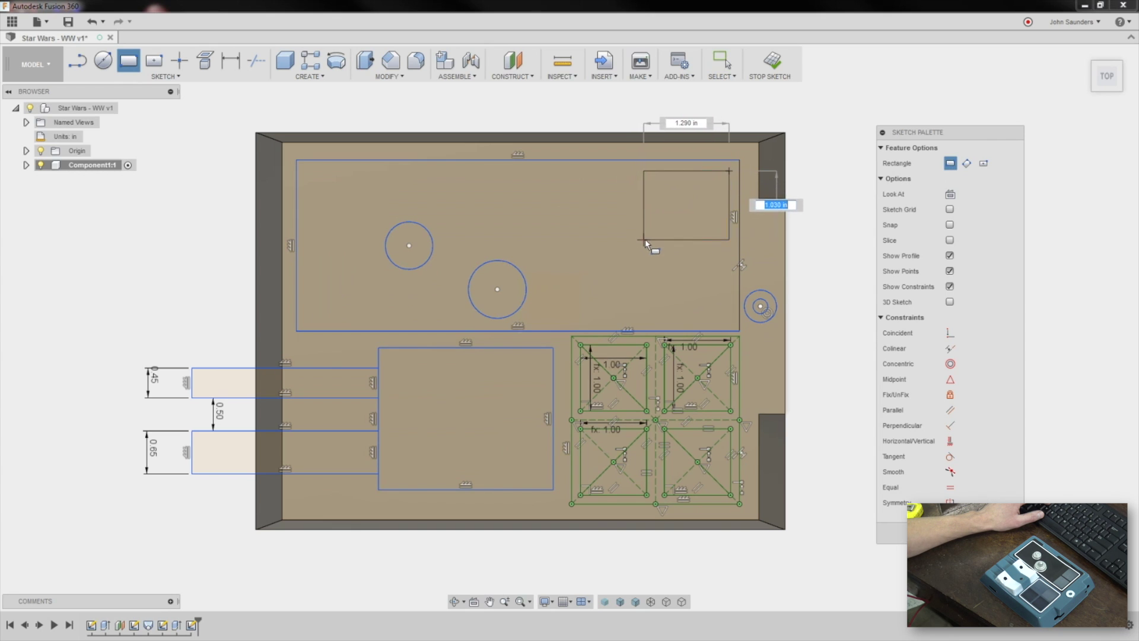
pyautogui.click(644, 239)
pyautogui.click(644, 257)
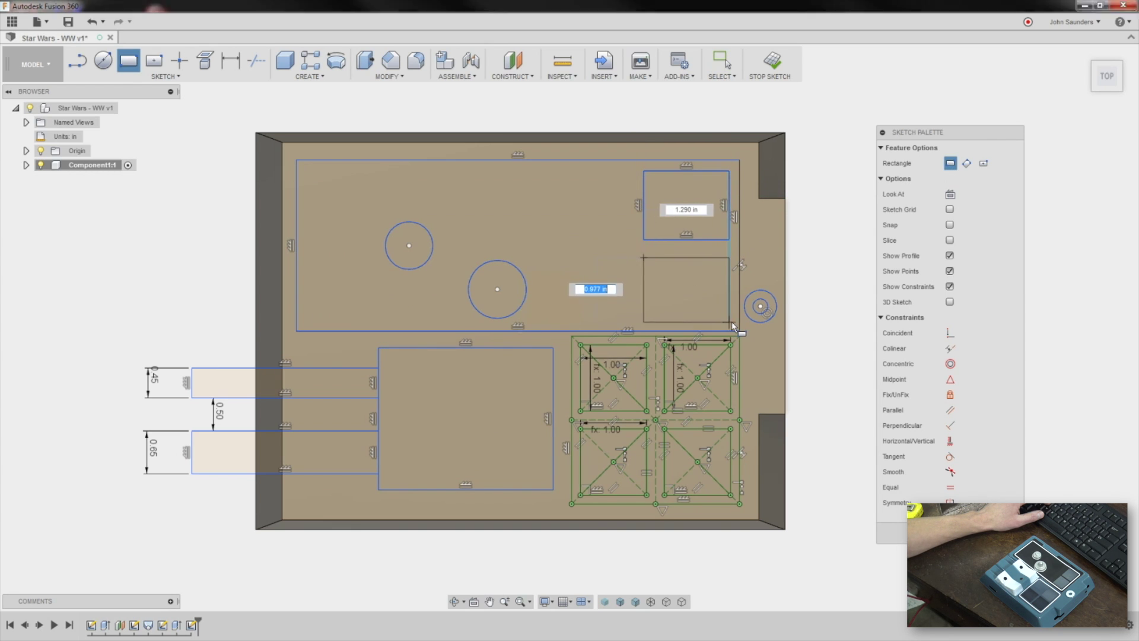
pyautogui.click(729, 323)
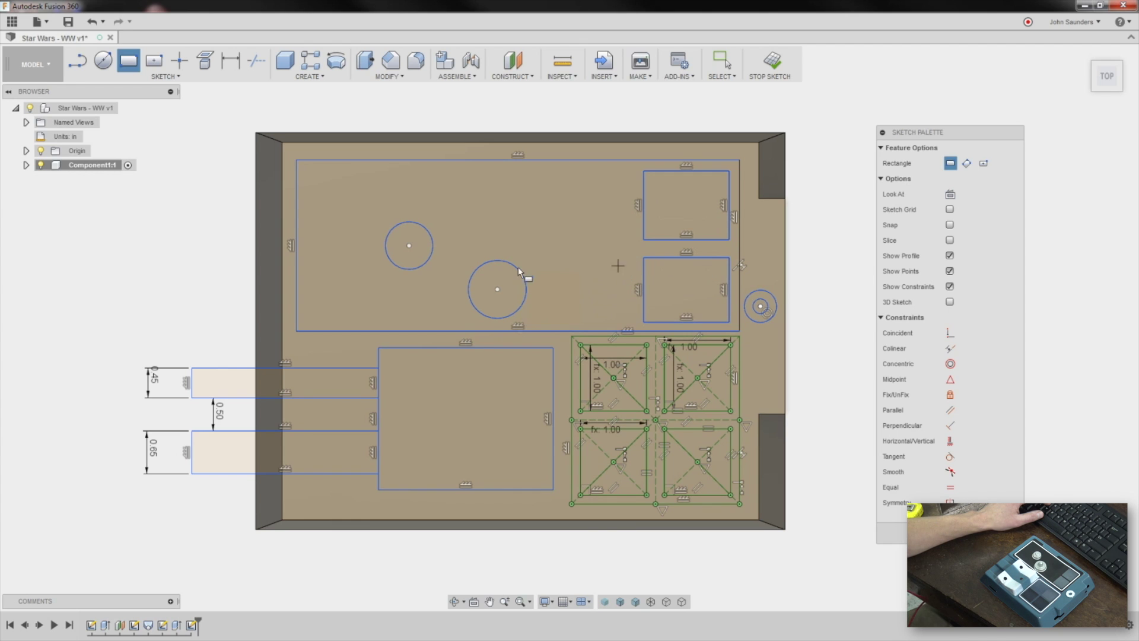
# Sketch a thin rectangle about 1.53 × 0.23 in starting on the top edge of the large upper rectangle.
pyautogui.click(376, 159)
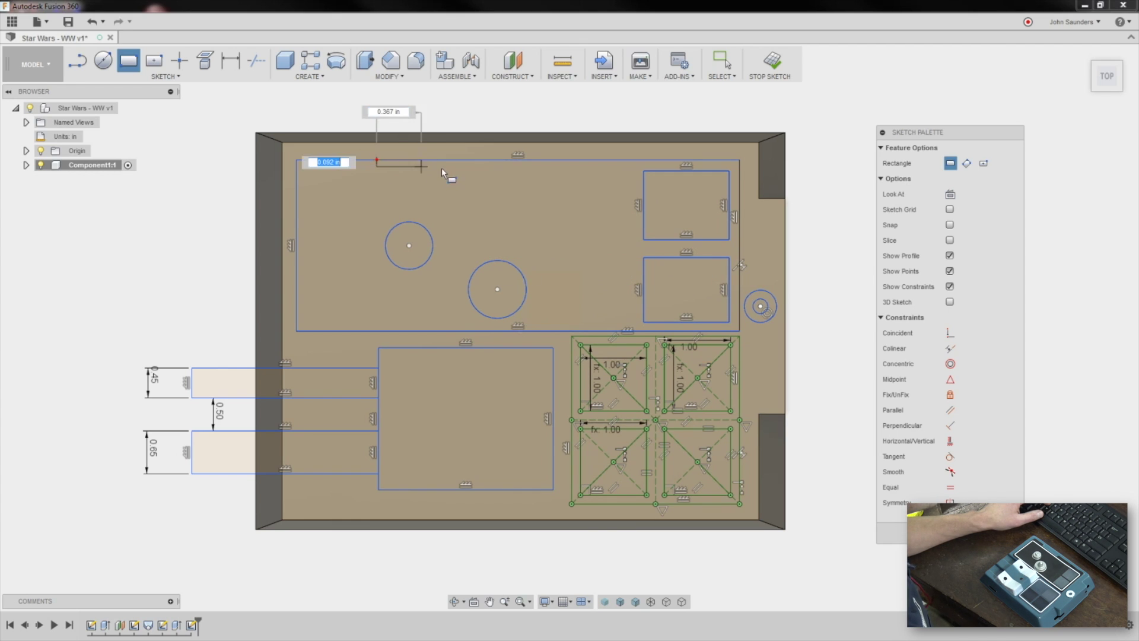
pyautogui.click(478, 175)
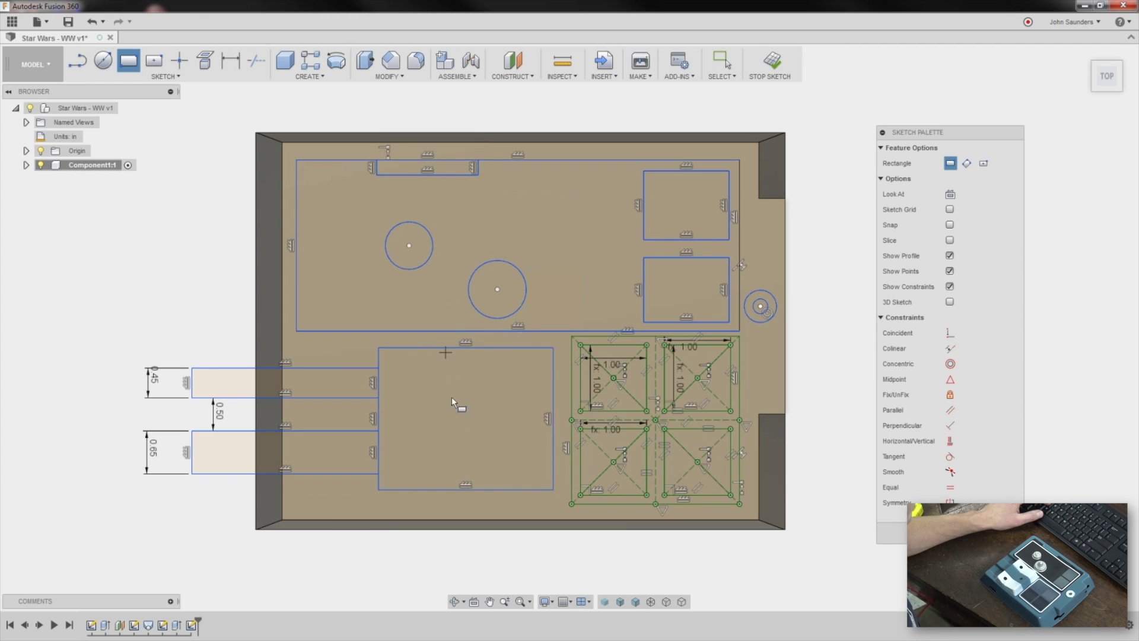
pyautogui.scroll(-3, 452, 398)
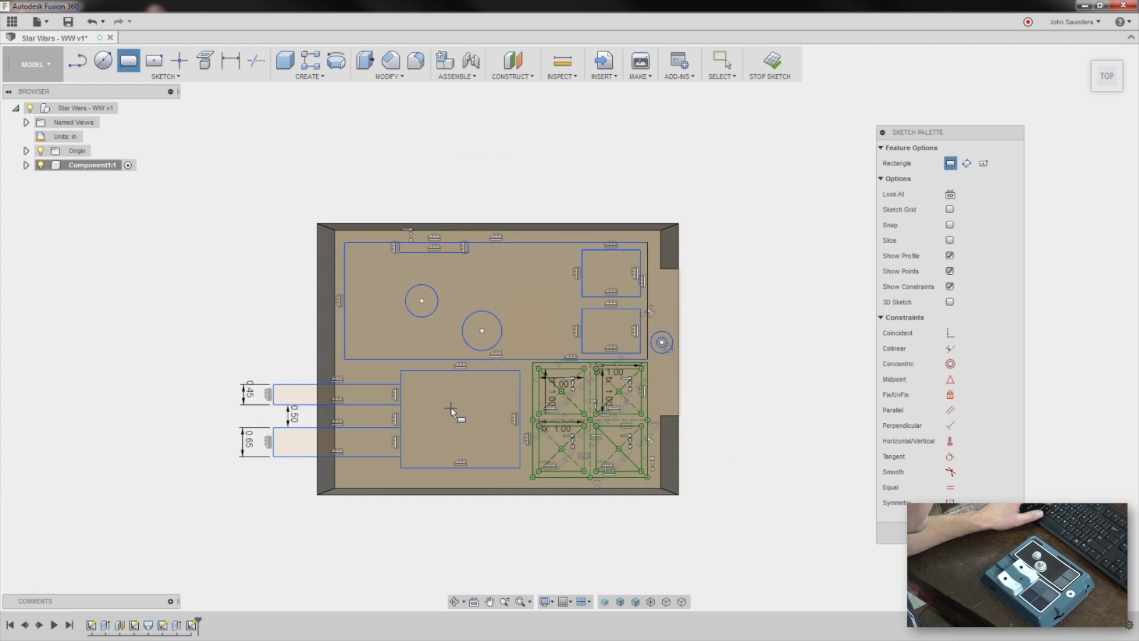
# Dimension the inner circle of the concentric pair beside the large upper rectangle to a 0.24 in diameter.
pyautogui.scroll(5, 674, 364)
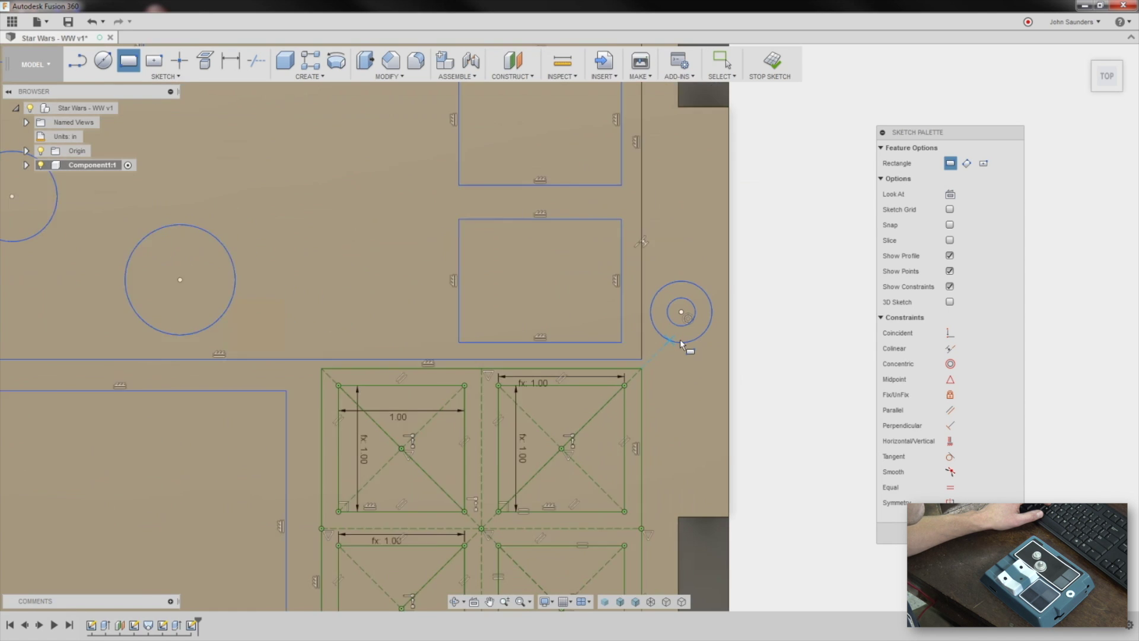
pyautogui.scroll(1, 680, 339)
pyautogui.press('d')
pyautogui.click(696, 305)
pyautogui.click(761, 294)
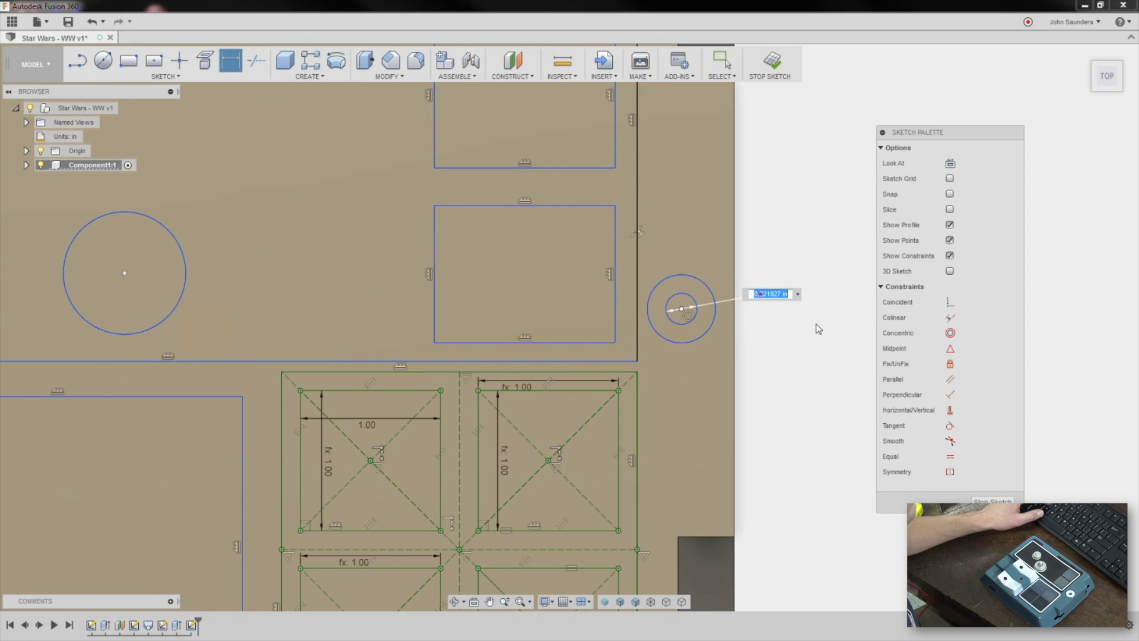
pyautogui.write('.2')
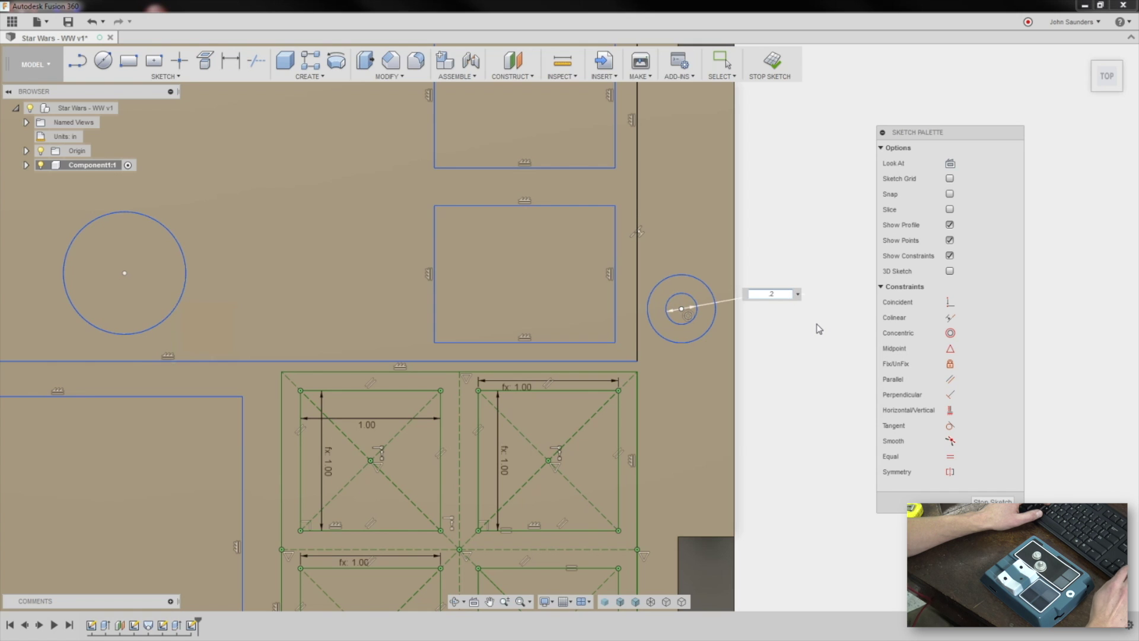
pyautogui.write('4')
pyautogui.press('Return')
pyautogui.scroll(-5, 815, 330)
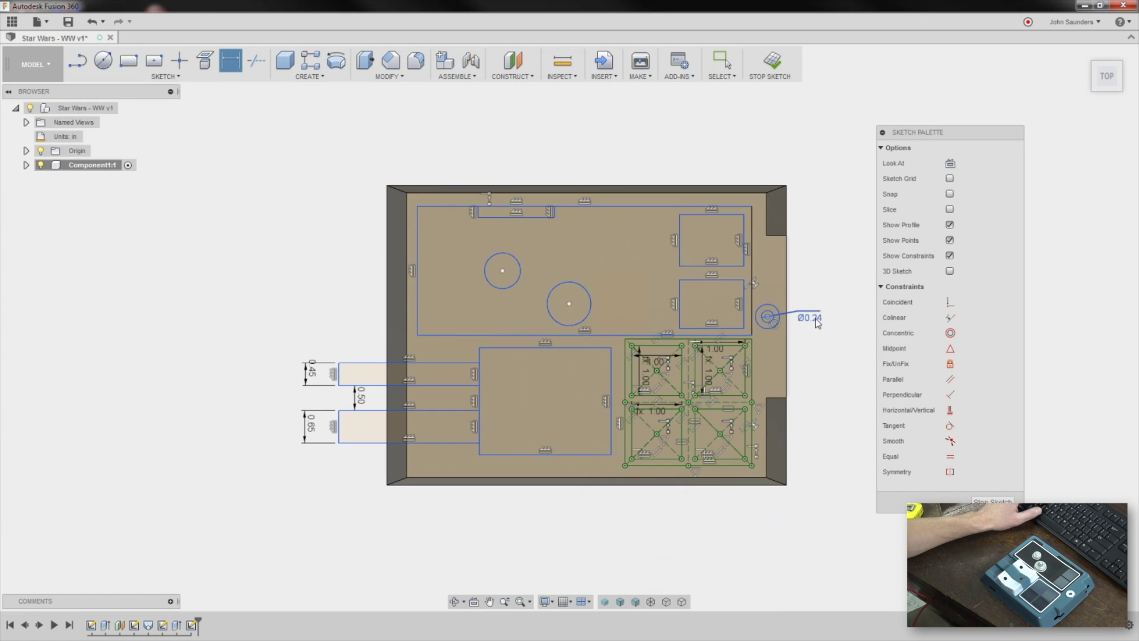
# Extrude all four regions of the two horizontal bars by -0.3 in to cut two slots into the body.
pyautogui.keyDown('shift'); pyautogui.moveTo(623, 109); pyautogui.dragTo(603, 112, button='middle'); pyautogui.keyUp('shift')
pyautogui.press('e')
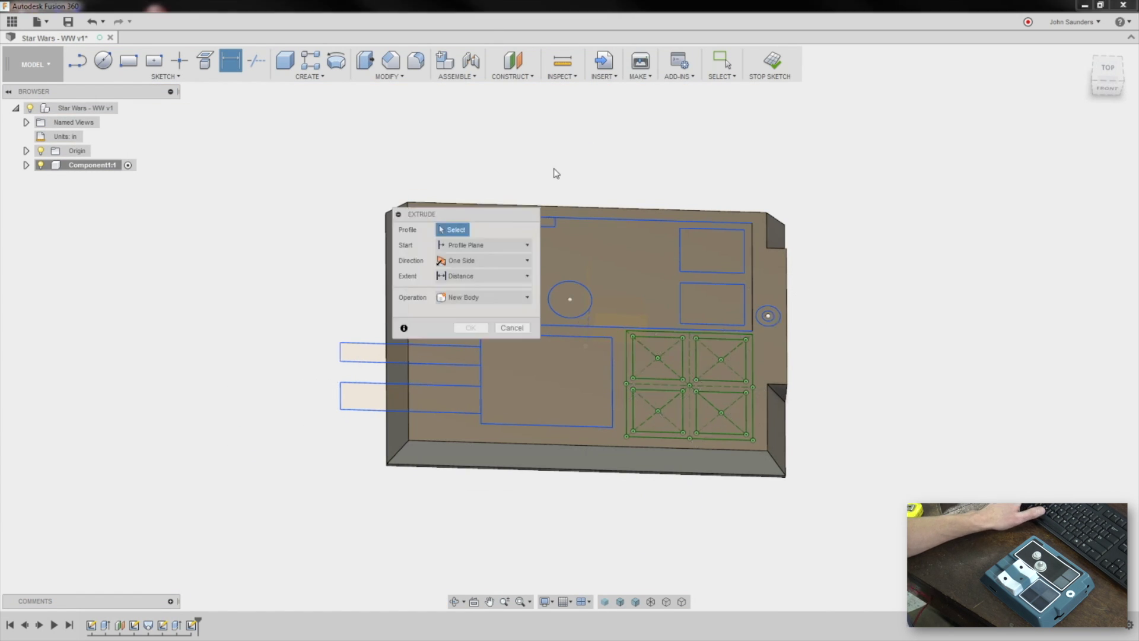
pyautogui.click(383, 354)
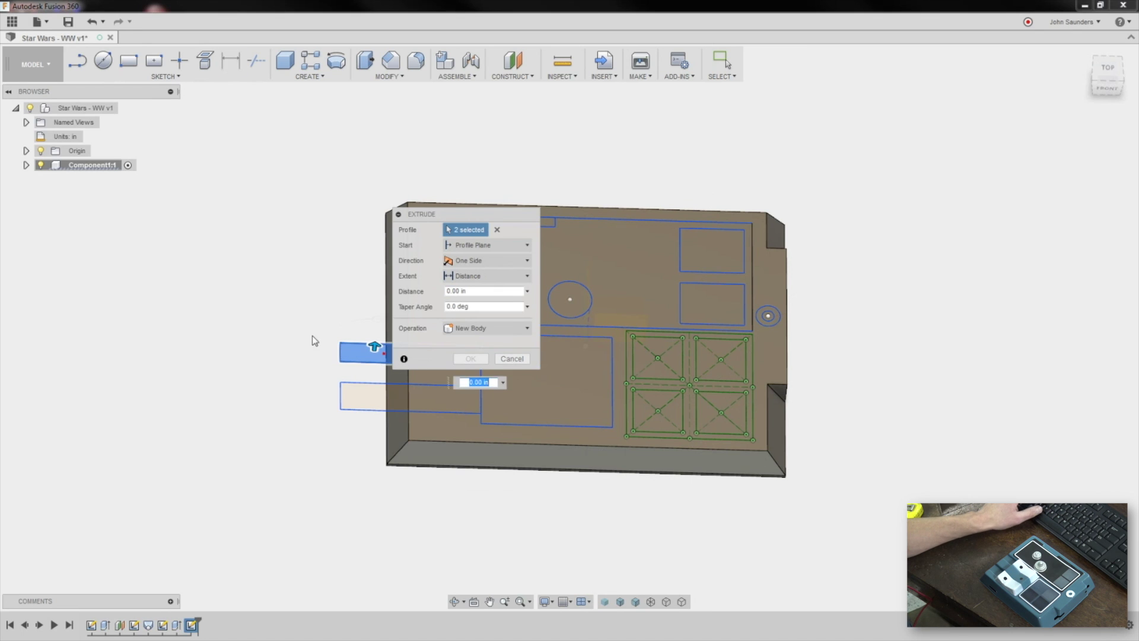
pyautogui.moveTo(373, 342); pyautogui.dragTo(227, 341, button='middle')
pyautogui.click(230, 393)
pyautogui.click(287, 394)
pyautogui.click(309, 393)
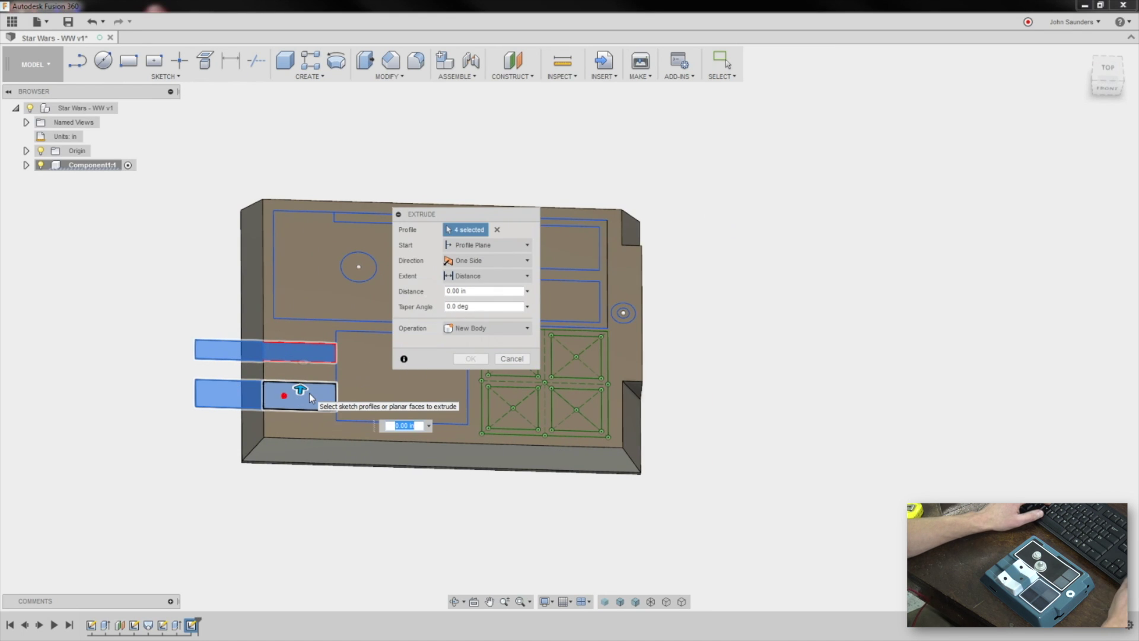
pyautogui.write('-.3')
pyautogui.press('Return')
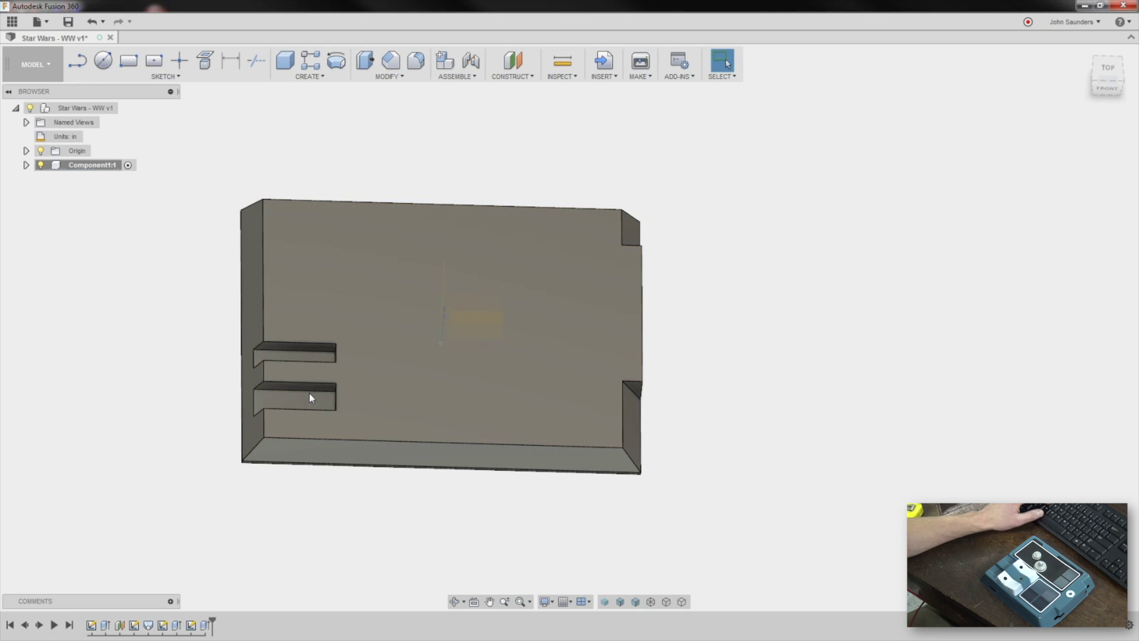
# Make the top-face layout sketch of the component visible again.
pyautogui.click(27, 165)
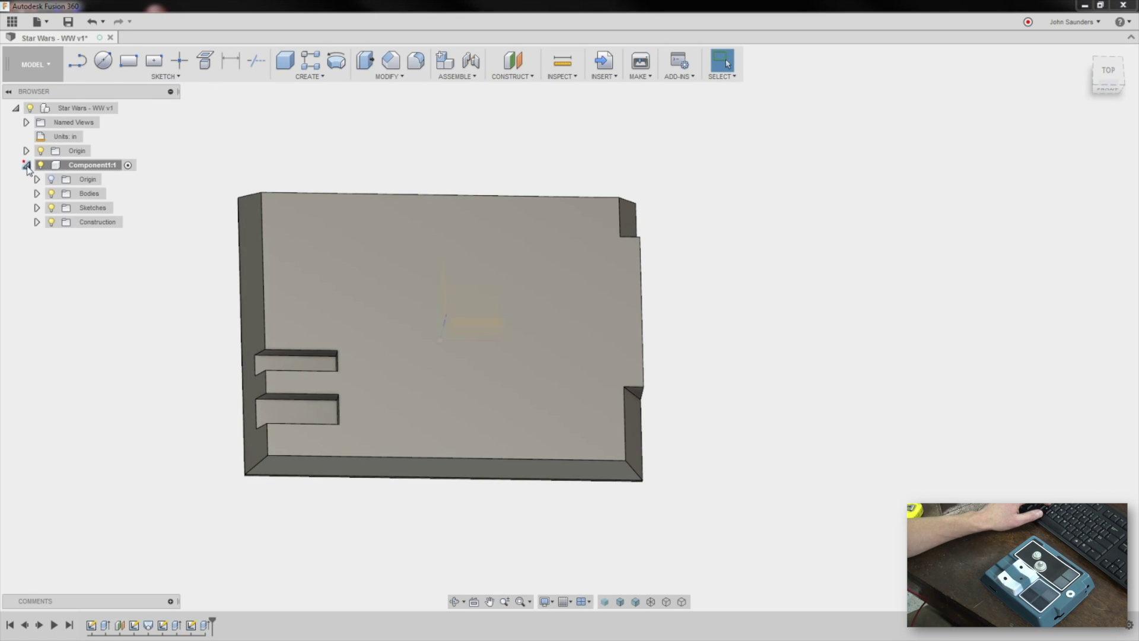
pyautogui.click(36, 208)
pyautogui.click(62, 265)
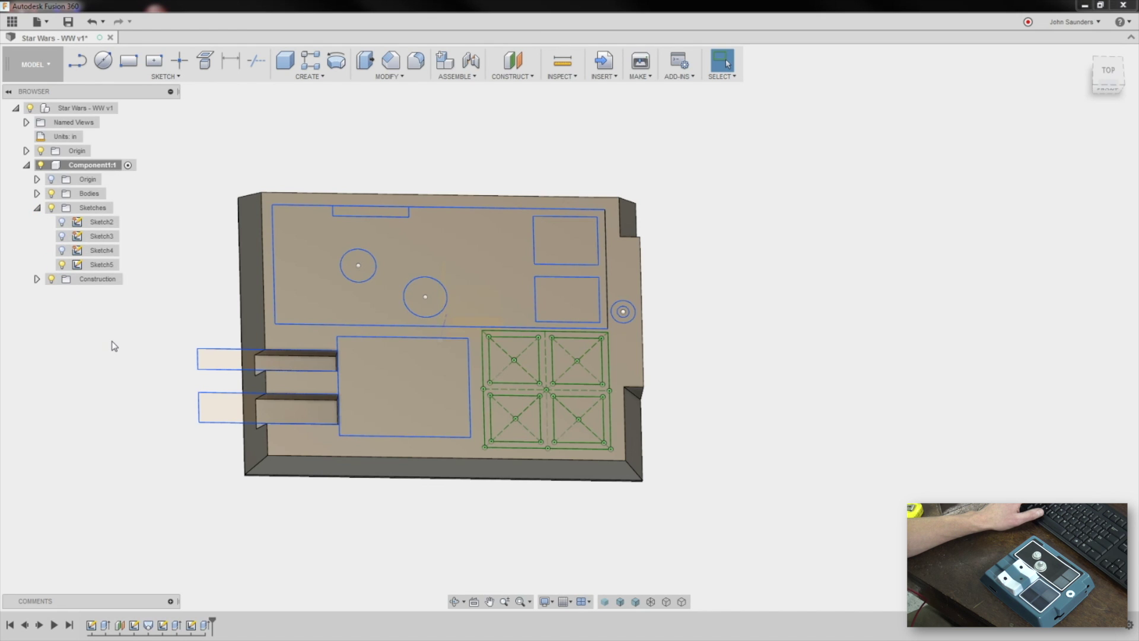
# Extrude the large lower rectangle beside the slots upward by 0.5 in to form a raised block.
pyautogui.press('e')
pyautogui.click(391, 376)
pyautogui.keyDown('shift'); pyautogui.moveTo(451, 512); pyautogui.dragTo(376, 487, button='middle'); pyautogui.keyUp('shift')
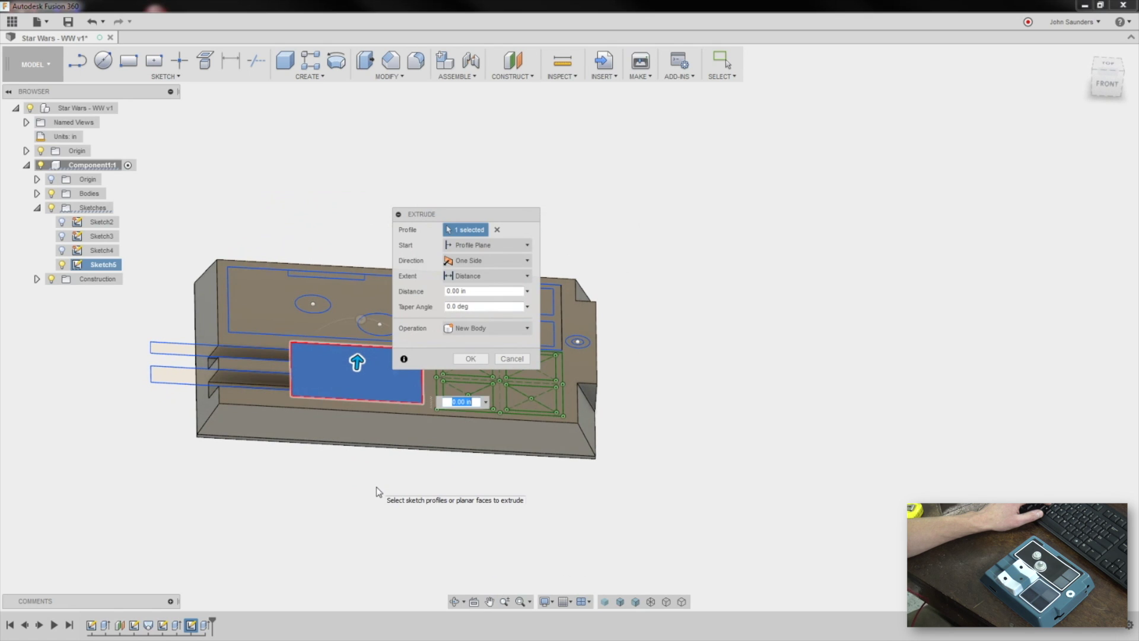
pyautogui.write('.5')
pyautogui.press('Return')
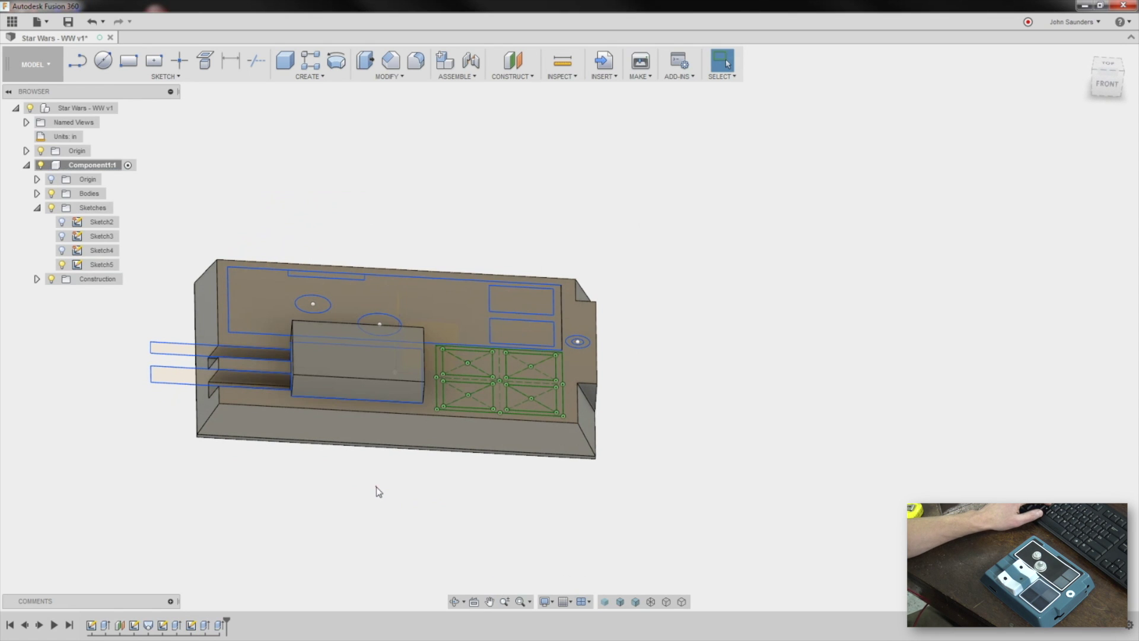
# Measure the distance from the raised block's top face to the underside of the body.
pyautogui.keyDown('shift'); pyautogui.moveTo(376, 487); pyautogui.dragTo(386, 501, button='middle'); pyautogui.keyUp('shift')
pyautogui.press('i')
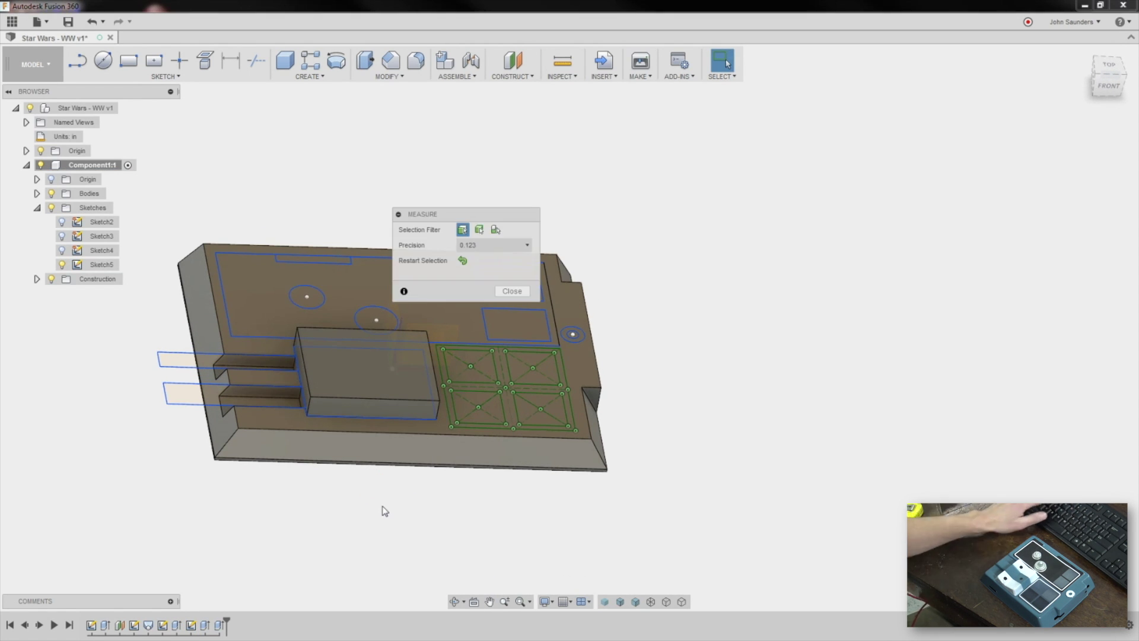
pyautogui.click(357, 369)
pyautogui.keyDown('shift'); pyautogui.moveTo(380, 521); pyautogui.dragTo(397, 478, button='middle'); pyautogui.keyUp('shift')
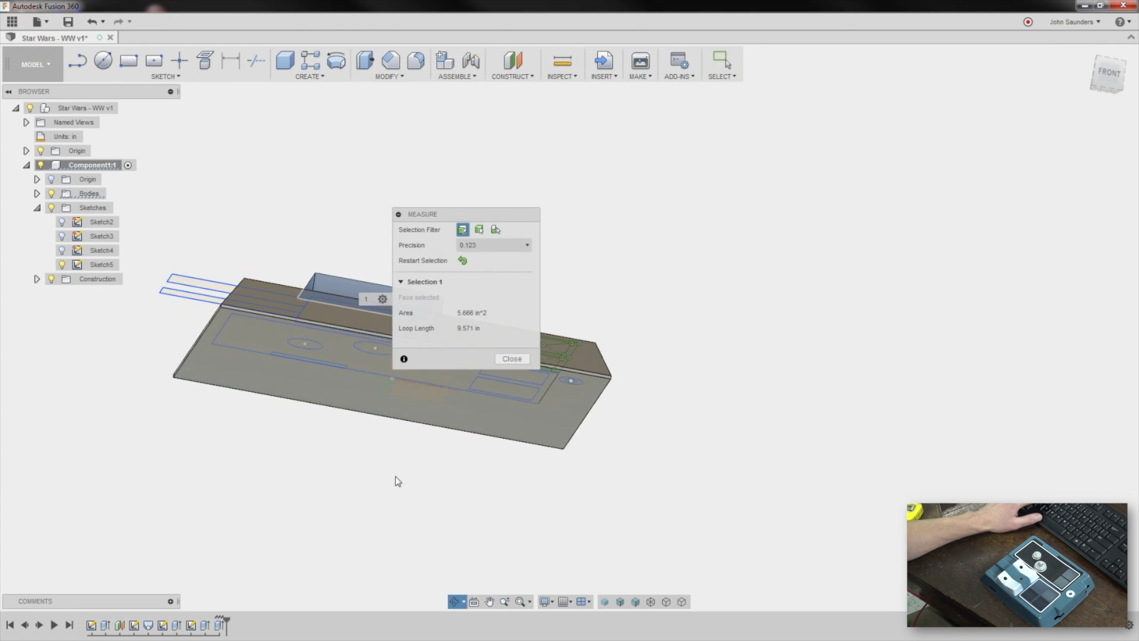
pyautogui.click(259, 375)
pyautogui.keyDown('shift'); pyautogui.moveTo(260, 375); pyautogui.dragTo(259, 500, button='middle'); pyautogui.keyUp('shift')
pyautogui.click(511, 479)
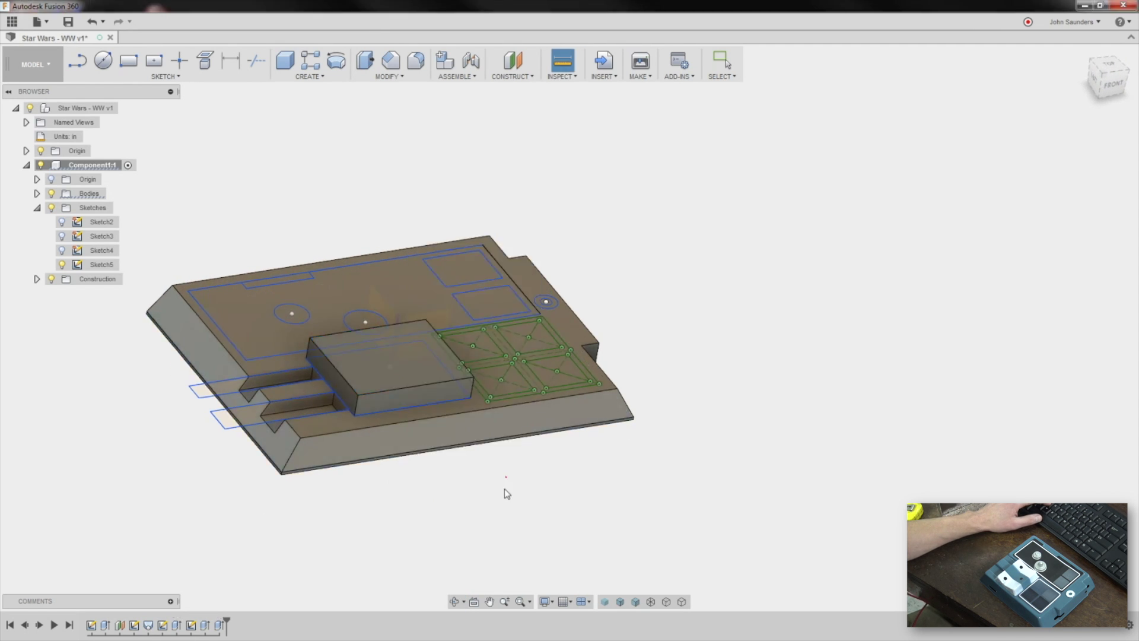
# Extrude the smaller circle inside the large upper rectangle upward into a raised round knob.
pyautogui.keyDown('shift'); pyautogui.moveTo(487, 520); pyautogui.dragTo(470, 572, button='middle'); pyautogui.keyUp('shift')
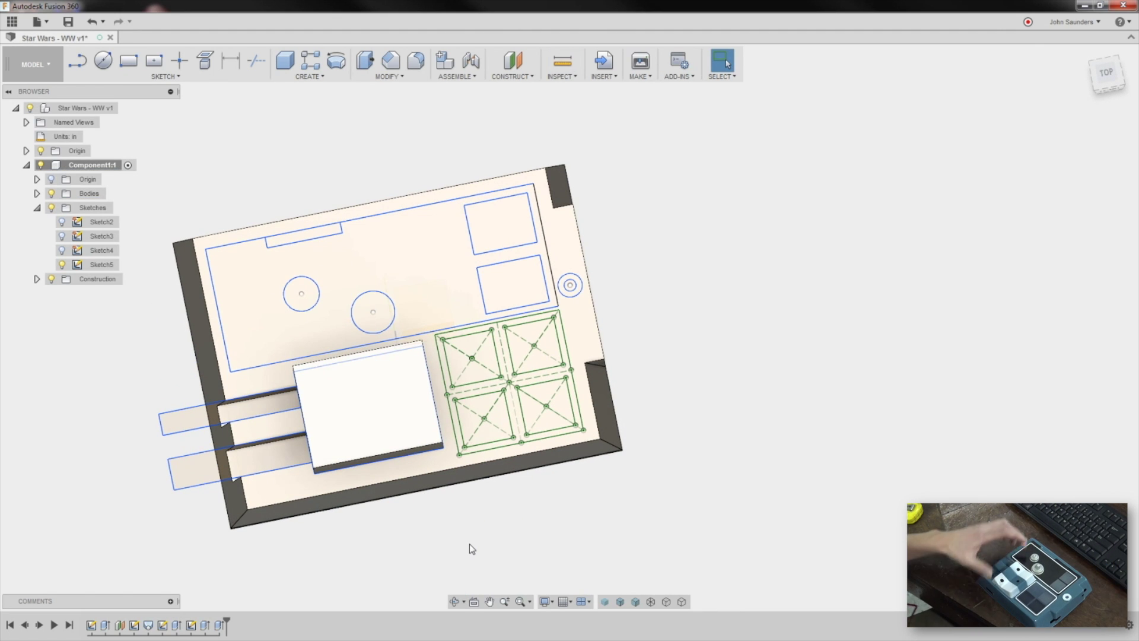
pyautogui.scroll(3, 444, 400)
pyautogui.press('e')
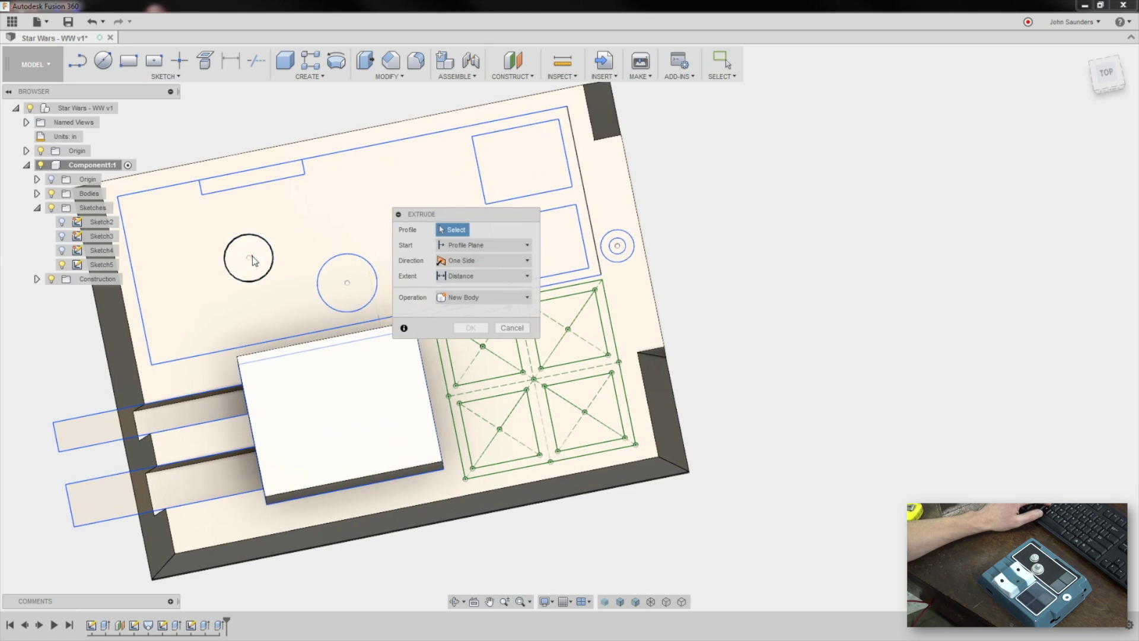
pyautogui.click(252, 261)
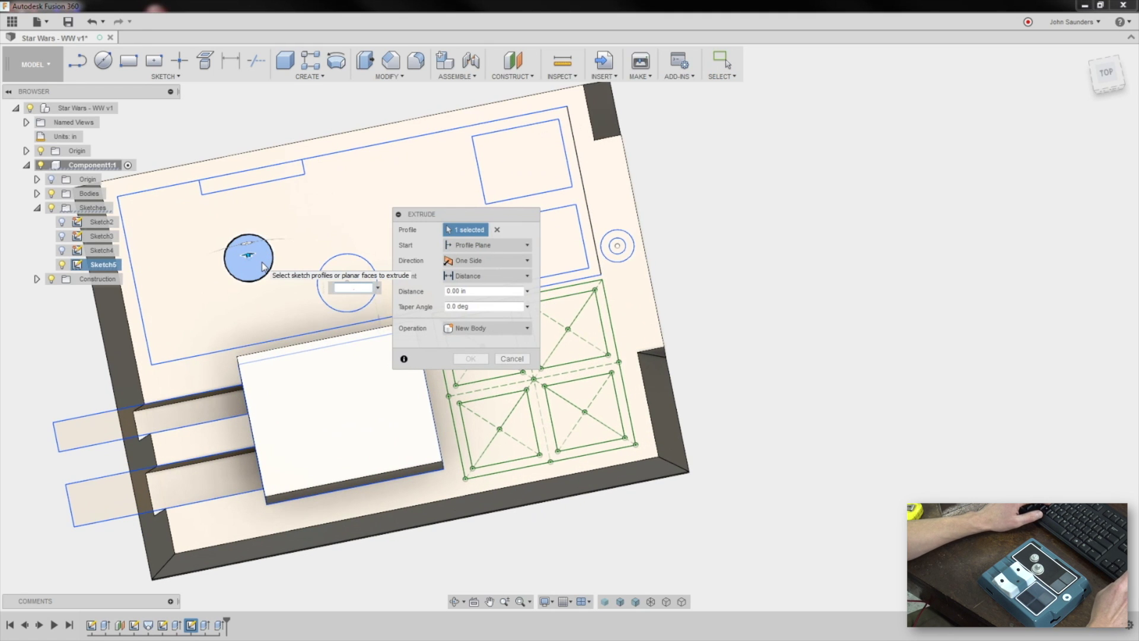
pyautogui.write('.')
pyautogui.press('Return')
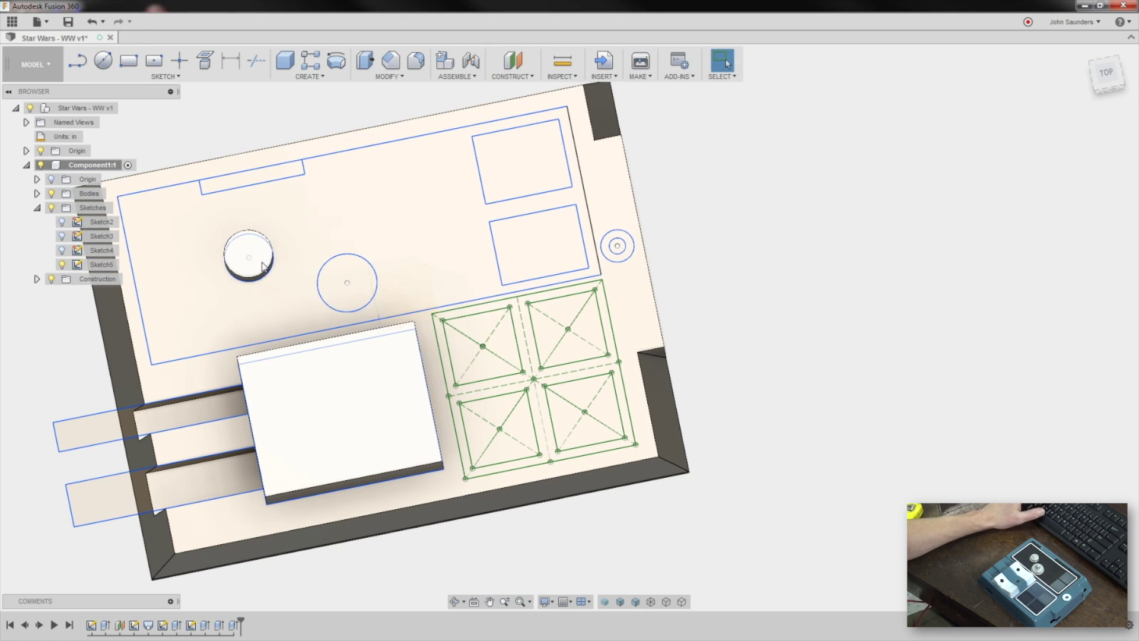
# Extrude the larger circle inside the large upper rectangle upward into a second raised round knob.
pyautogui.press('e')
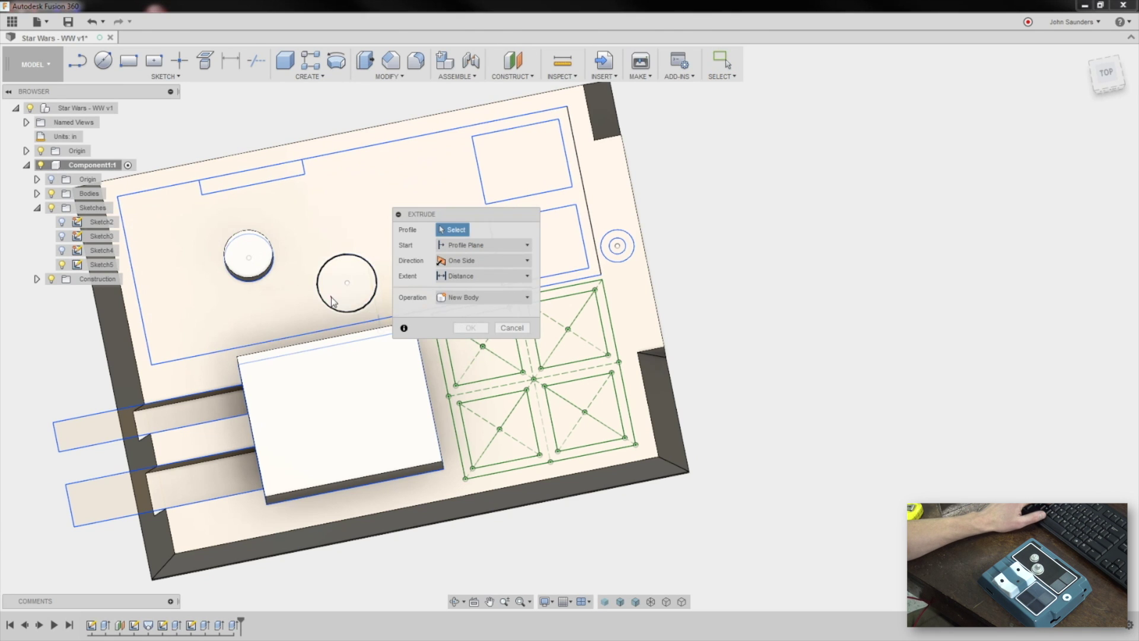
pyautogui.click(333, 301)
pyautogui.press('Return')
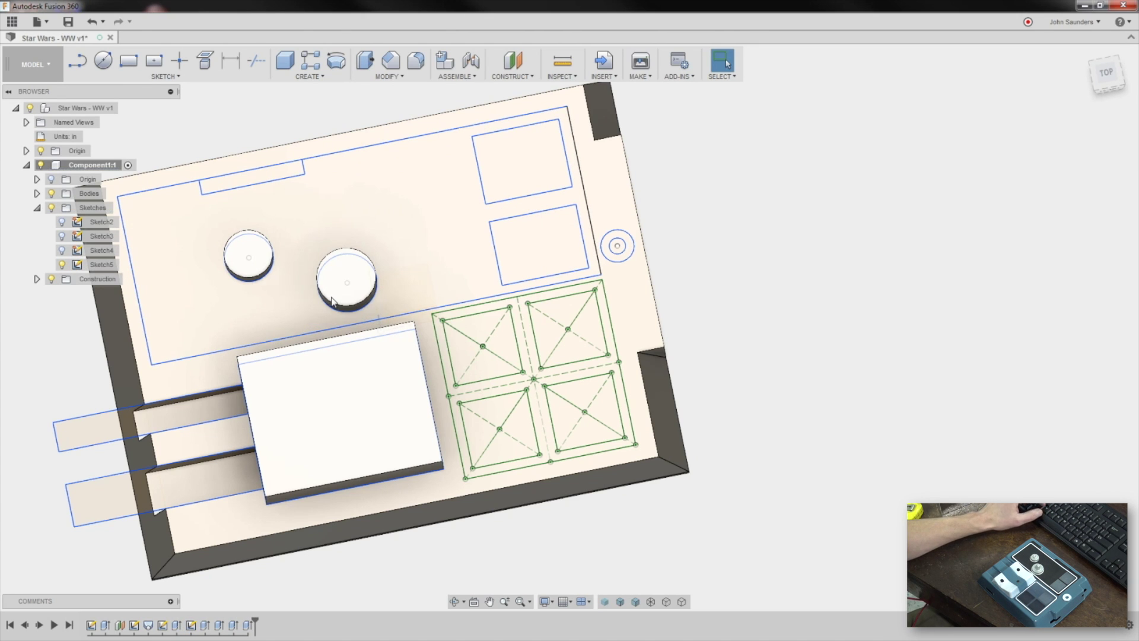
# Start a sketch on the larger knob's top face and draw a small circle concentric with the knob.
pyautogui.scroll(2, 346, 300)
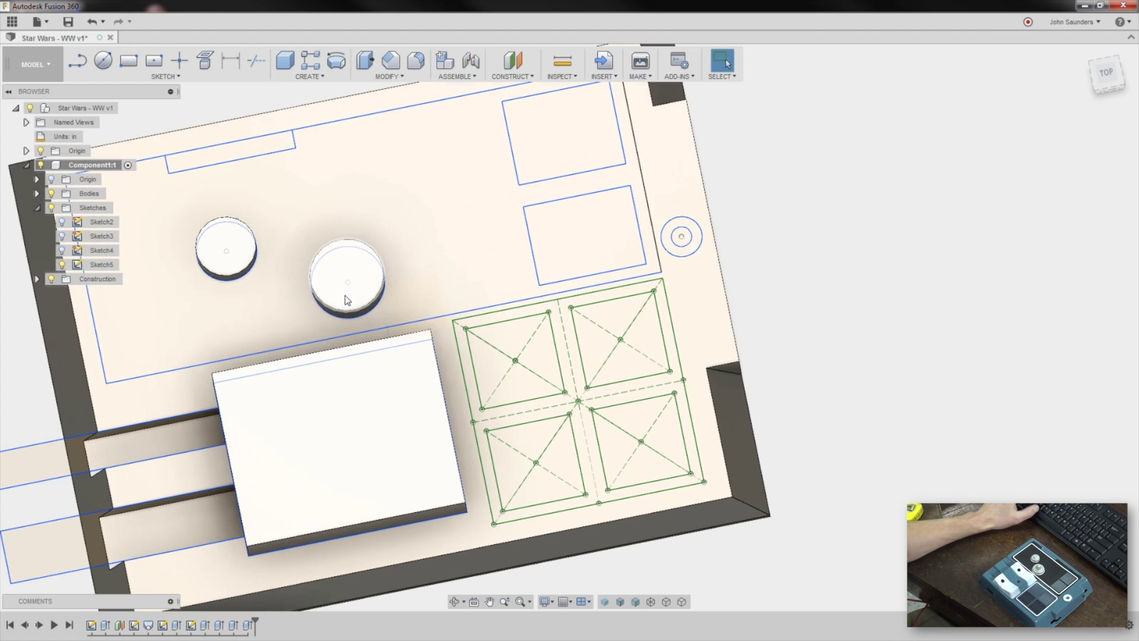
pyautogui.scroll(2, 380, 294)
pyautogui.press('c')
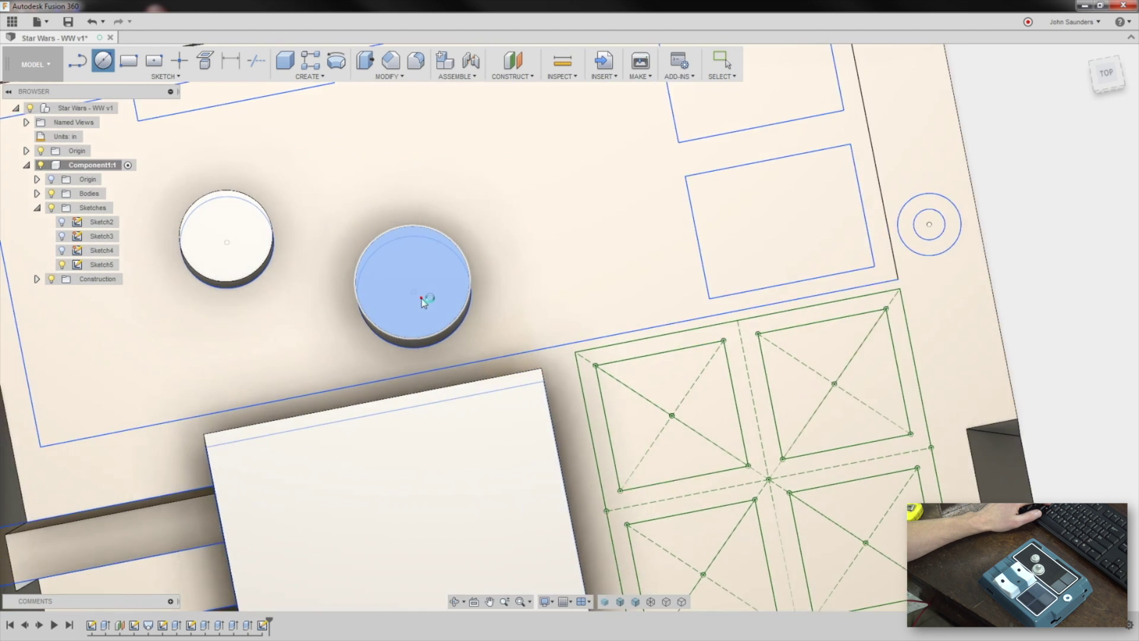
pyautogui.click(423, 300)
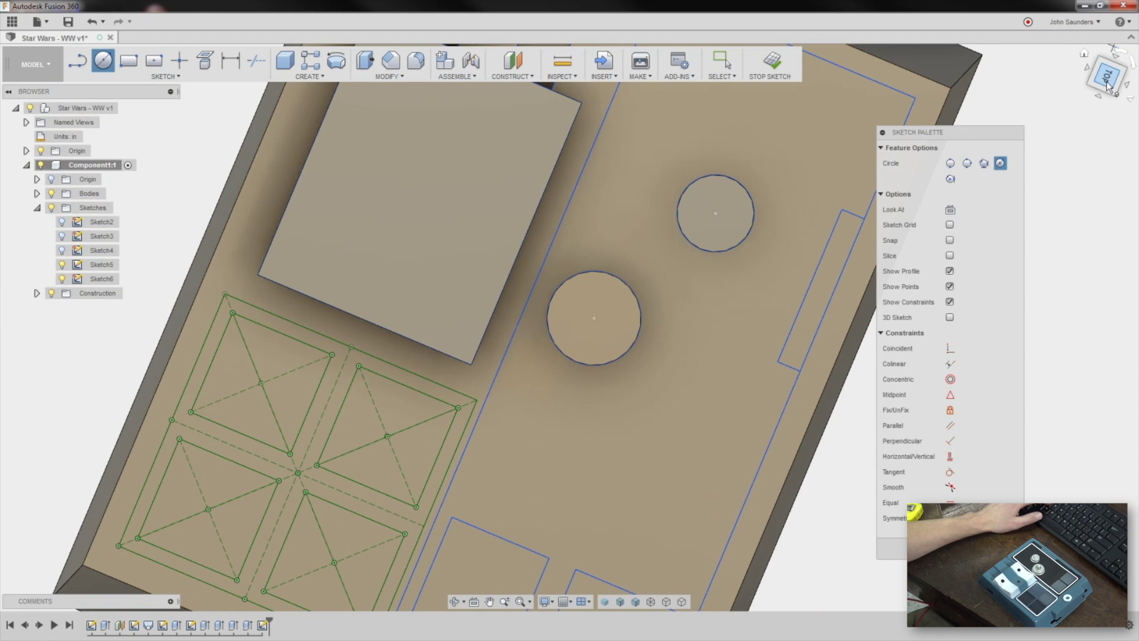
pyautogui.click(1107, 83)
pyautogui.click(1121, 51)
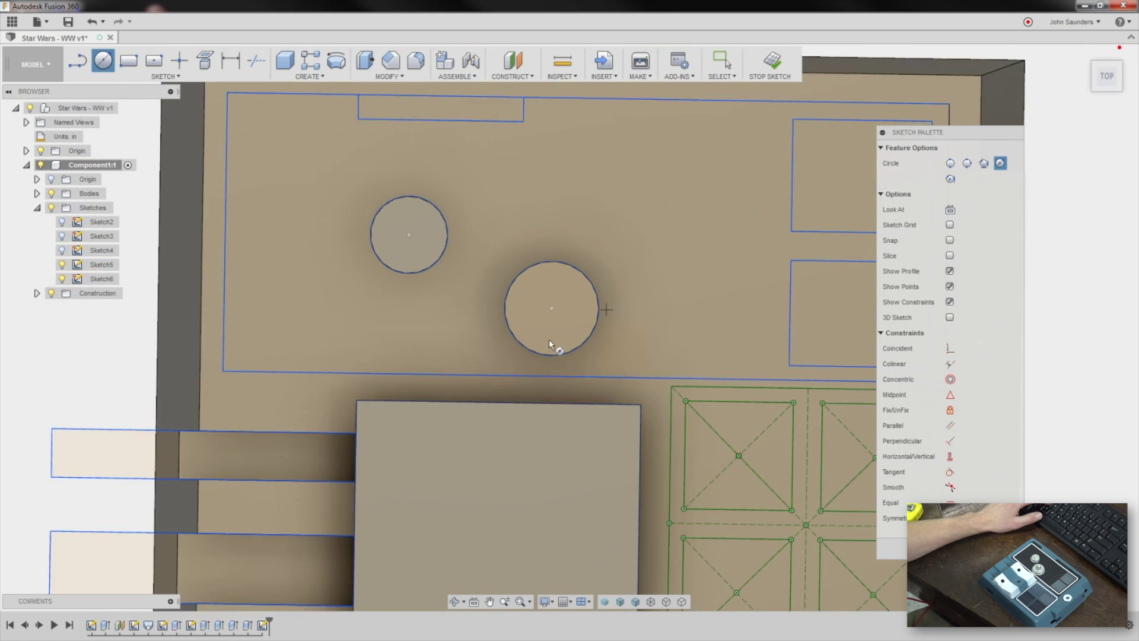
pyautogui.click(552, 309)
pyautogui.click(561, 320)
pyautogui.moveTo(562, 320)
pyautogui.keyDown('shift'); pyautogui.mouseDown(button='middle')
pyautogui.moveTo(590, 264)
pyautogui.moveTo(576, 315)
pyautogui.mouseUp(button='middle'); pyautogui.keyUp('shift')
# Create an offset construction plane above the larger knob's top face.
pyautogui.scroll(2, 576, 315)
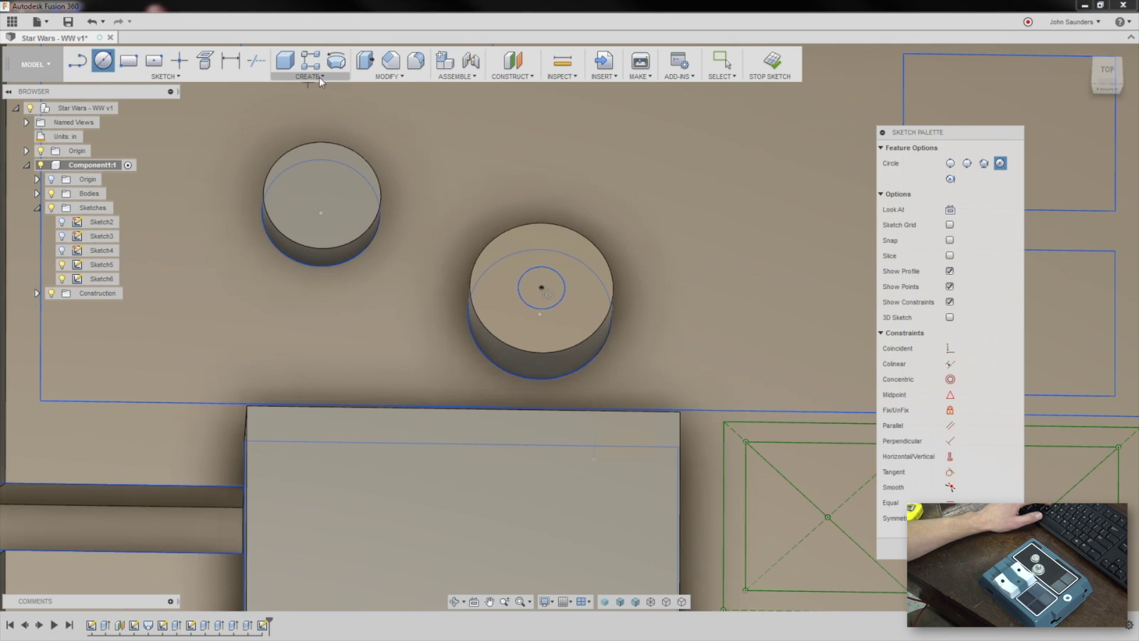
pyautogui.click(319, 77)
pyautogui.click(297, 76)
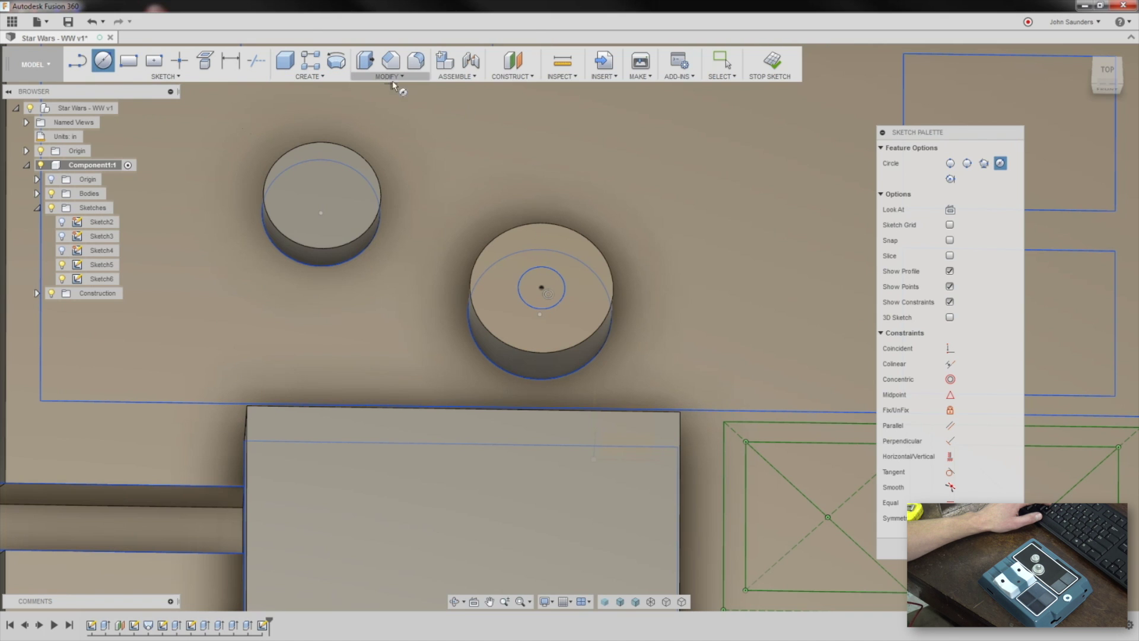
pyautogui.moveTo(542, 226)
pyautogui.keyDown('shift'); pyautogui.mouseDown(button='middle')
pyautogui.moveTo(553, 190)
pyautogui.moveTo(524, 89)
pyautogui.mouseUp(button='middle'); pyautogui.keyUp('shift')
pyautogui.click(523, 81)
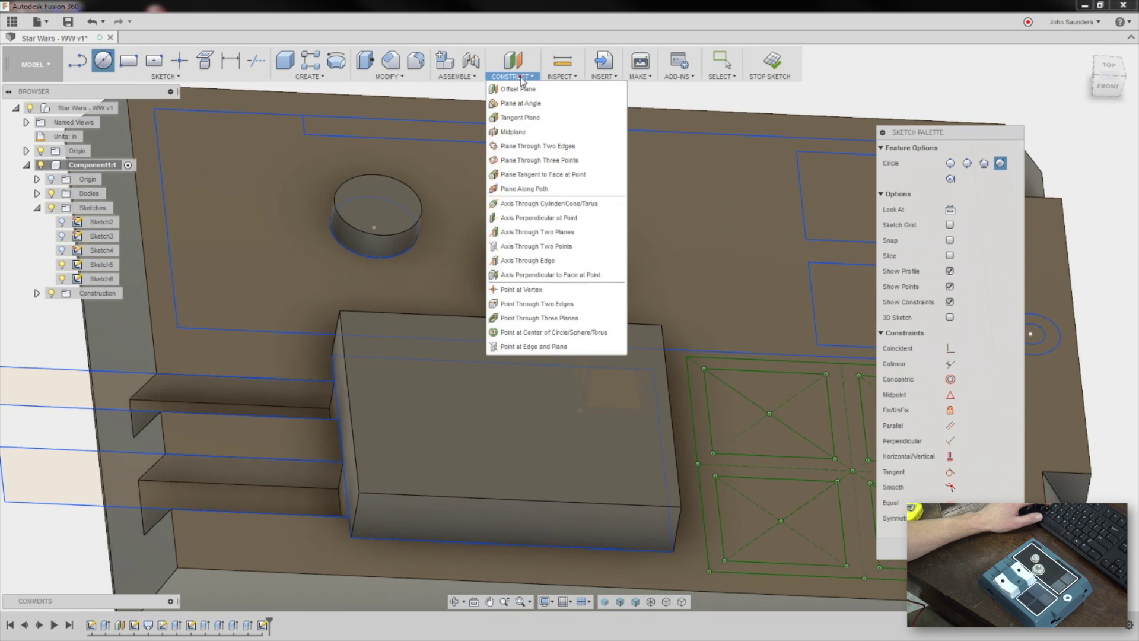
pyautogui.click(522, 88)
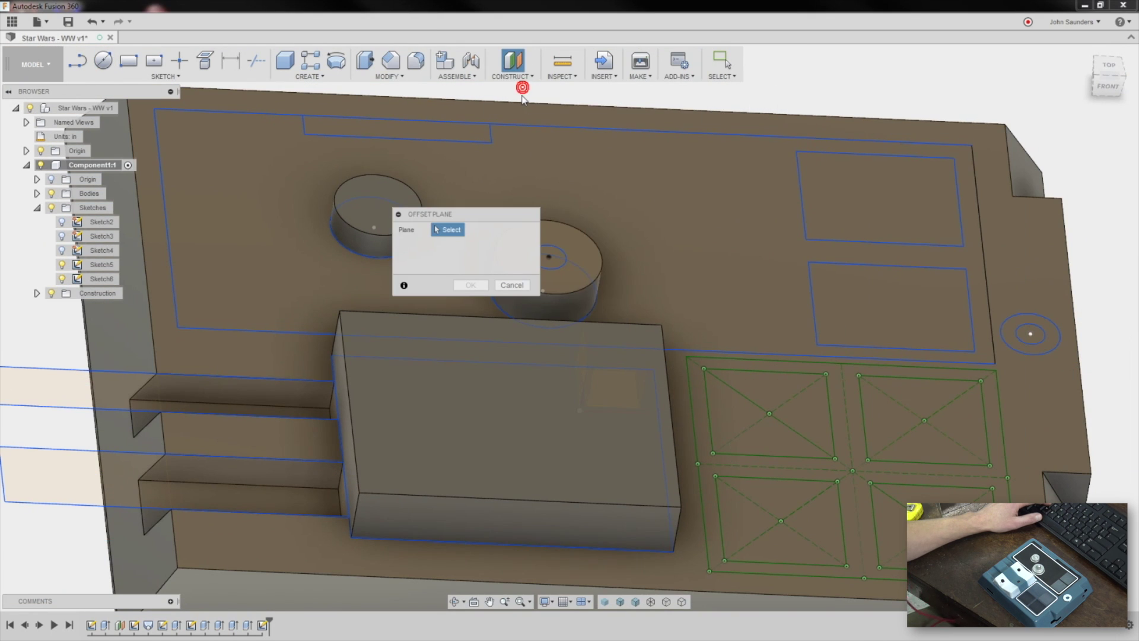
pyautogui.click(579, 261)
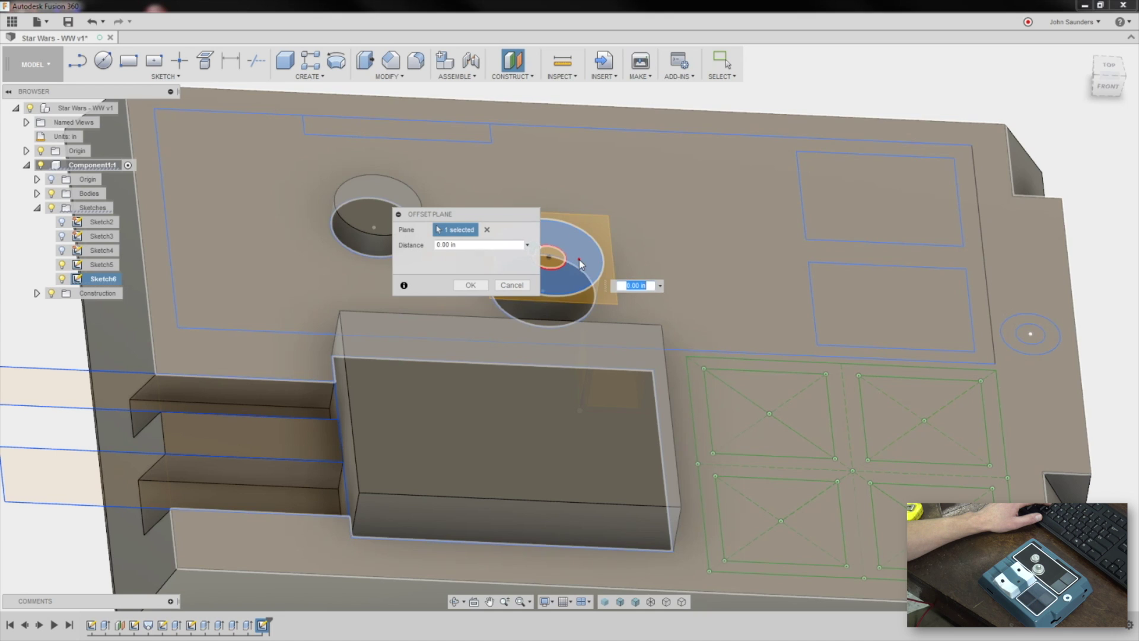
pyautogui.press('Return')
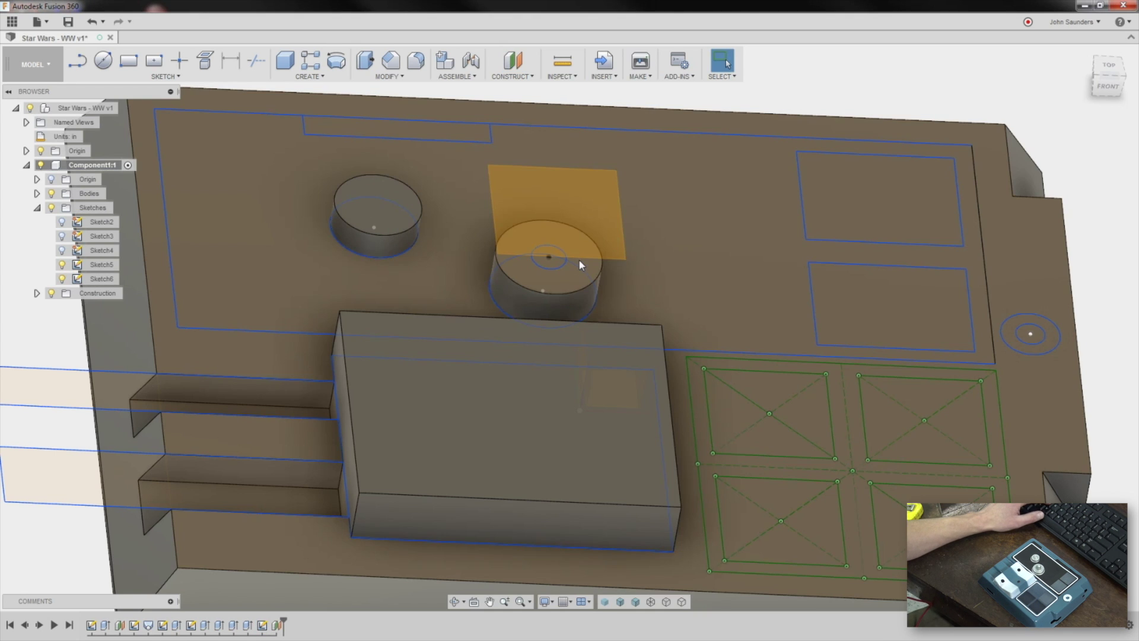
# Sketch a circle about 0.12 in in diameter on the offset plane, centred over the knob's small circle.
pyautogui.press('c')
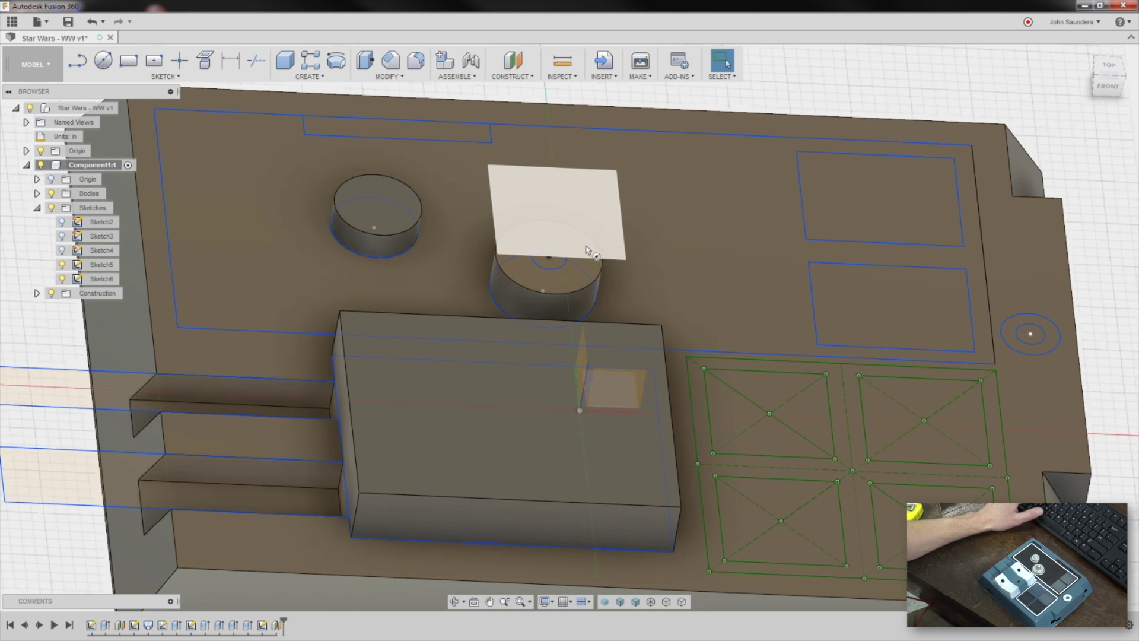
pyautogui.click(587, 246)
pyautogui.click(613, 189)
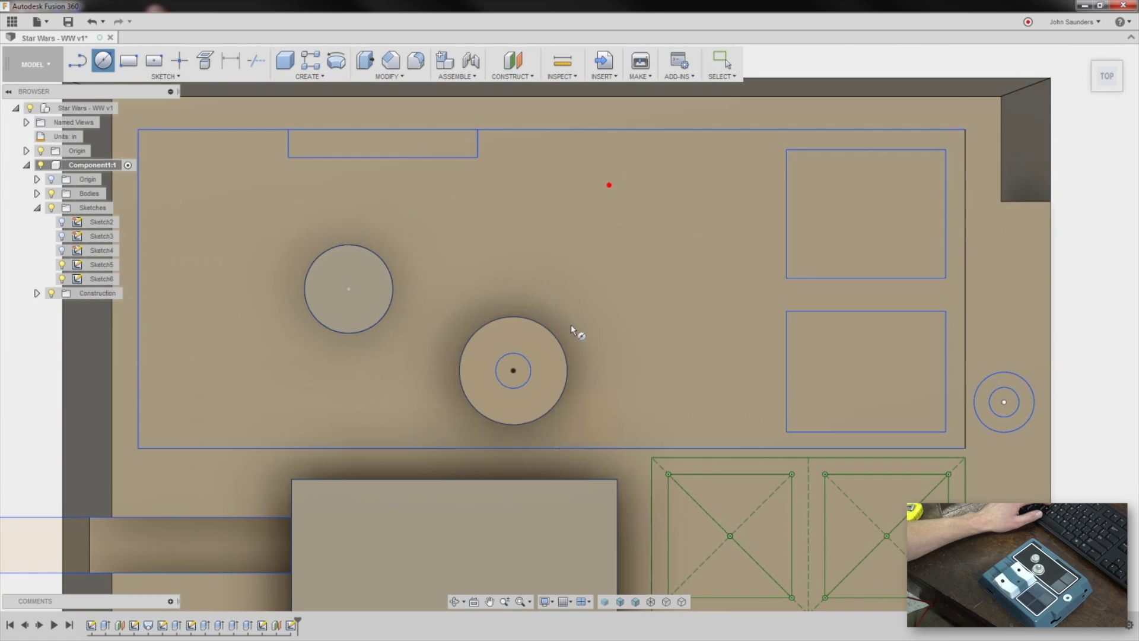
pyautogui.click(513, 373)
pyautogui.scroll(3, 516, 376)
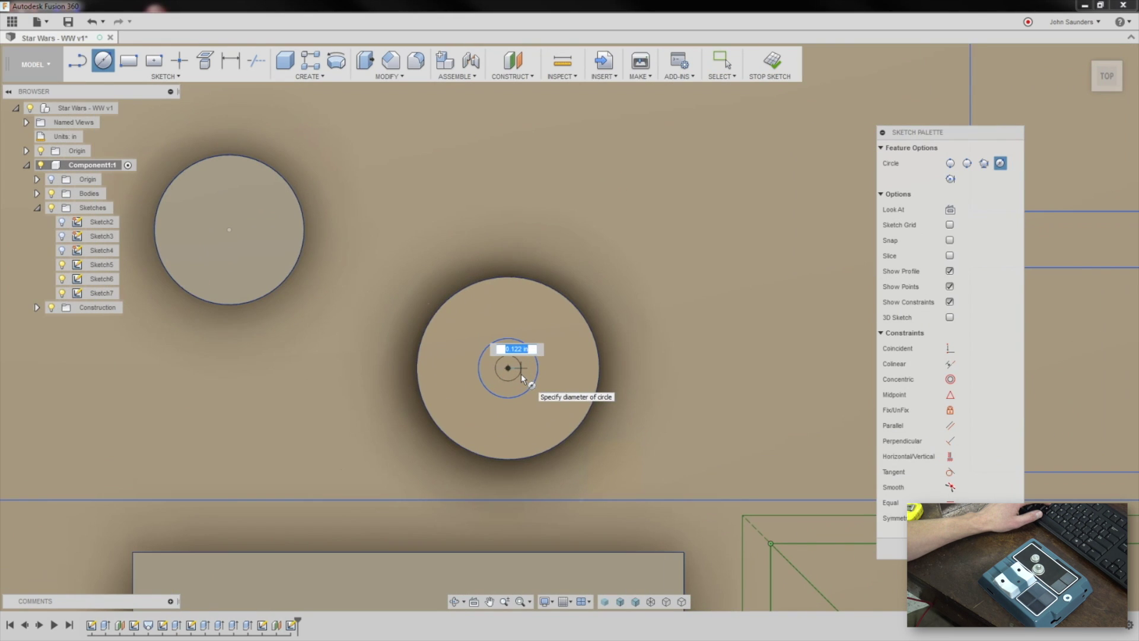
pyautogui.click(522, 374)
pyautogui.scroll(-2, 533, 391)
pyautogui.keyDown('shift'); pyautogui.moveTo(544, 391); pyautogui.dragTo(547, 354, button='middle'); pyautogui.keyUp('shift')
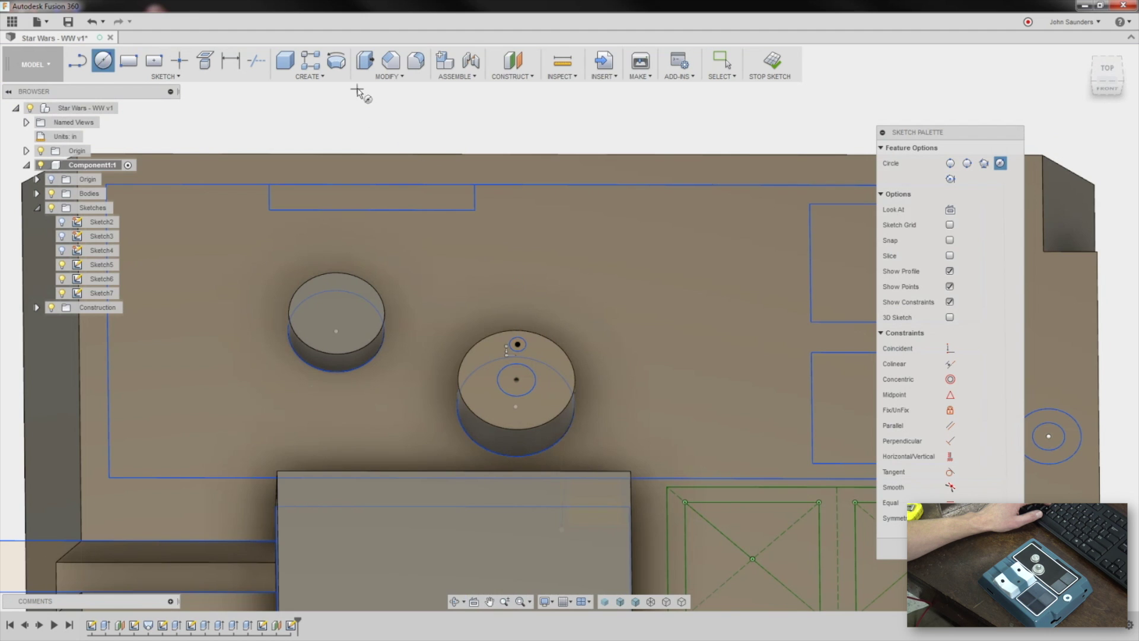
pyautogui.click(313, 77)
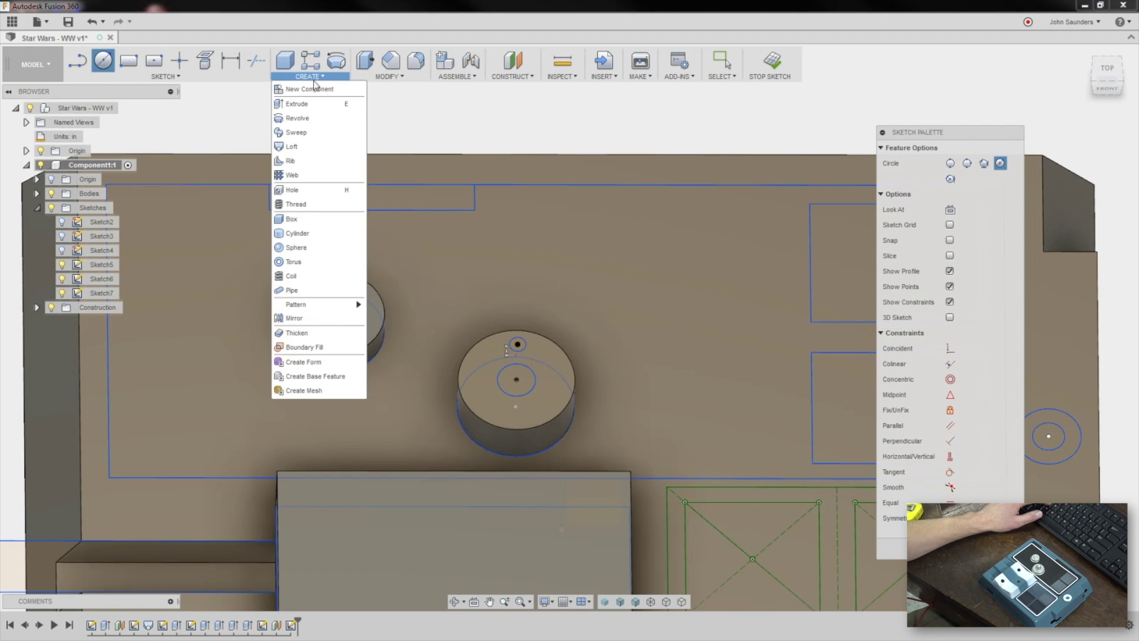
pyautogui.click(320, 148)
pyautogui.click(515, 387)
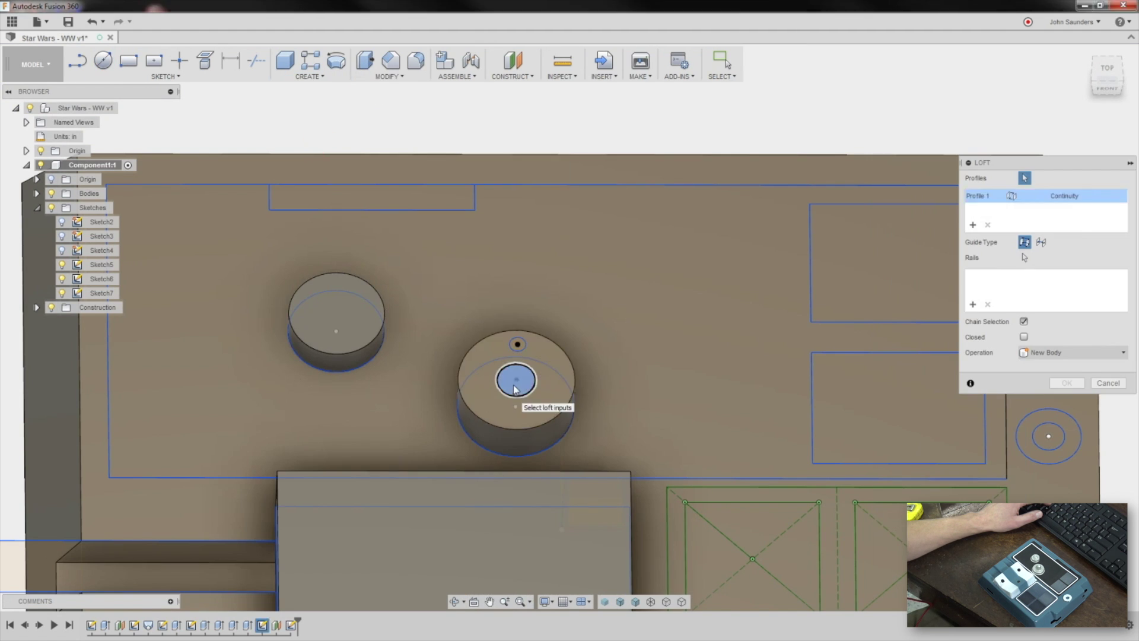
pyautogui.click(518, 344)
pyautogui.scroll(3, 515, 343)
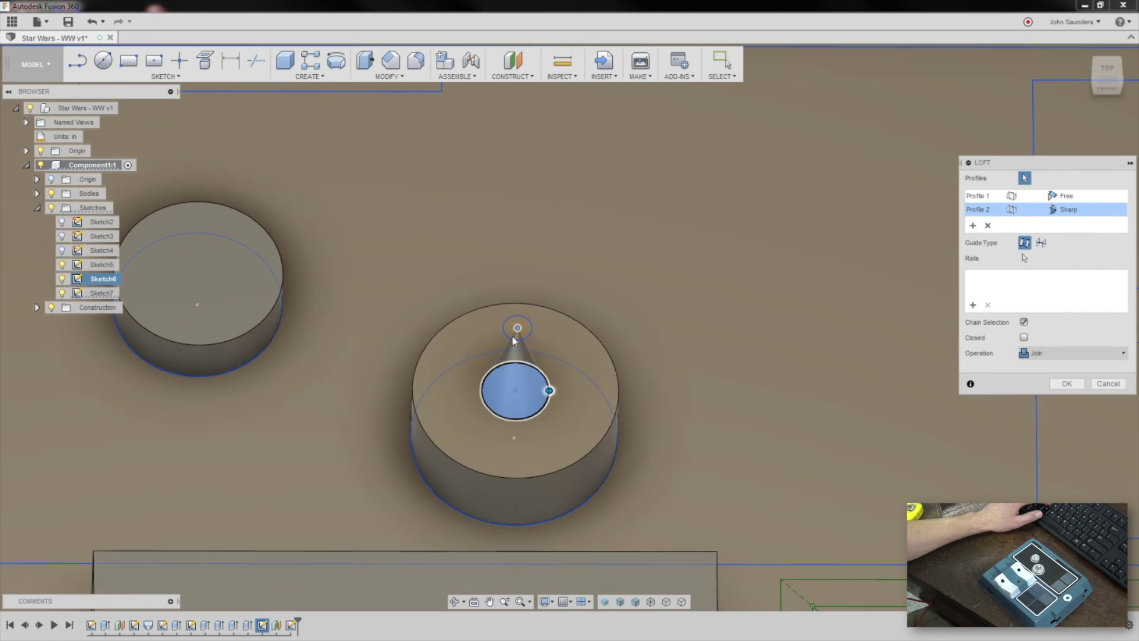
pyautogui.scroll(2, 513, 339)
pyautogui.click(521, 324)
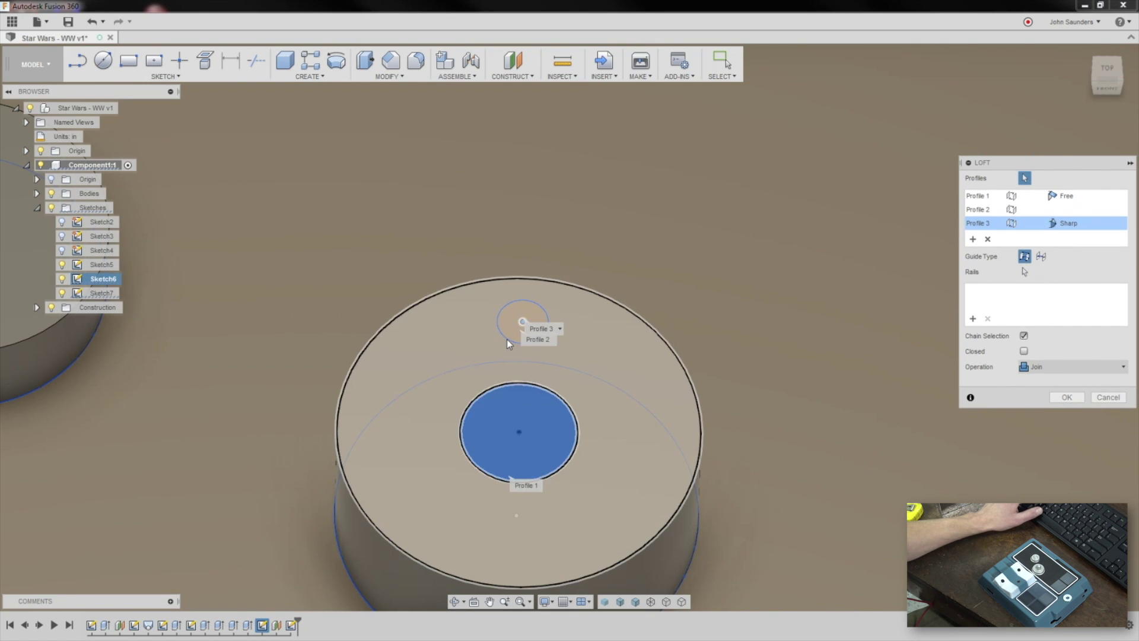
pyautogui.click(509, 344)
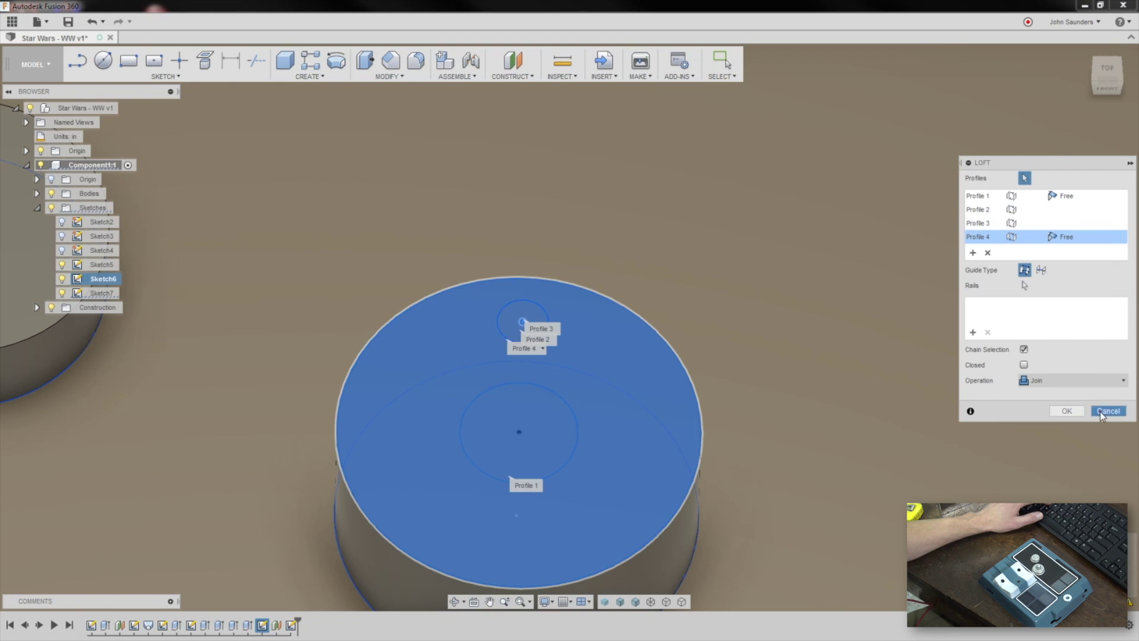
pyautogui.click(1101, 412)
pyautogui.click(596, 397)
pyautogui.moveTo(596, 397); pyautogui.dragTo(589, 270, button='right')
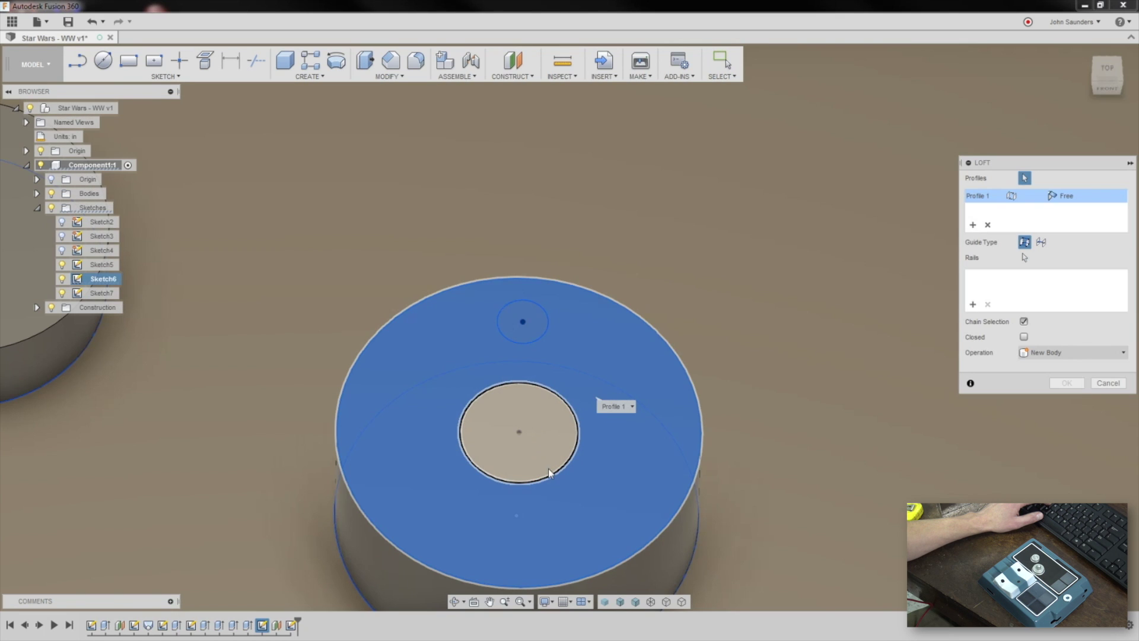
pyautogui.click(1107, 383)
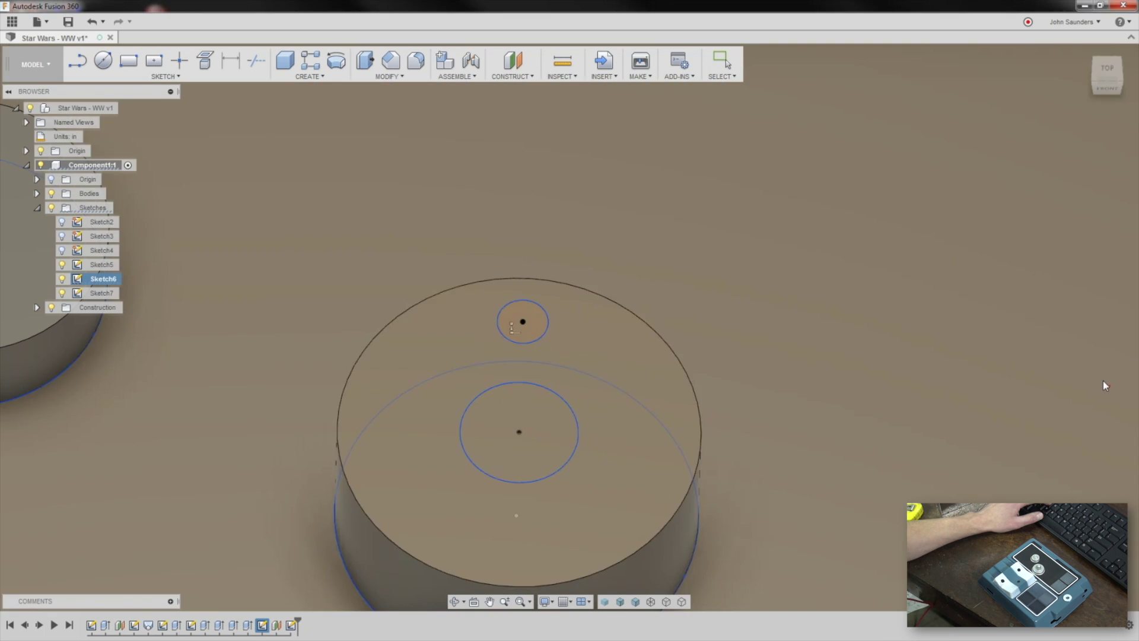
# Loft between the small circle on the larger knob and the circle on the offset plane, joined as a tapered stem.
pyautogui.scroll(-3, 616, 368)
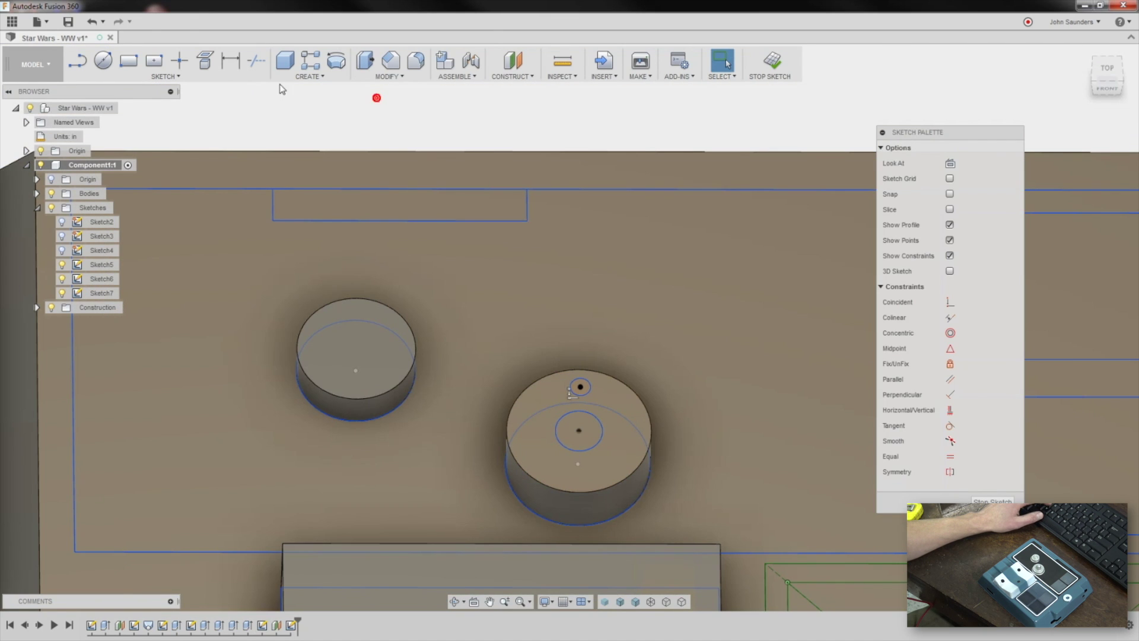
pyautogui.click(309, 76)
pyautogui.click(308, 142)
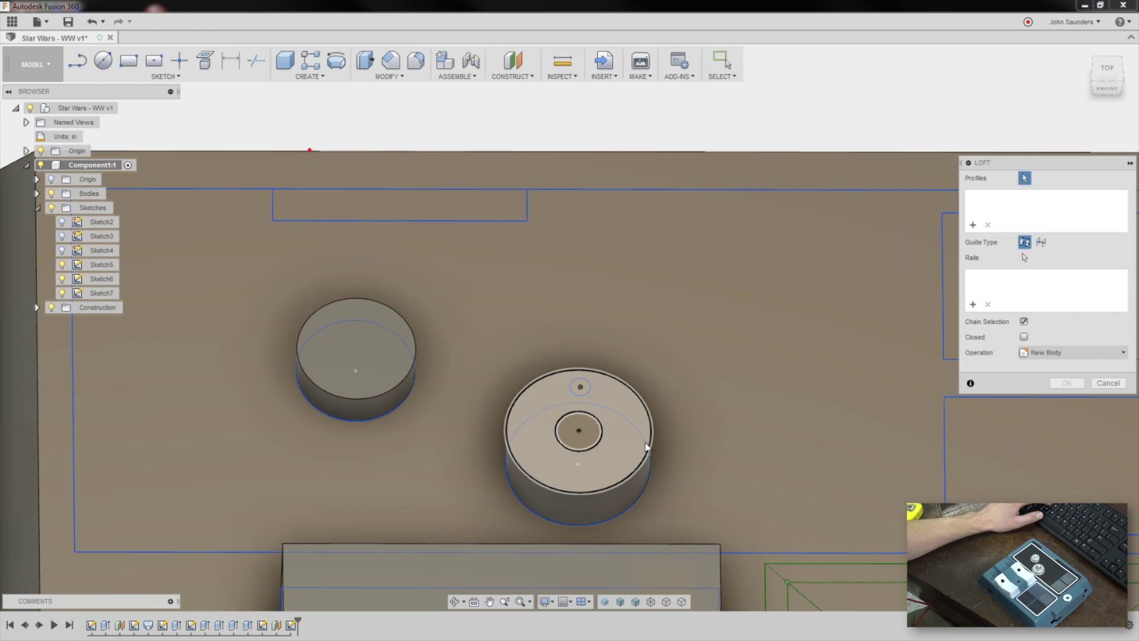
pyautogui.click(599, 447)
pyautogui.click(590, 394)
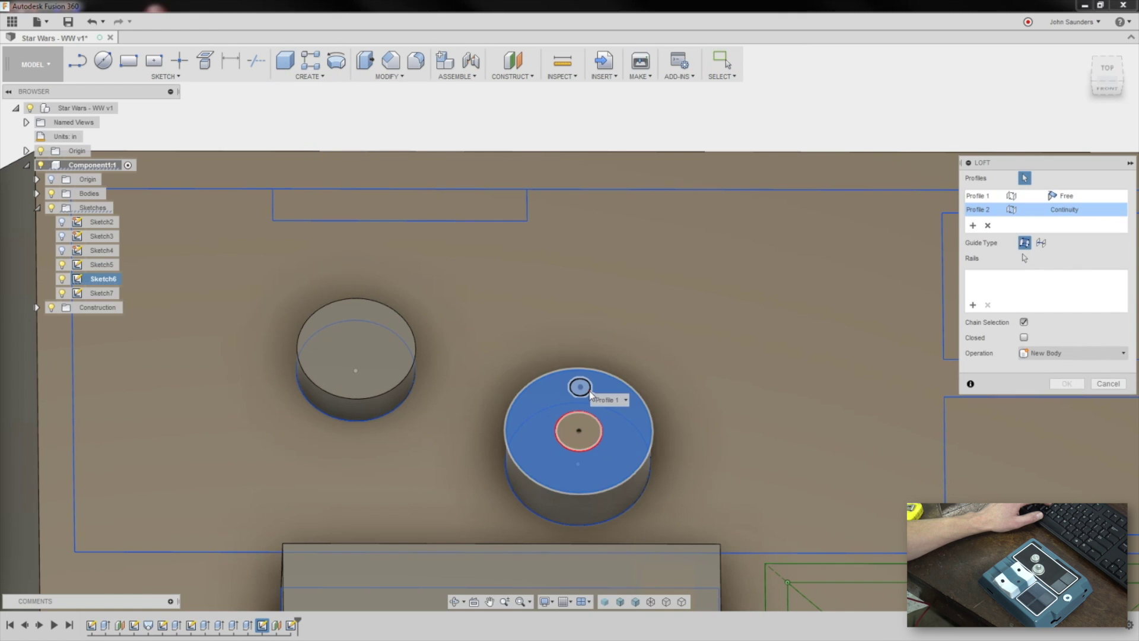
pyautogui.keyDown('shift'); pyautogui.moveTo(591, 395); pyautogui.dragTo(629, 293, button='middle'); pyautogui.keyUp('shift')
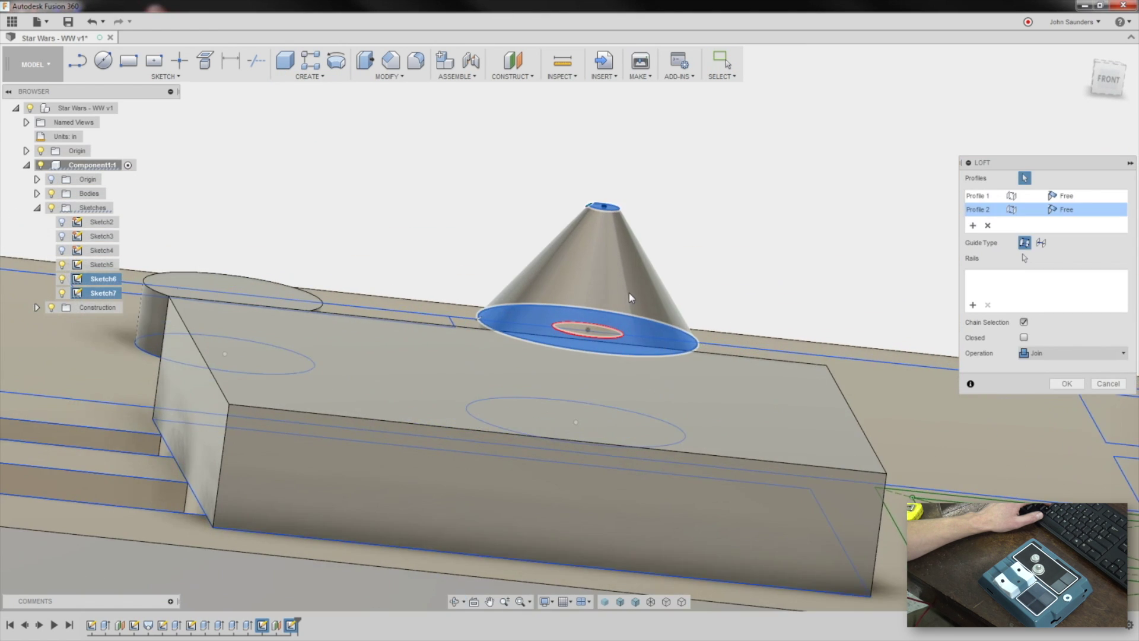
pyautogui.click(999, 196)
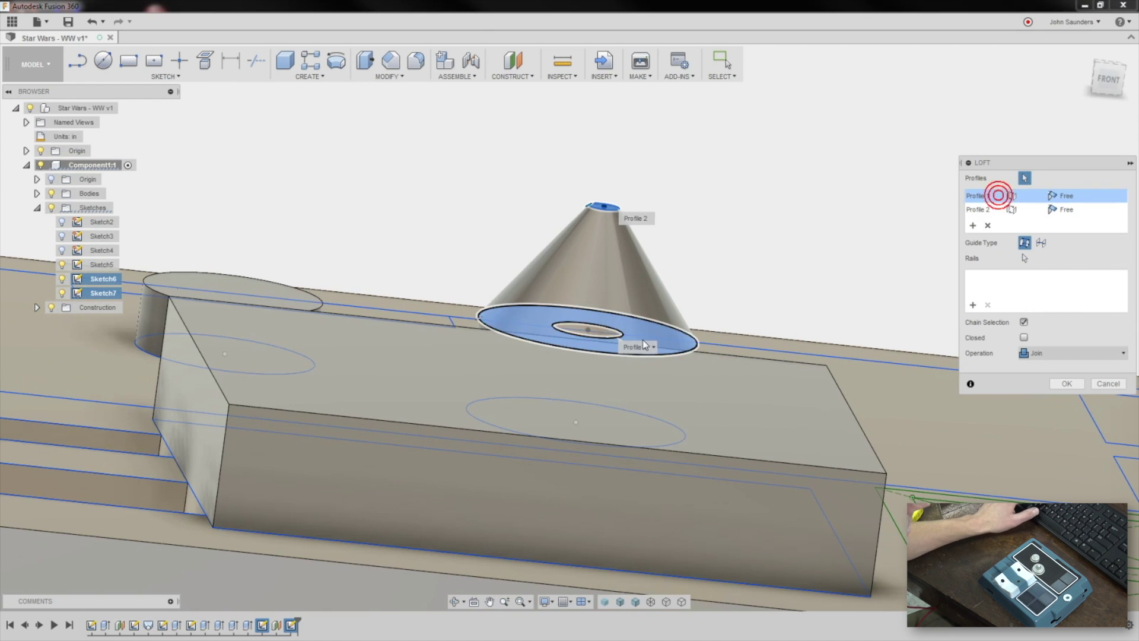
pyautogui.click(685, 351)
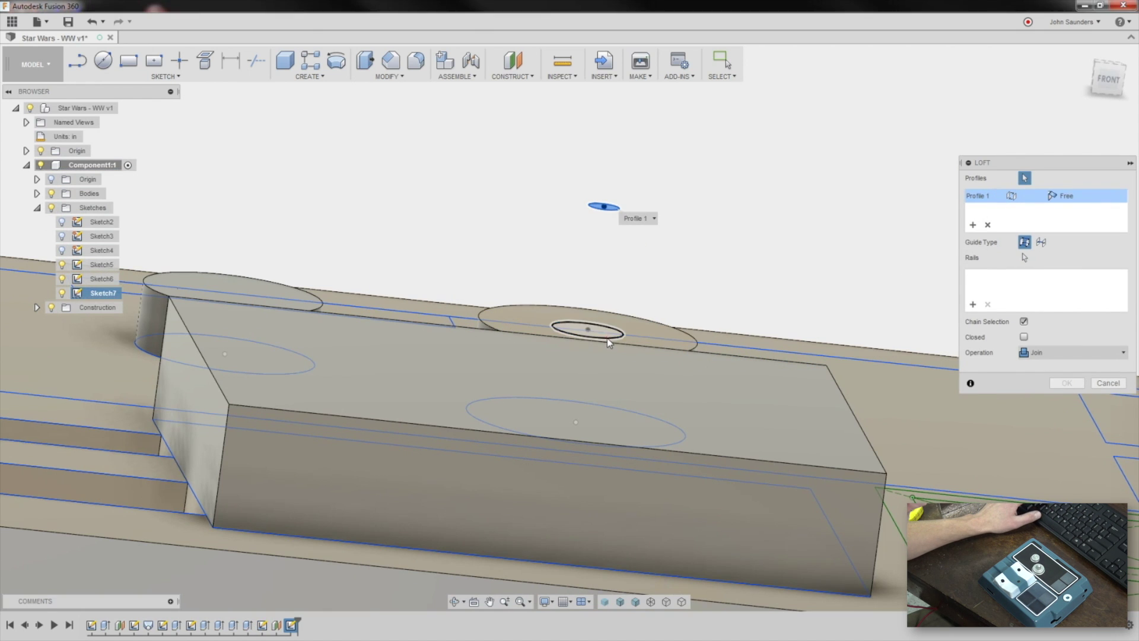
pyautogui.click(609, 341)
pyautogui.click(1065, 386)
# Round the top edge of the tapered stem with a constant-radius fillet.
pyautogui.scroll(-3, 709, 222)
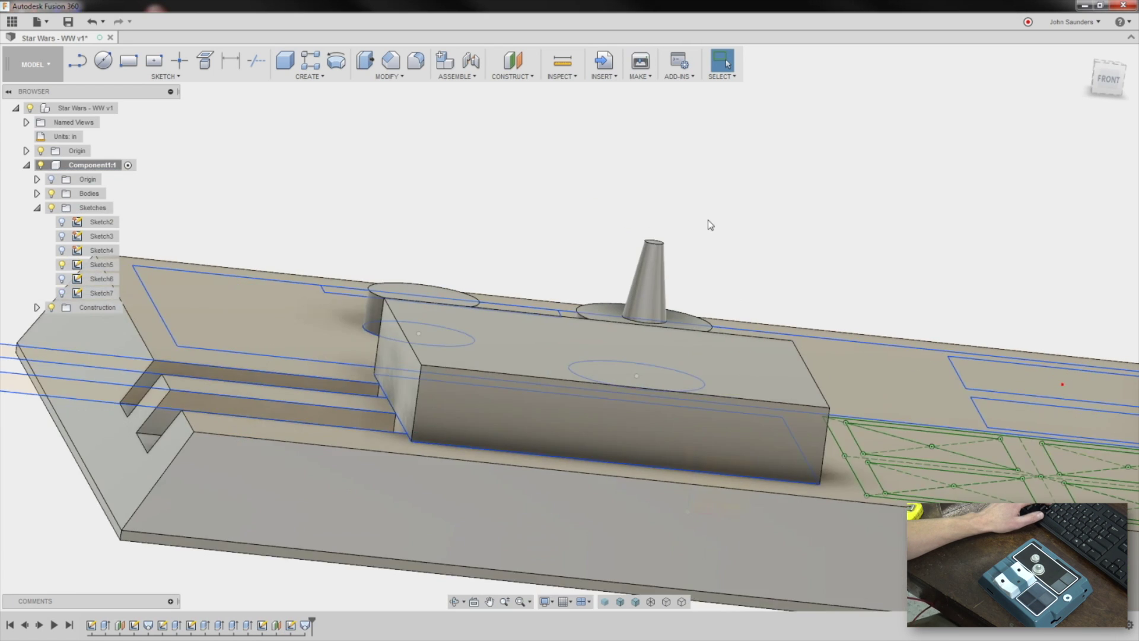
pyautogui.keyDown('shift'); pyautogui.moveTo(709, 222); pyautogui.dragTo(761, 227, button='middle'); pyautogui.keyUp('shift')
pyautogui.moveTo(617, 126); pyautogui.dragTo(537, 105, button='middle')
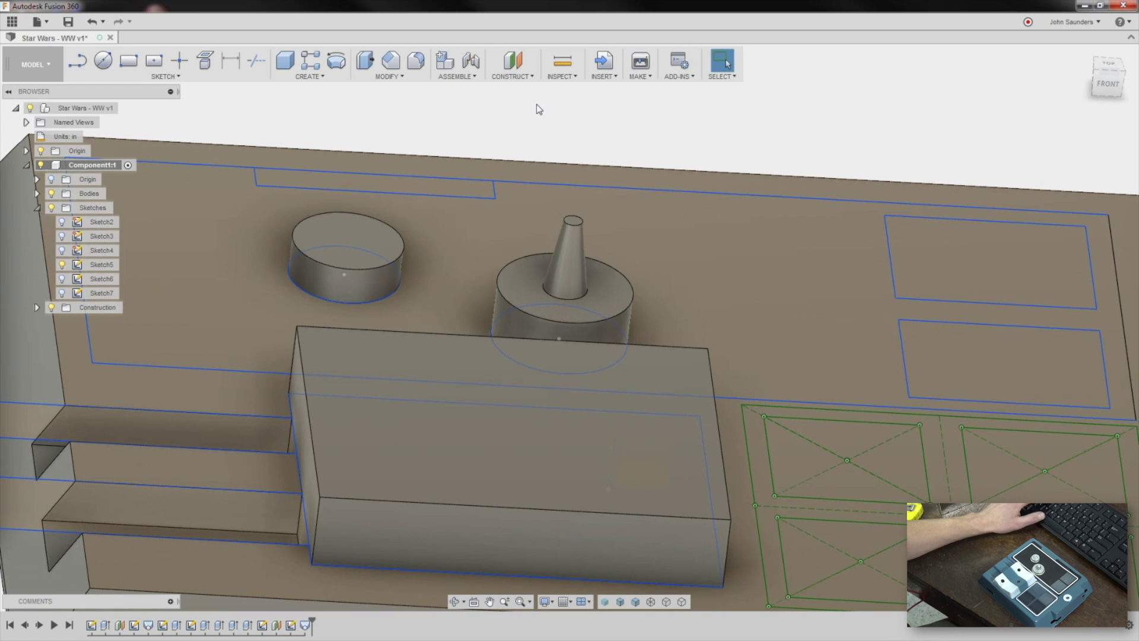
pyautogui.click(416, 60)
pyautogui.click(576, 224)
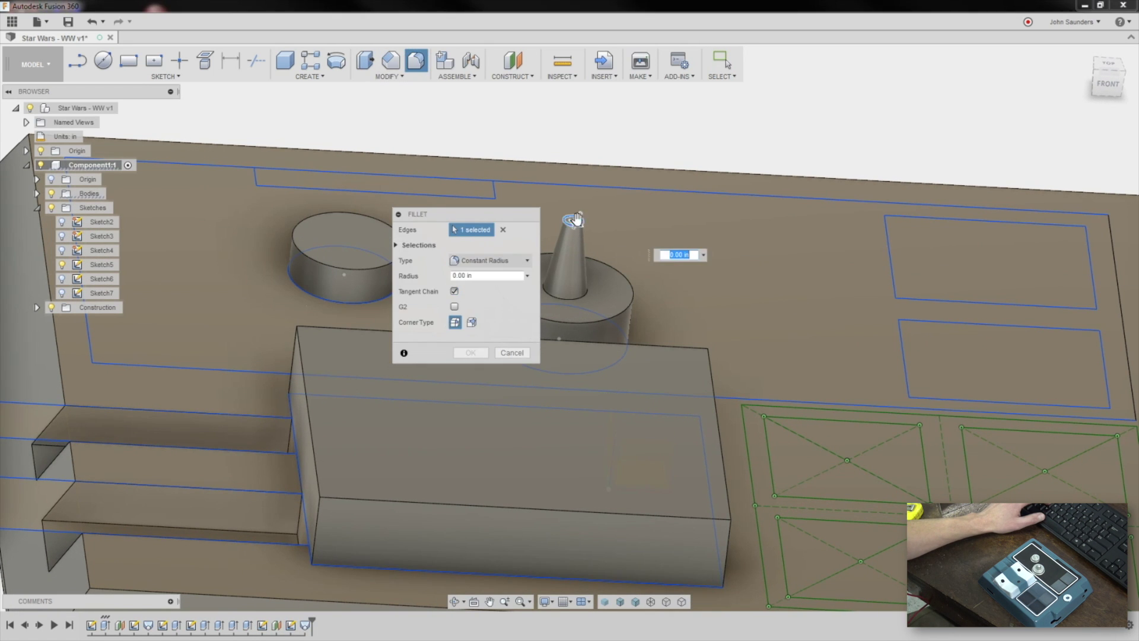
pyautogui.scroll(6, 579, 222)
pyautogui.moveTo(684, 280); pyautogui.dragTo(706, 279, button='middle')
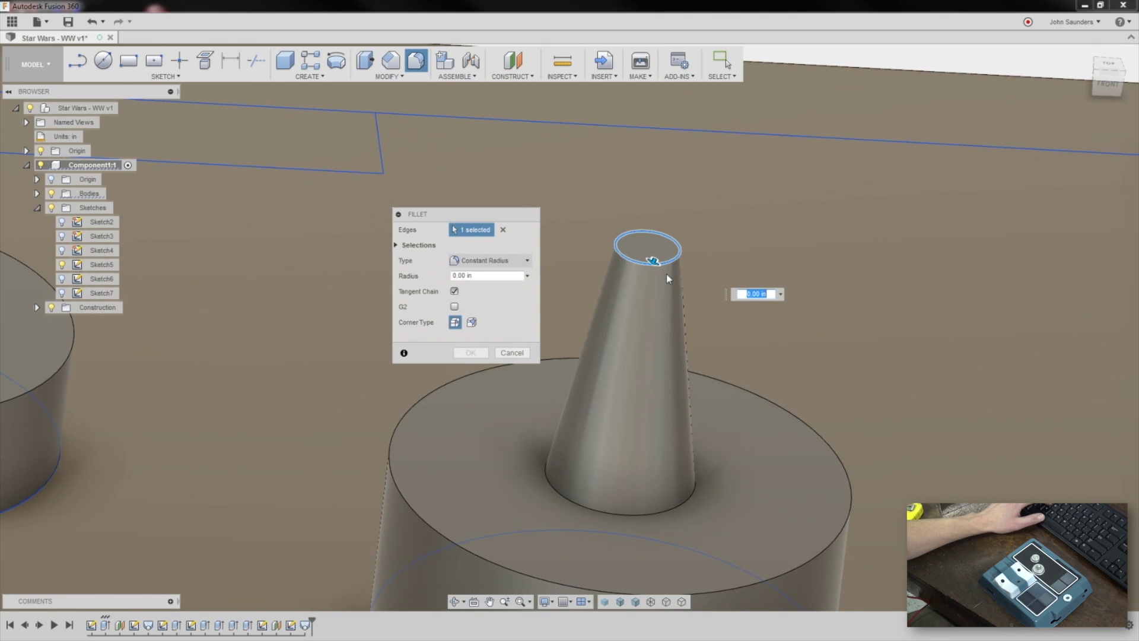
pyautogui.moveTo(653, 263)
pyautogui.mouseDown()
pyautogui.moveTo(653, 279)
pyautogui.moveTo(650, 265)
pyautogui.mouseUp()
pyautogui.click(470, 352)
pyautogui.scroll(-6, 480, 354)
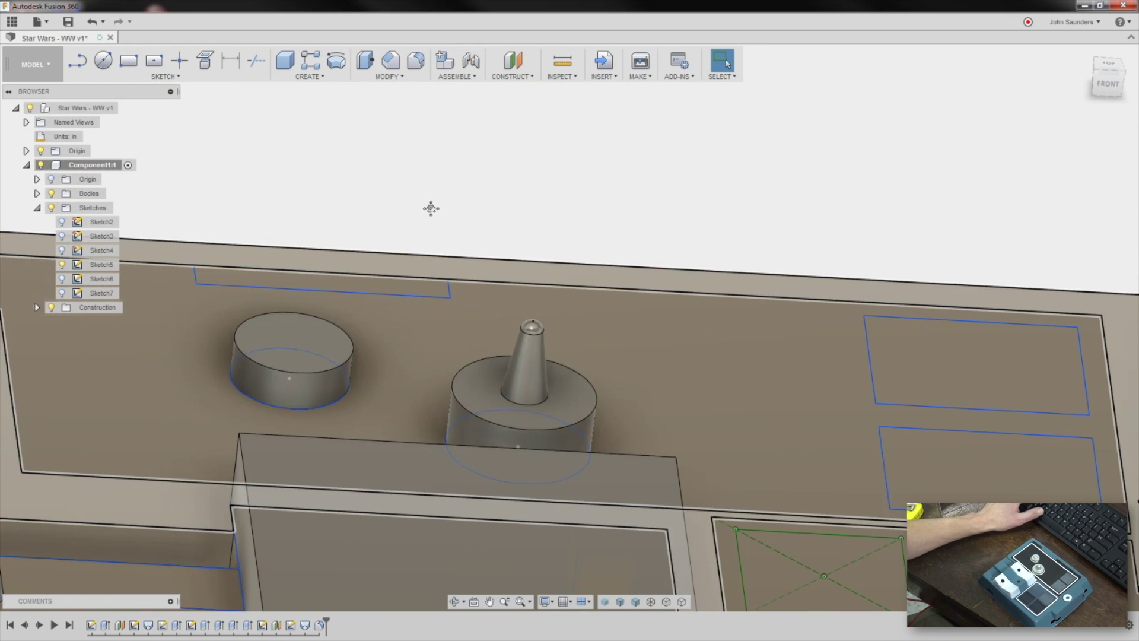
pyautogui.keyDown('shift'); pyautogui.moveTo(431, 208); pyautogui.dragTo(439, 241, button='middle'); pyautogui.keyUp('shift')
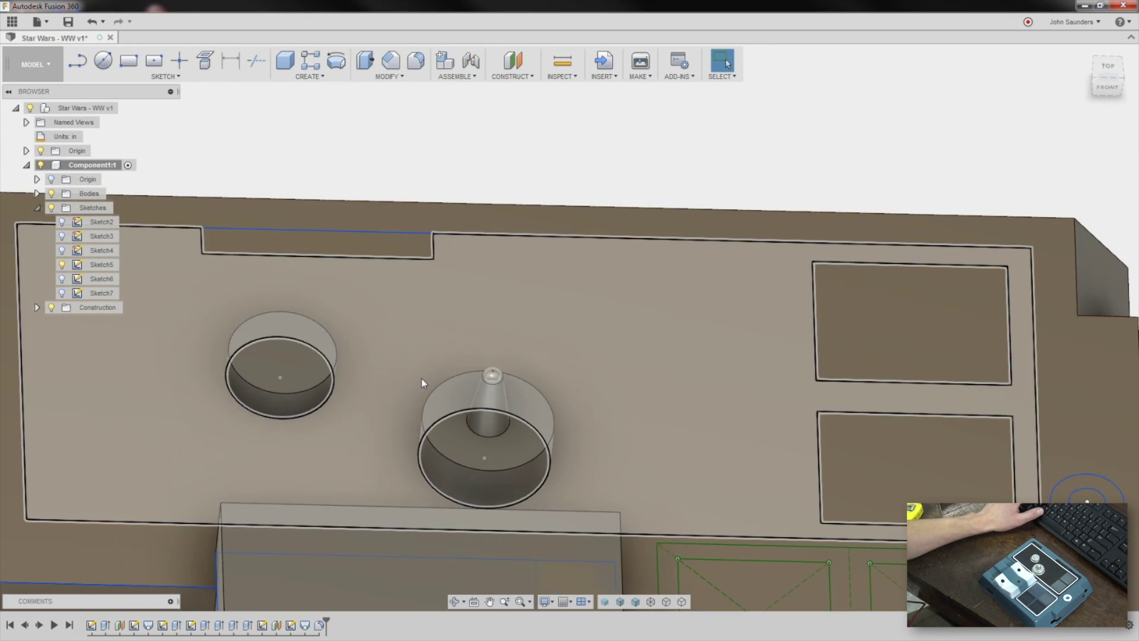
# Chamfer the larger knob's top outer edge with an equal distance of 0.02 in.
pyautogui.moveTo(427, 402); pyautogui.dragTo(533, 273, button='middle')
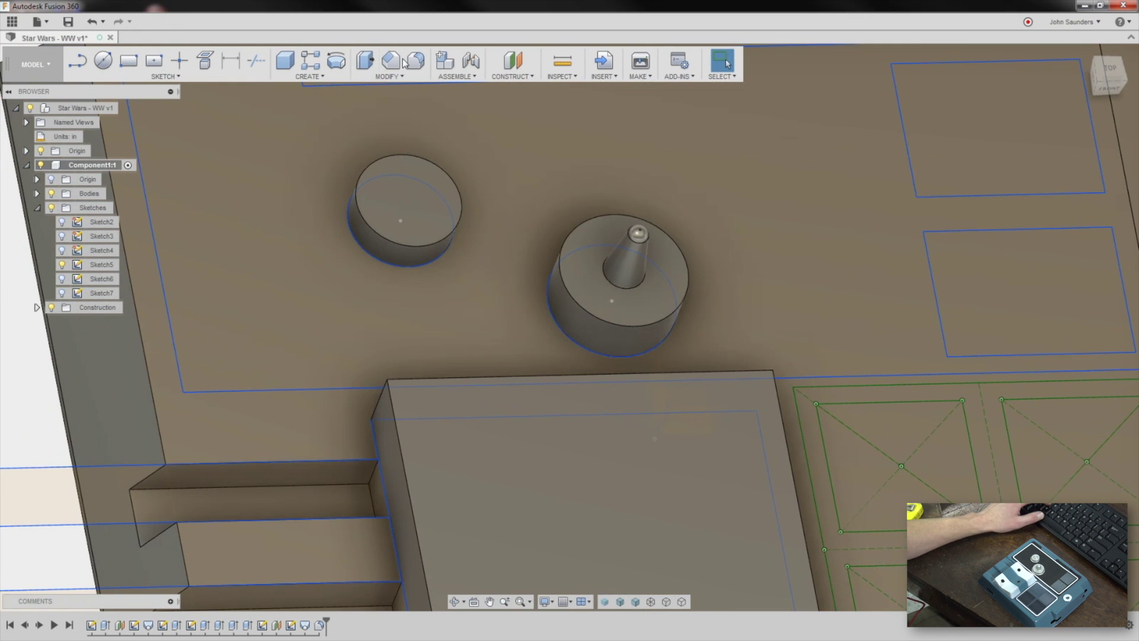
pyautogui.click(389, 61)
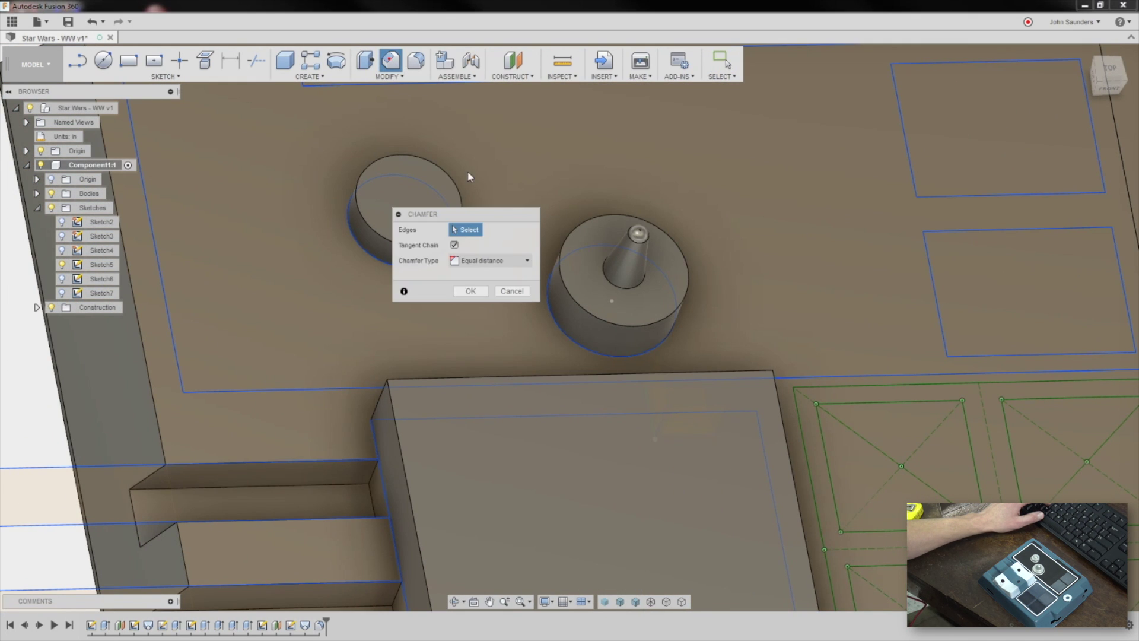
pyautogui.click(557, 264)
pyautogui.write('.0')
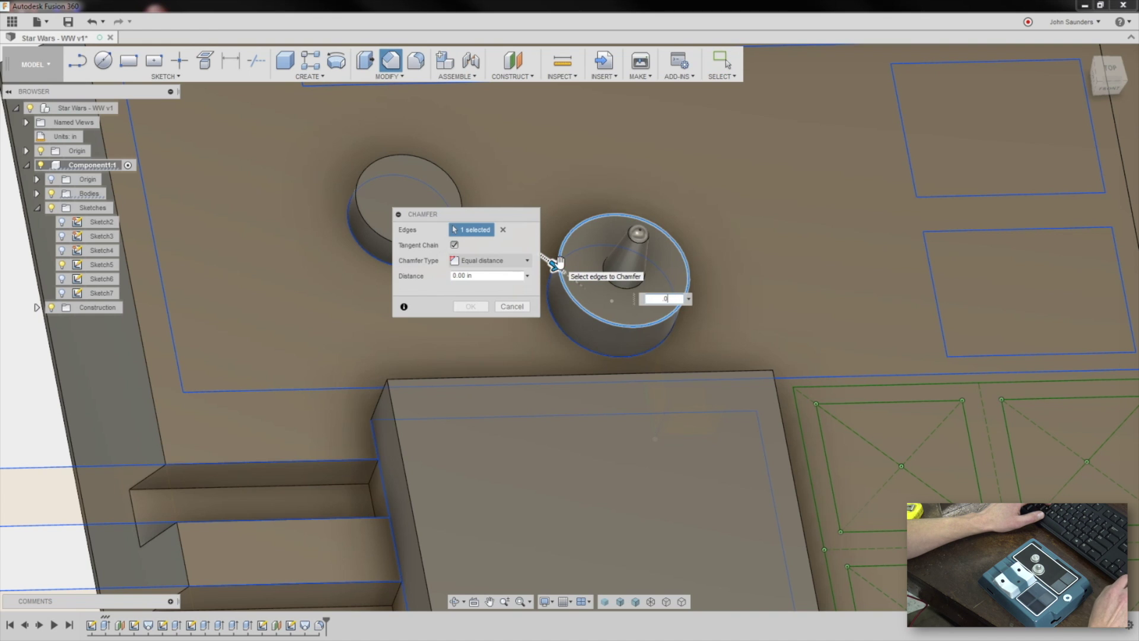
pyautogui.write('2')
pyautogui.press('Return')
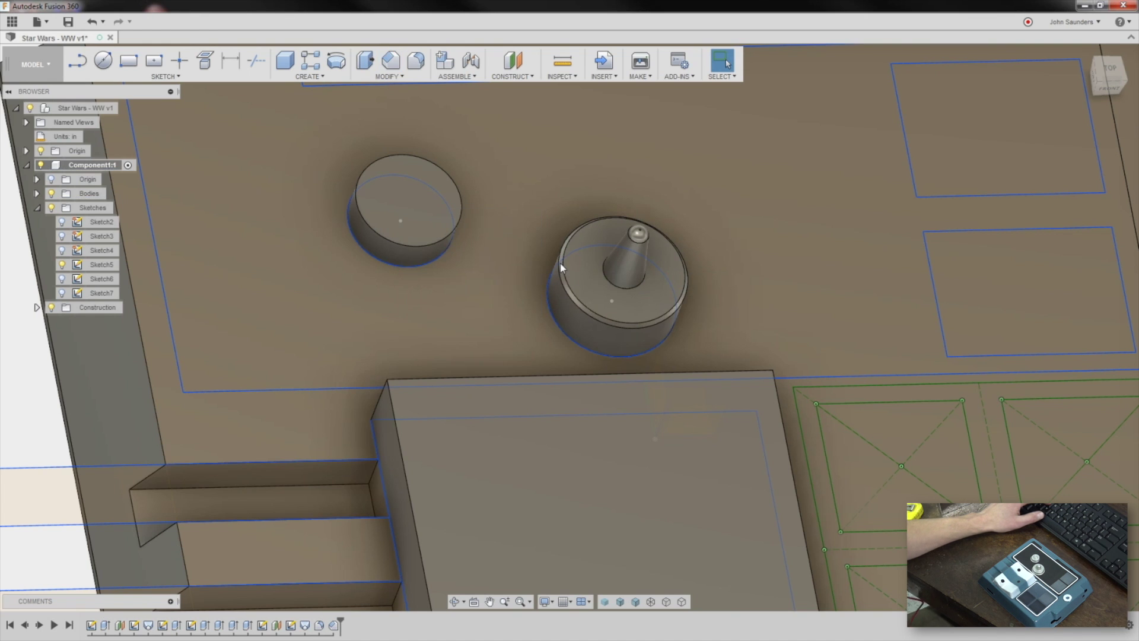
# Sketch a small circle on the smaller knob's top face, centred on the knob.
pyautogui.scroll(-3, 557, 268)
pyautogui.press('c')
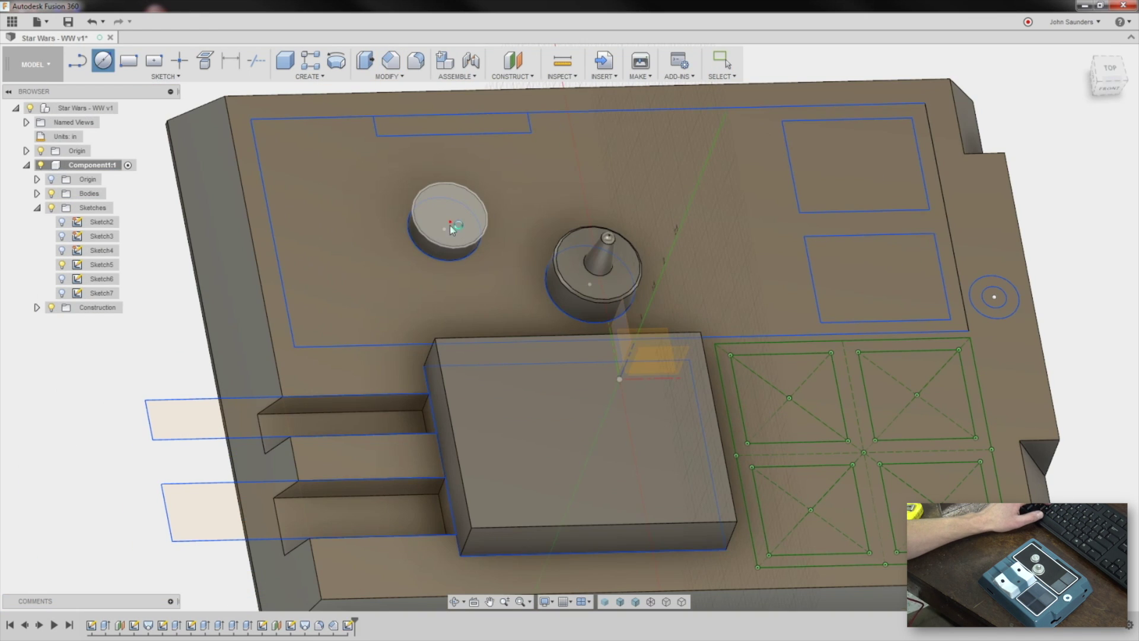
pyautogui.click(450, 226)
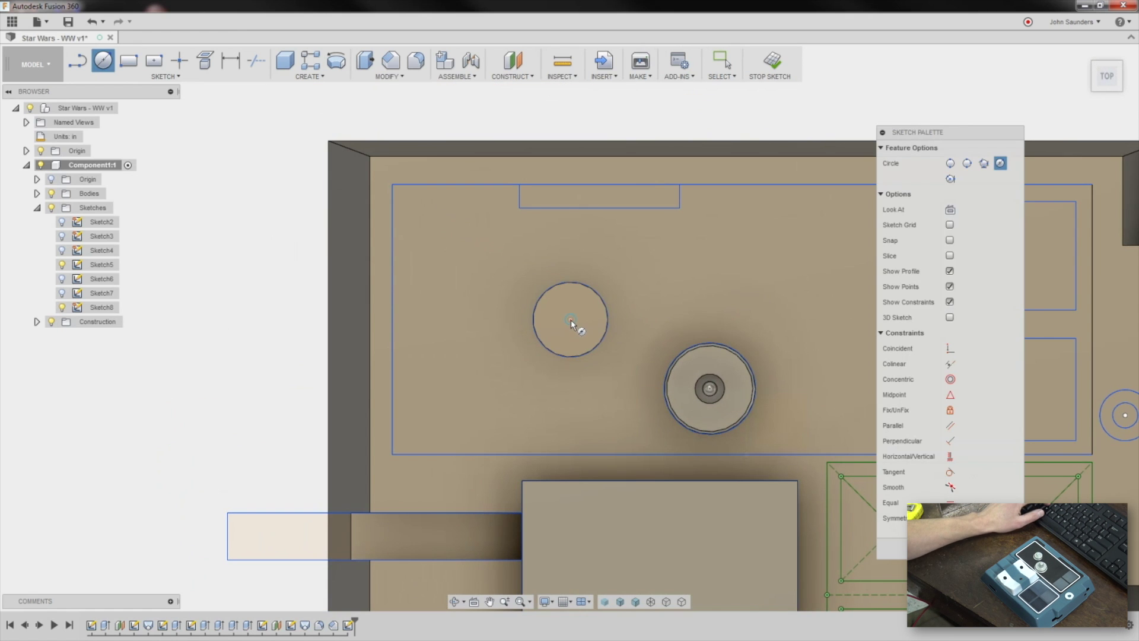
pyautogui.click(571, 320)
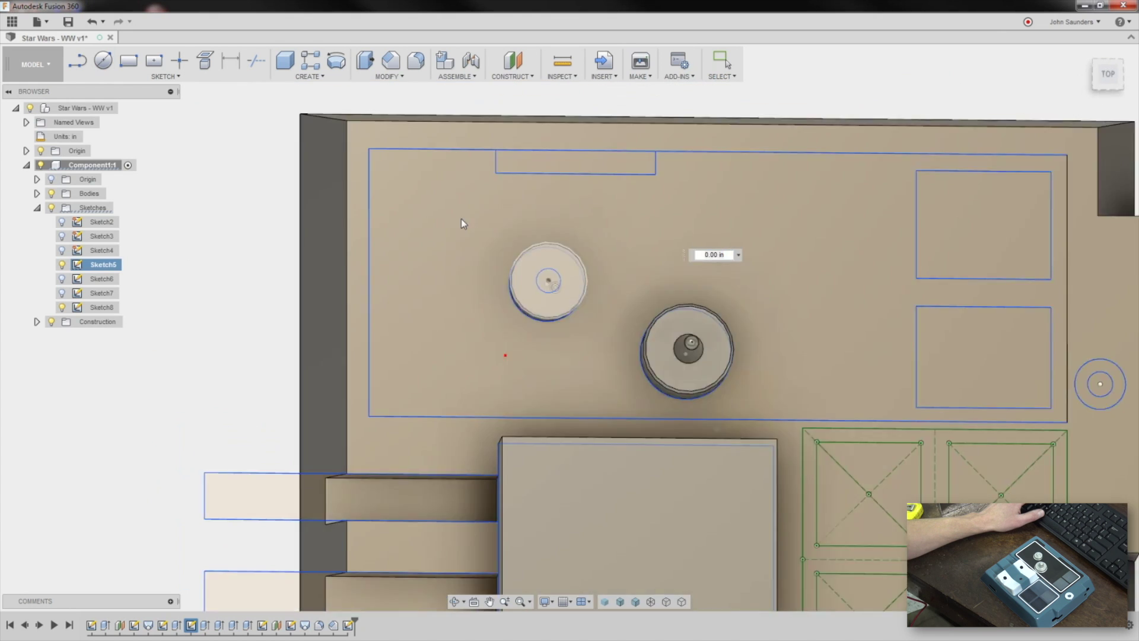
# Extrude the small circle on the smaller knob upward into a short cylindrical boss.
pyautogui.keyDown('shift'); pyautogui.moveTo(579, 320); pyautogui.dragTo(532, 266, button='middle'); pyautogui.keyUp('shift')
pyautogui.press('e')
pyautogui.moveTo(451, 216); pyautogui.dragTo(484, 255)
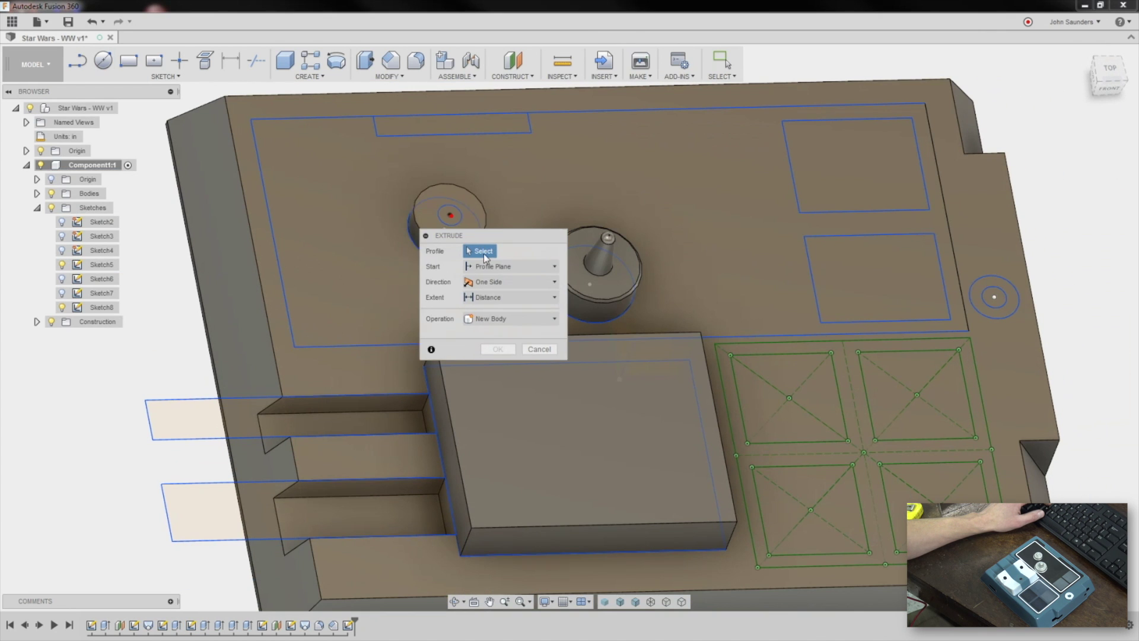
pyautogui.click(450, 216)
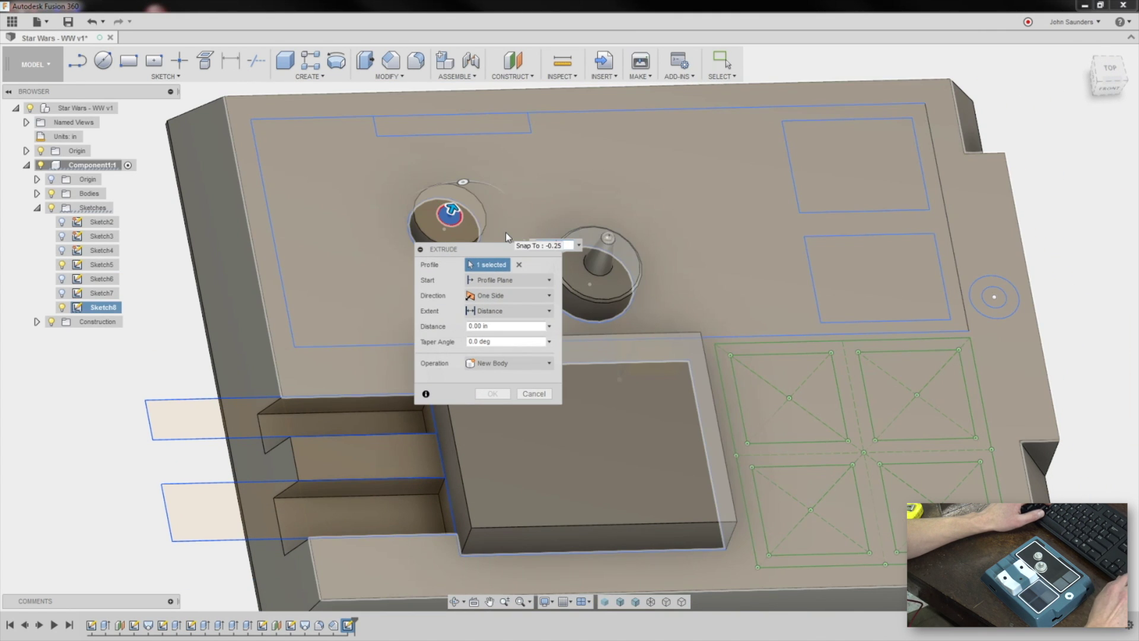
pyautogui.press('Escape')
# Sketch a small concentric circle on top of the smaller knob's boss and cut it 0.1 in deep as a hole.
pyautogui.scroll(5, 475, 214)
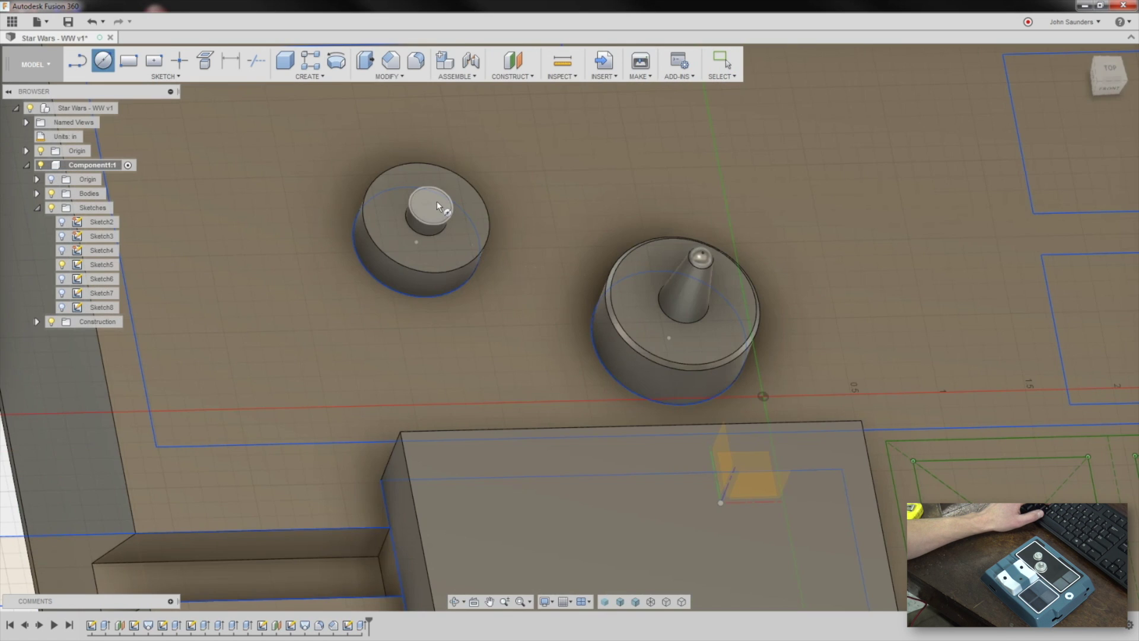
pyautogui.click(438, 204)
pyautogui.click(562, 332)
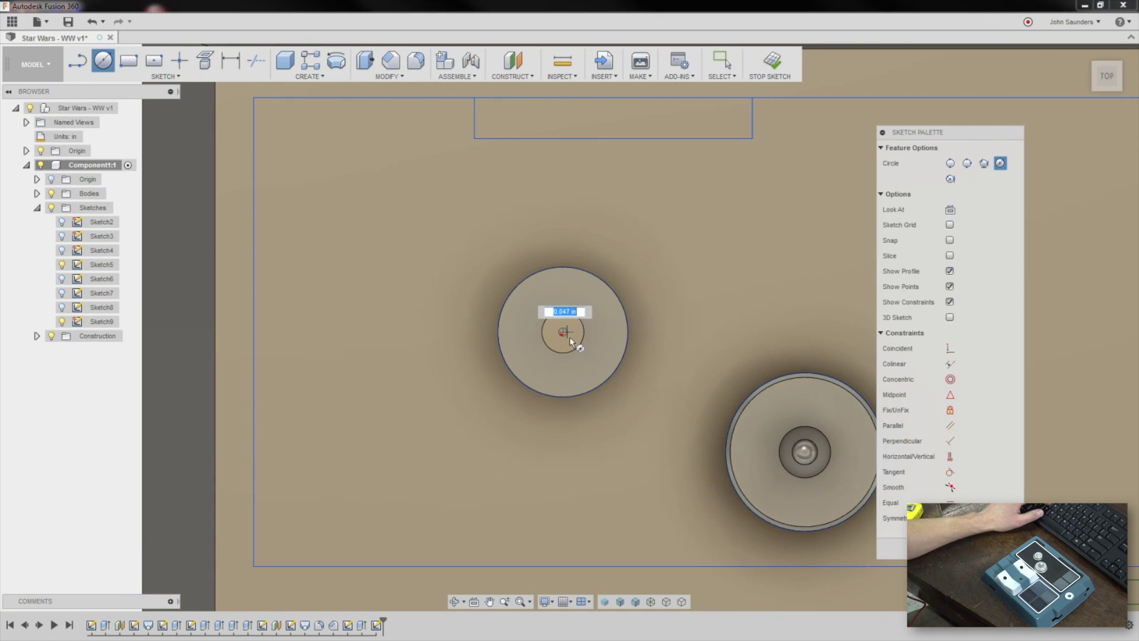
pyautogui.click(568, 332)
pyautogui.press('e')
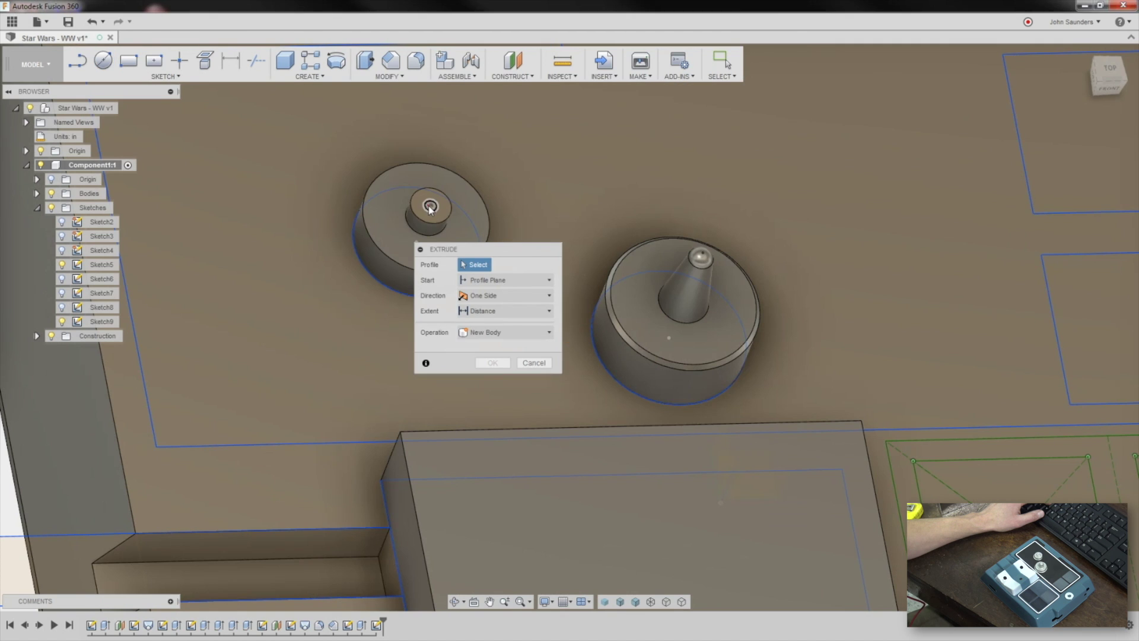
pyautogui.click(429, 208)
pyautogui.write('-.1')
pyautogui.press('Return')
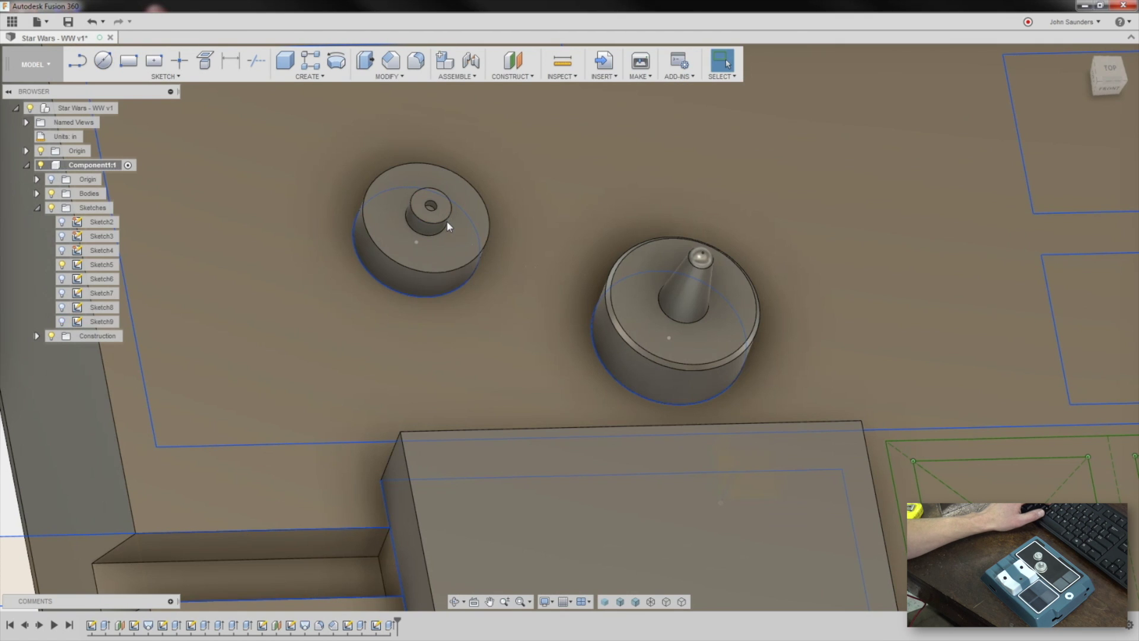
# Extrude the large panel profile surrounding the knobs and the two rectangular windows 0.02 in above the top face.
pyautogui.scroll(-5, 445, 223)
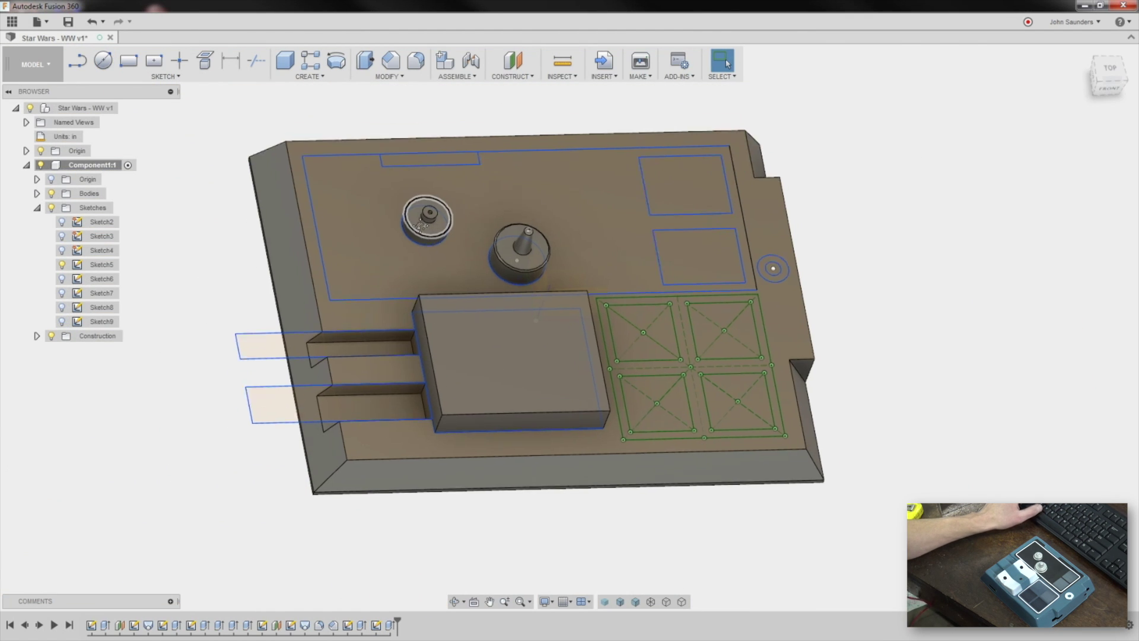
pyautogui.moveTo(420, 226); pyautogui.dragTo(419, 224, button='middle')
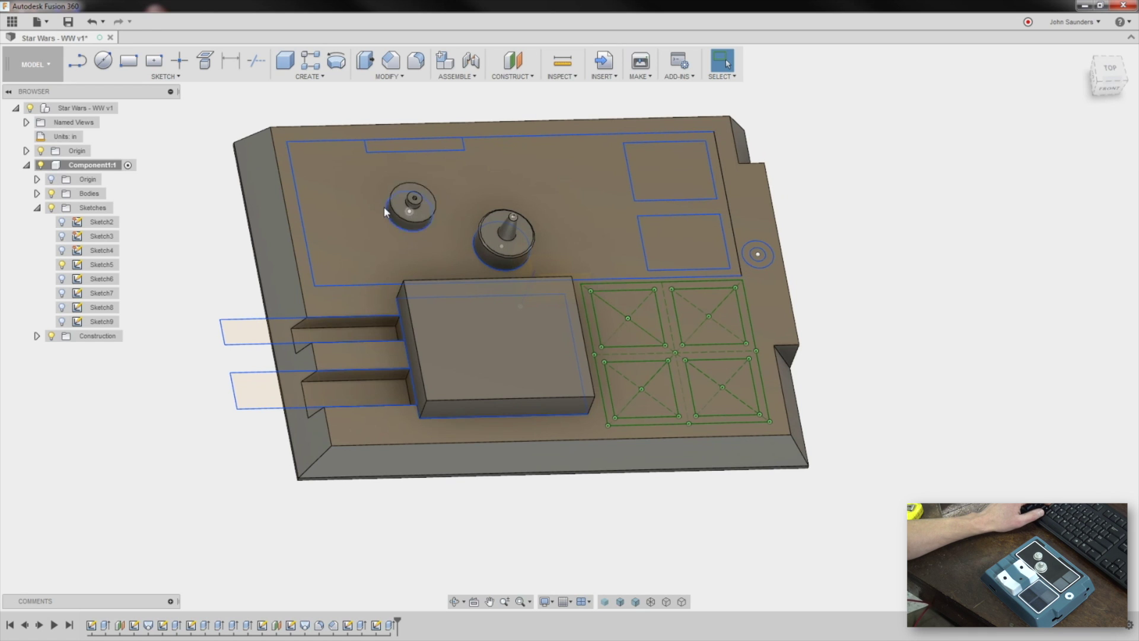
pyautogui.press('e')
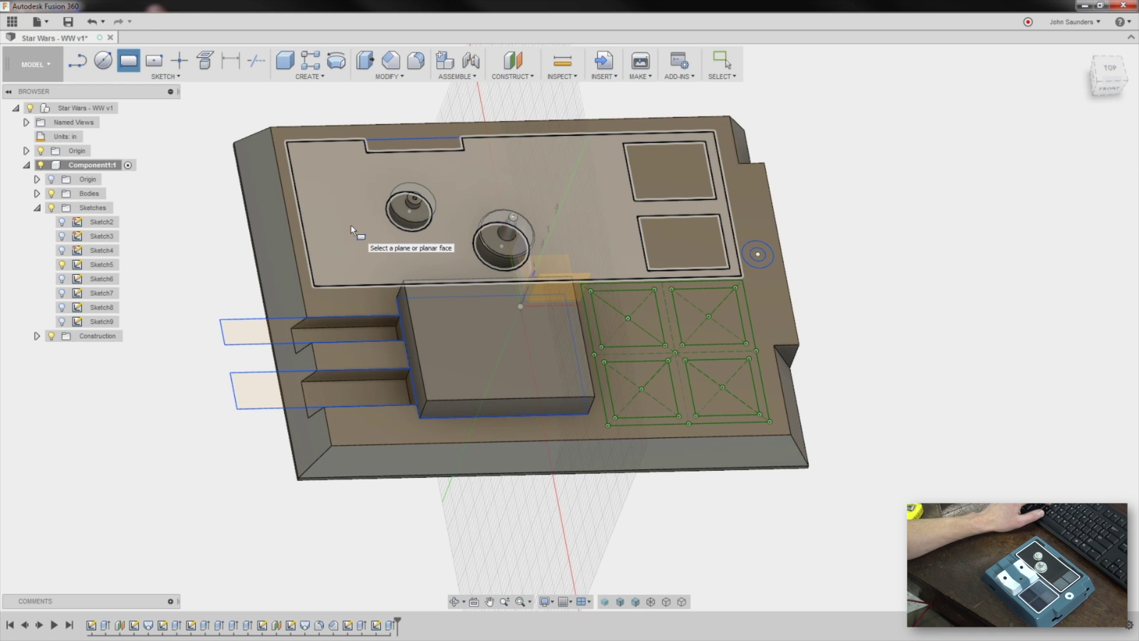
pyautogui.click(351, 225)
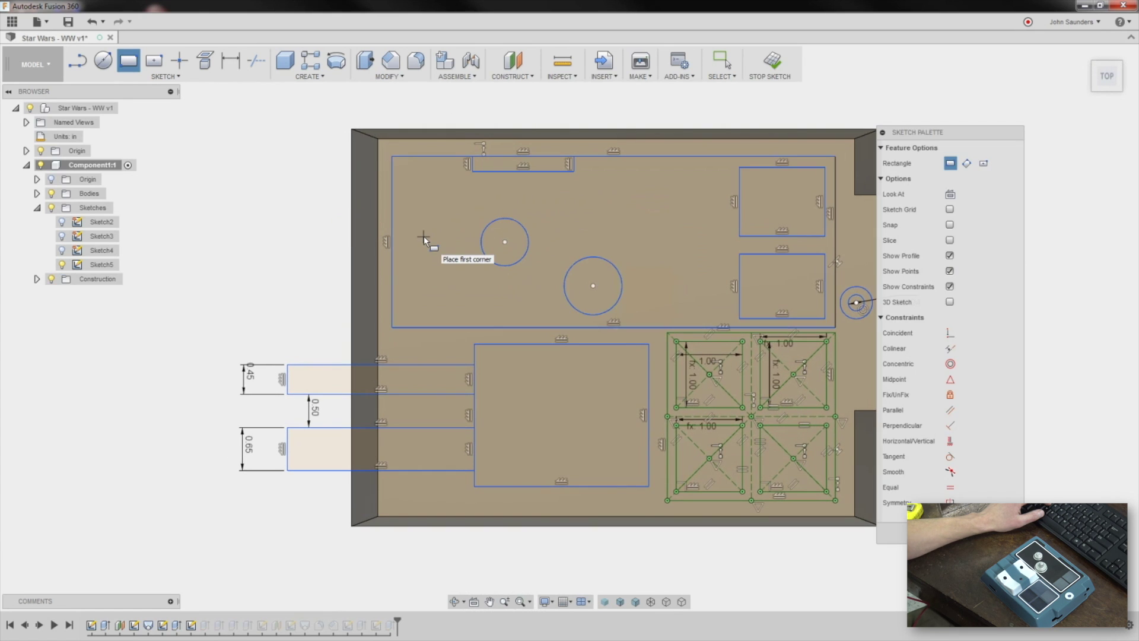
pyautogui.press('e')
pyautogui.click(344, 247)
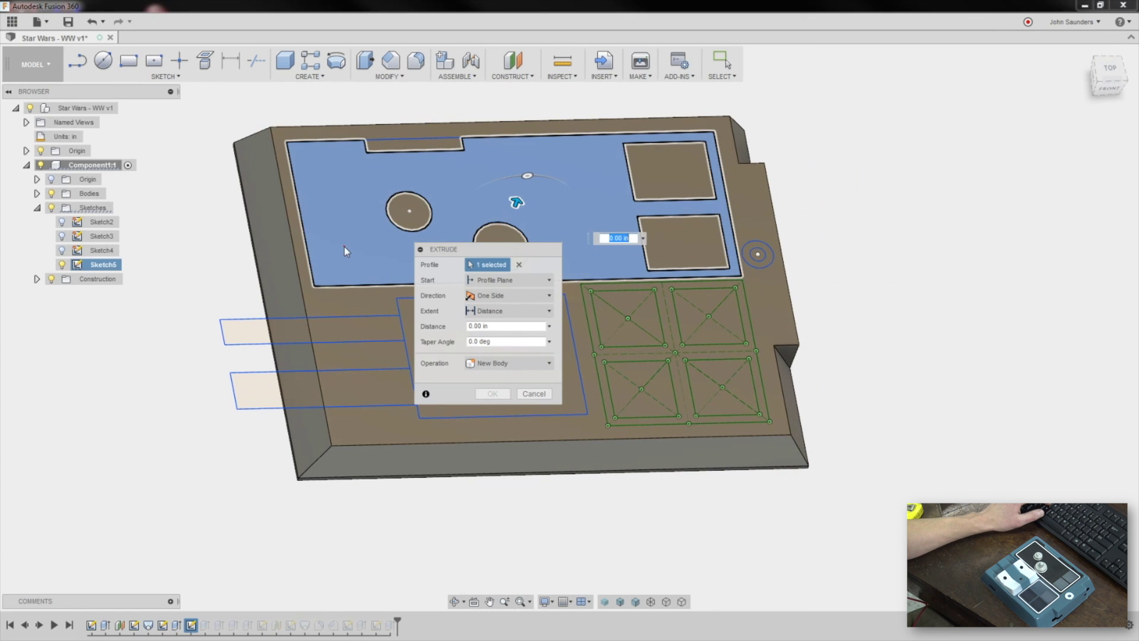
pyautogui.write('0')
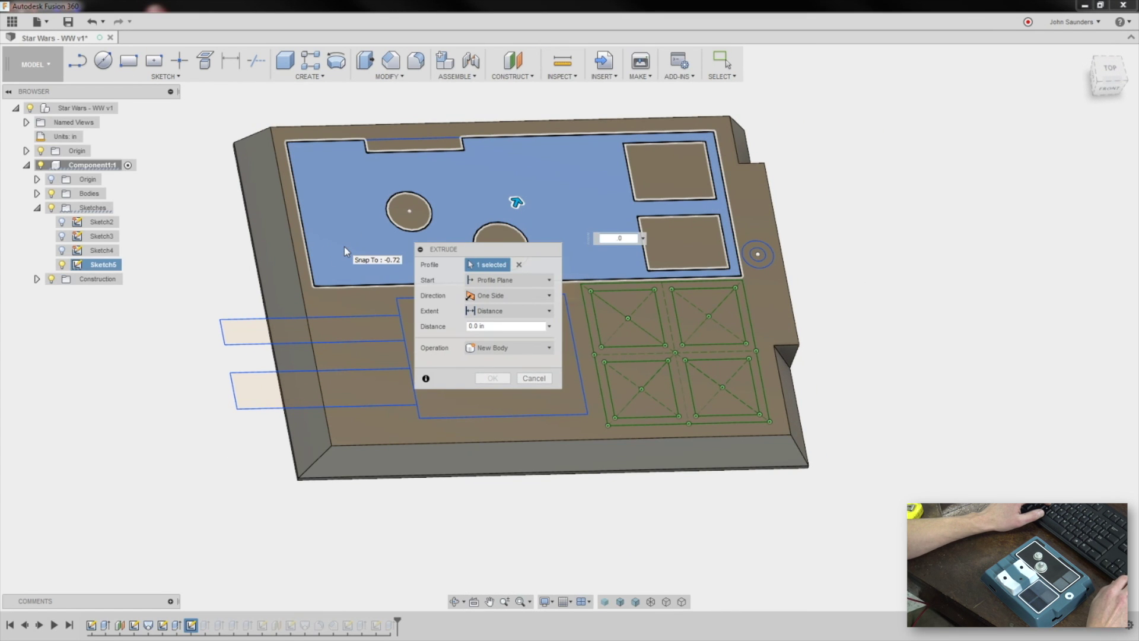
pyautogui.write('.02')
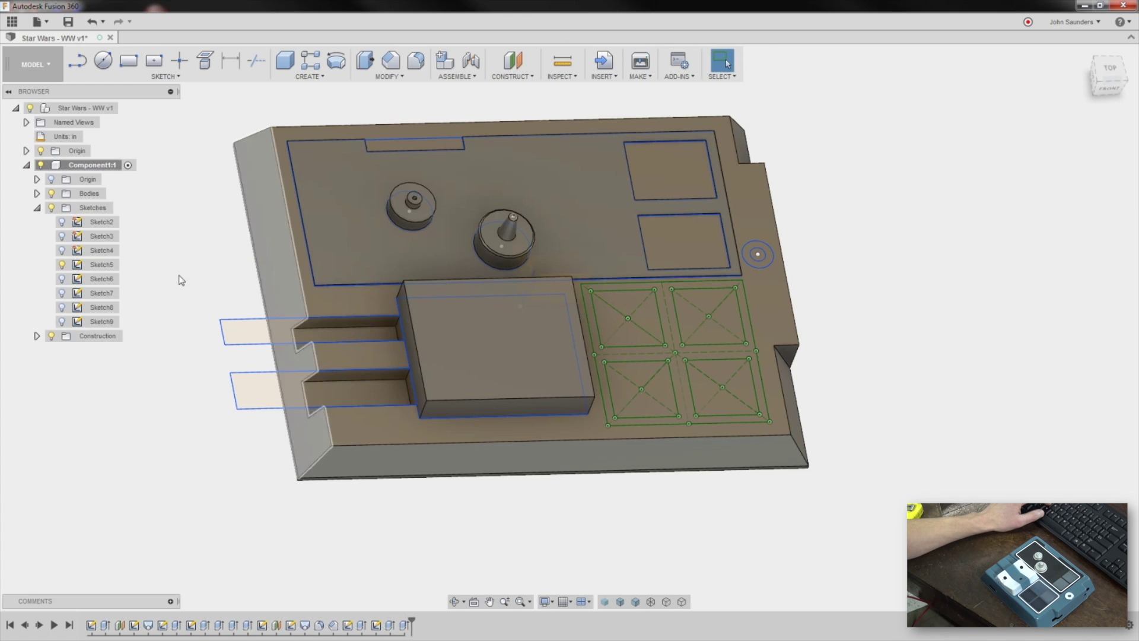
pyautogui.click(62, 265)
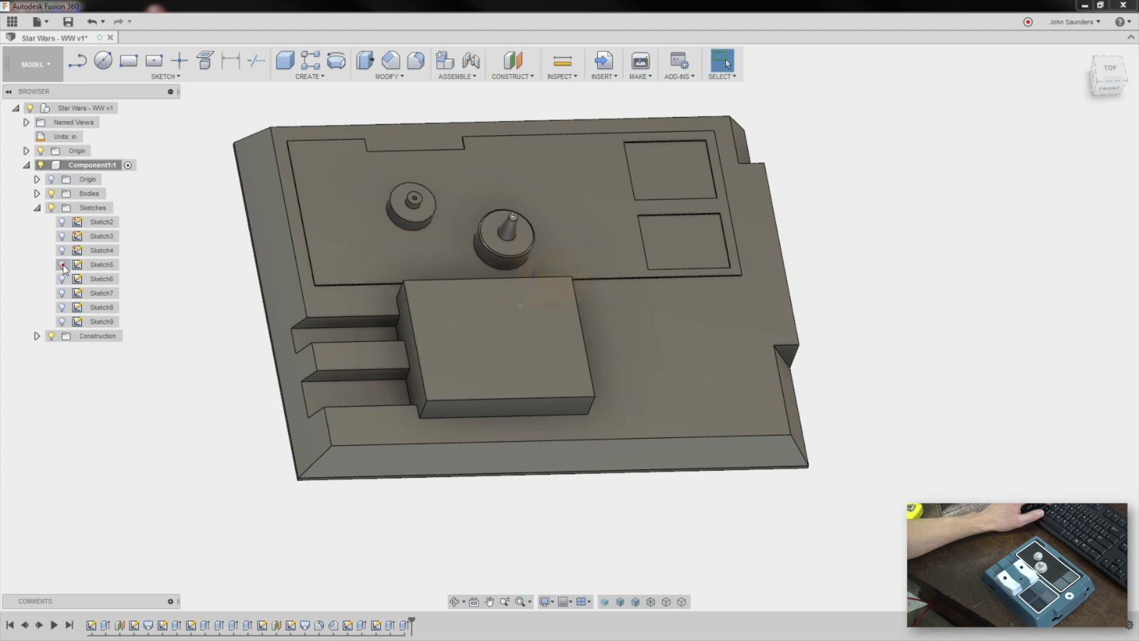
pyautogui.click(62, 264)
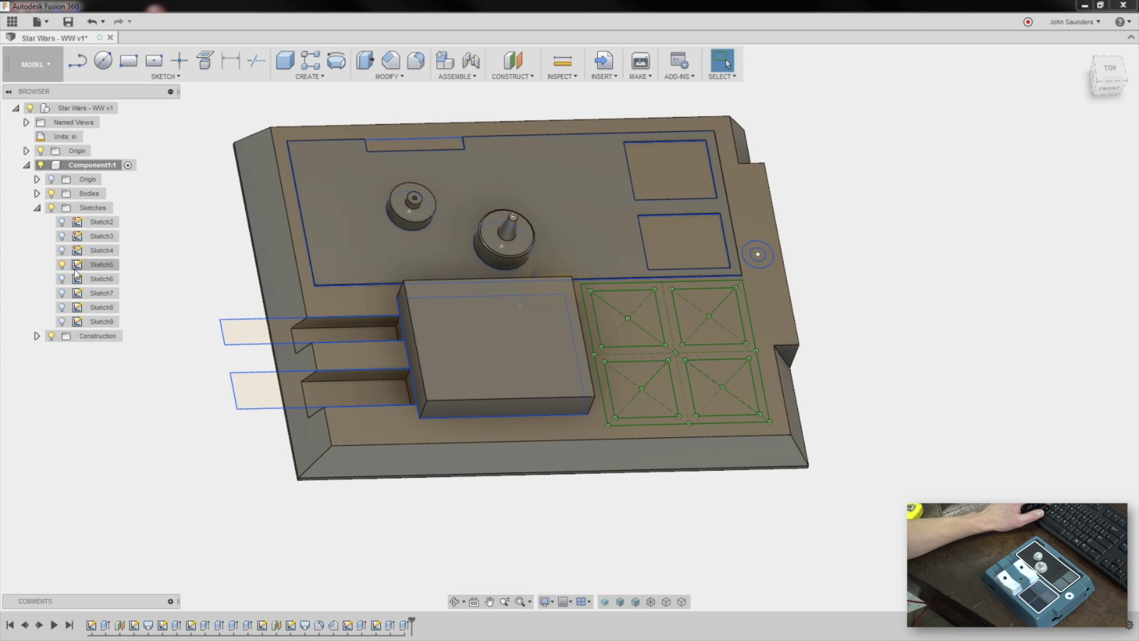
# Cut the two rectangular windows inside the raised panel 0.05 in deep into the body.
pyautogui.keyDown('shift'); pyautogui.moveTo(213, 251); pyautogui.dragTo(221, 236, button='middle'); pyautogui.keyUp('shift')
pyautogui.press('e')
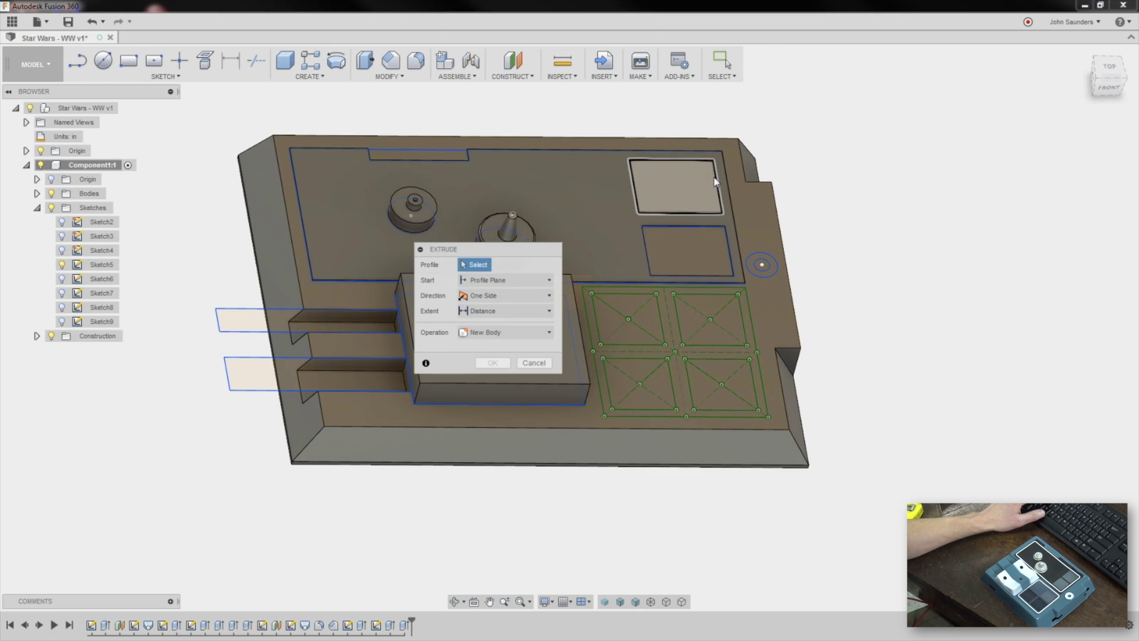
pyautogui.click(712, 186)
pyautogui.click(691, 255)
pyautogui.write('-0')
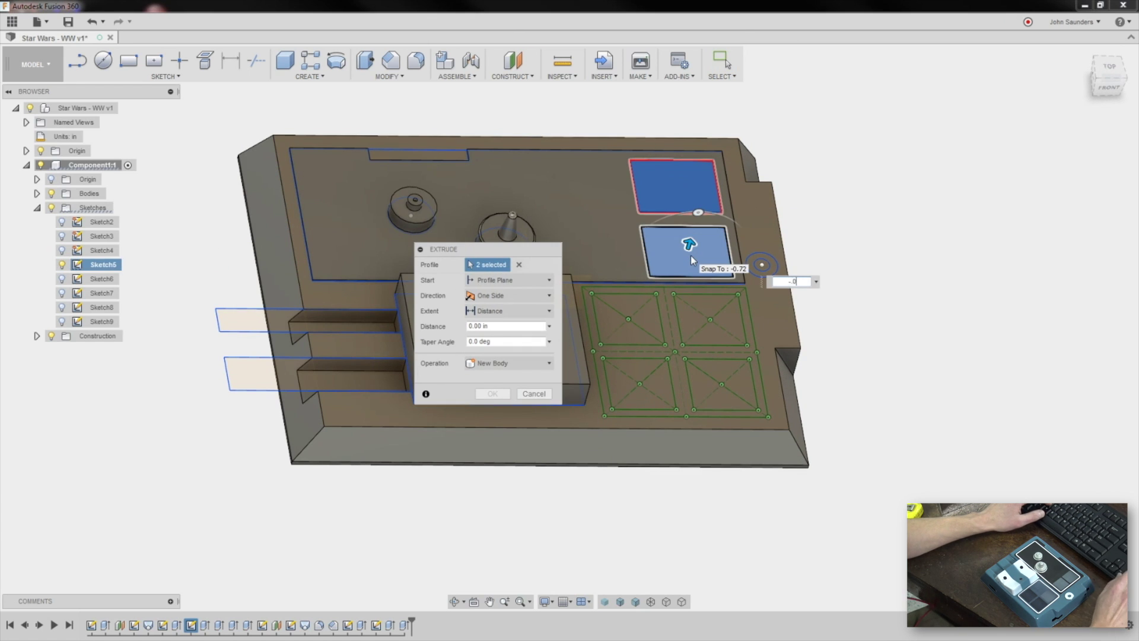
pyautogui.write('5')
pyautogui.press('Return')
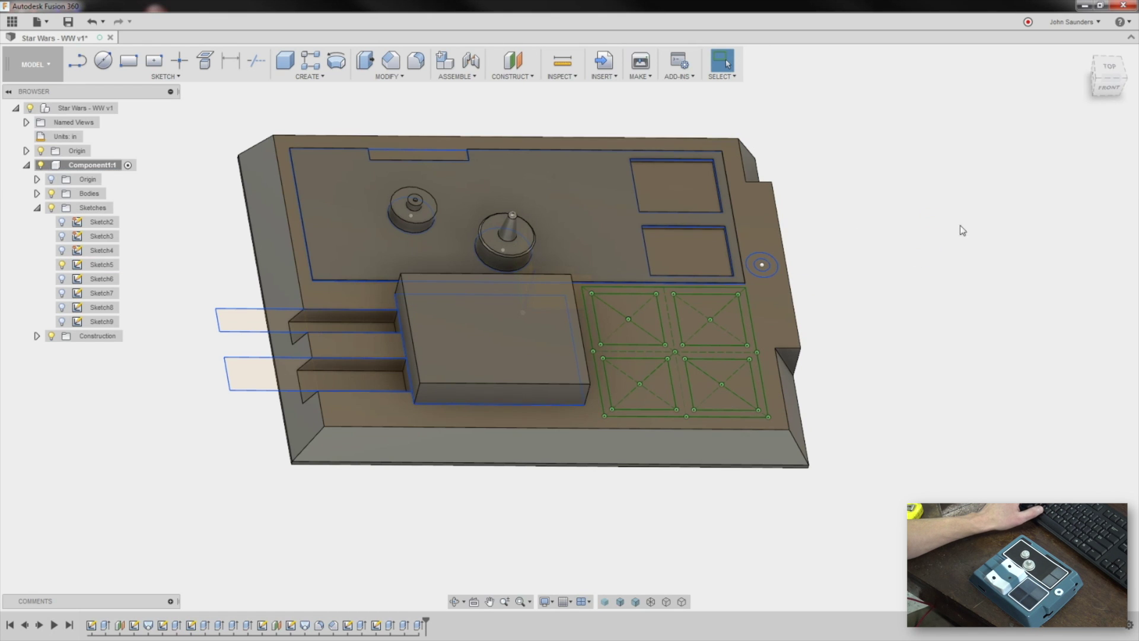
# Cut the four square button profiles beside the raised block 0.05 in deep into the body.
pyautogui.moveTo(928, 237); pyautogui.dragTo(934, 236, button='middle')
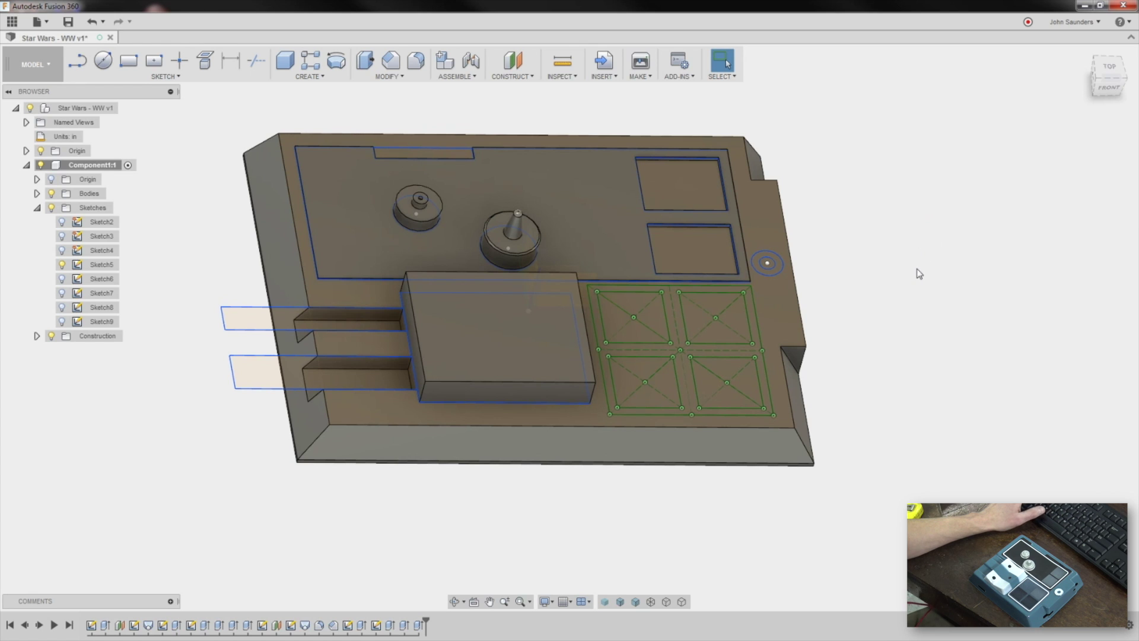
pyautogui.press('e')
pyautogui.click(632, 308)
pyautogui.click(735, 317)
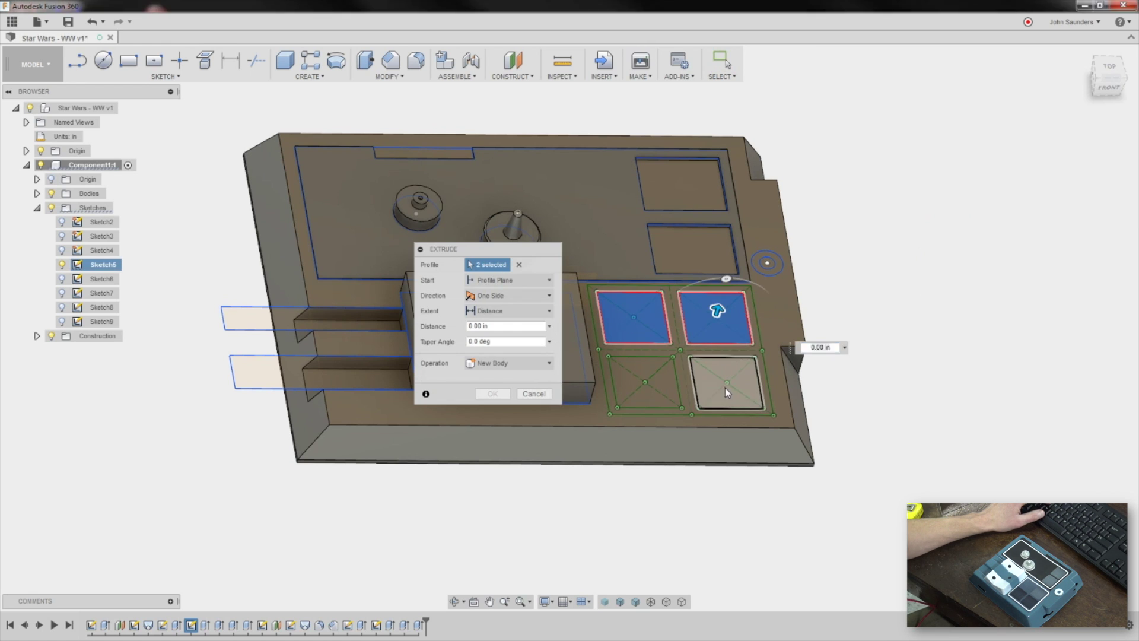
pyautogui.click(725, 387)
pyautogui.click(664, 394)
pyautogui.write('-.05')
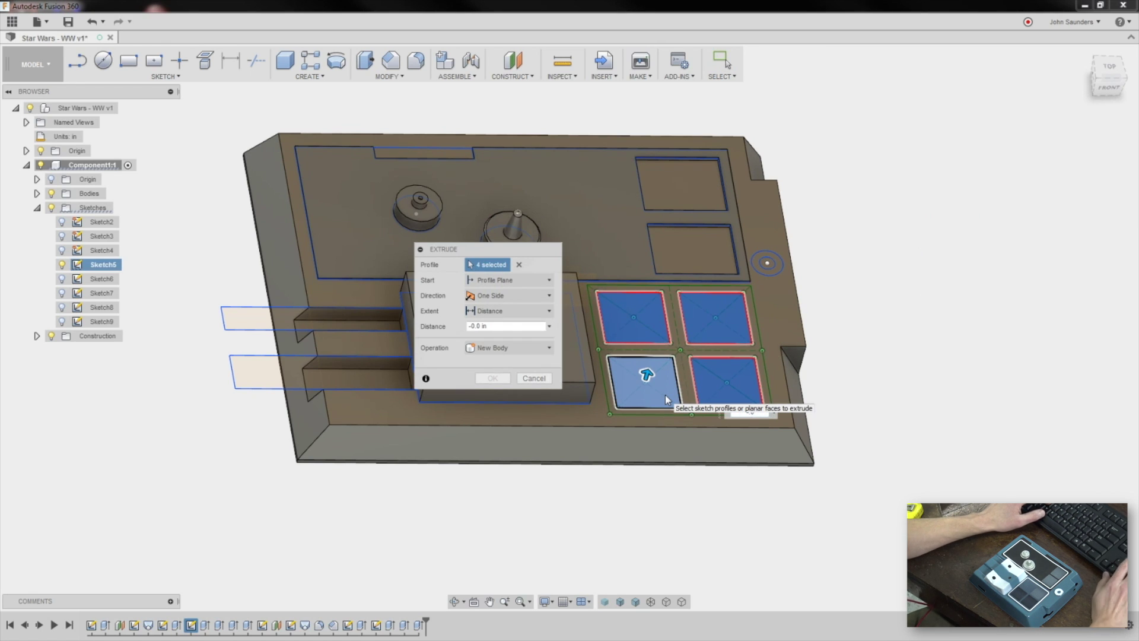
pyautogui.press('Return')
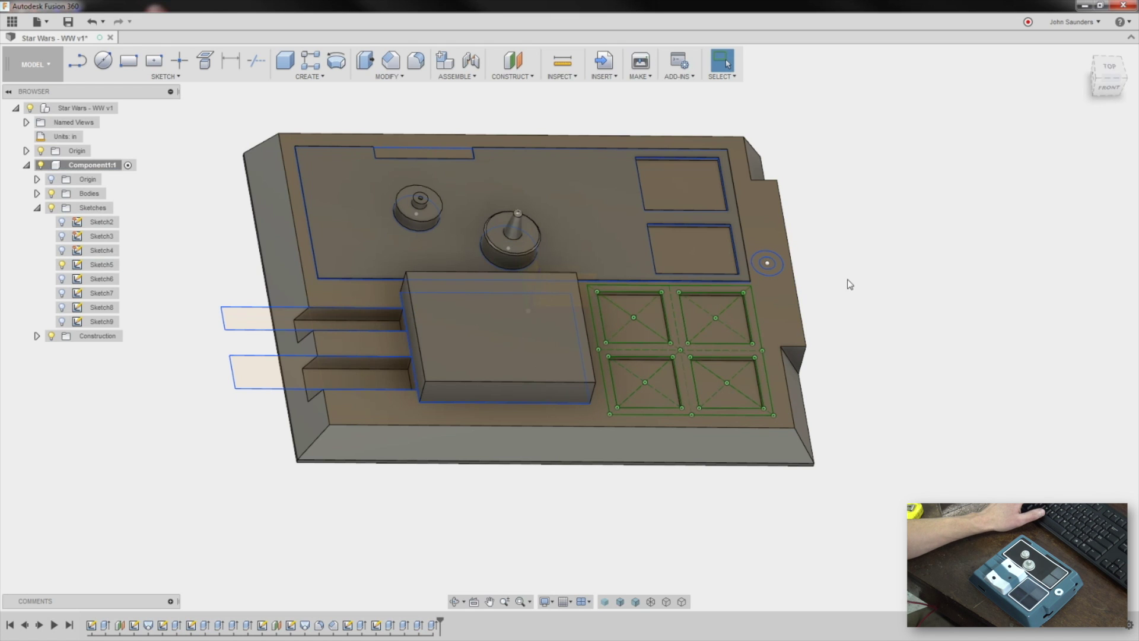
# Extrude the ring between the two concentric circles near the body's notched end 0.06 in upward.
pyautogui.scroll(5, 847, 284)
pyautogui.press('e')
pyautogui.click(719, 254)
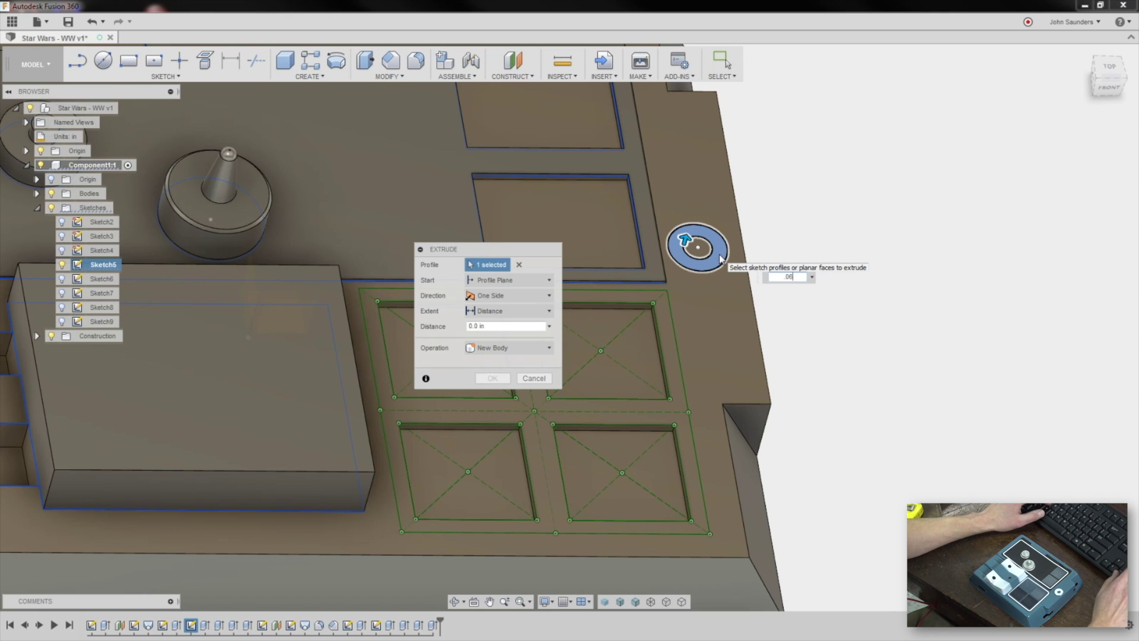
pyautogui.write('.06')
pyautogui.press('Return')
pyautogui.scroll(-5, 992, 310)
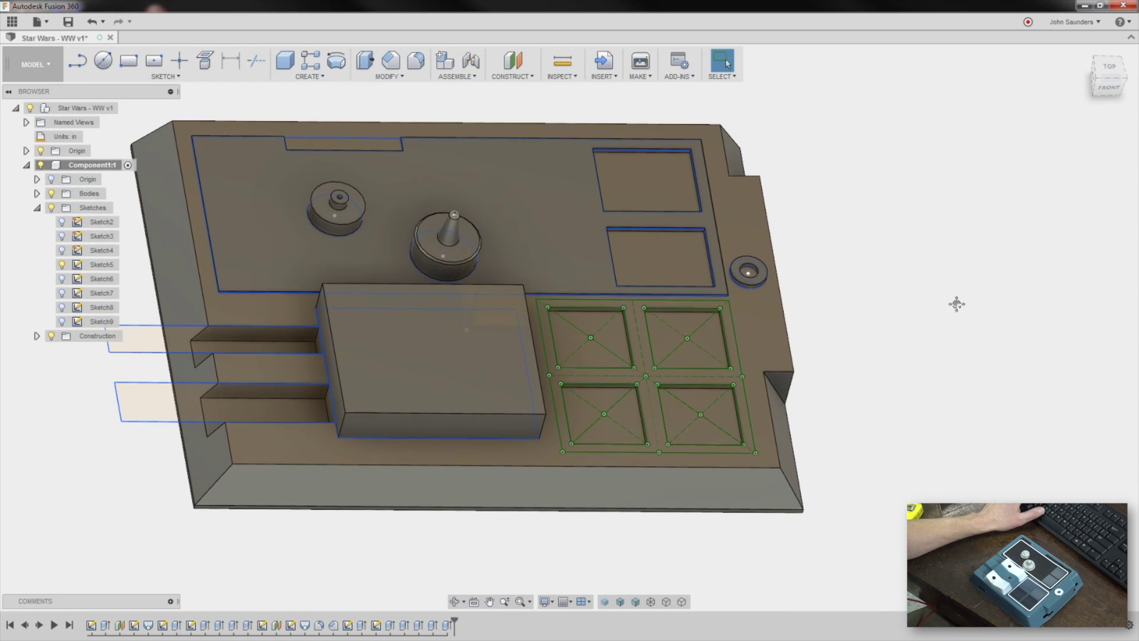
# Hide the top-face layout sketch, Sketch5, so only the solid model is displayed.
pyautogui.moveTo(959, 308)
pyautogui.keyDown('shift'); pyautogui.mouseDown(button='middle')
pyautogui.moveTo(868, 331)
pyautogui.moveTo(943, 325)
pyautogui.moveTo(999, 286)
pyautogui.moveTo(926, 269)
pyautogui.mouseUp(button='middle'); pyautogui.keyUp('shift')
pyautogui.scroll(-2, 999, 287)
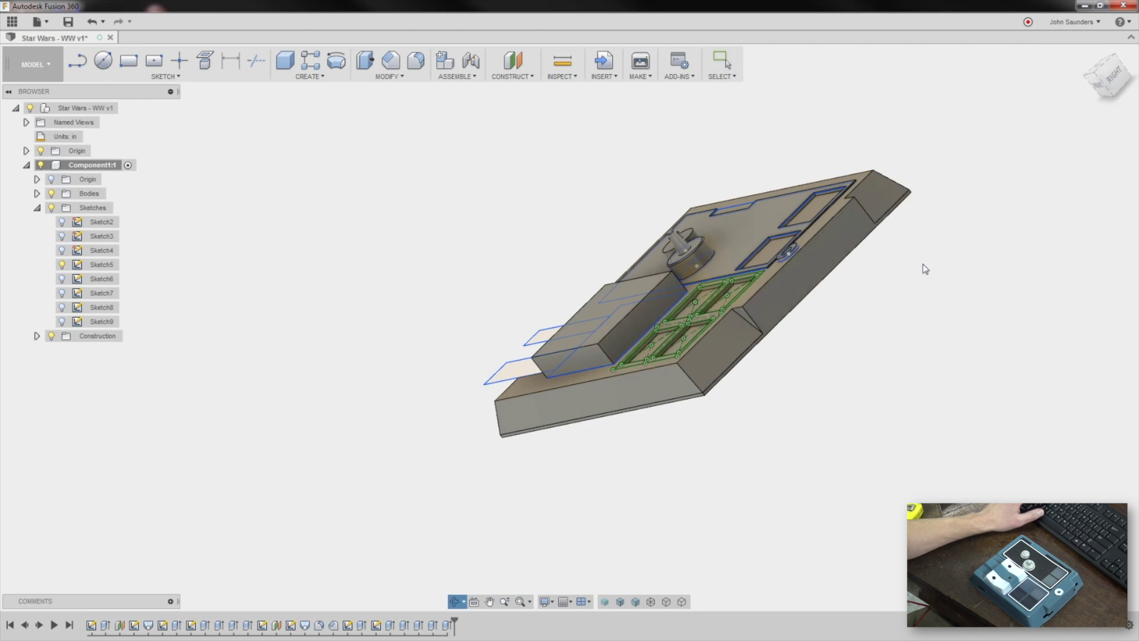
pyautogui.moveTo(545, 377); pyautogui.dragTo(606, 351, button='middle')
pyautogui.keyDown('shift'); pyautogui.moveTo(674, 320); pyautogui.dragTo(766, 279, button='middle'); pyautogui.keyUp('shift')
pyautogui.moveTo(765, 285); pyautogui.dragTo(638, 339, button='middle')
pyautogui.scroll(5, 628, 334)
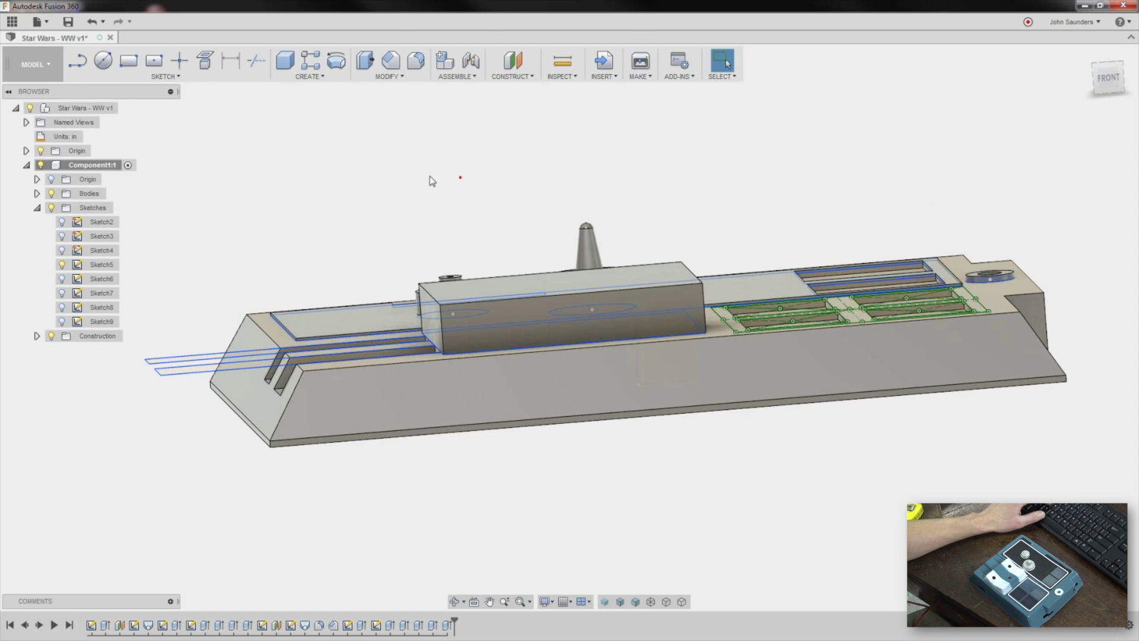
pyautogui.click(62, 264)
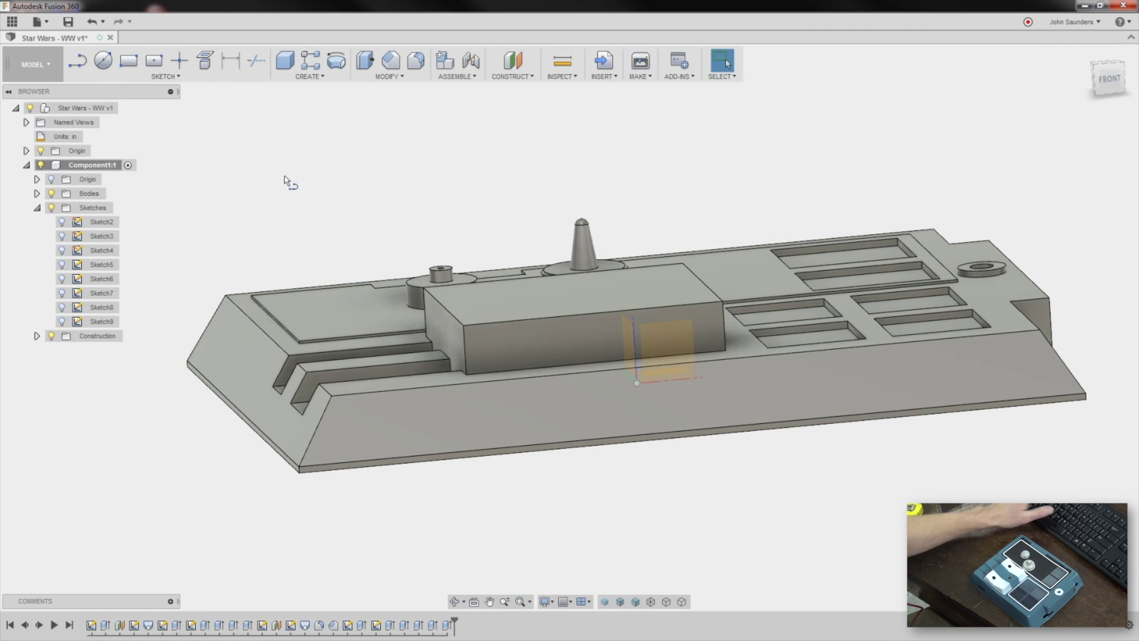
# Start a line sketch on the long front face of the raised block.
pyautogui.press('l')
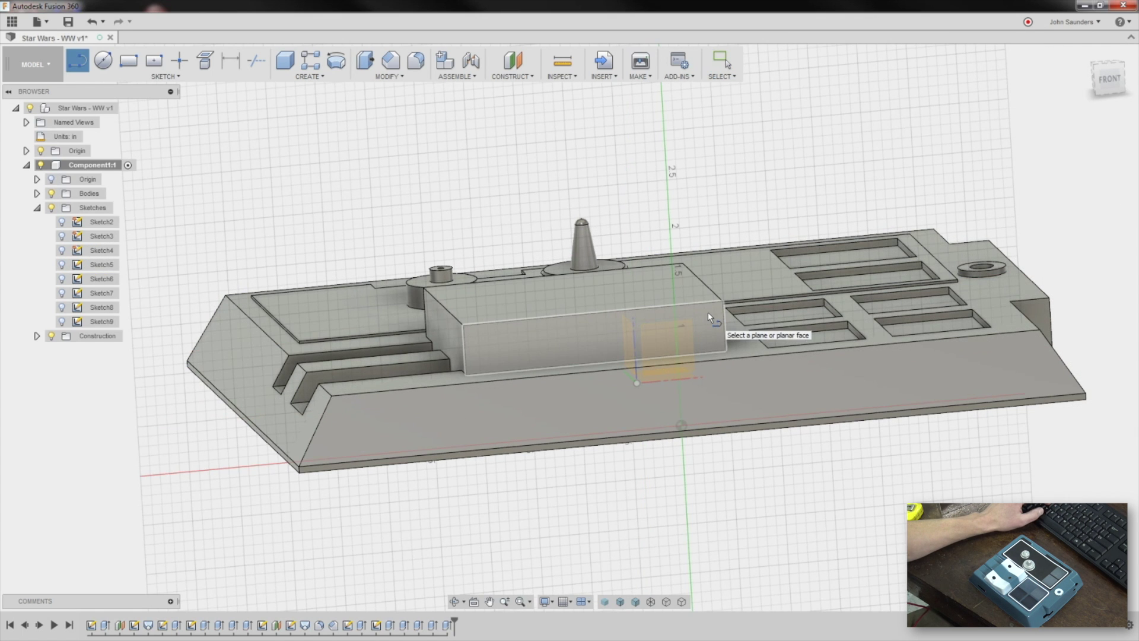
pyautogui.click(708, 313)
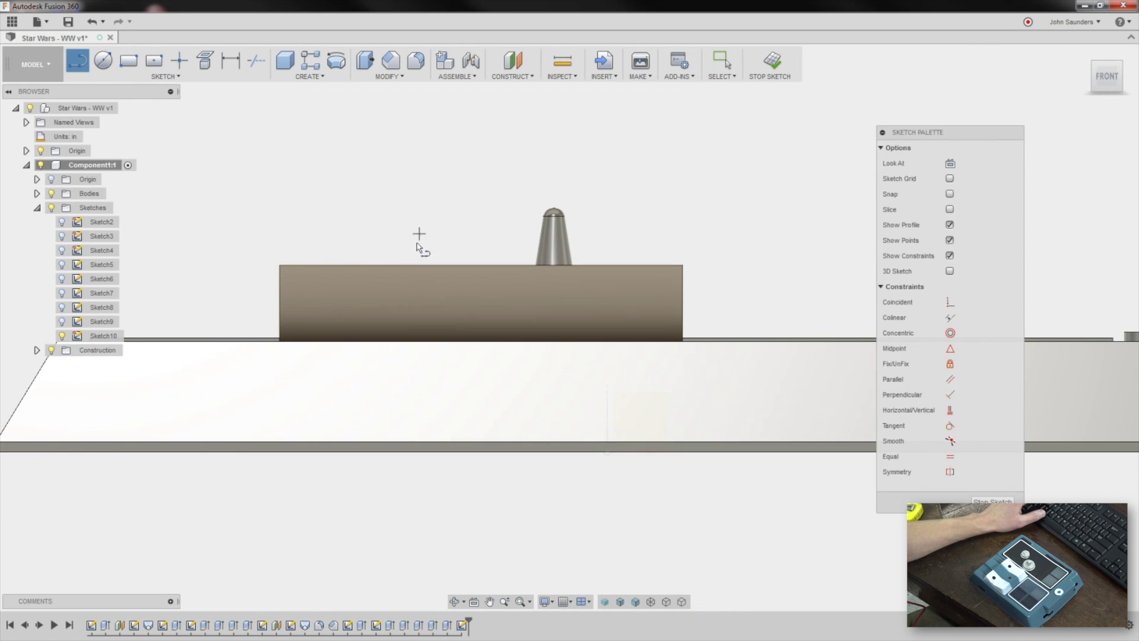
pyautogui.click(481, 264)
pyautogui.click(484, 338)
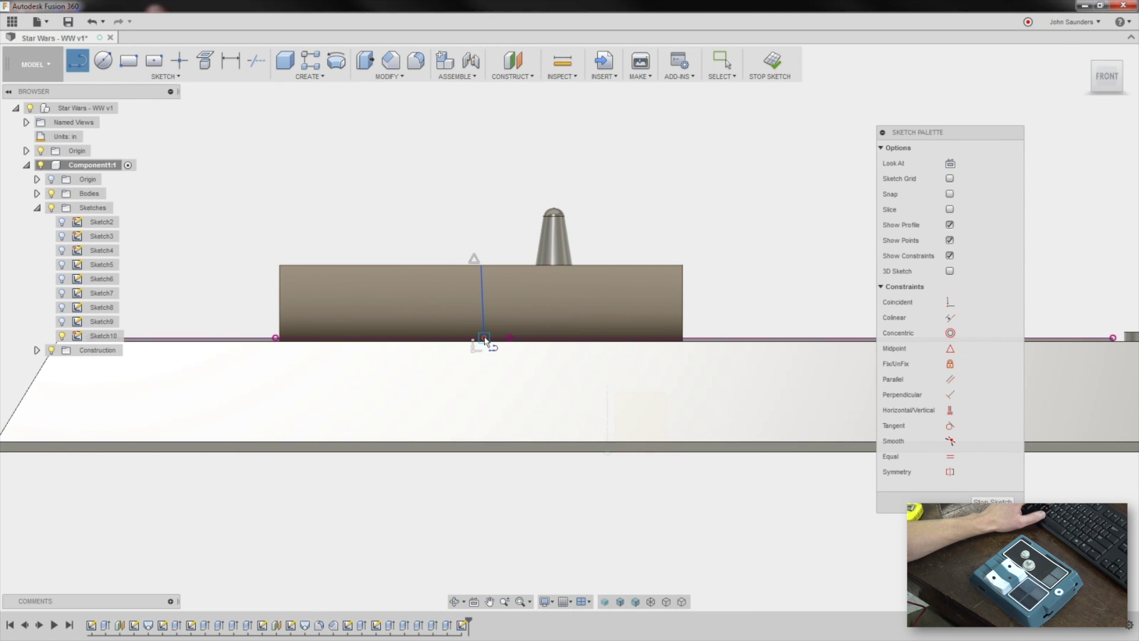
pyautogui.scroll(3, 467, 256)
pyautogui.hotkey('ctrl', 'z')
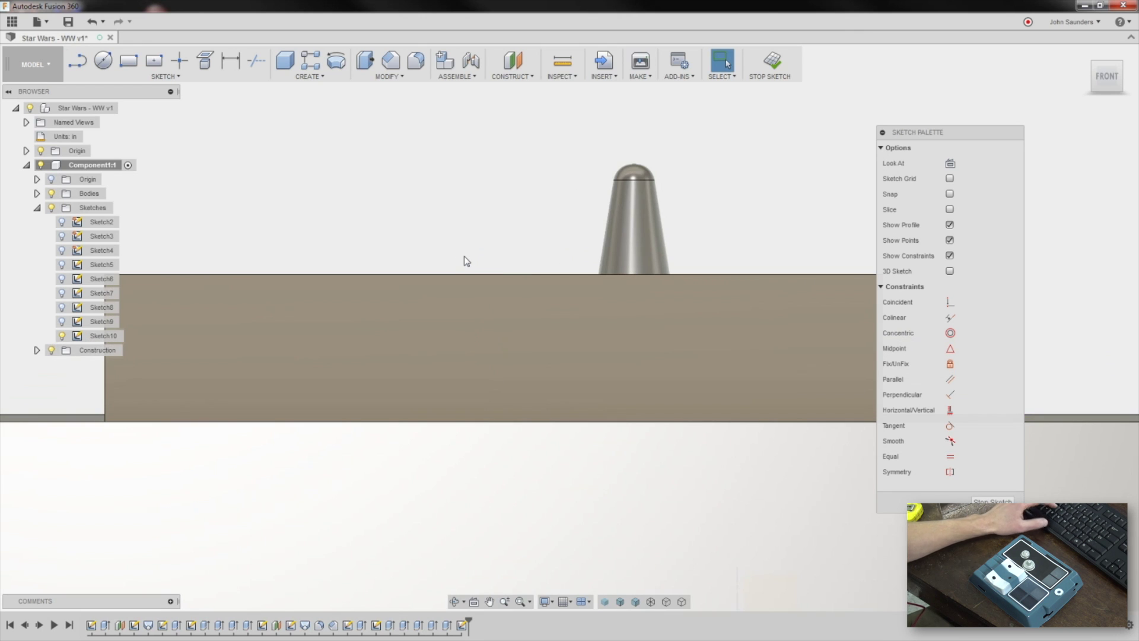
# Draw a vertical line between the midpoints of the block face's top and bottom edges and turn it into a construction line.
pyautogui.press('l')
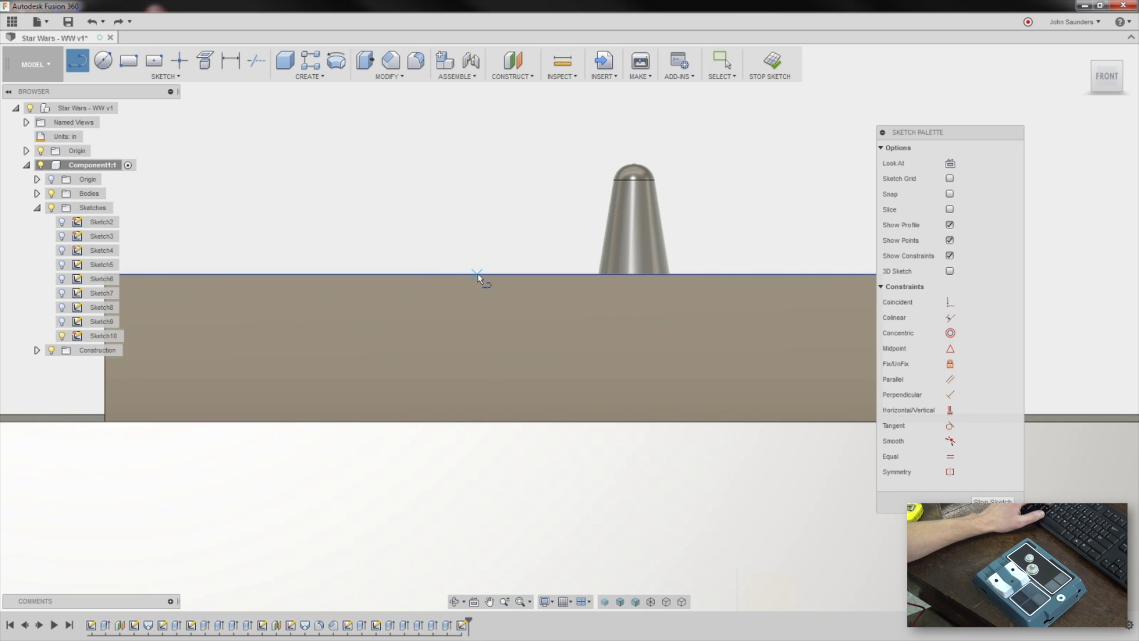
pyautogui.click(493, 278)
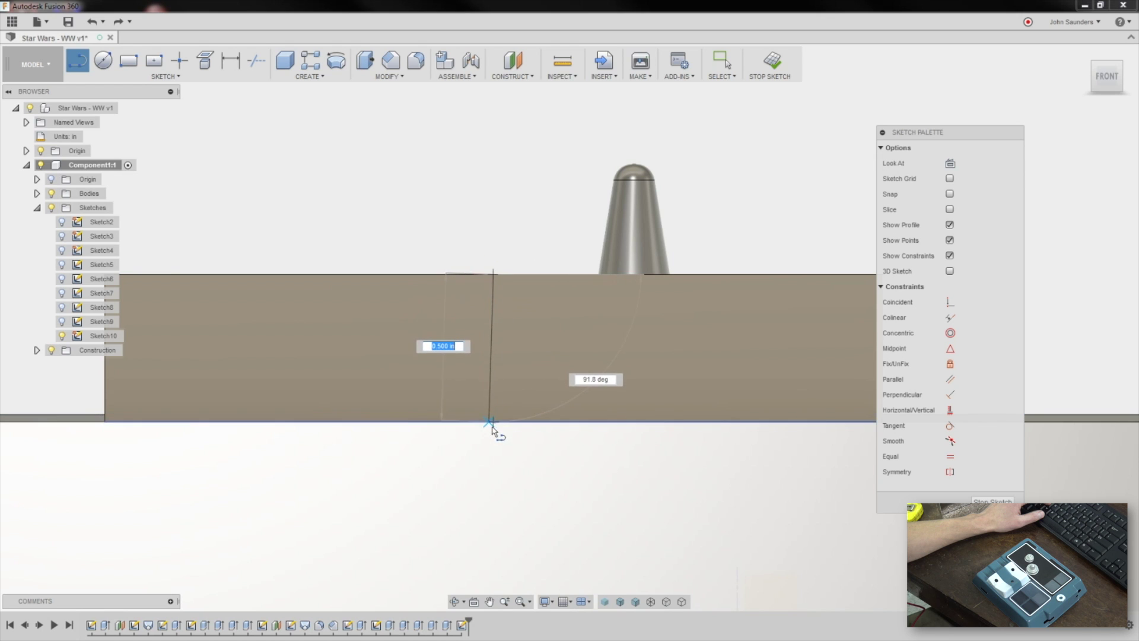
pyautogui.doubleClick(495, 421)
pyautogui.press('Escape')
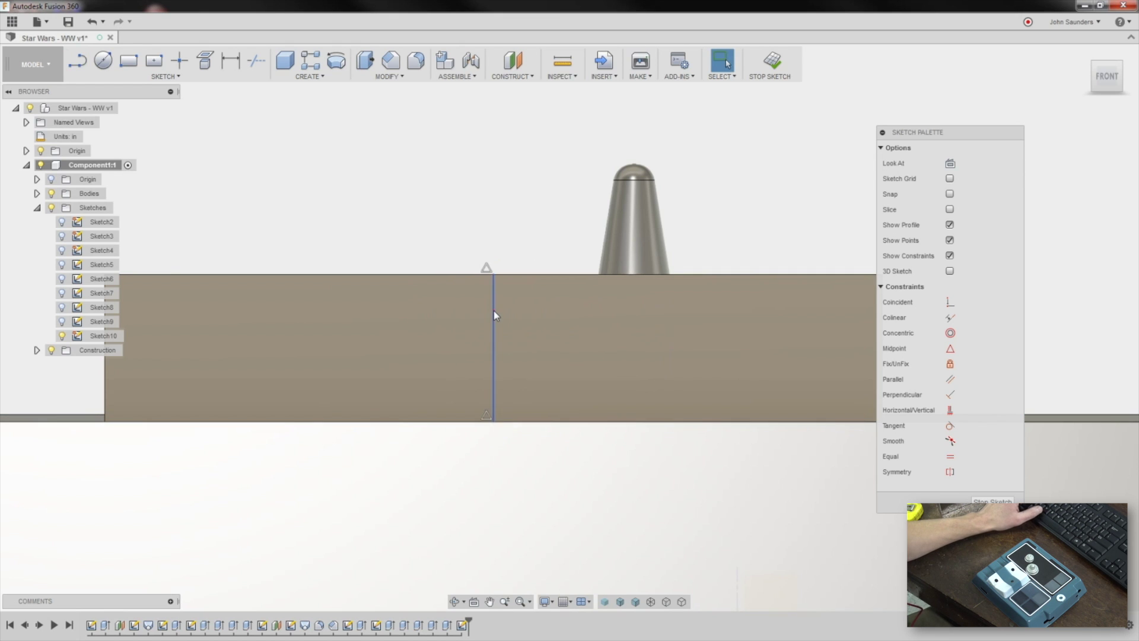
pyautogui.click(494, 310)
pyautogui.press('x')
pyautogui.scroll(-2, 442, 172)
pyautogui.moveTo(428, 185); pyautogui.dragTo(443, 183, button='middle')
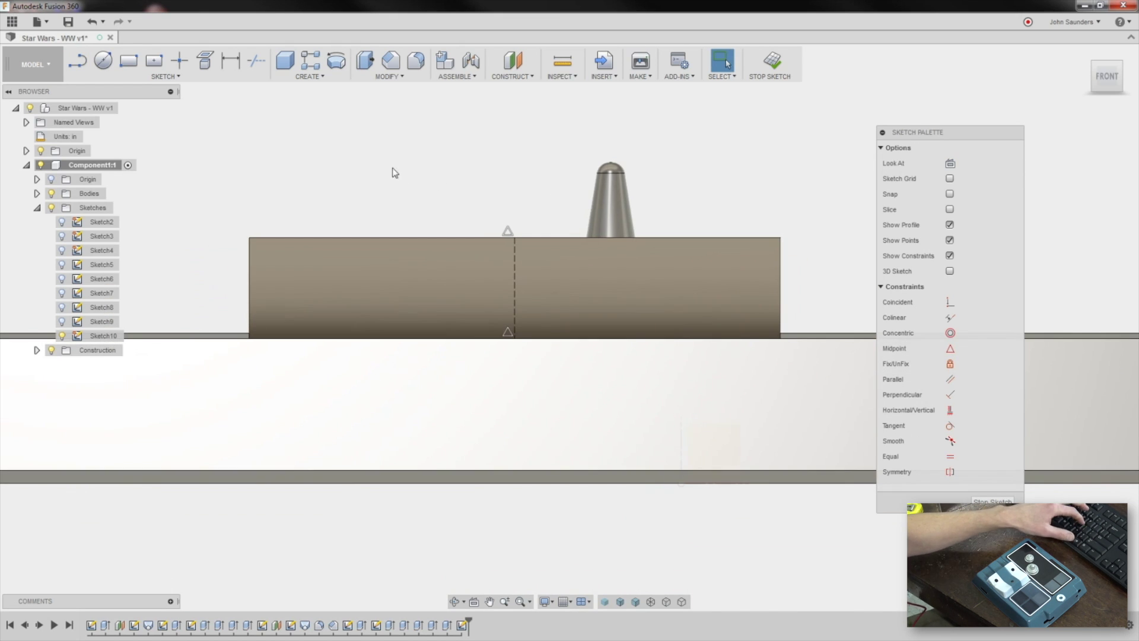
# Sketch a line rising about 52 degrees from the block's slot-side bottom corner to the top edge, and another about 1 in down to the centerline.
pyautogui.press('l')
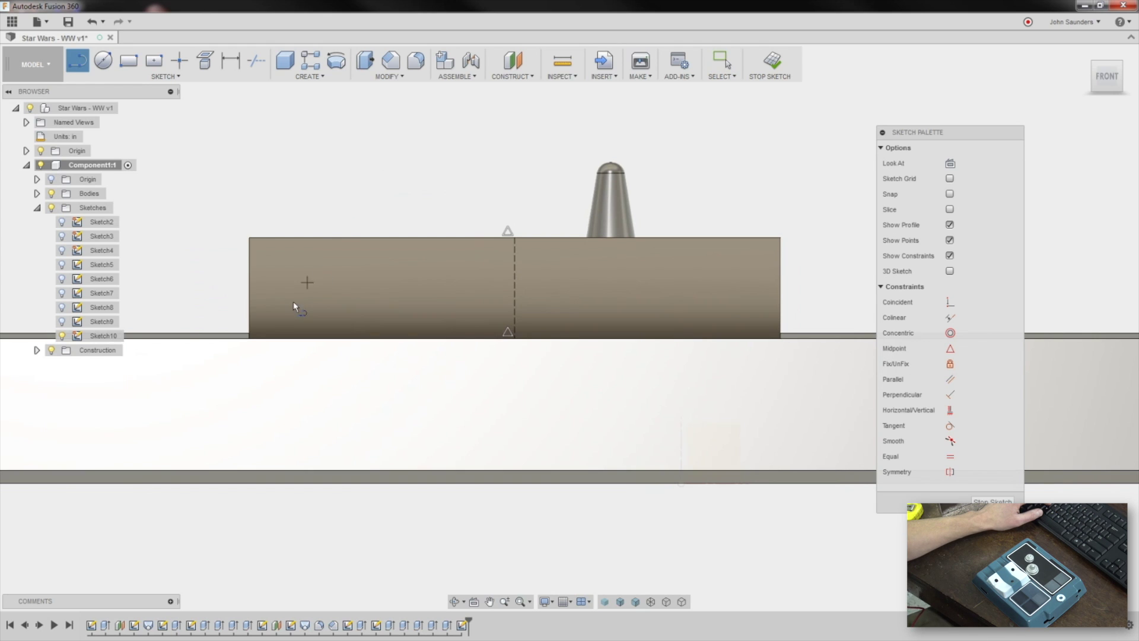
pyautogui.click(249, 339)
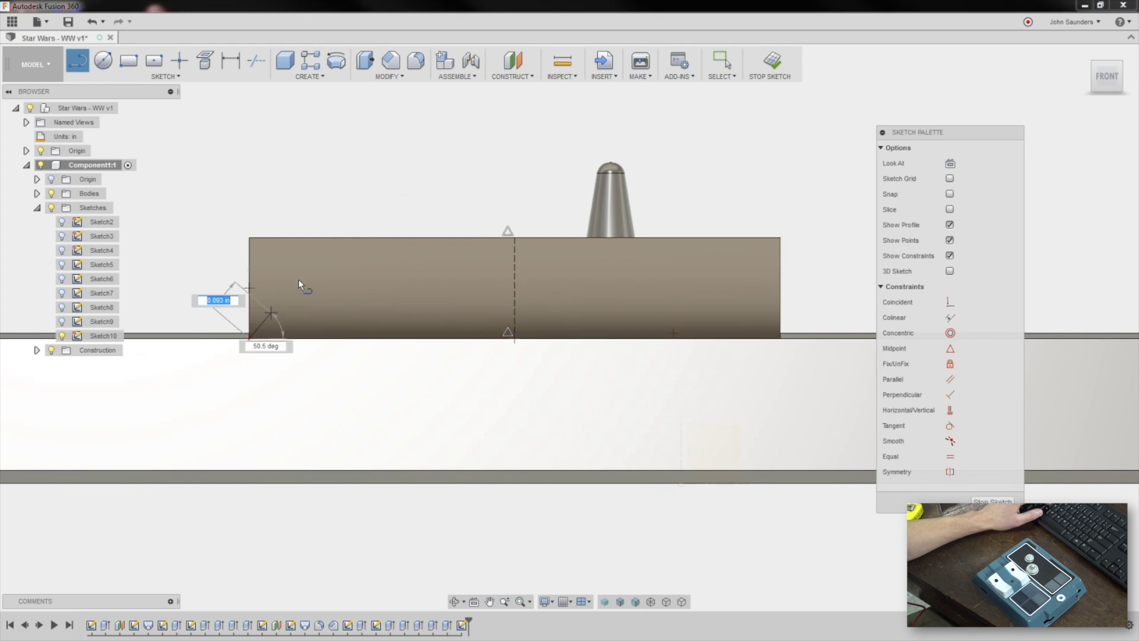
pyautogui.click(322, 239)
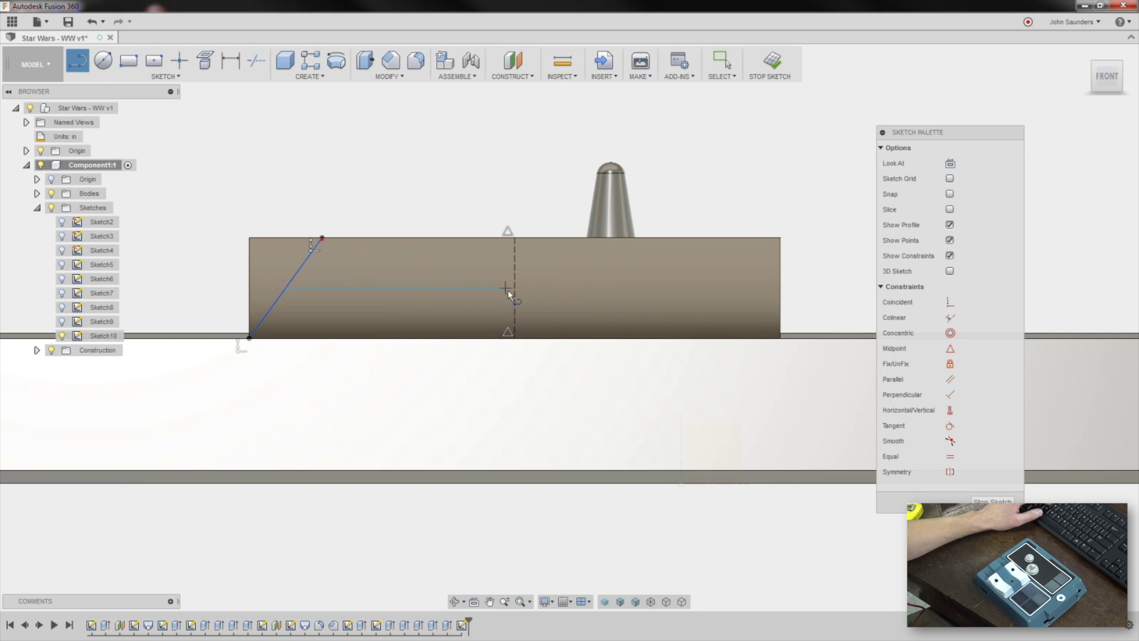
pyautogui.click(518, 298)
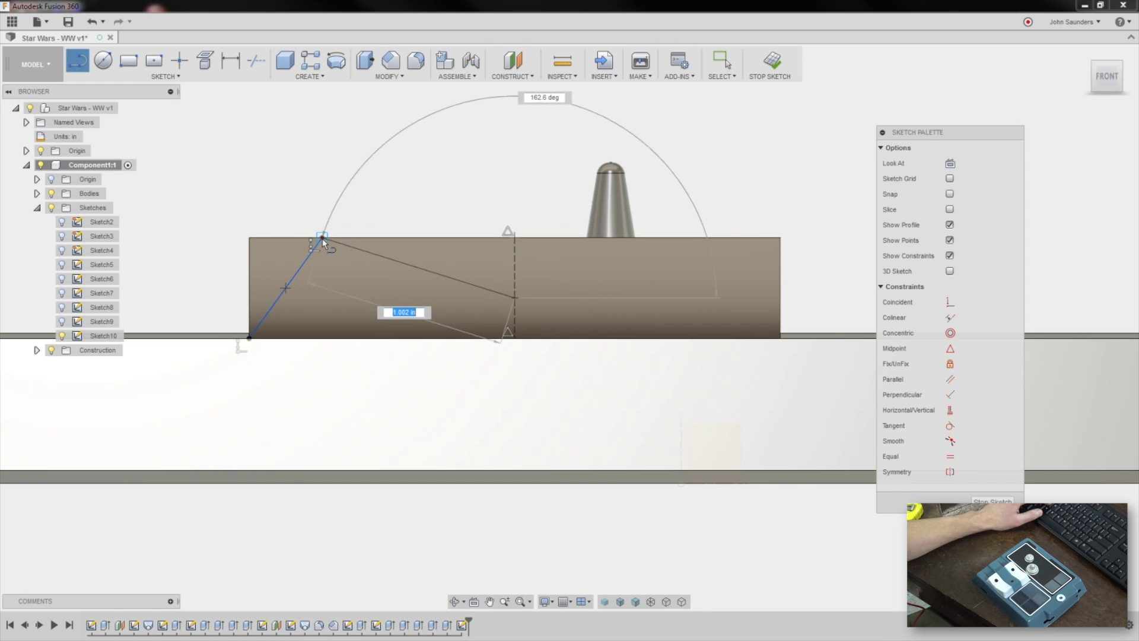
# Mirror the two slanted lines across the vertical construction line.
pyautogui.click(173, 76)
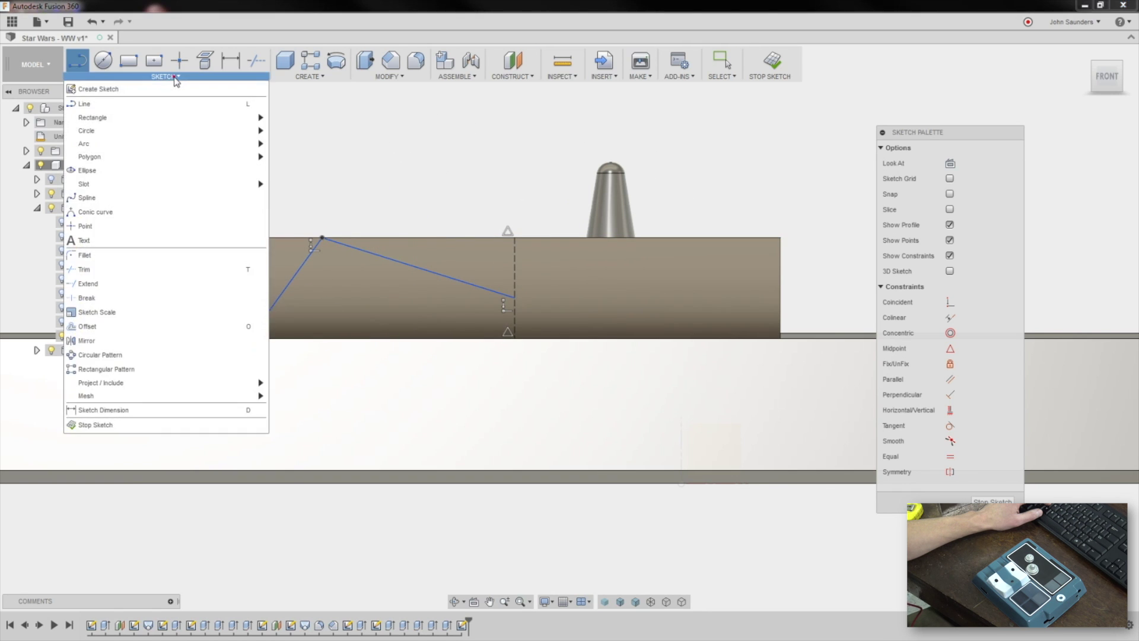
pyautogui.click(117, 336)
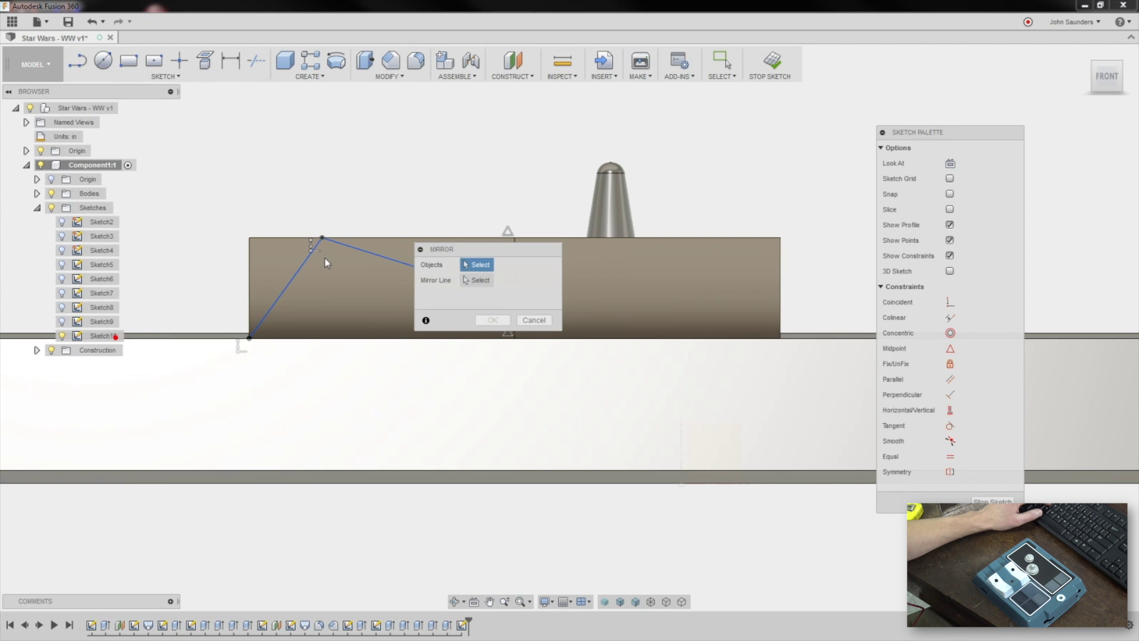
pyautogui.click(305, 258)
pyautogui.click(345, 247)
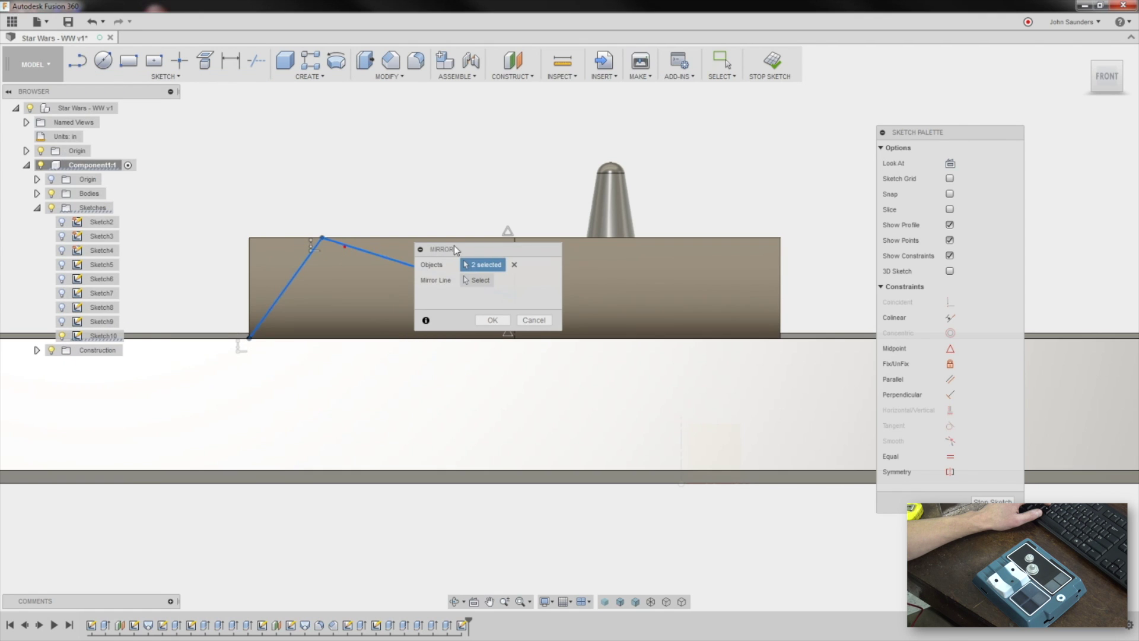
pyautogui.moveTo(455, 245); pyautogui.dragTo(351, 128)
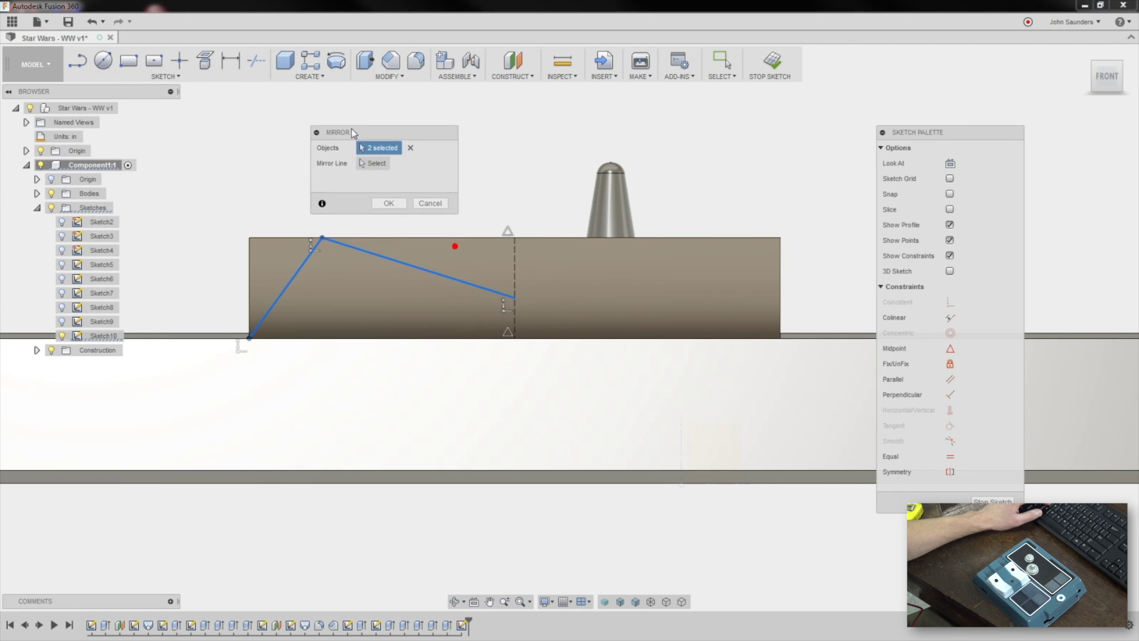
pyautogui.click(370, 166)
pyautogui.click(514, 255)
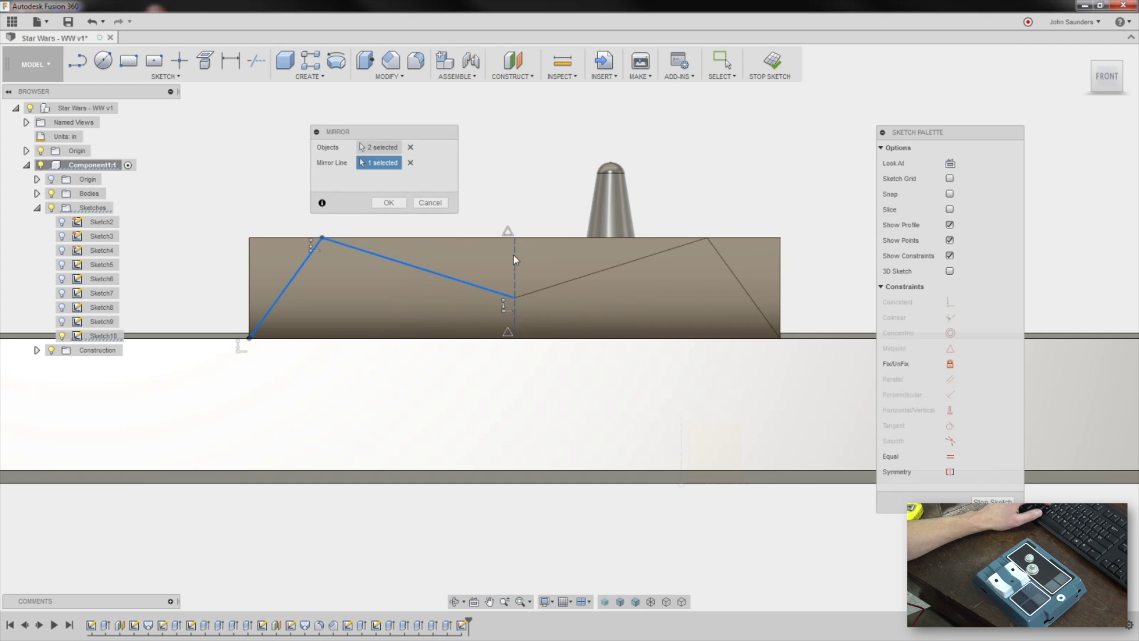
pyautogui.click(388, 202)
# Cut the two corner triangles and the middle V profile 2.20 in through the raised block.
pyautogui.scroll(-2, 383, 191)
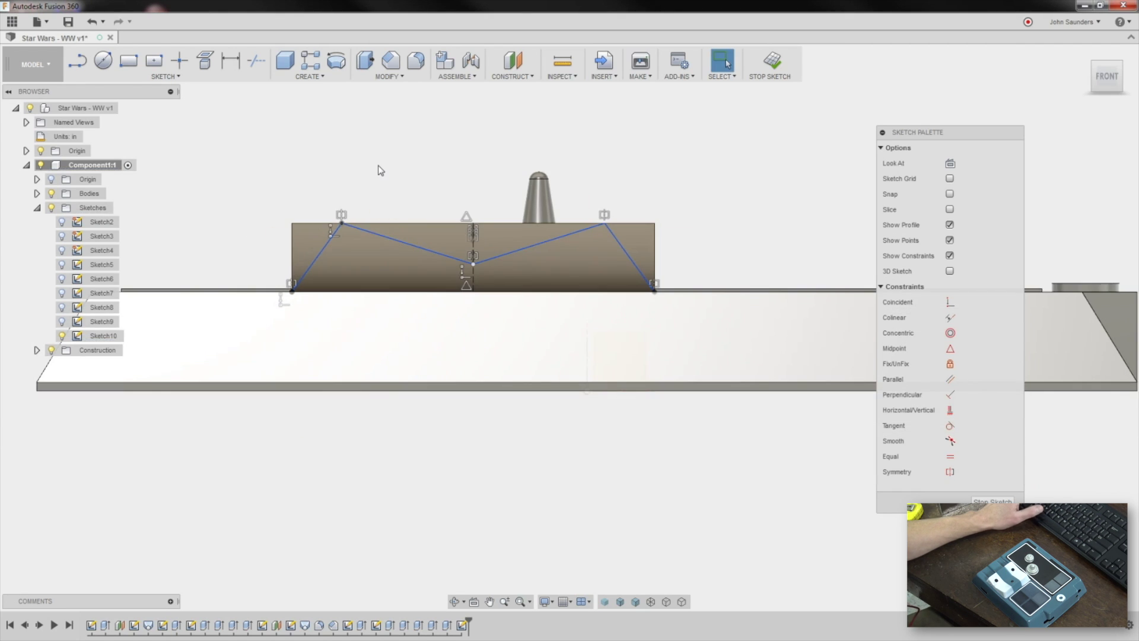
pyautogui.press('e')
pyautogui.click(304, 243)
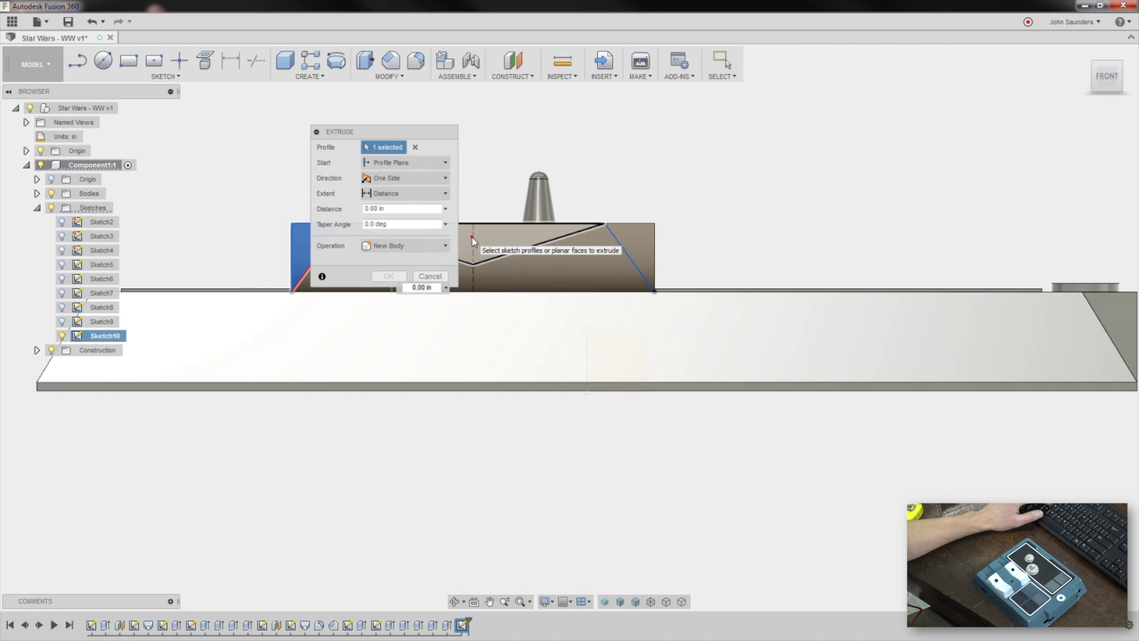
pyautogui.click(471, 236)
pyautogui.click(646, 239)
pyautogui.scroll(-1, 707, 164)
pyautogui.keyDown('shift'); pyautogui.moveTo(707, 164); pyautogui.dragTo(747, 409, button='middle'); pyautogui.keyUp('shift')
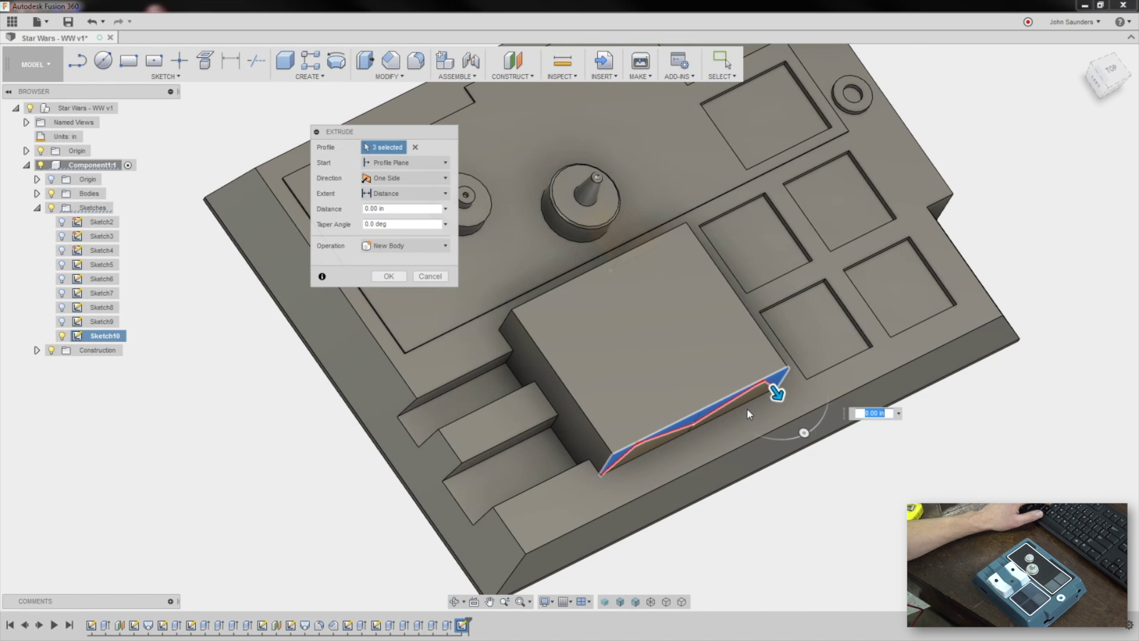
pyautogui.moveTo(778, 393); pyautogui.dragTo(657, 226)
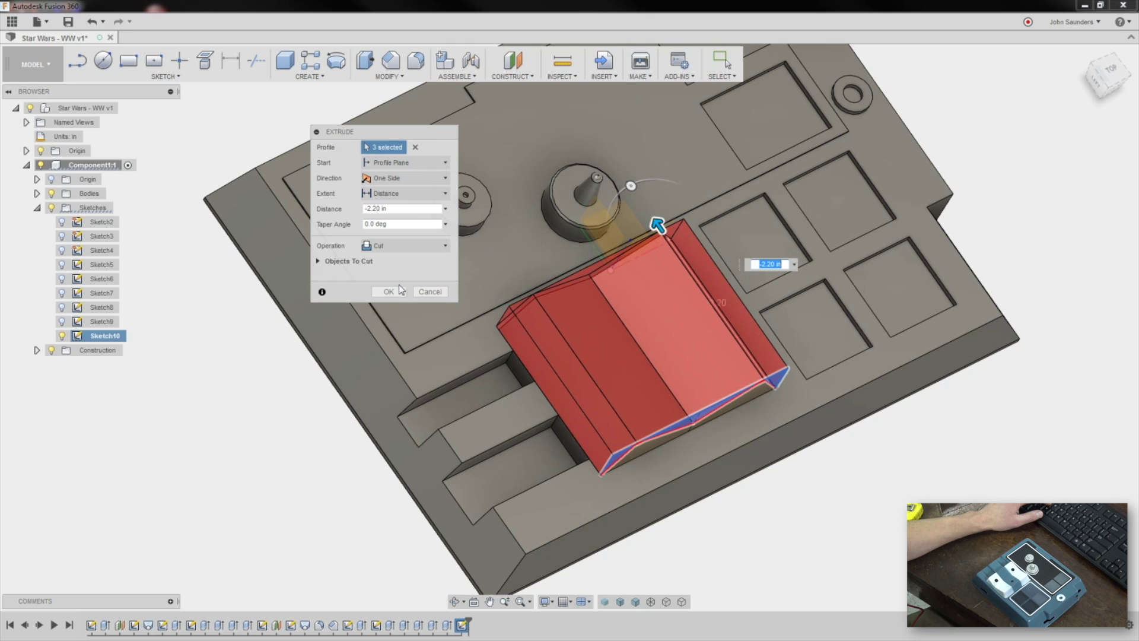
pyautogui.click(389, 292)
pyautogui.scroll(-2, 407, 317)
pyautogui.keyDown('shift'); pyautogui.moveTo(407, 317); pyautogui.dragTo(579, 340, button='middle'); pyautogui.keyUp('shift')
pyautogui.press('Escape')
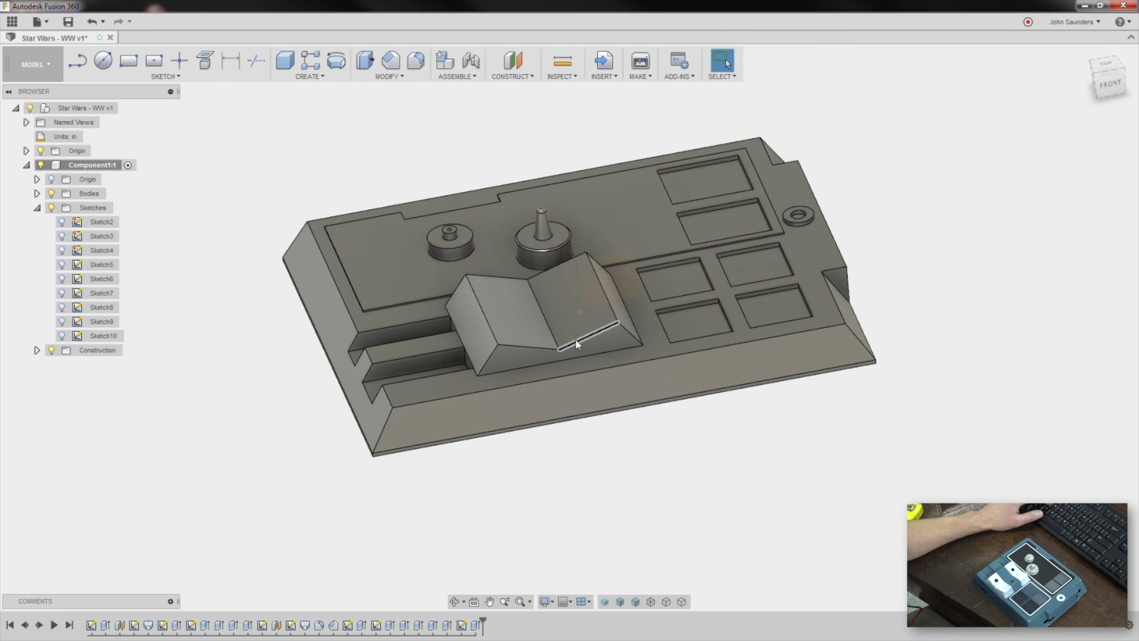
# Expand the construction planes and display Plane2, the small plane at the tall knob's tip.
pyautogui.click(1106, 67)
pyautogui.scroll(3, 590, 272)
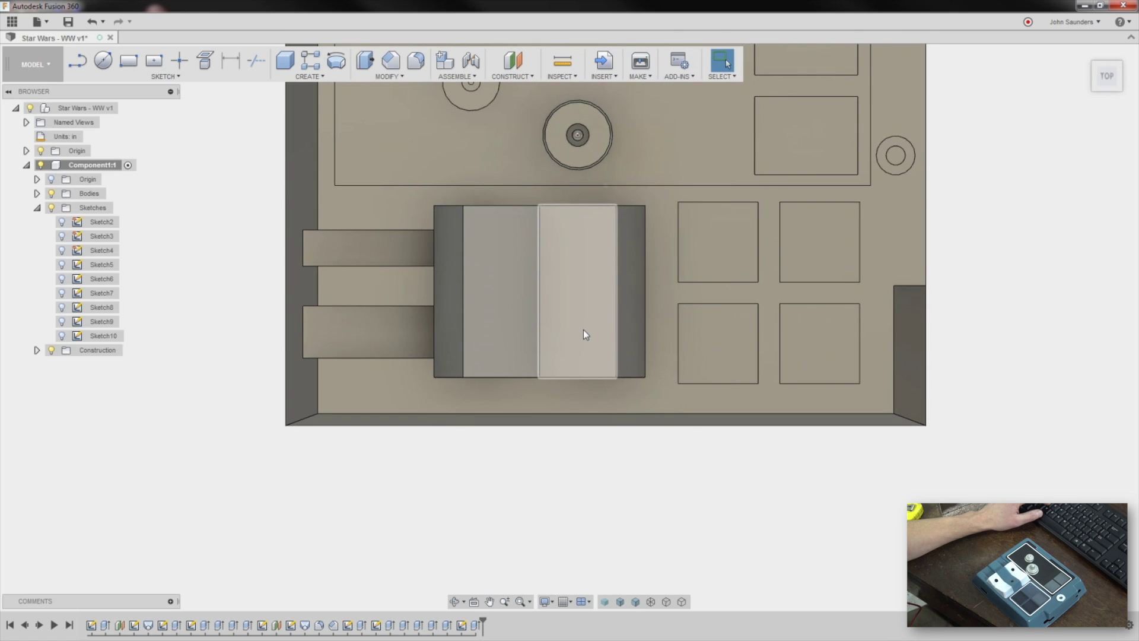
pyautogui.keyDown('shift'); pyautogui.moveTo(582, 330); pyautogui.dragTo(583, 471, button='middle'); pyautogui.keyUp('shift')
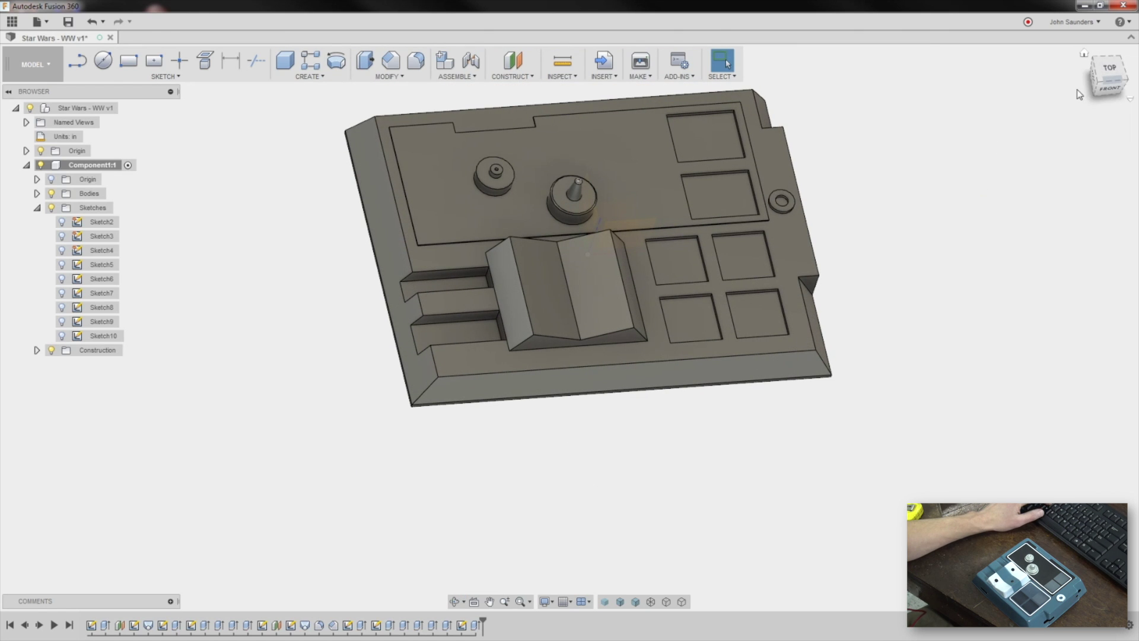
pyautogui.click(1115, 67)
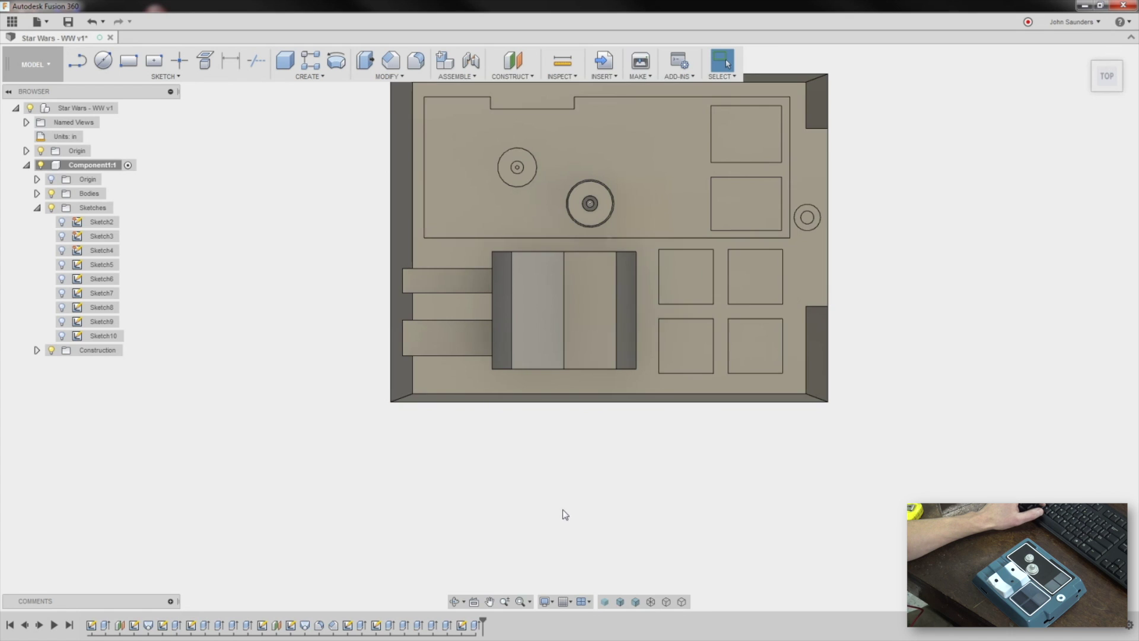
pyautogui.keyDown('shift'); pyautogui.moveTo(564, 514); pyautogui.dragTo(229, 281, button='middle'); pyautogui.keyUp('shift')
pyautogui.click(37, 351)
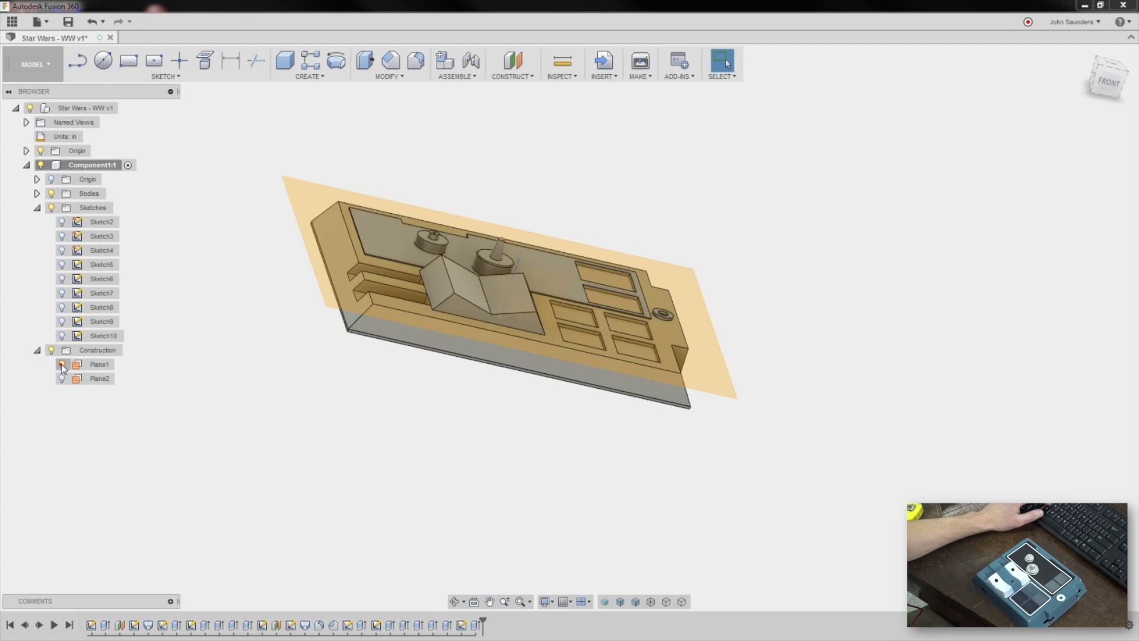
pyautogui.keyDown('shift'); pyautogui.moveTo(223, 381); pyautogui.dragTo(1137, 83, button='middle'); pyautogui.keyUp('shift')
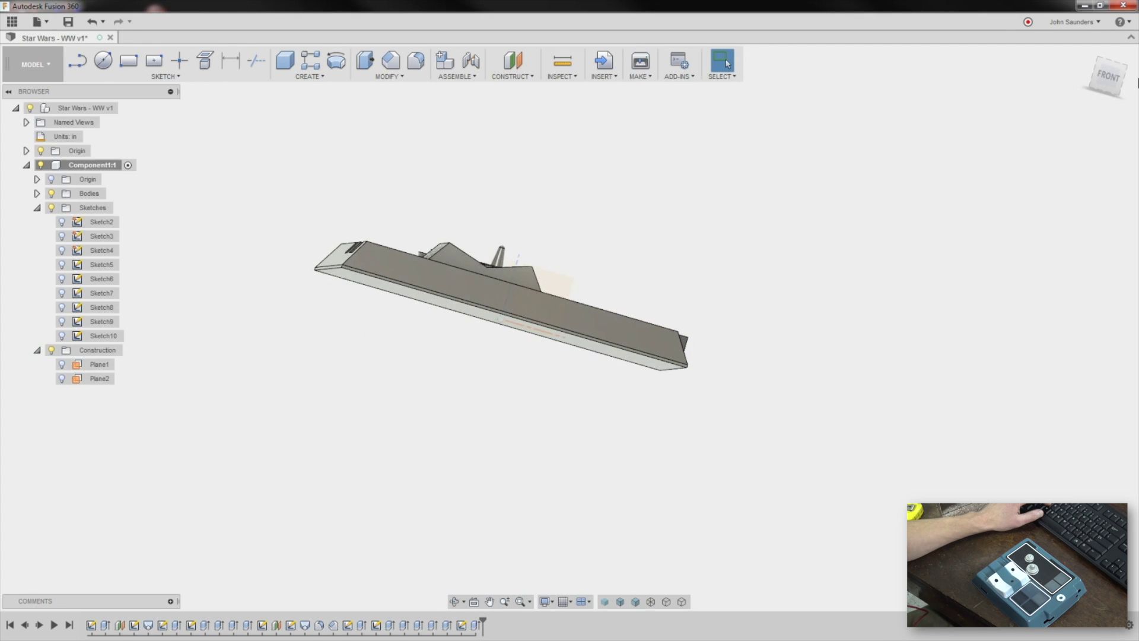
pyautogui.click(1104, 78)
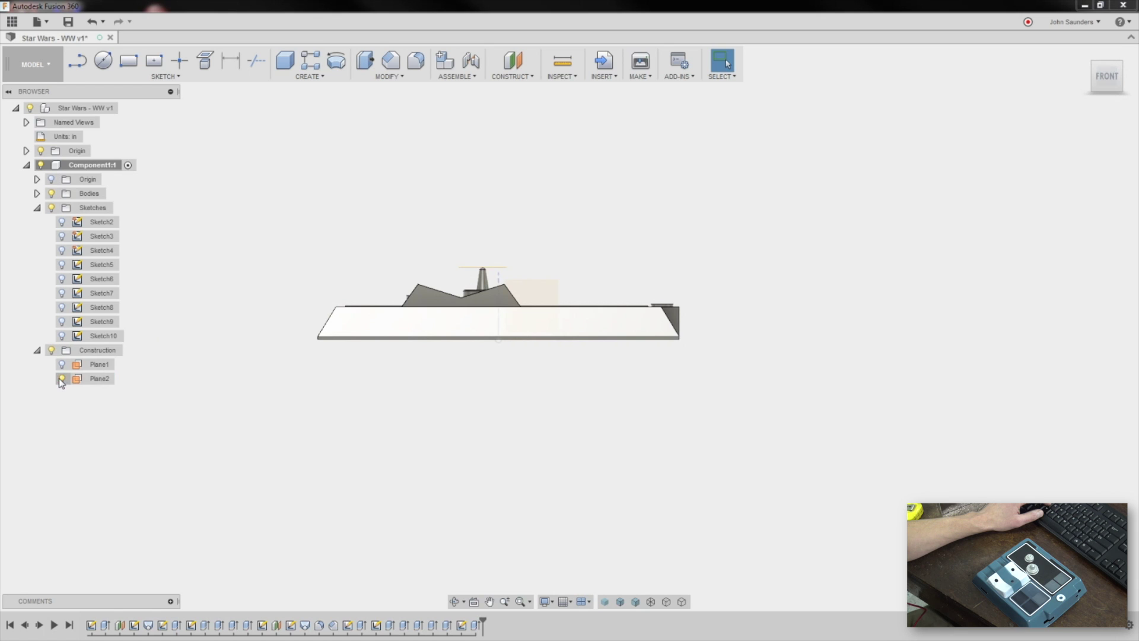
pyautogui.keyDown('shift'); pyautogui.moveTo(149, 360); pyautogui.dragTo(239, 293, button='middle'); pyautogui.keyUp('shift')
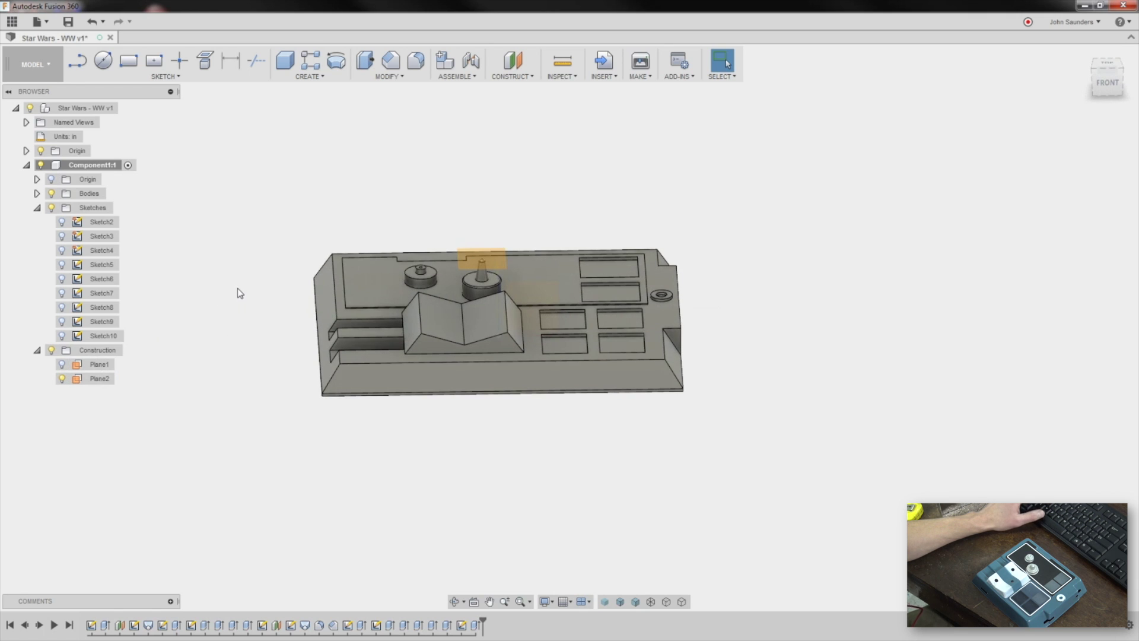
# Sketch three small circles on Plane2 over the block's V-shaped top, two over the slot-side slope and one over the other slope.
pyautogui.press('c')
pyautogui.click(481, 258)
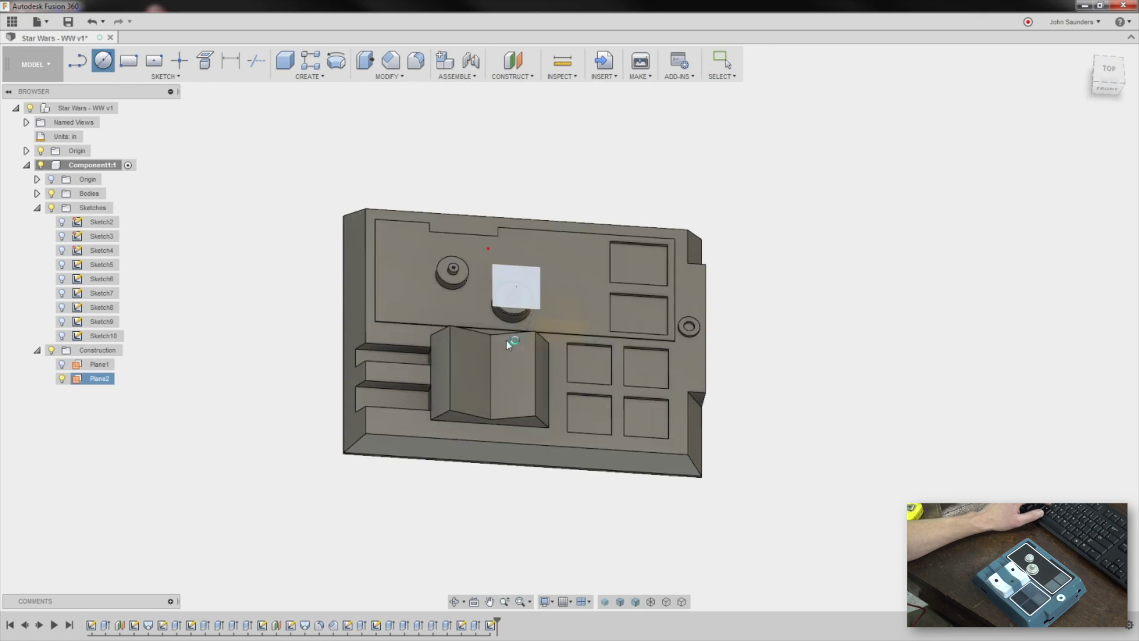
pyautogui.moveTo(536, 424); pyautogui.dragTo(521, 414, button='middle')
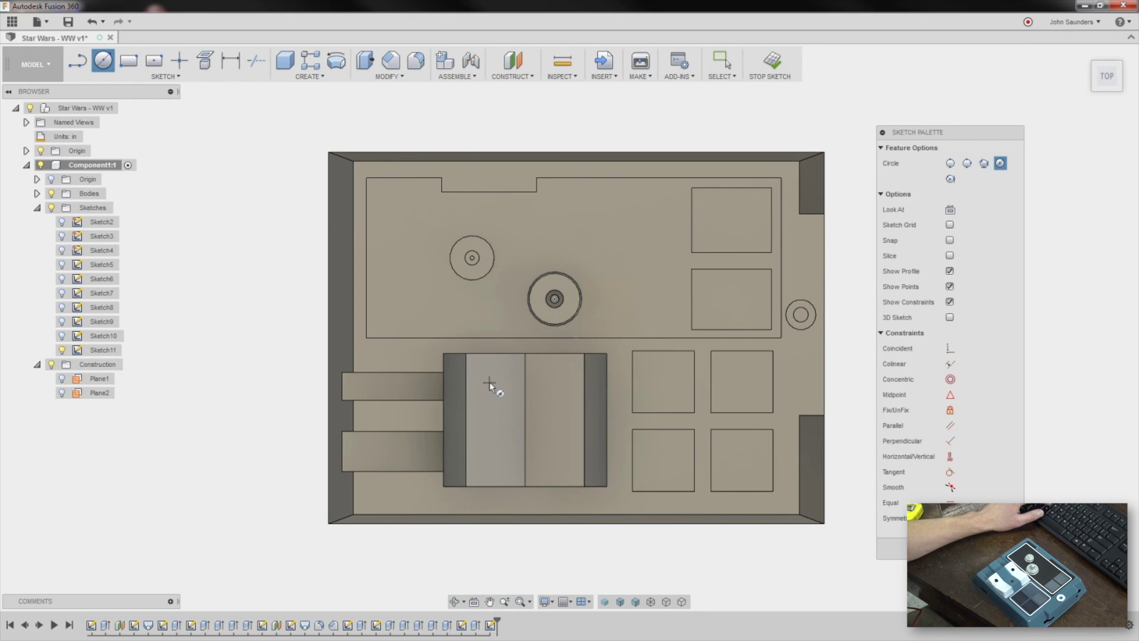
pyautogui.click(490, 381)
pyautogui.press('Return')
pyautogui.press('d')
pyautogui.press('c')
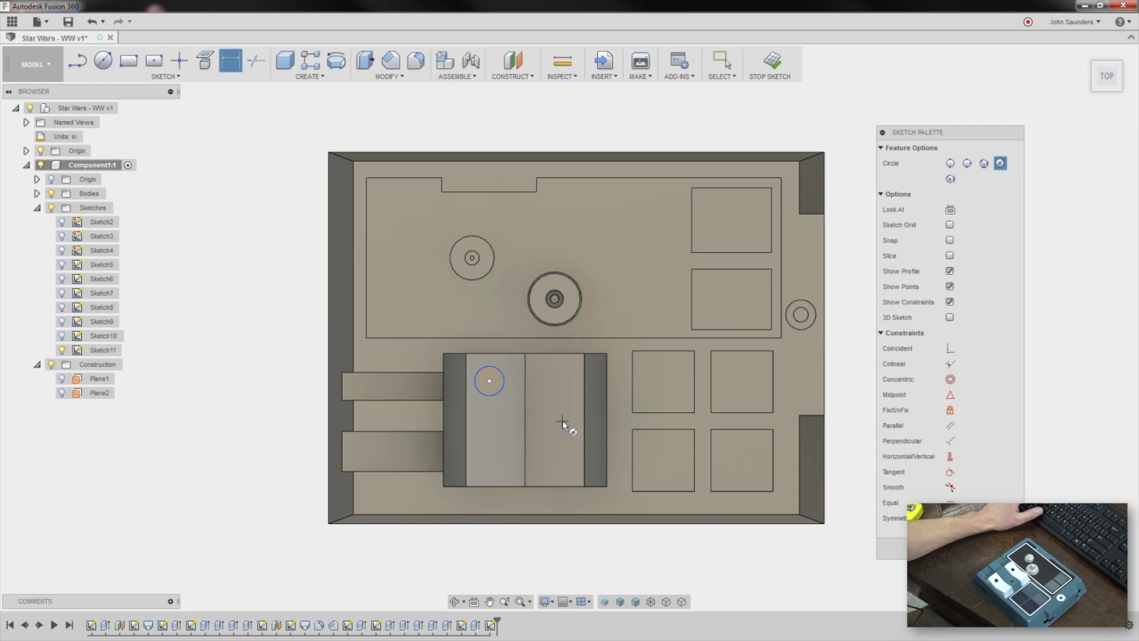
pyautogui.click(560, 423)
pyautogui.click(566, 433)
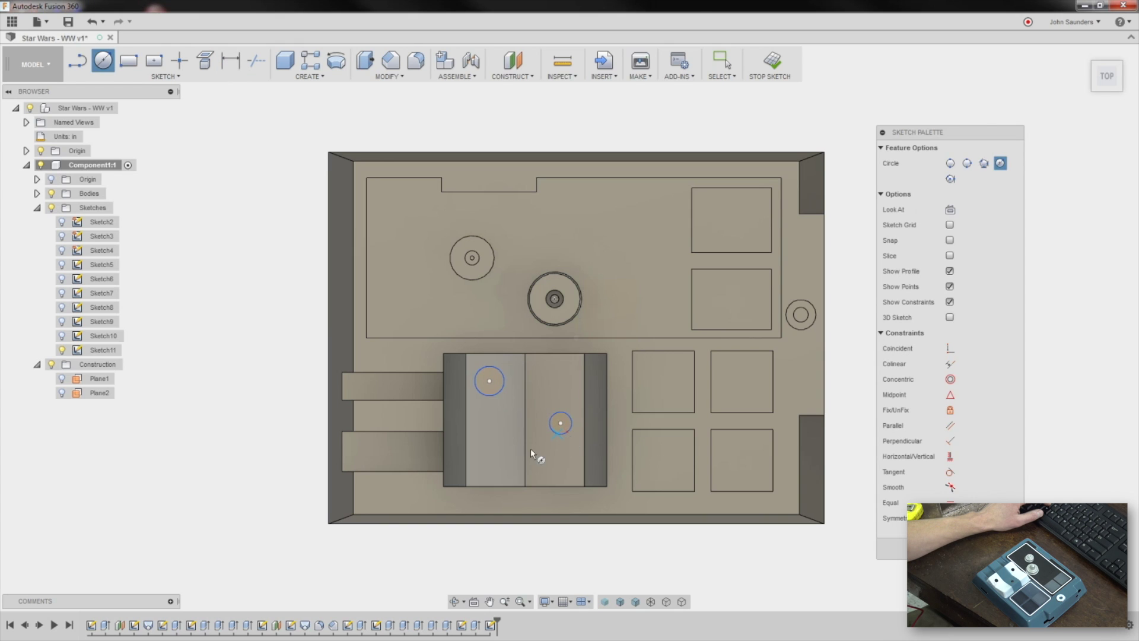
pyautogui.click(492, 457)
pyautogui.press('Return')
# Dimension the circle over the slot-side slope nearest the raised panel to a 0.30 in diameter.
pyautogui.press('d')
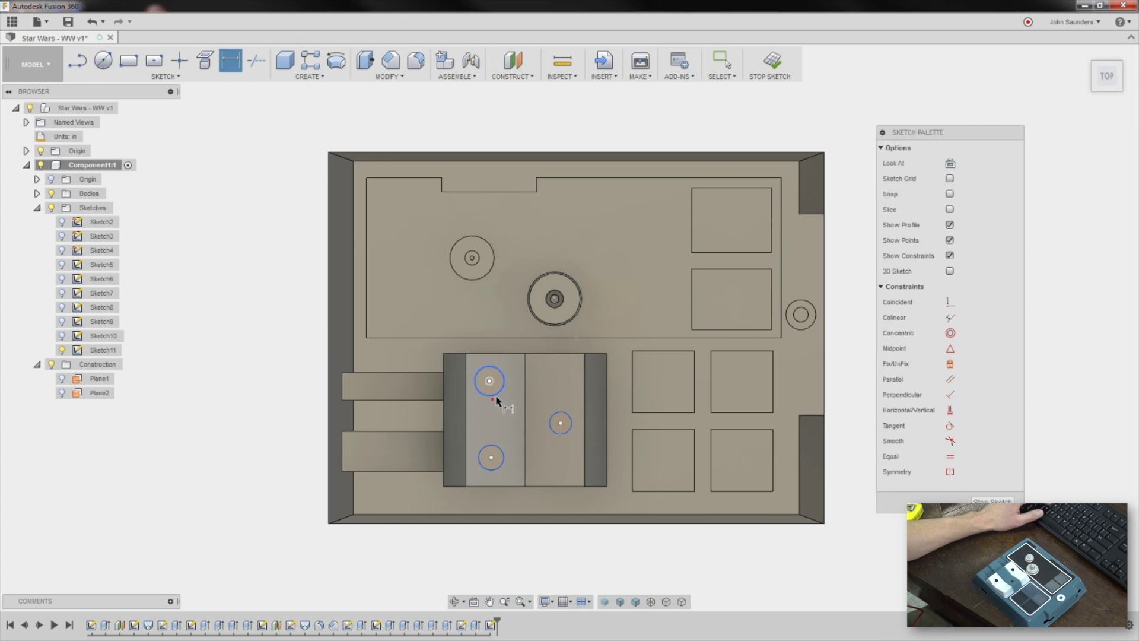
pyautogui.click(515, 386)
pyautogui.write('0.30')
pyautogui.press('Return')
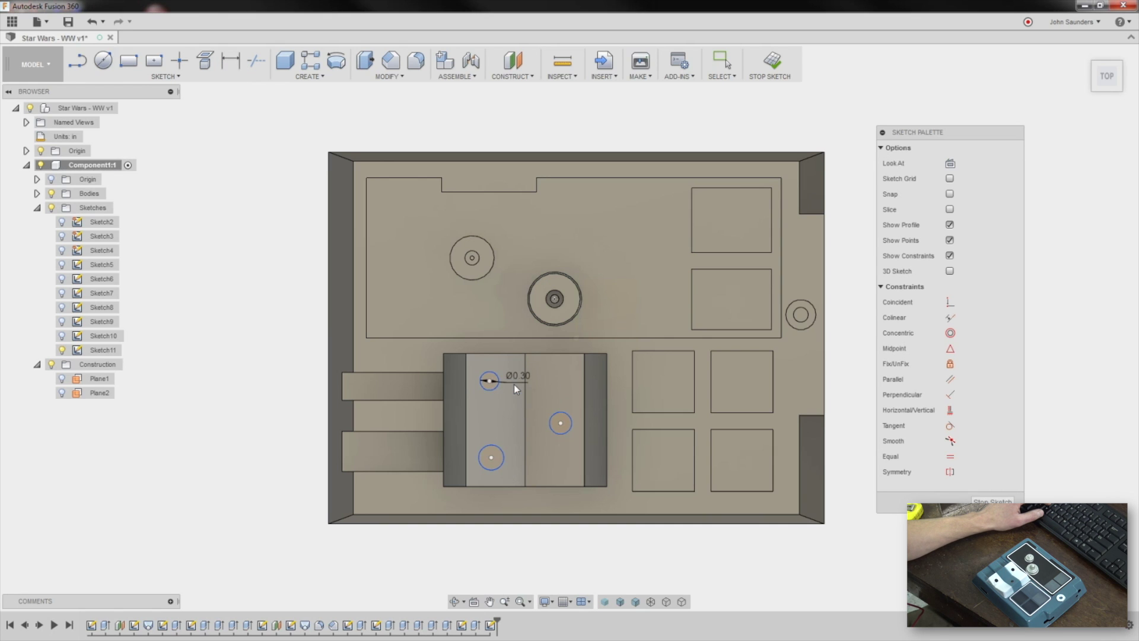
# Dimension the other two circles on the raised block by linking their diameters to the first circle's 0.30 in dimension.
pyautogui.click(565, 400)
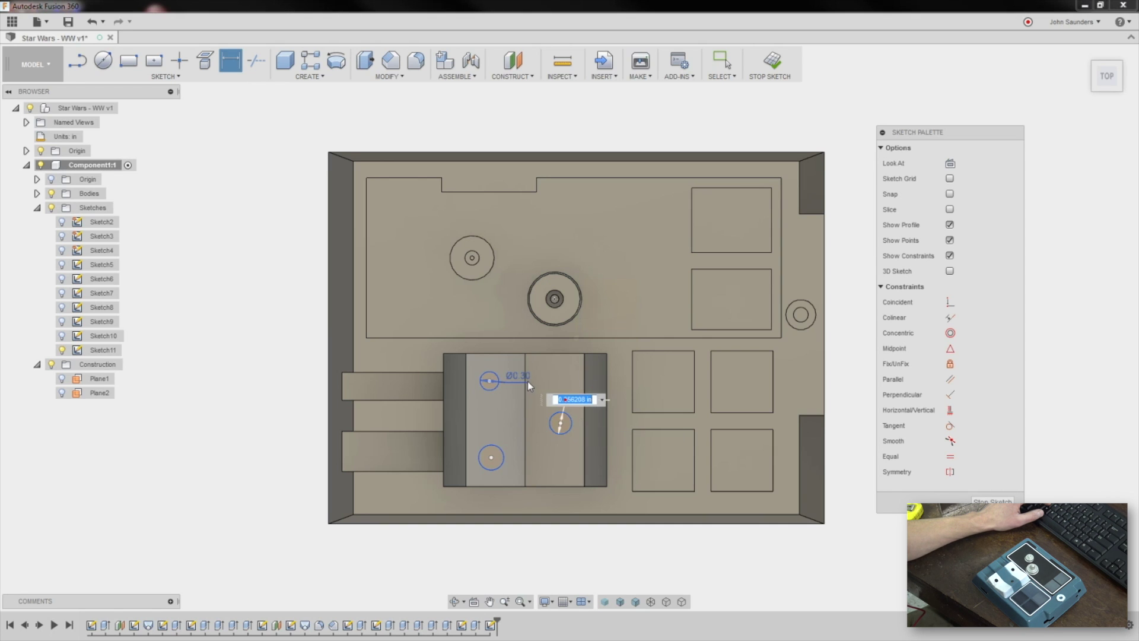
pyautogui.click(525, 377)
pyautogui.press('Return')
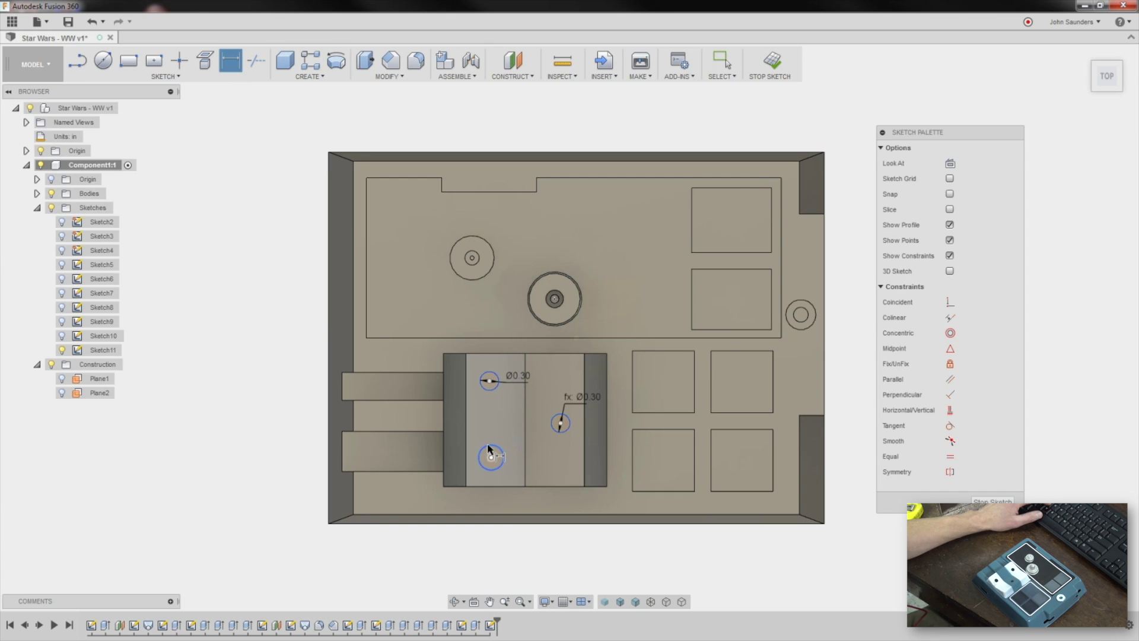
pyautogui.click(489, 449)
pyautogui.click(486, 434)
pyautogui.click(567, 404)
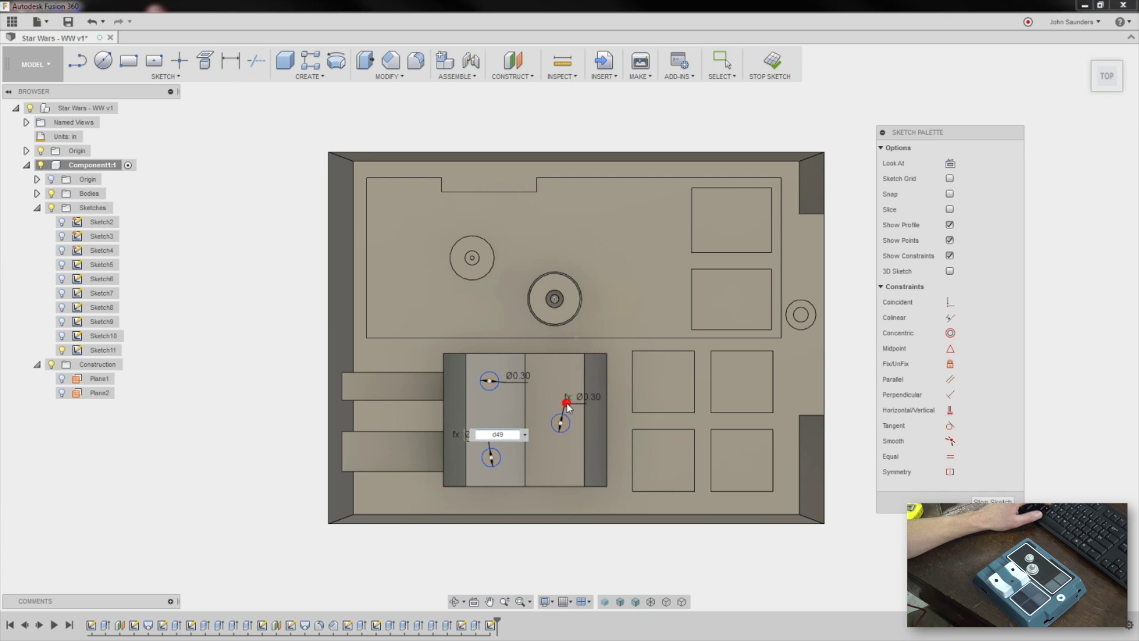
pyautogui.press('Return')
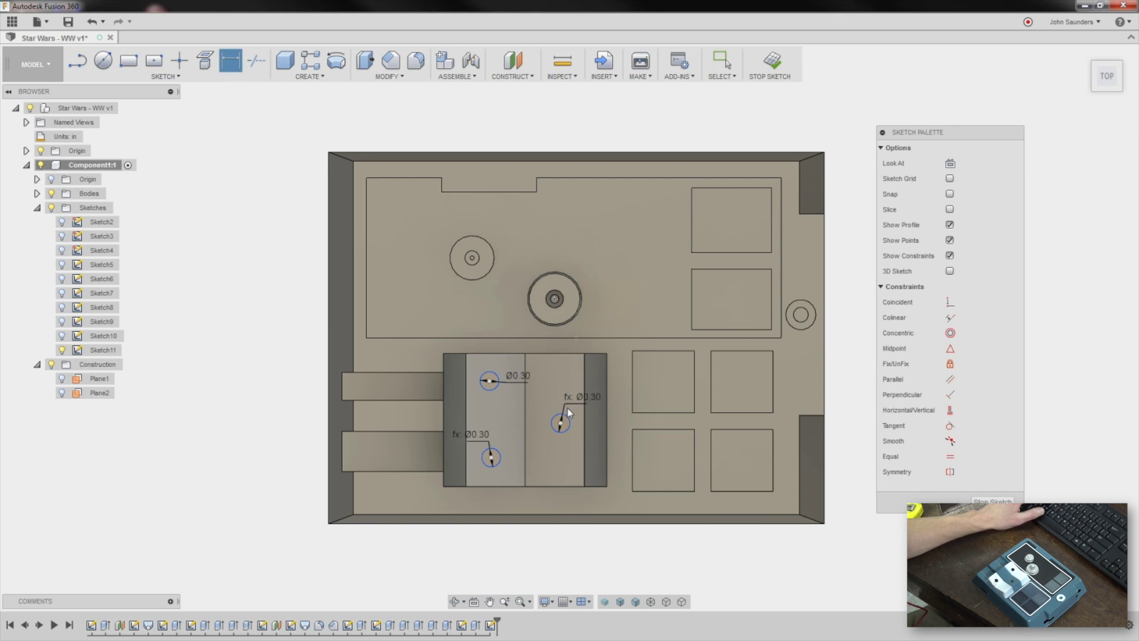
# Align the centres of the two circles over the slot-side slope with a Horizontal/Vertical constraint.
pyautogui.click(951, 410)
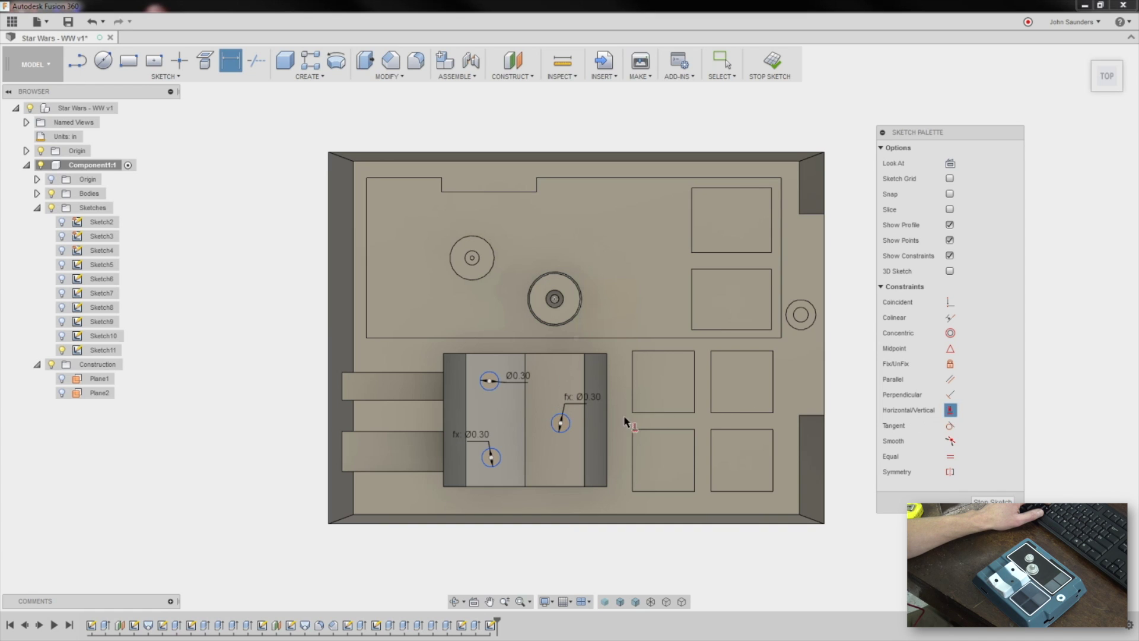
pyautogui.click(491, 459)
pyautogui.click(490, 380)
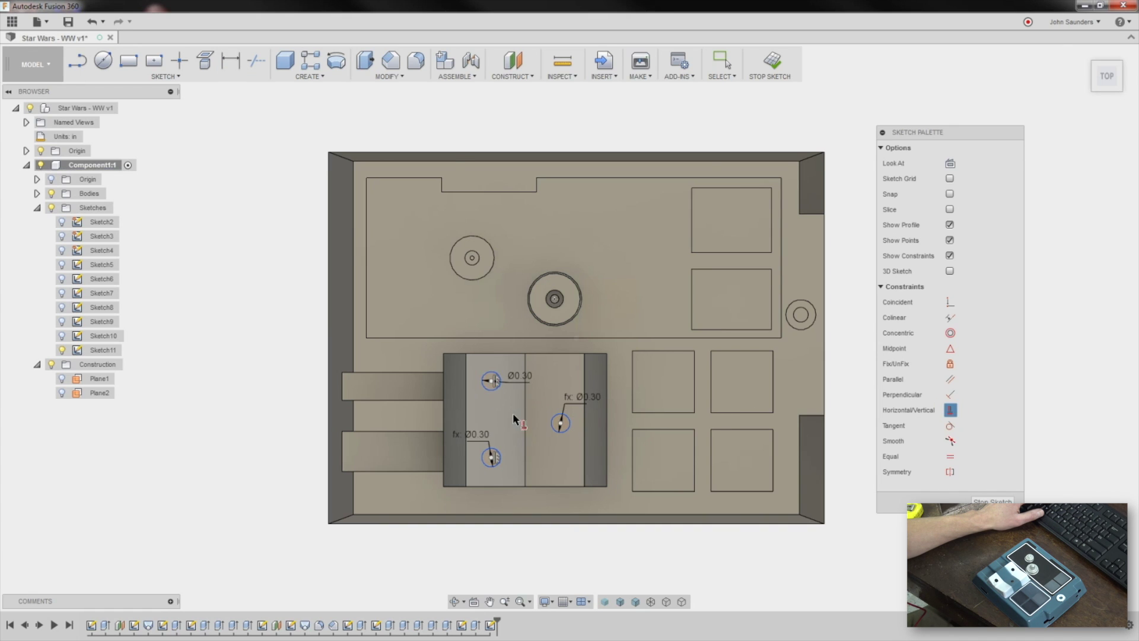
# Extrude the three circle profiles downward into the block's V-shaped top as a cut.
pyautogui.press('e')
pyautogui.keyDown('shift'); pyautogui.moveTo(501, 442); pyautogui.dragTo(501, 399, button='middle'); pyautogui.keyUp('shift')
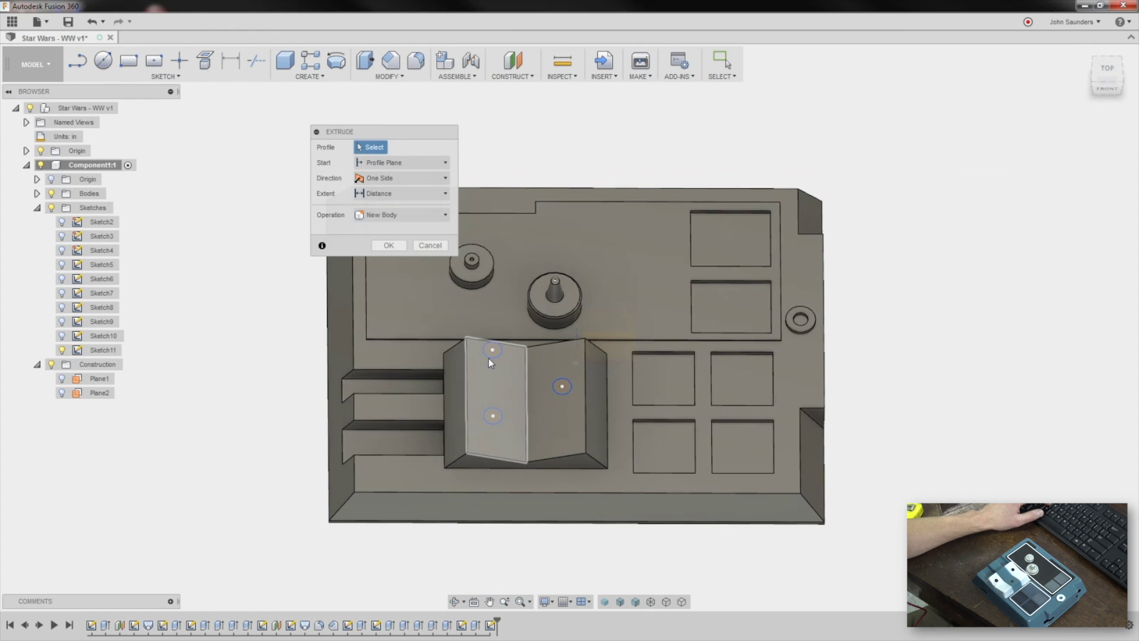
pyautogui.click(492, 350)
pyautogui.click(493, 415)
pyautogui.click(562, 386)
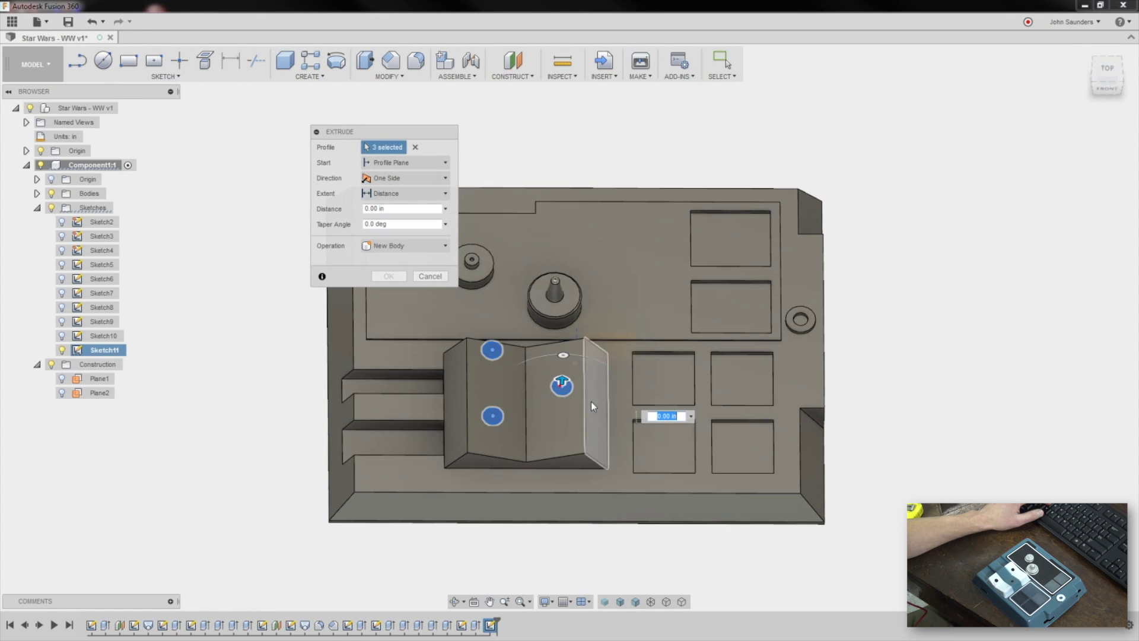
pyautogui.moveTo(561, 378); pyautogui.dragTo(560, 406)
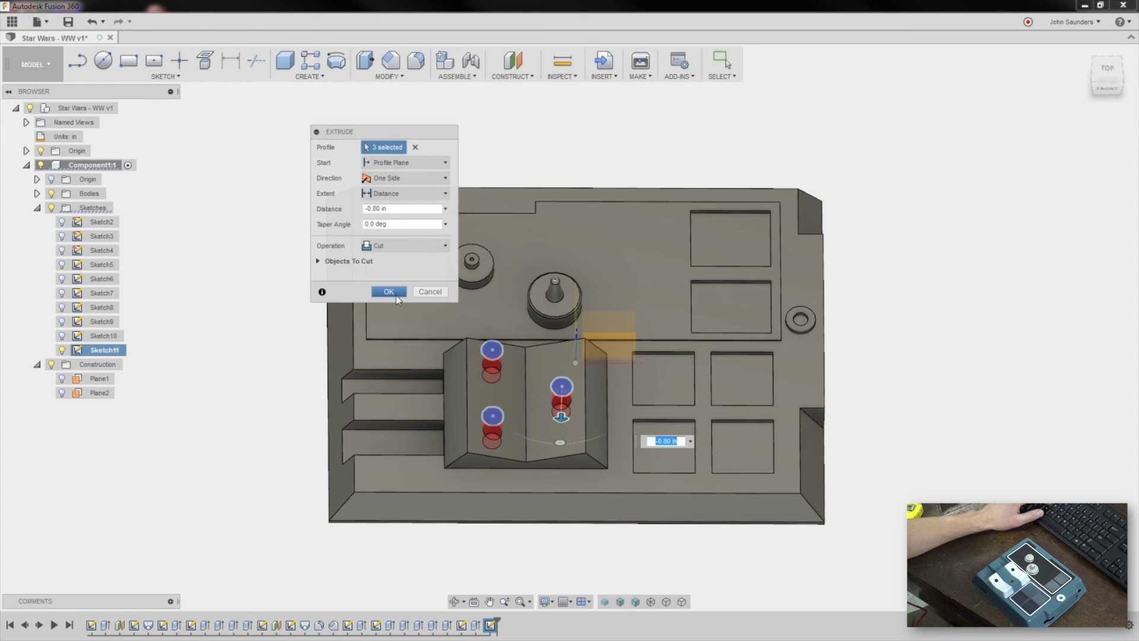
# Try shallower extrusion distances of -0.06 and -0.07 in for the three circles, ending with -0.08 in.
pyautogui.write('-0')
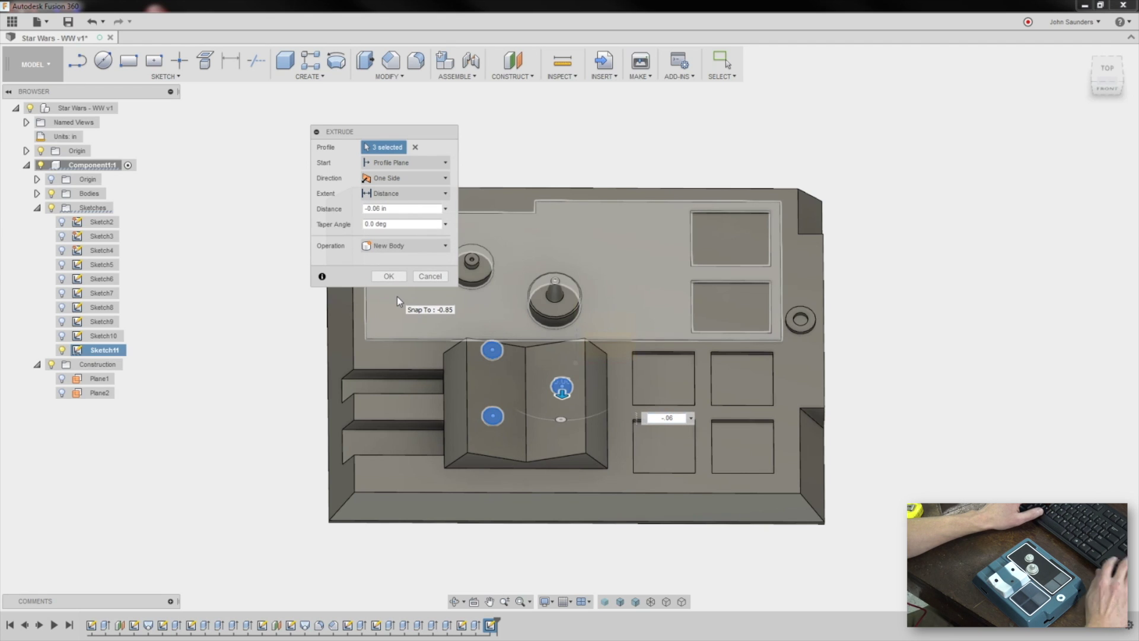
pyautogui.moveTo(372, 209); pyautogui.dragTo(426, 210)
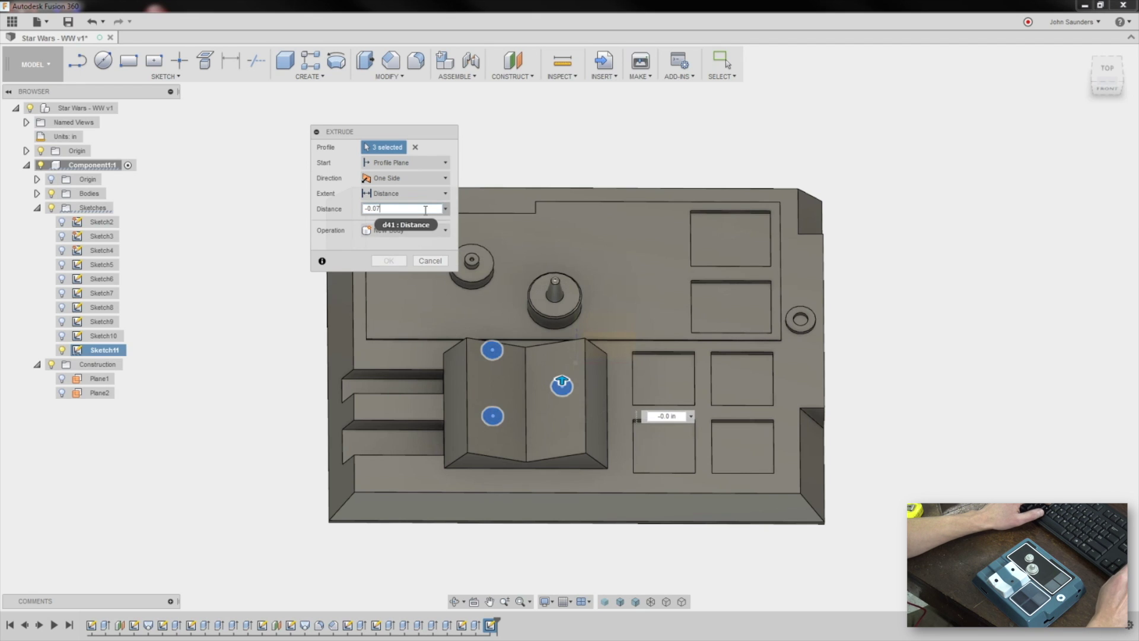
pyautogui.write('-0.07')
pyautogui.press('BackSpace')
# Set the cut distance of the three circles on the raised block to -0.6 in and complete the extrusion.
pyautogui.write('8')
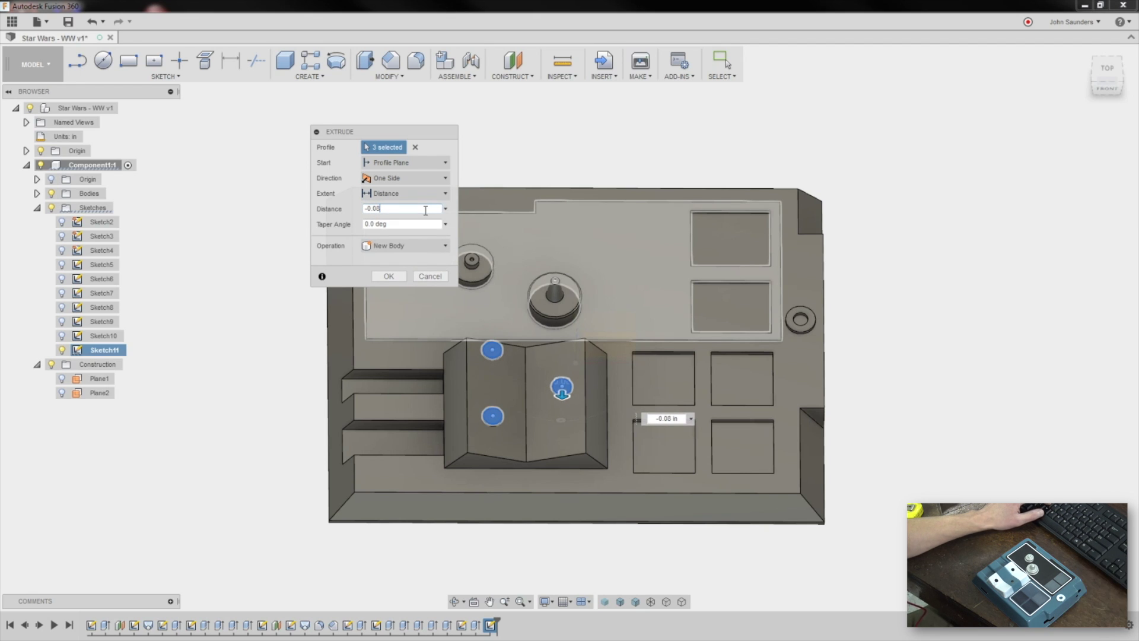
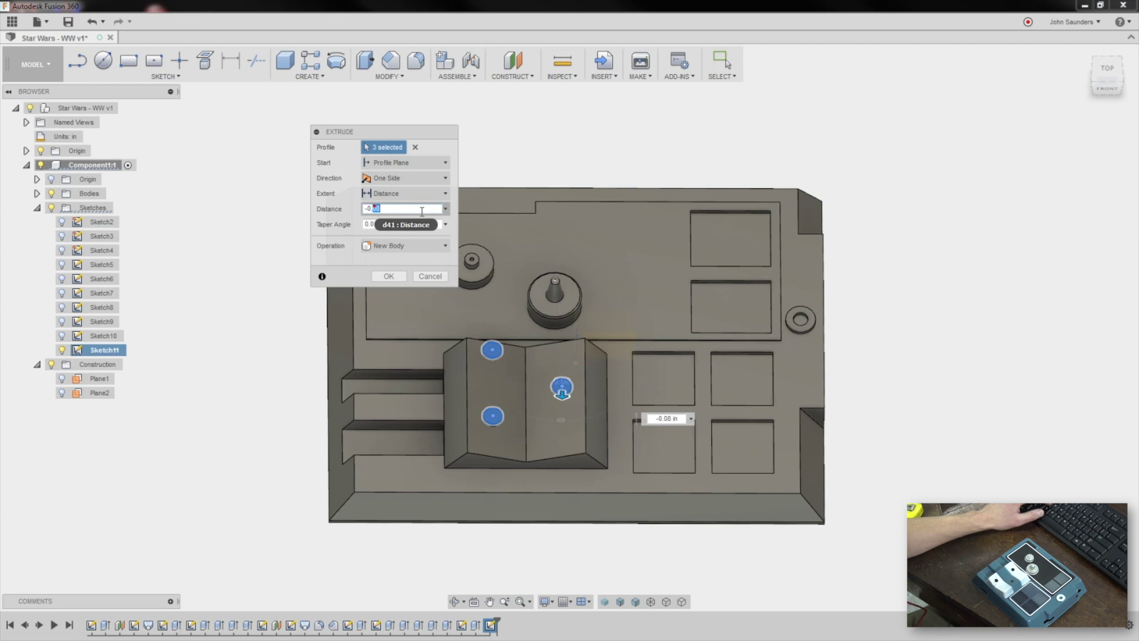
# Try shallower extrusion distances of -0.06 and -0.07 in for the three circles, ending with -0.08 in.
# Set the cut distance of the three circles on the raised block to -0.6 in and complete the extrusion.
pyautogui.write('6')
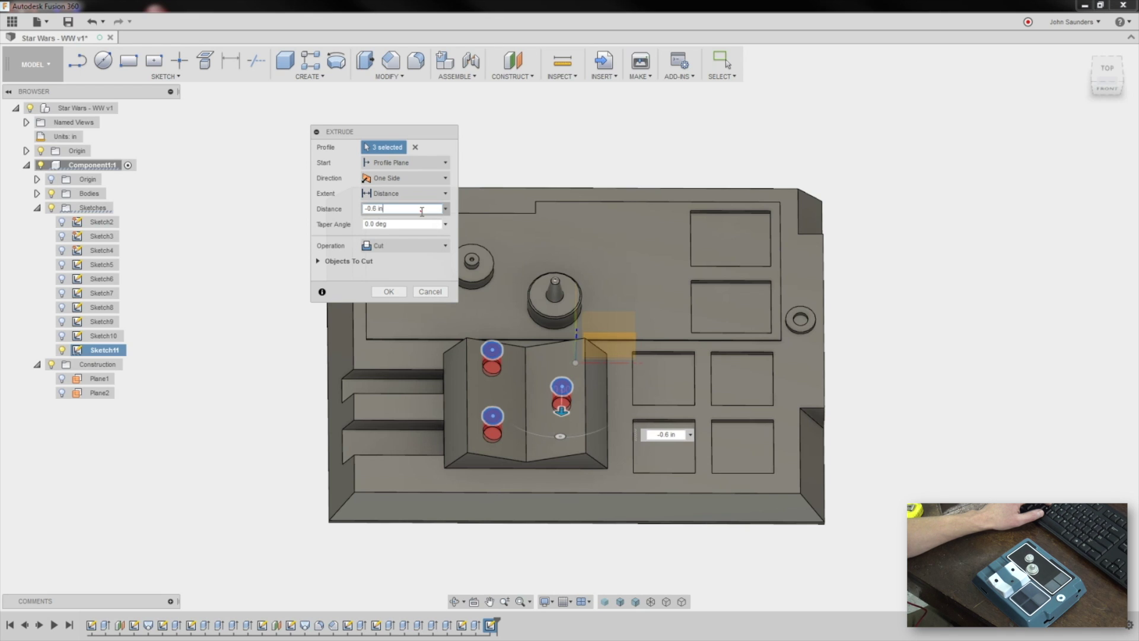
pyautogui.press('Left')
pyautogui.press('Left')
pyautogui.press('Left')
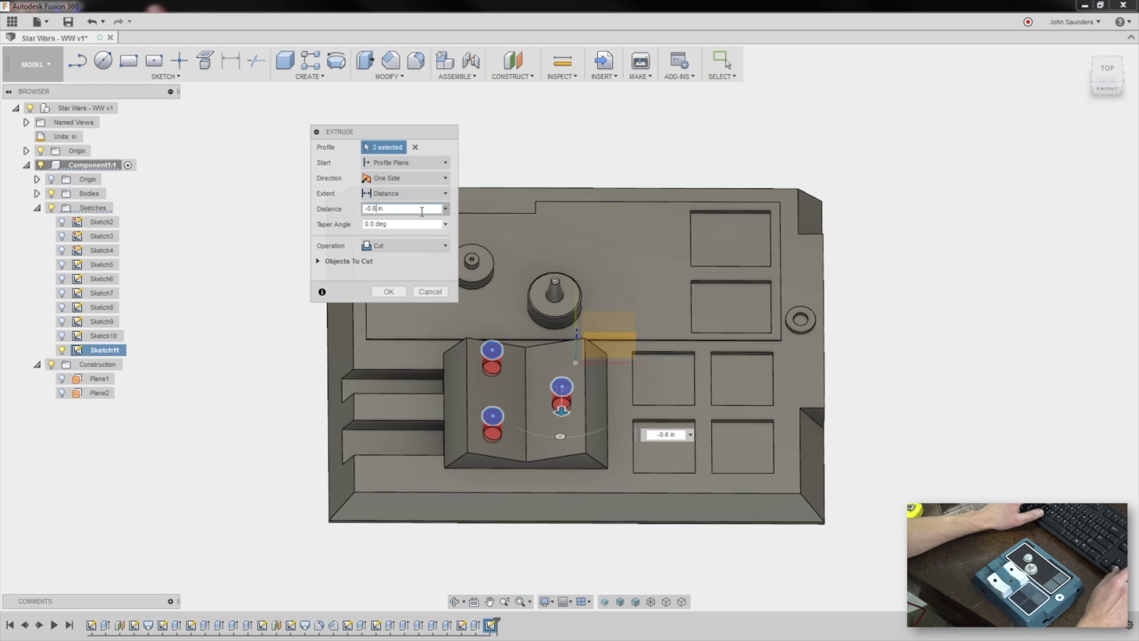
pyautogui.press('Return')
pyautogui.keyDown('shift'); pyautogui.moveTo(712, 285); pyautogui.dragTo(611, 279, button='middle'); pyautogui.keyUp('shift')
pyautogui.scroll(-3, 719, 281)
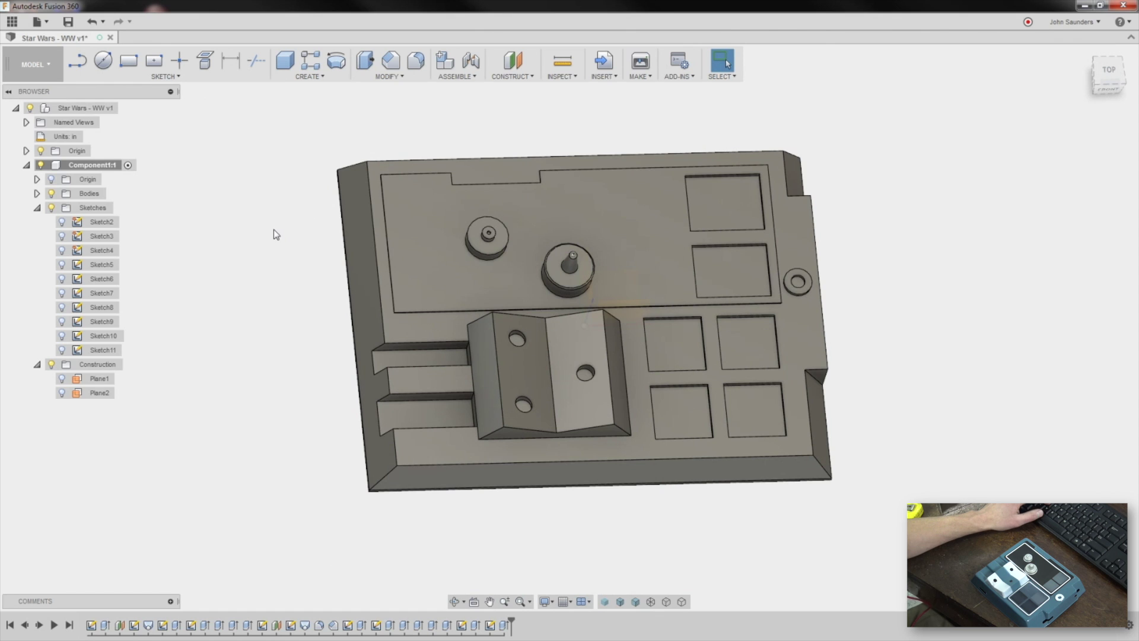
# Fillet the four vertical corner edges where the two slots end at the raised block with a 0.2 in radius.
pyautogui.click(415, 61)
pyautogui.scroll(5, 469, 350)
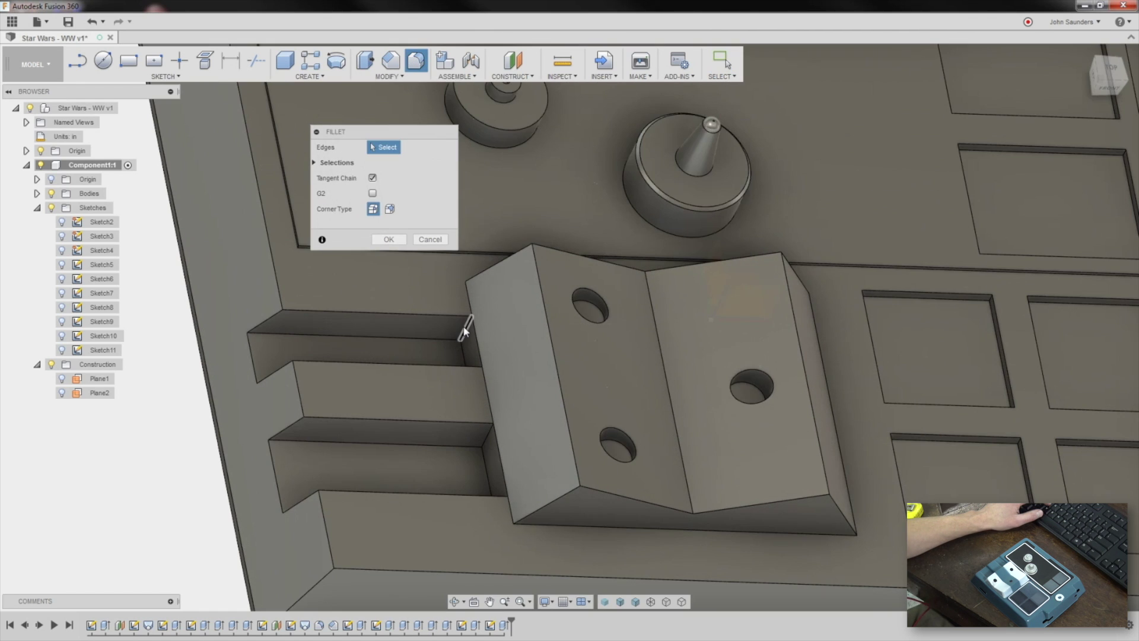
pyautogui.click(464, 333)
pyautogui.click(477, 383)
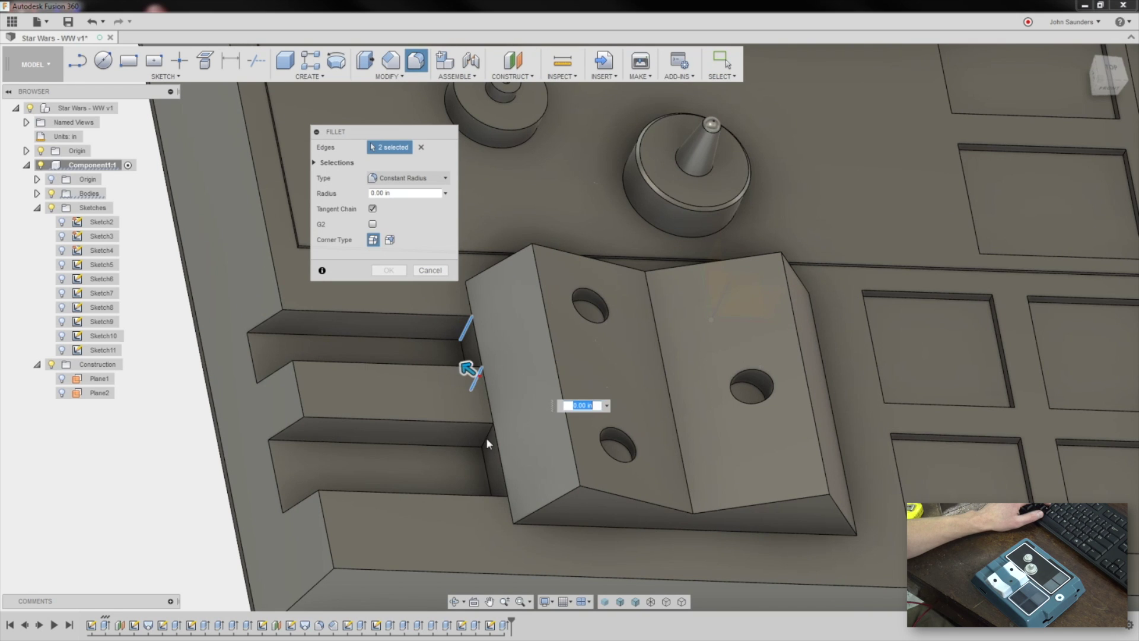
pyautogui.click(489, 436)
pyautogui.click(503, 510)
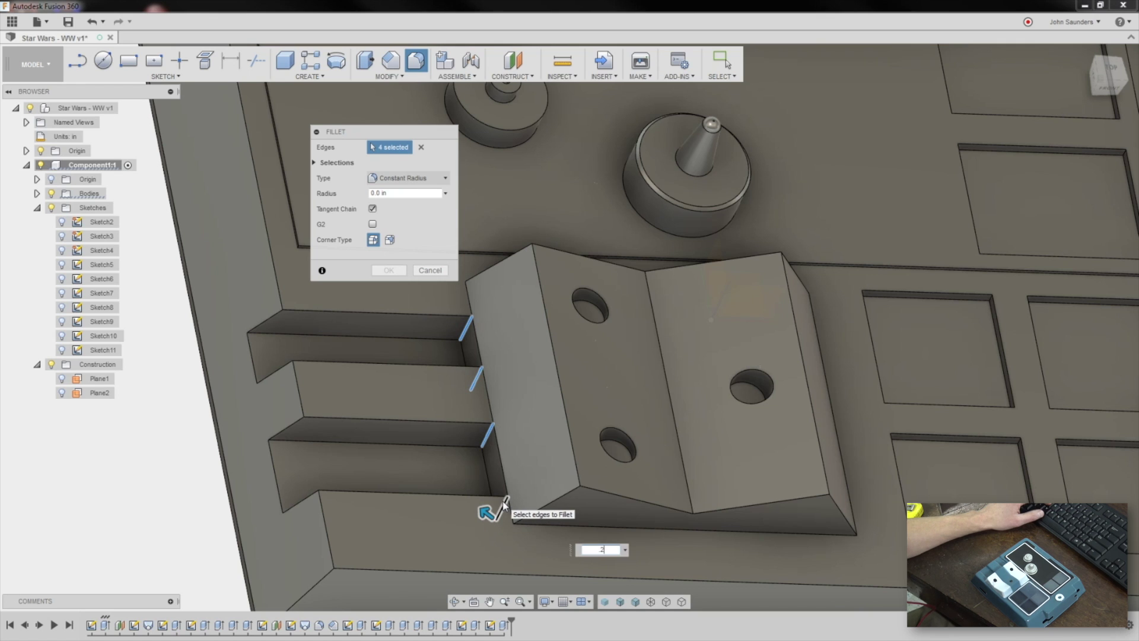
pyautogui.scroll(-3, 483, 380)
pyautogui.press('Return')
pyautogui.moveTo(483, 372); pyautogui.dragTo(424, 368, button='middle')
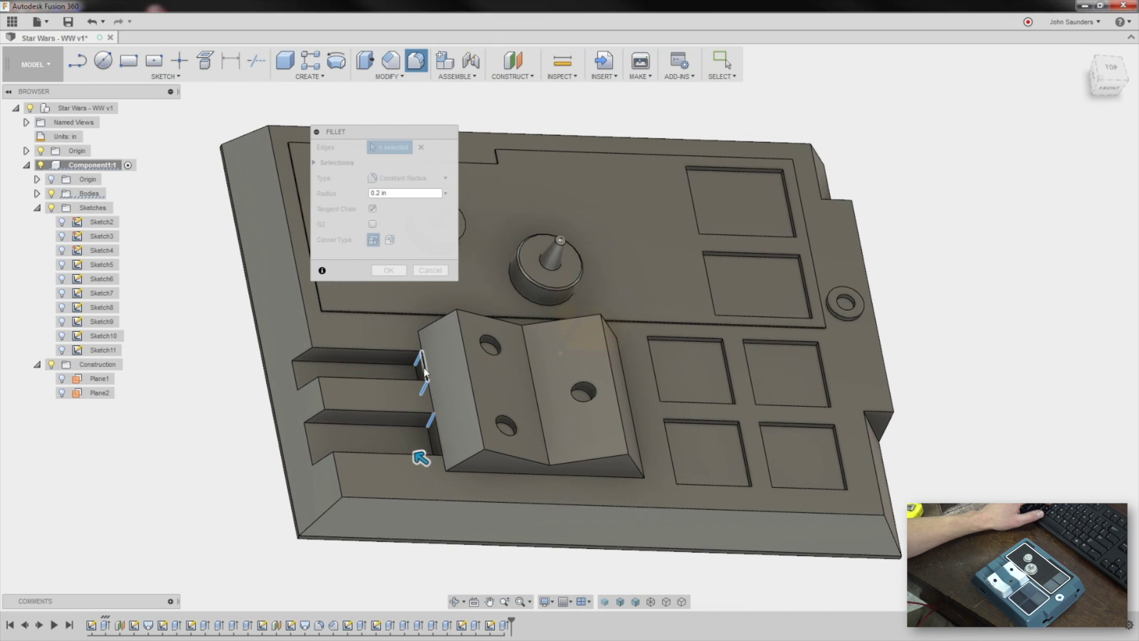
pyautogui.keyDown('shift'); pyautogui.moveTo(757, 274); pyautogui.dragTo(754, 215, button='middle'); pyautogui.keyUp('shift')
pyautogui.scroll(3, 750, 262)
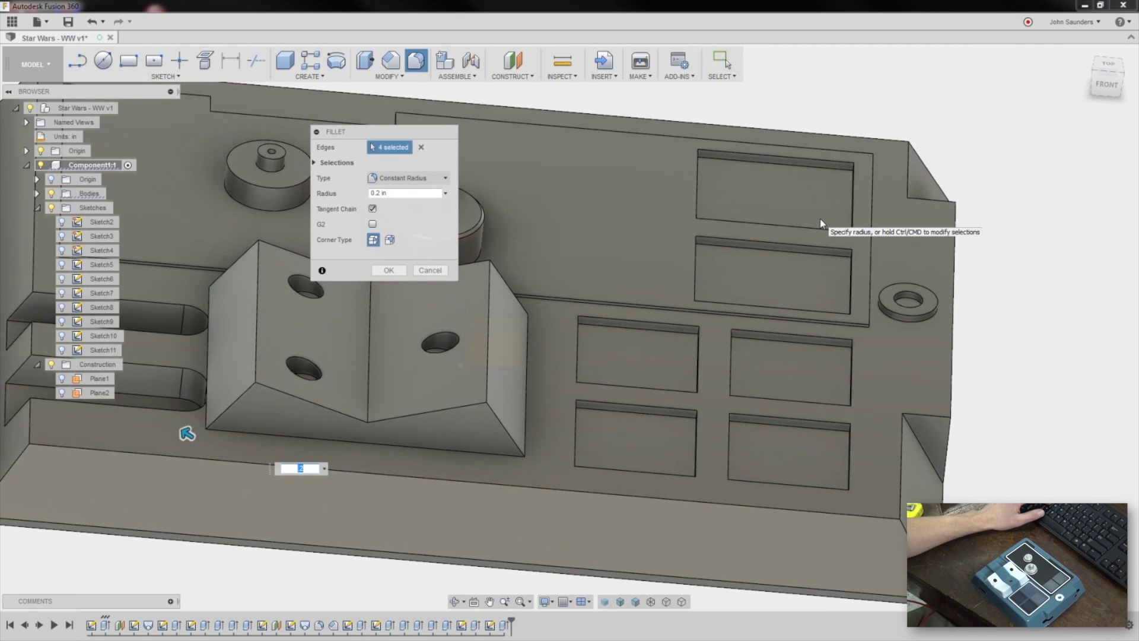
pyautogui.moveTo(757, 191)
pyautogui.keyDown('shift'); pyautogui.mouseDown(button='middle')
pyautogui.moveTo(776, 173)
pyautogui.moveTo(753, 188)
pyautogui.mouseUp(button='middle'); pyautogui.keyUp('shift')
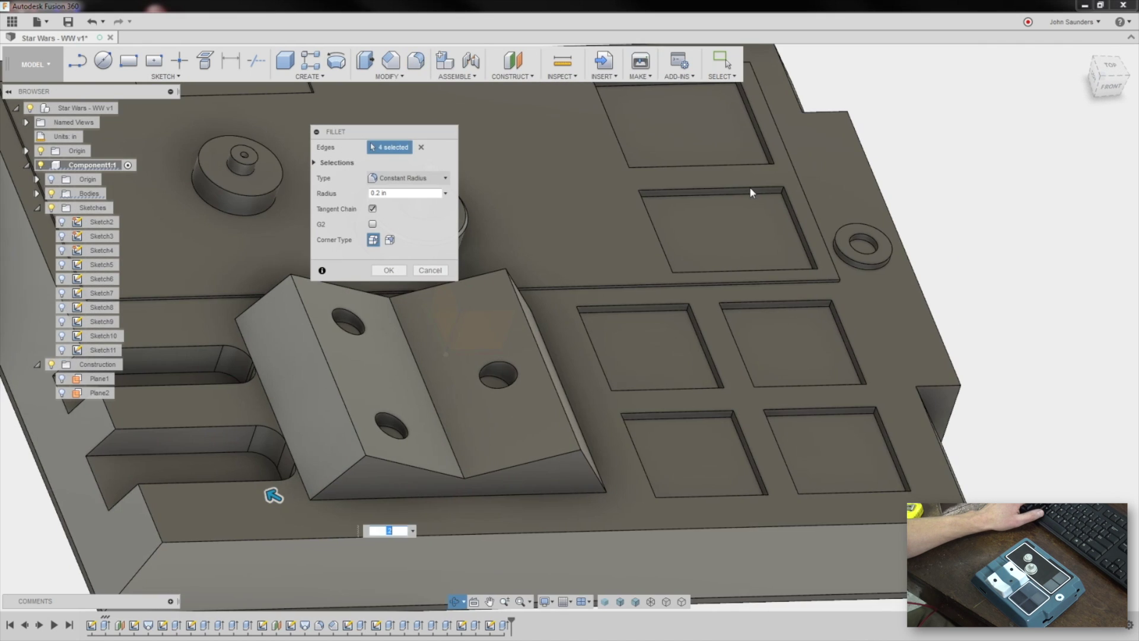
pyautogui.scroll(2, 681, 150)
pyautogui.keyDown('shift'); pyautogui.moveTo(681, 149); pyautogui.dragTo(576, 147, button='middle'); pyautogui.keyUp('shift')
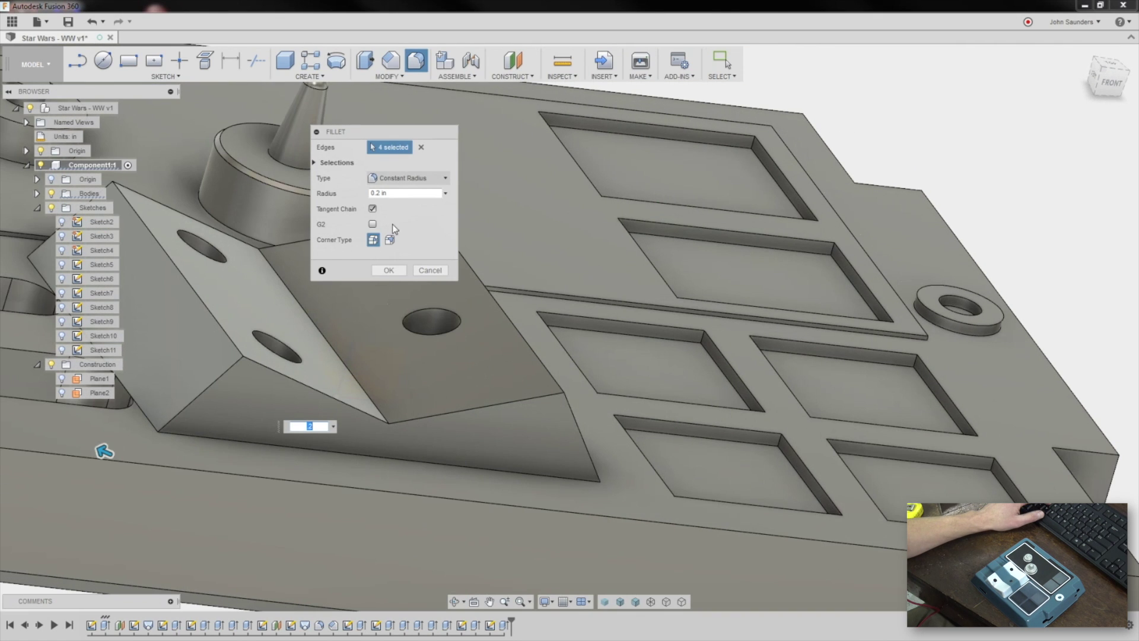
pyautogui.click(391, 271)
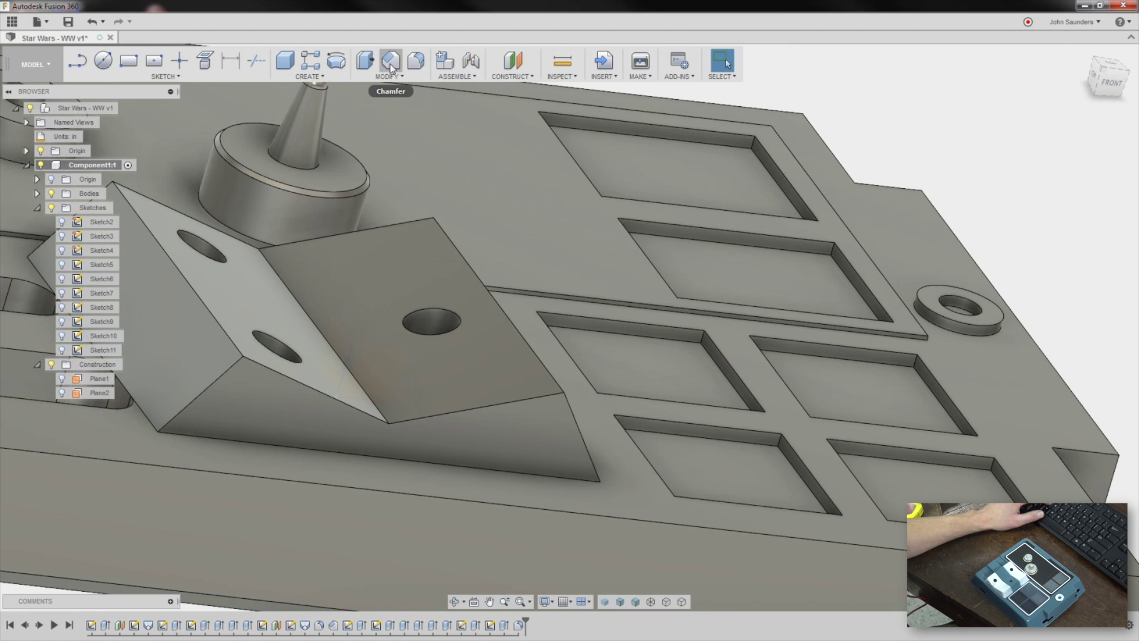
# Start a new fillet and select the corner edges of the two recesses in the raised panel.
pyautogui.click(419, 62)
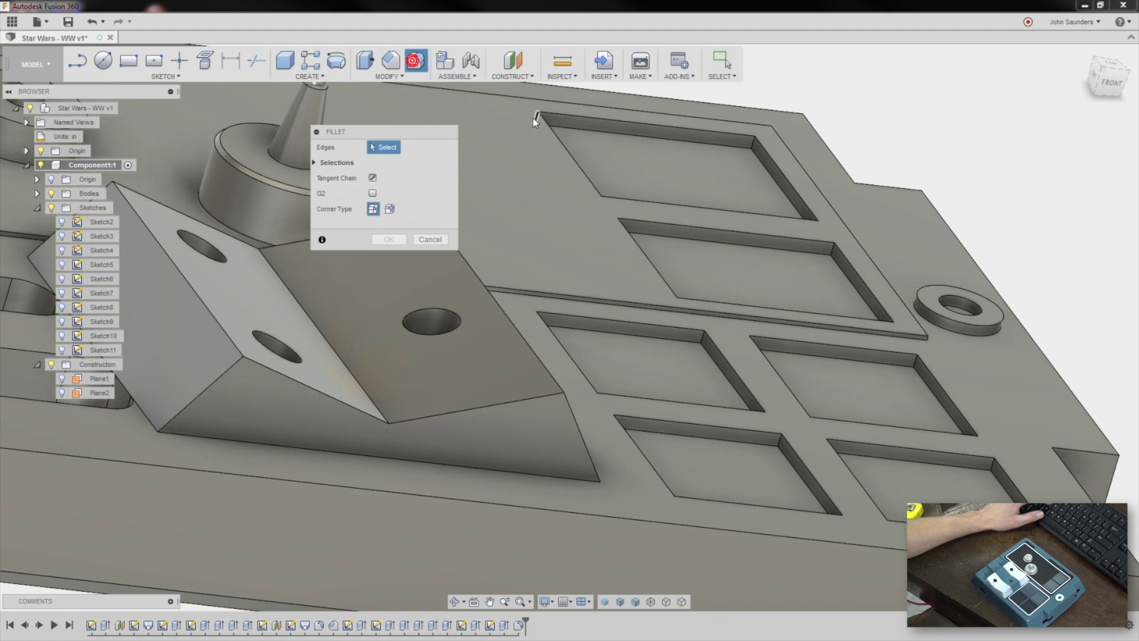
pyautogui.click(534, 117)
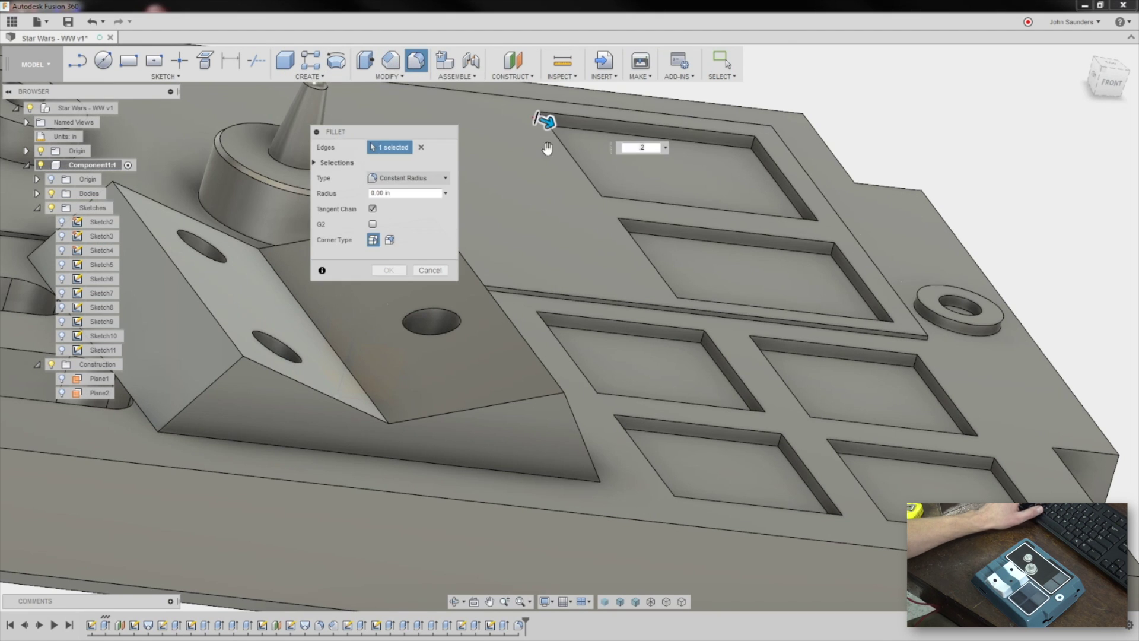
pyautogui.click(819, 228)
pyautogui.click(753, 143)
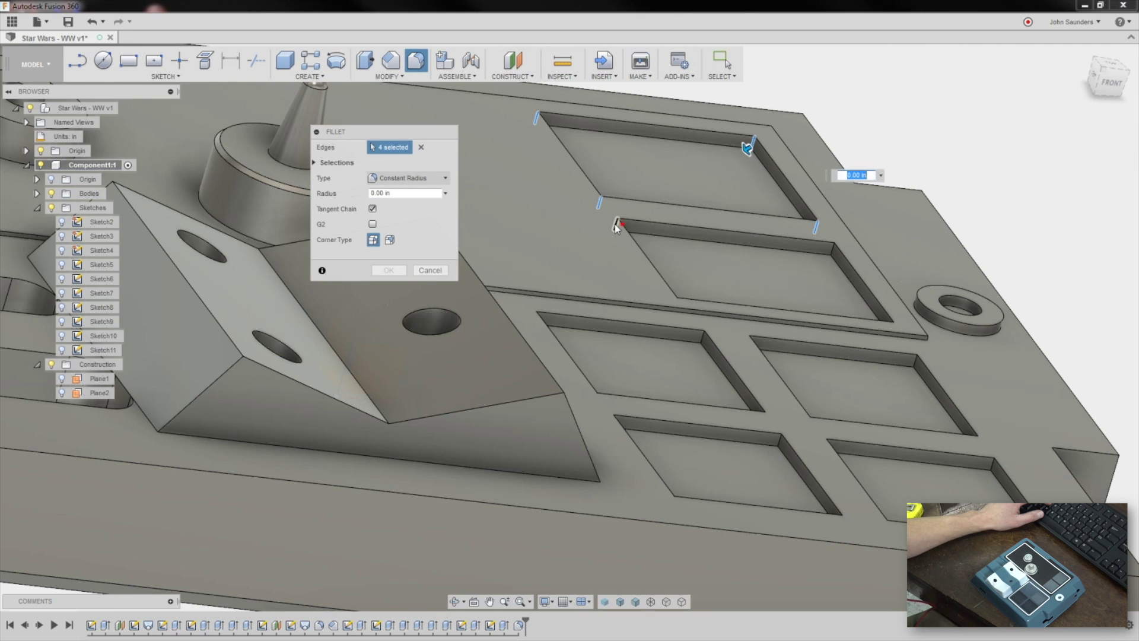
pyautogui.click(618, 224)
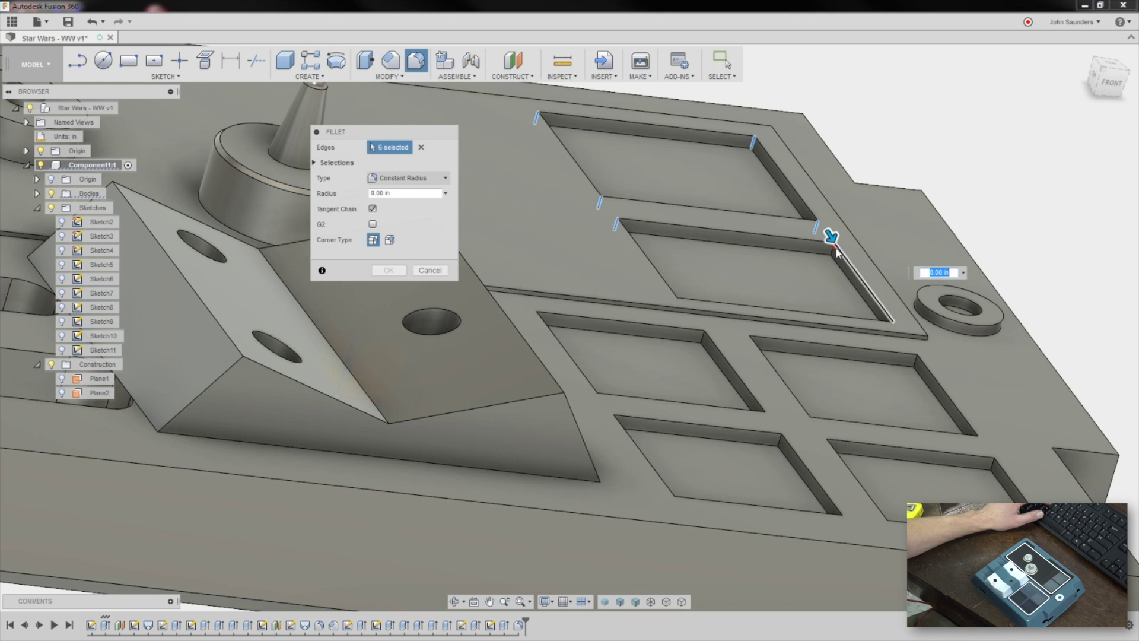
pyautogui.click(833, 250)
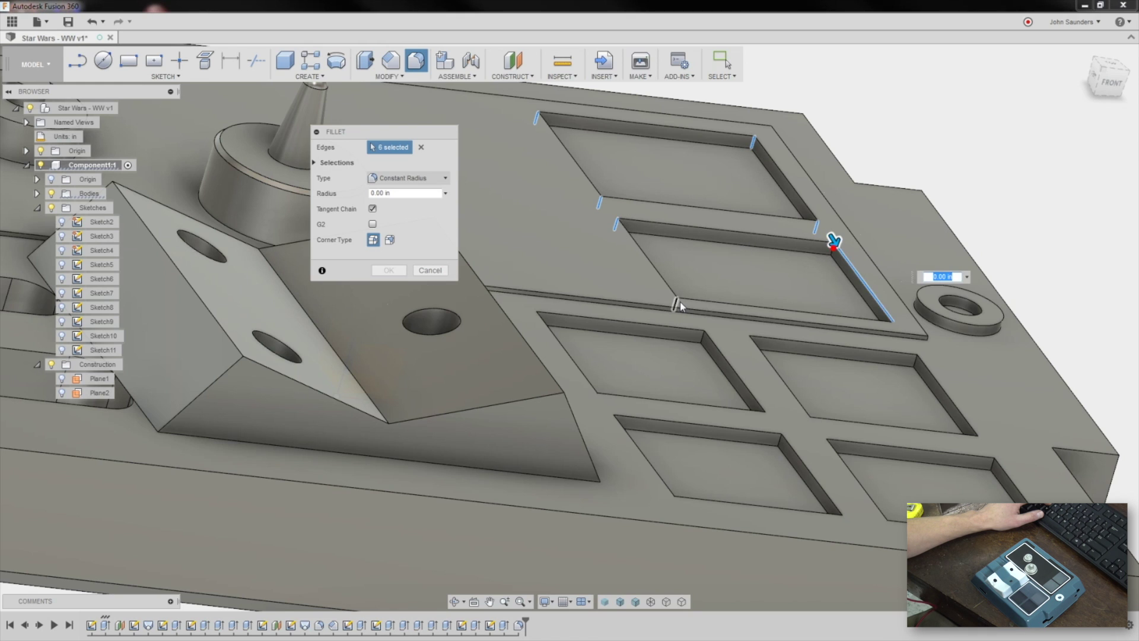
pyautogui.click(680, 301)
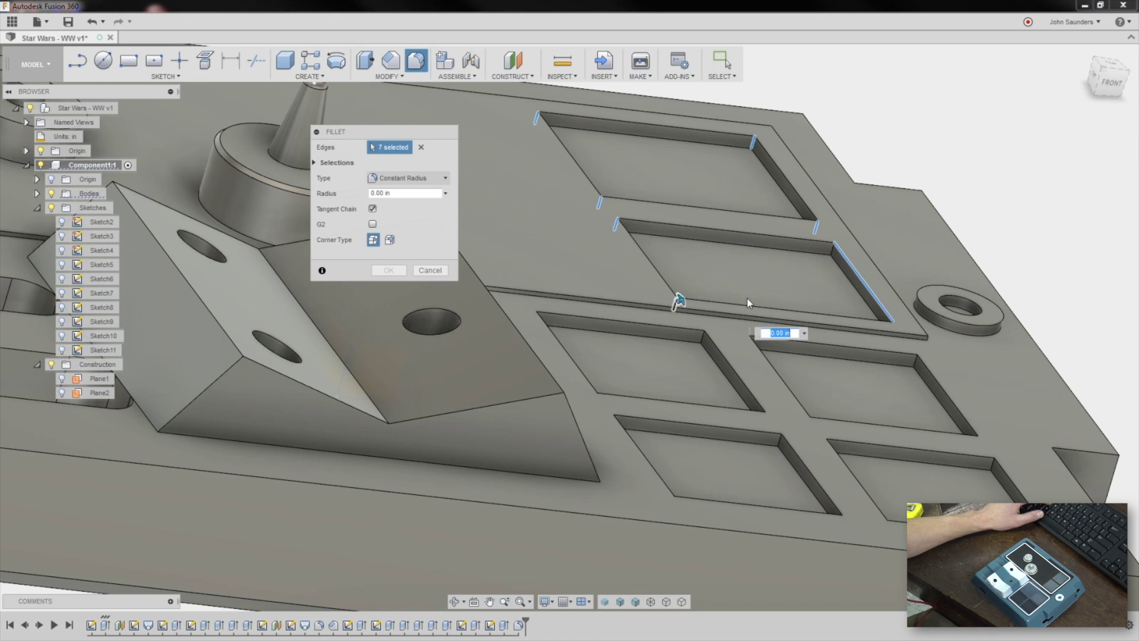
pyautogui.click(893, 329)
# Add the vertical corner edges of the two lower-area recesses nearest the raised panel to the fillet selection.
pyautogui.click(703, 339)
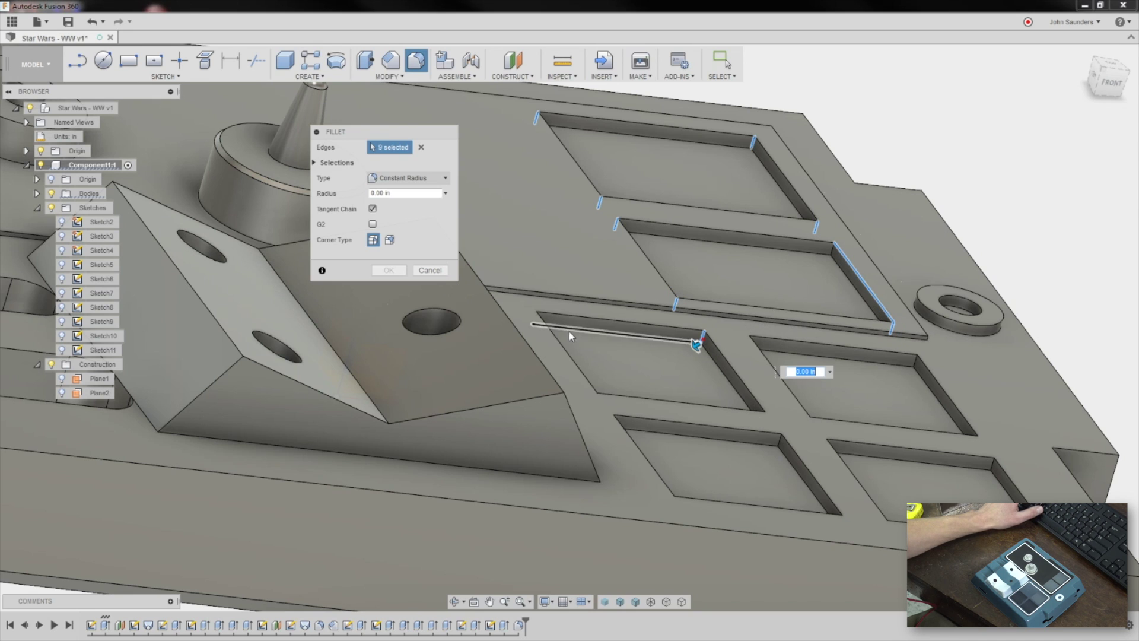
pyautogui.click(534, 320)
pyautogui.click(598, 398)
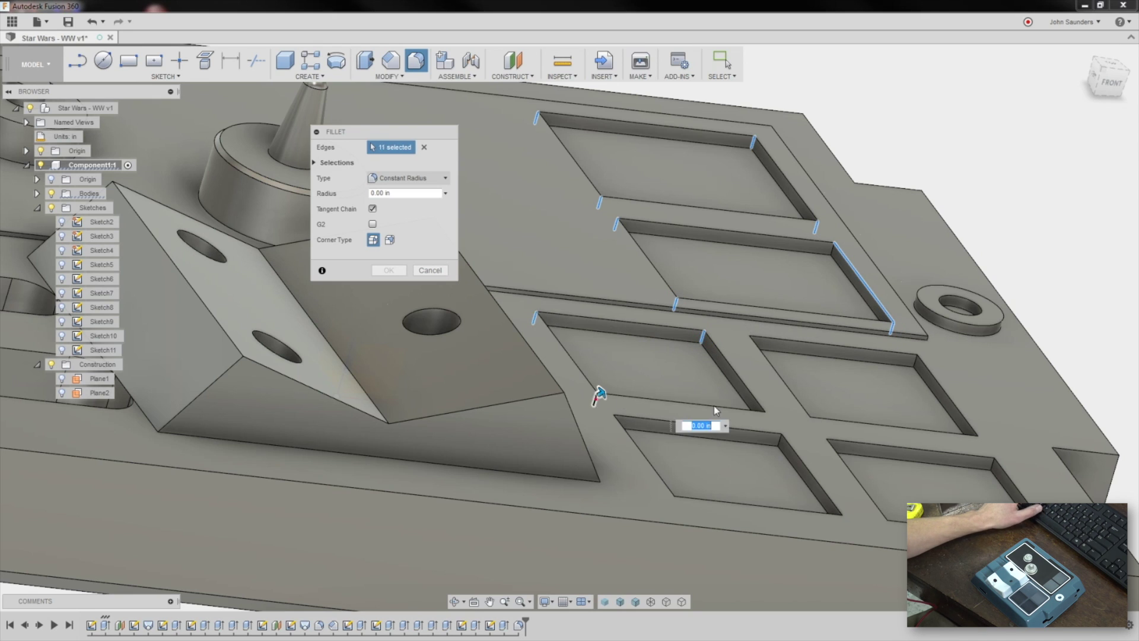
pyautogui.click(764, 418)
pyautogui.click(809, 424)
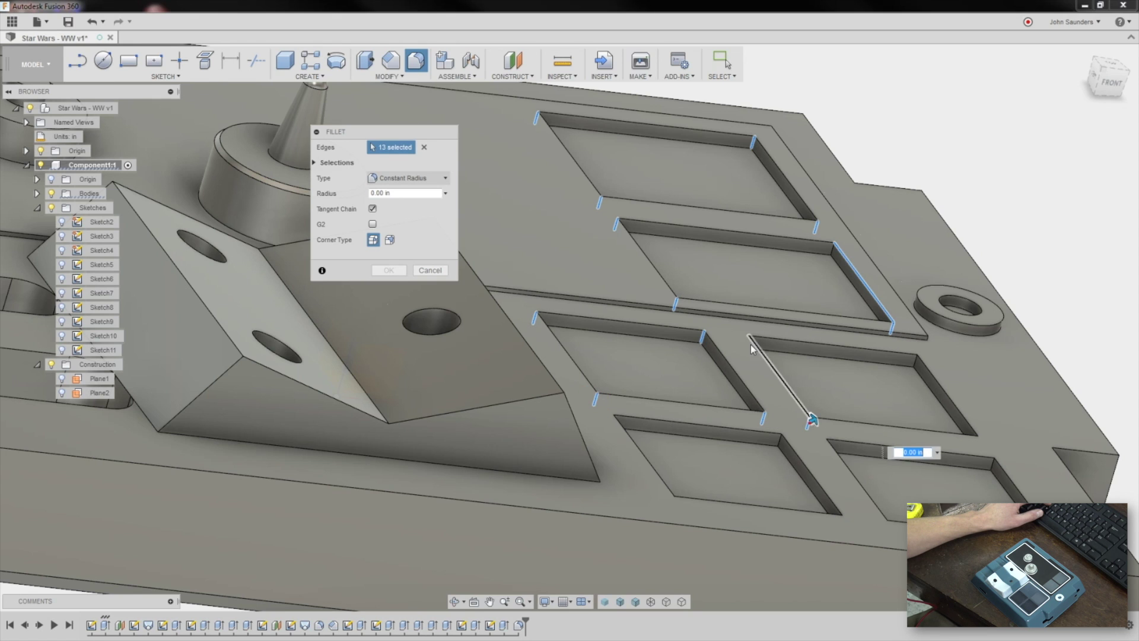
pyautogui.click(748, 342)
pyautogui.click(916, 362)
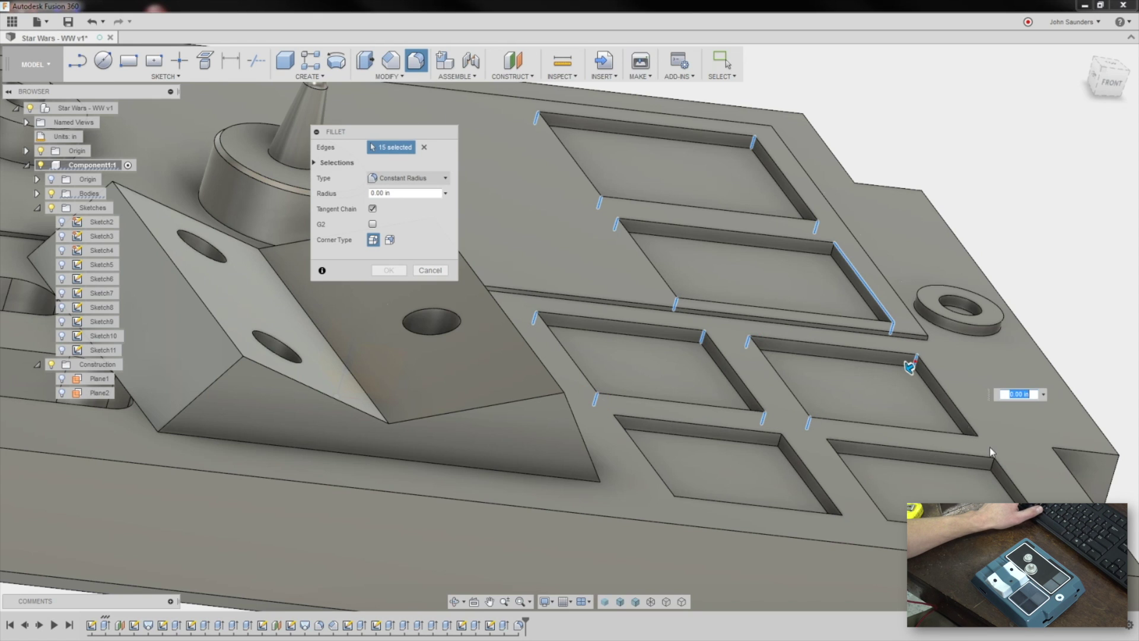
pyautogui.click(980, 443)
# Add the vertical corner edges of the two recesses nearest the body's front edge to the fillet selection.
pyautogui.moveTo(989, 452); pyautogui.dragTo(897, 323, button='middle')
pyautogui.scroll(1, 897, 326)
pyautogui.click(901, 335)
pyautogui.click(968, 426)
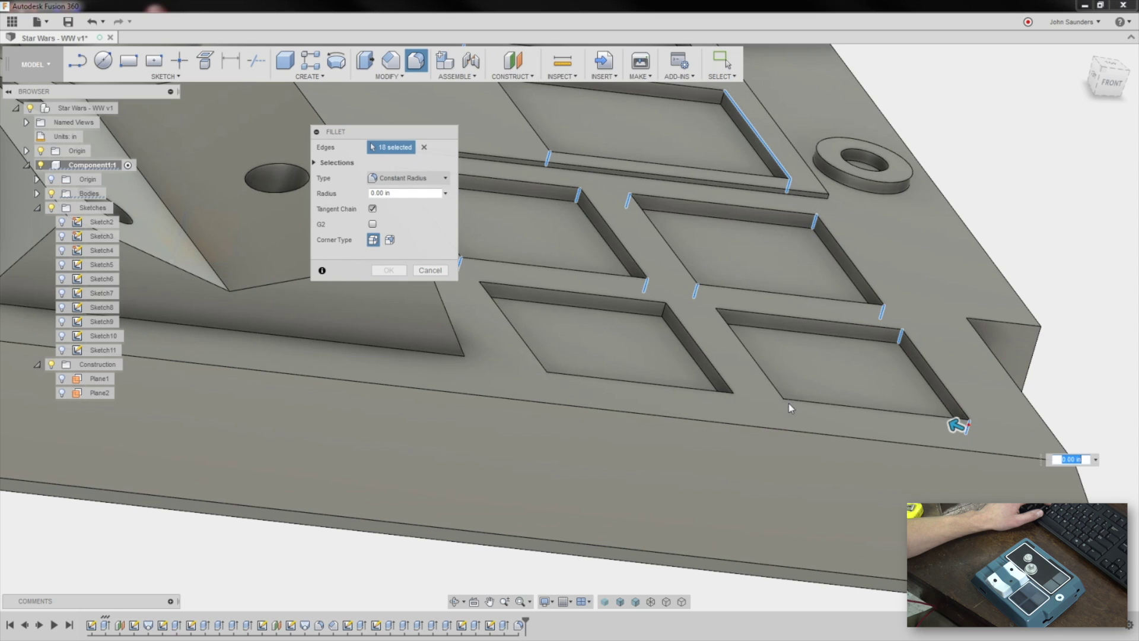
pyautogui.click(782, 408)
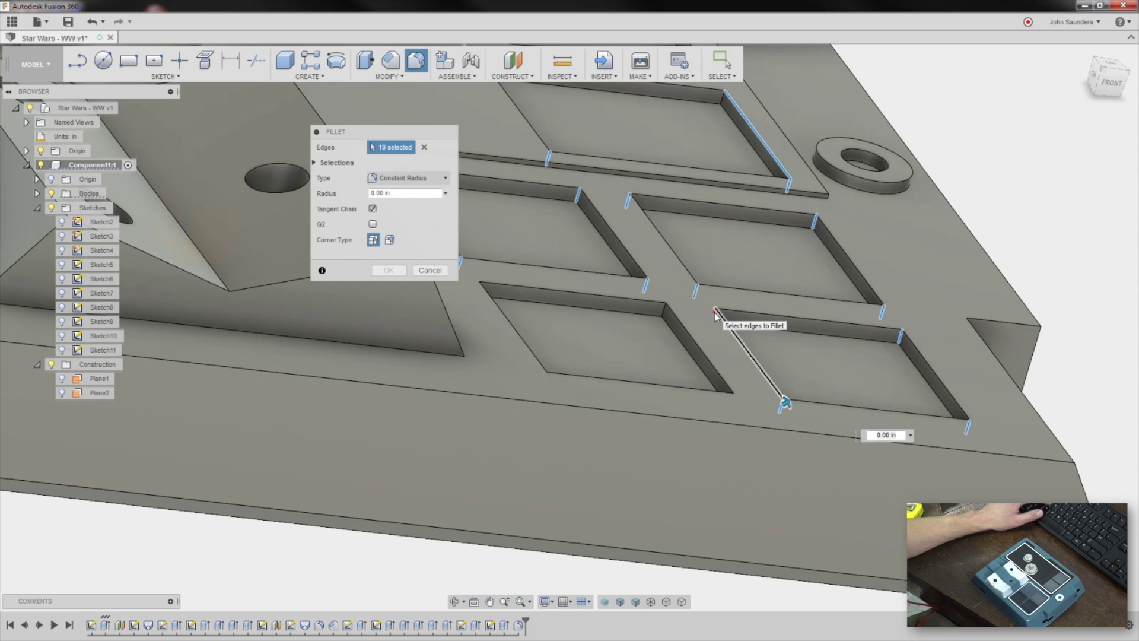
pyautogui.click(715, 315)
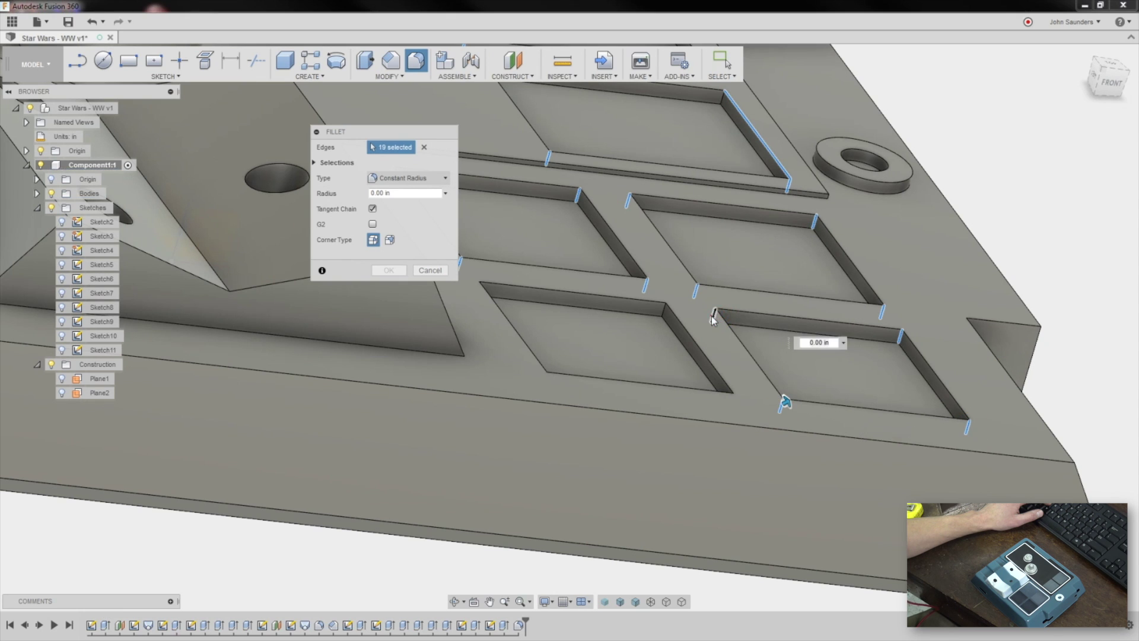
pyautogui.click(731, 399)
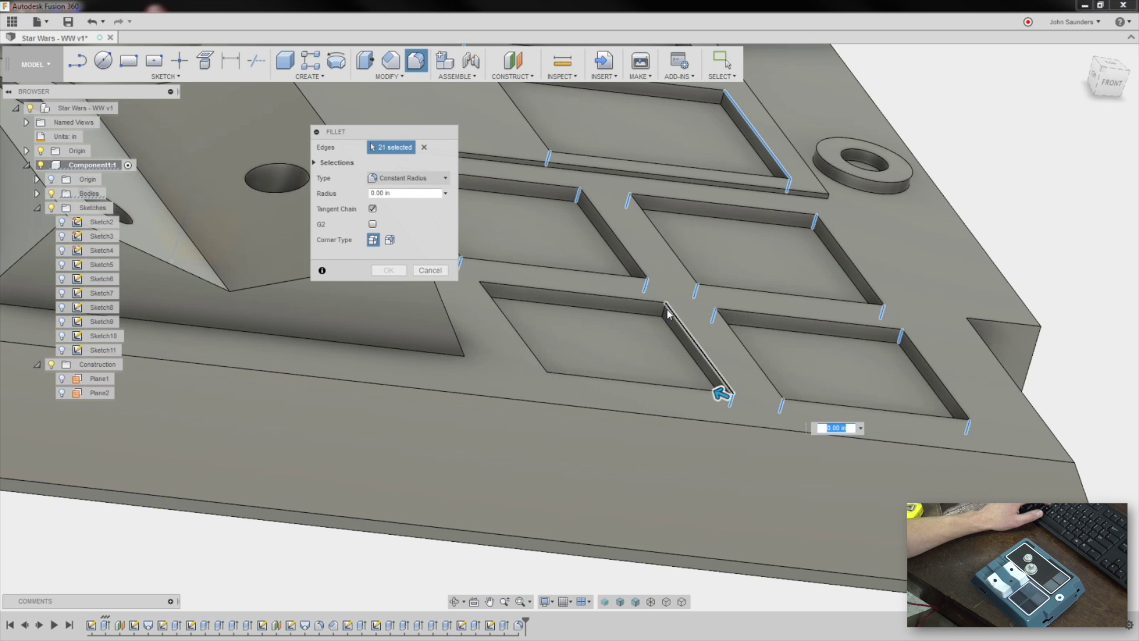
pyautogui.click(667, 313)
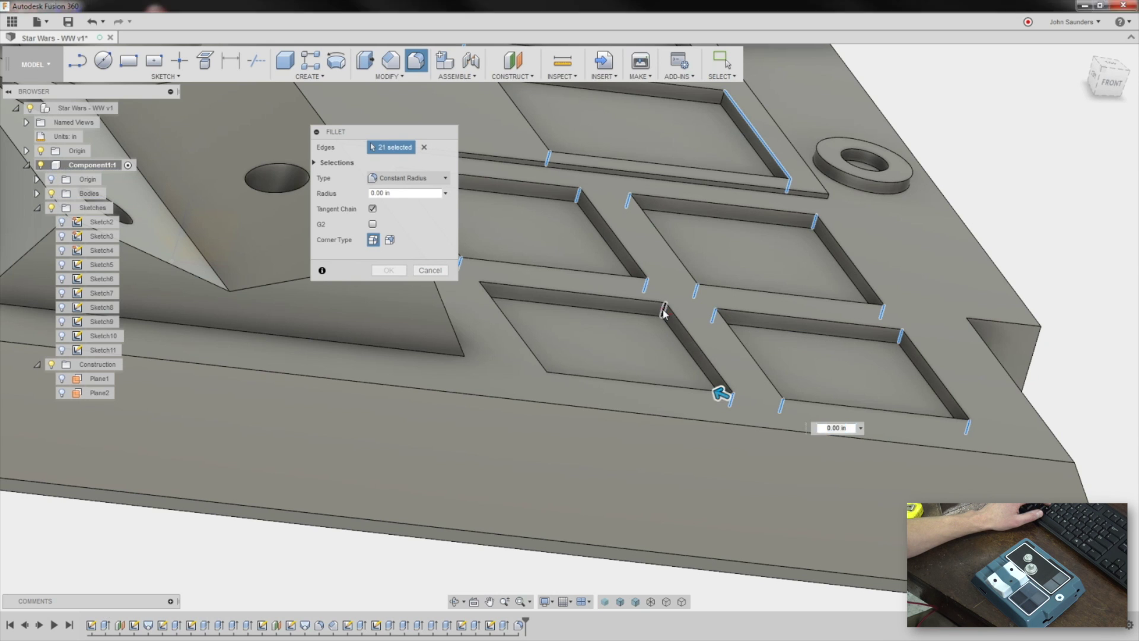
pyautogui.click(546, 381)
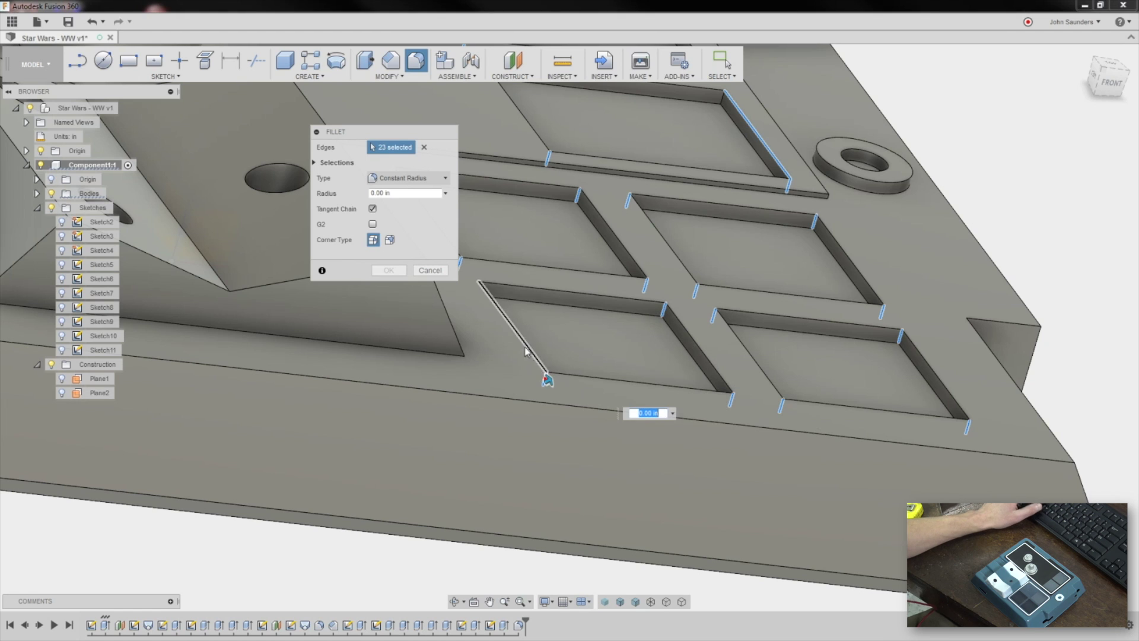
pyautogui.click(478, 293)
# Set the fillet radius of the selected recess corners to 0.18 in and complete the fillet.
pyautogui.keyDown('shift'); pyautogui.moveTo(477, 294); pyautogui.dragTo(413, 303, button='middle'); pyautogui.keyUp('shift')
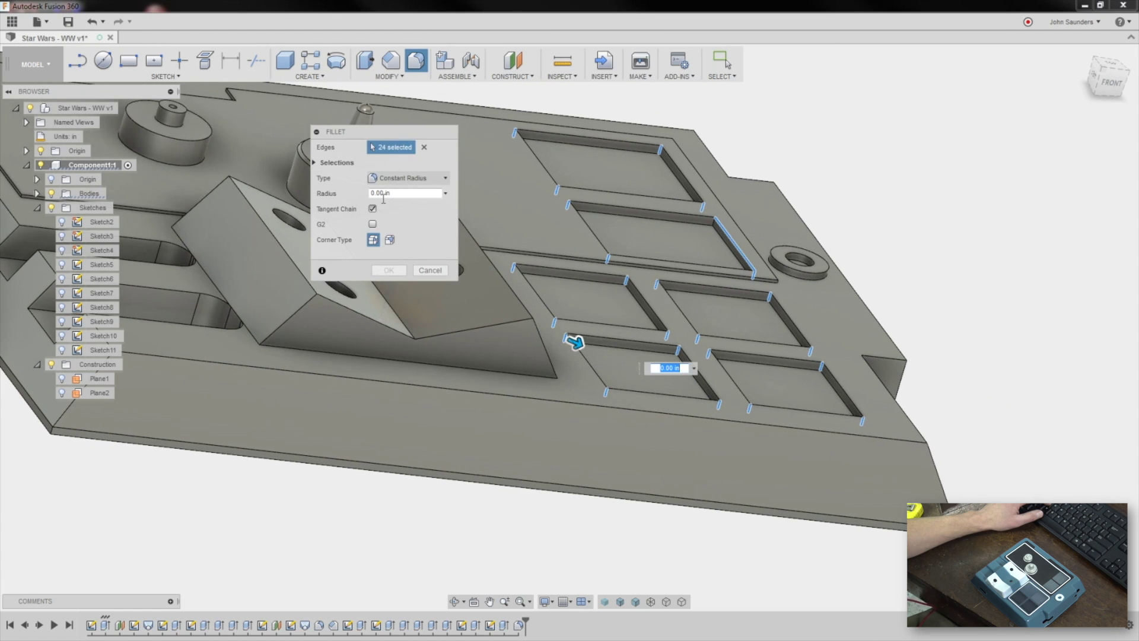
pyautogui.moveTo(404, 196); pyautogui.dragTo(324, 191)
pyautogui.write('.05')
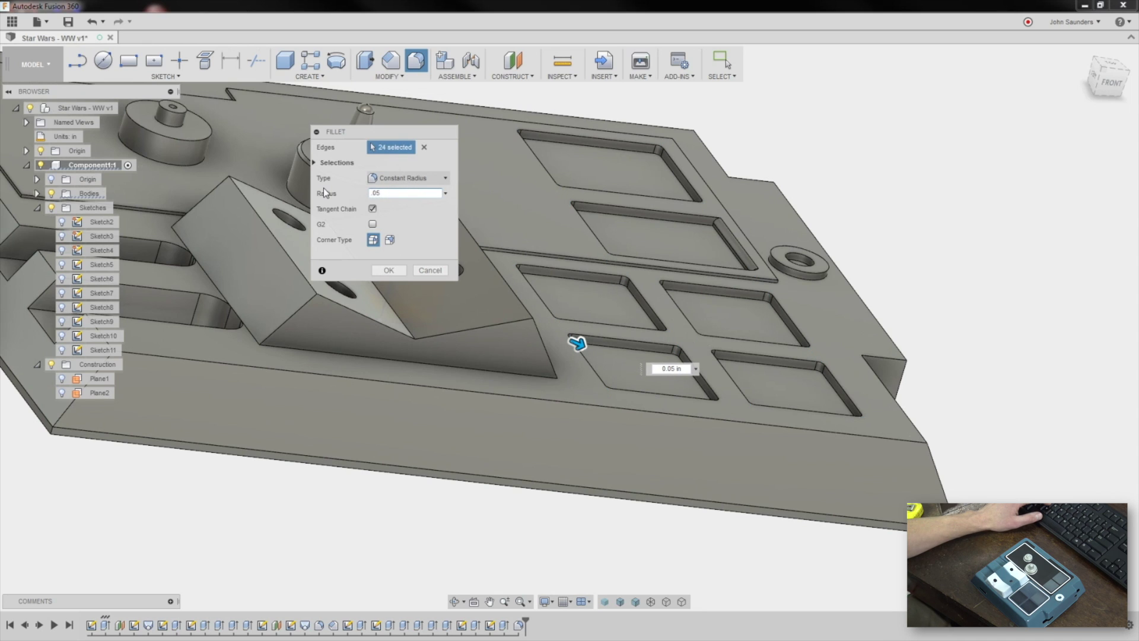
pyautogui.press('BackSpace')
pyautogui.press('BackSpace')
pyautogui.write('18')
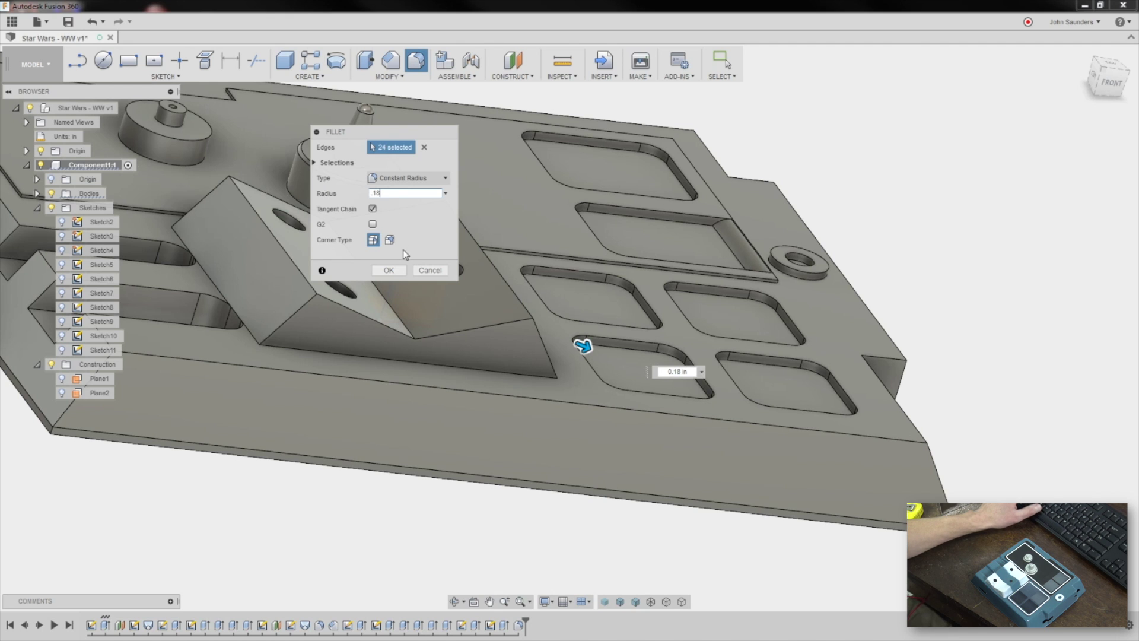
pyautogui.click(398, 270)
pyautogui.keyDown('shift'); pyautogui.moveTo(474, 263); pyautogui.dragTo(754, 224, button='middle'); pyautogui.keyUp('shift')
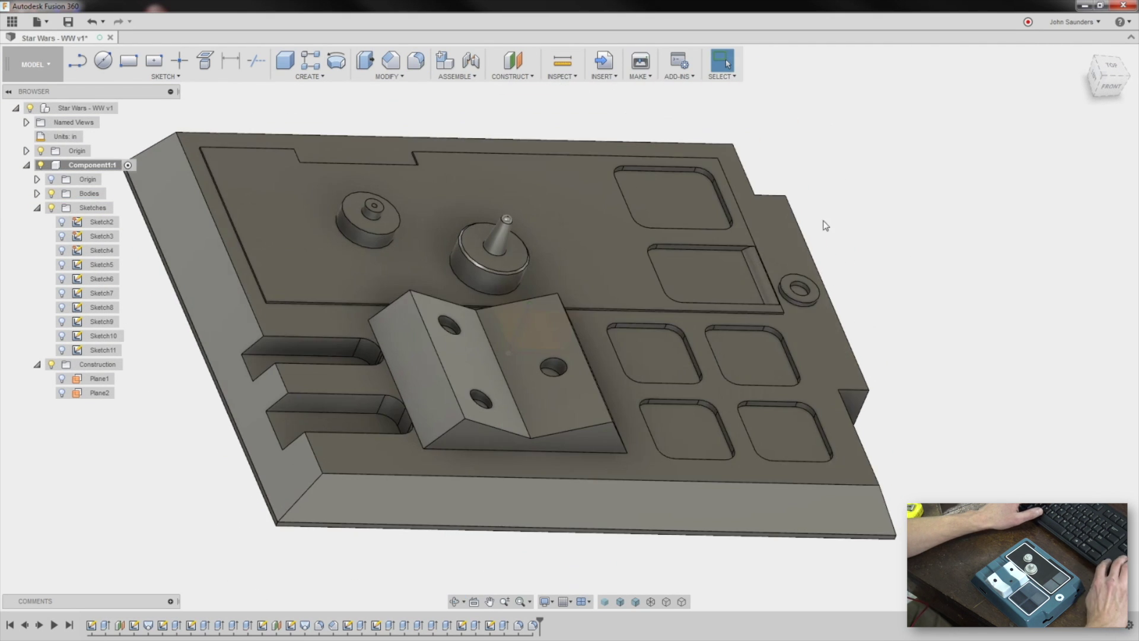
# Edit the recess-corner fillet, replacing the long edge in the raised panel's recess near the ring with its missing vertical corner edge.
pyautogui.click(758, 278)
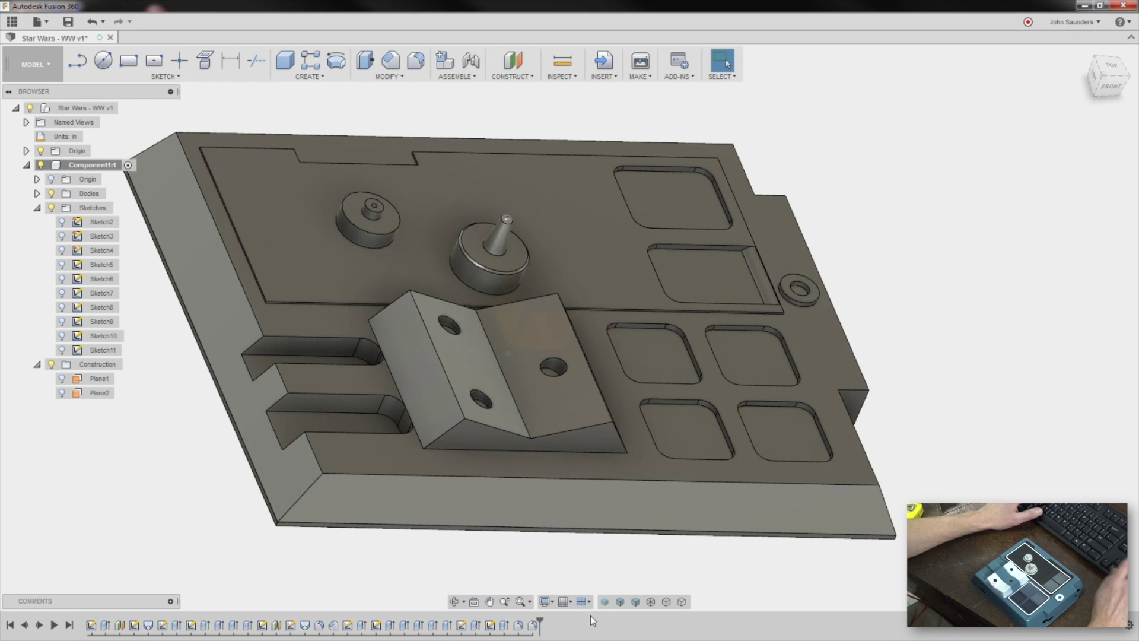
pyautogui.rightClick(531, 624)
pyautogui.click(562, 552)
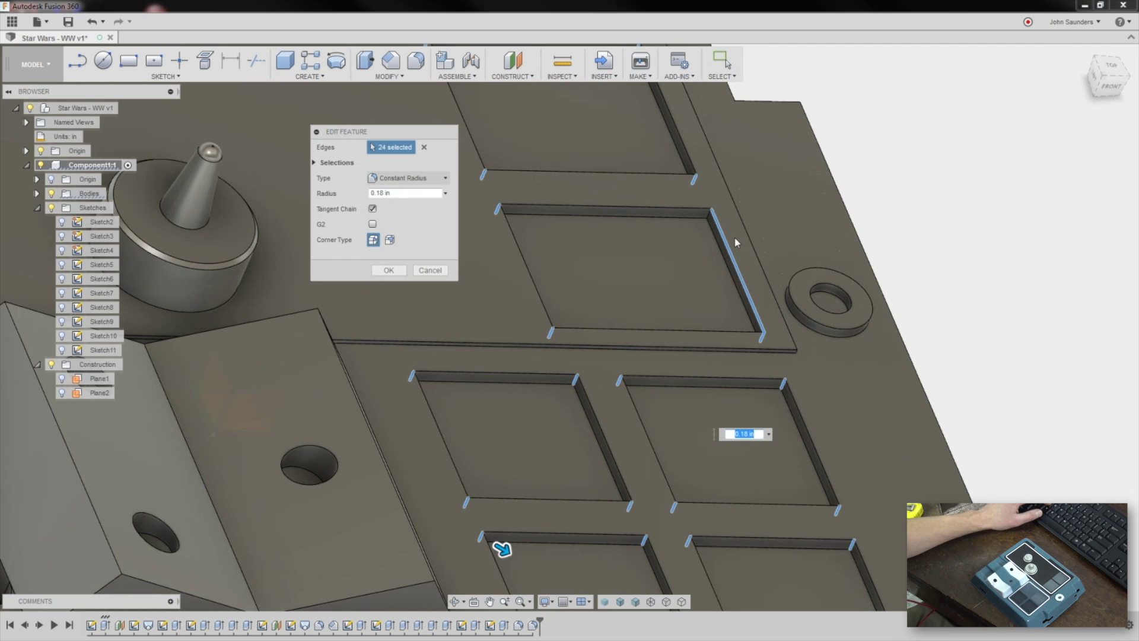
pyautogui.click(727, 252)
pyautogui.click(709, 216)
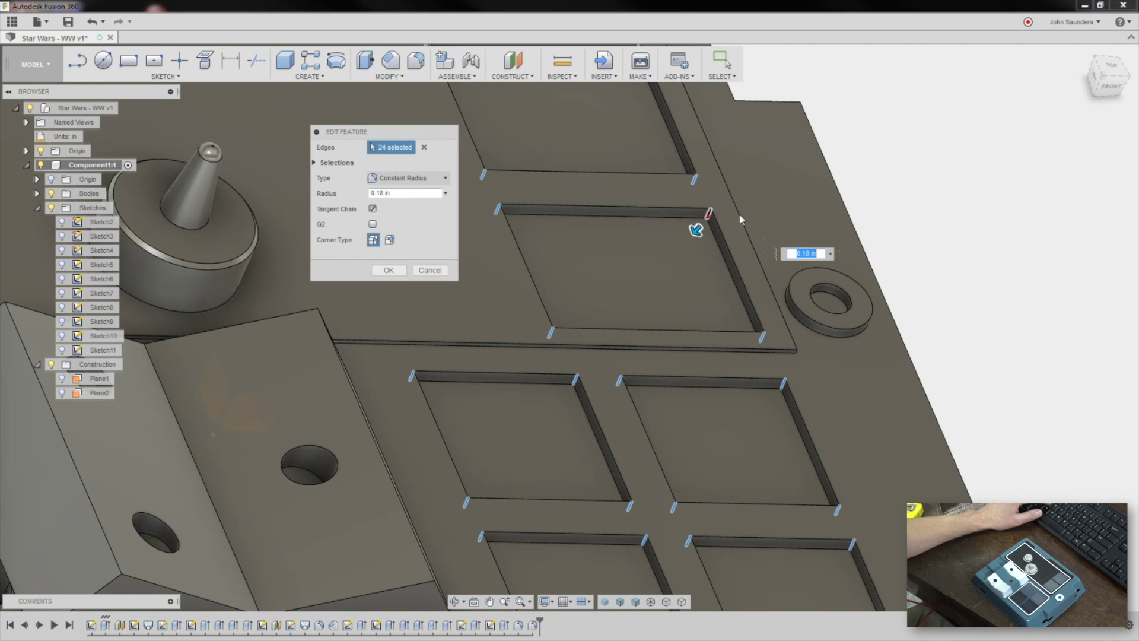
pyautogui.scroll(-3, 701, 226)
pyautogui.keyDown('shift'); pyautogui.moveTo(615, 233); pyautogui.dragTo(549, 321, button='middle'); pyautogui.keyUp('shift')
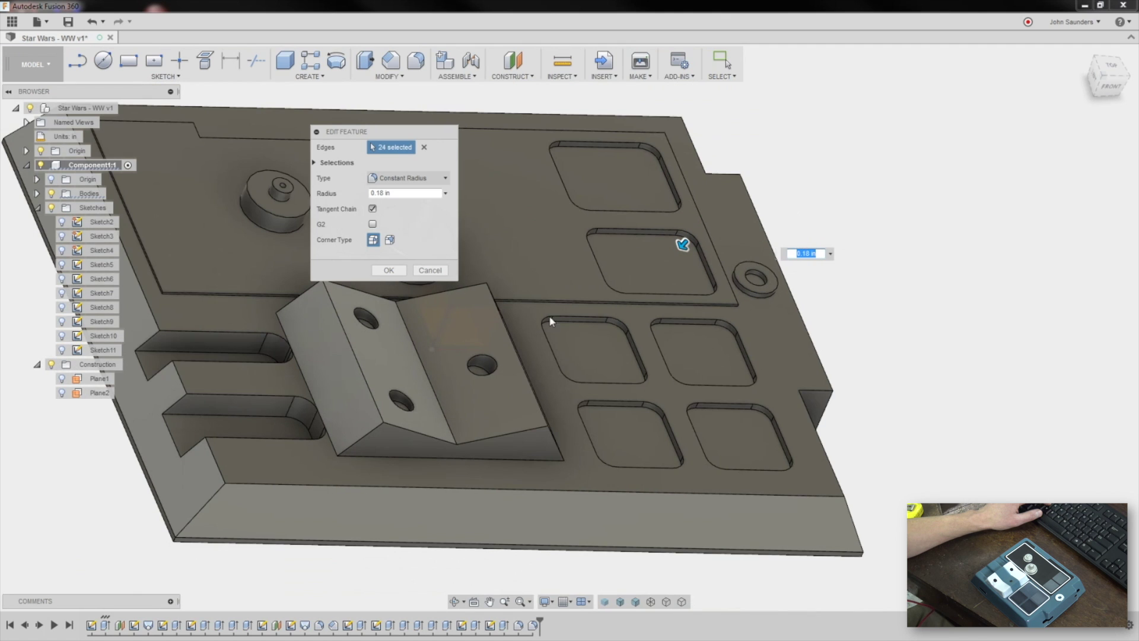
pyautogui.click(387, 270)
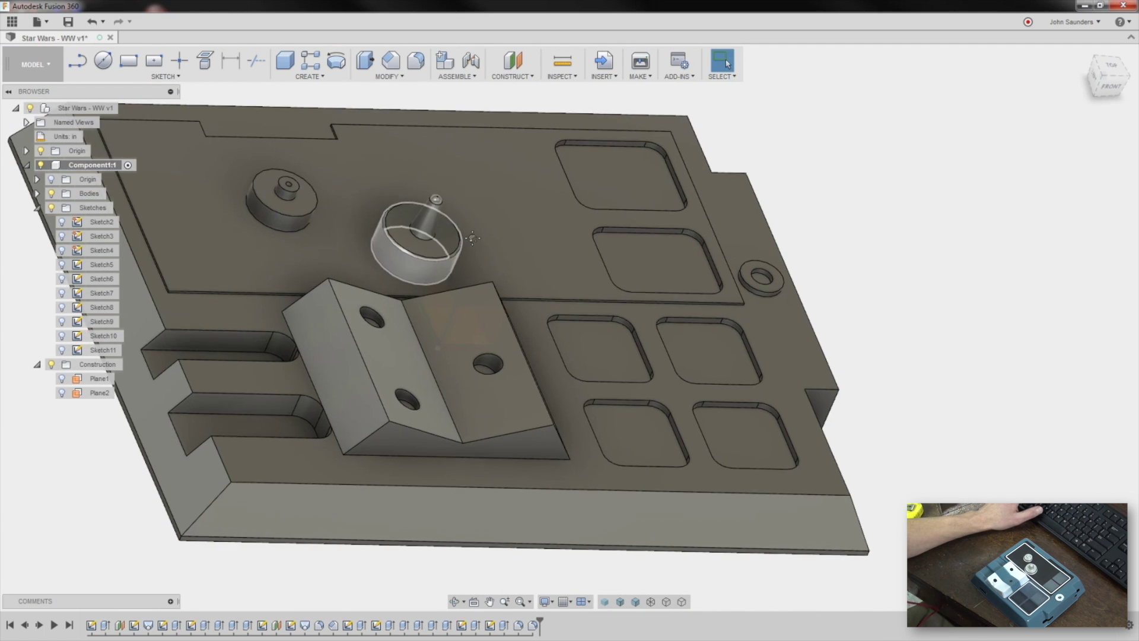
# Fillet the upper rim of the smaller knob's disc and the top edge of its central post.
pyautogui.keyDown('shift'); pyautogui.moveTo(386, 268); pyautogui.dragTo(439, 215, button='middle'); pyautogui.keyUp('shift')
pyautogui.scroll(2, 445, 207)
pyautogui.click(416, 61)
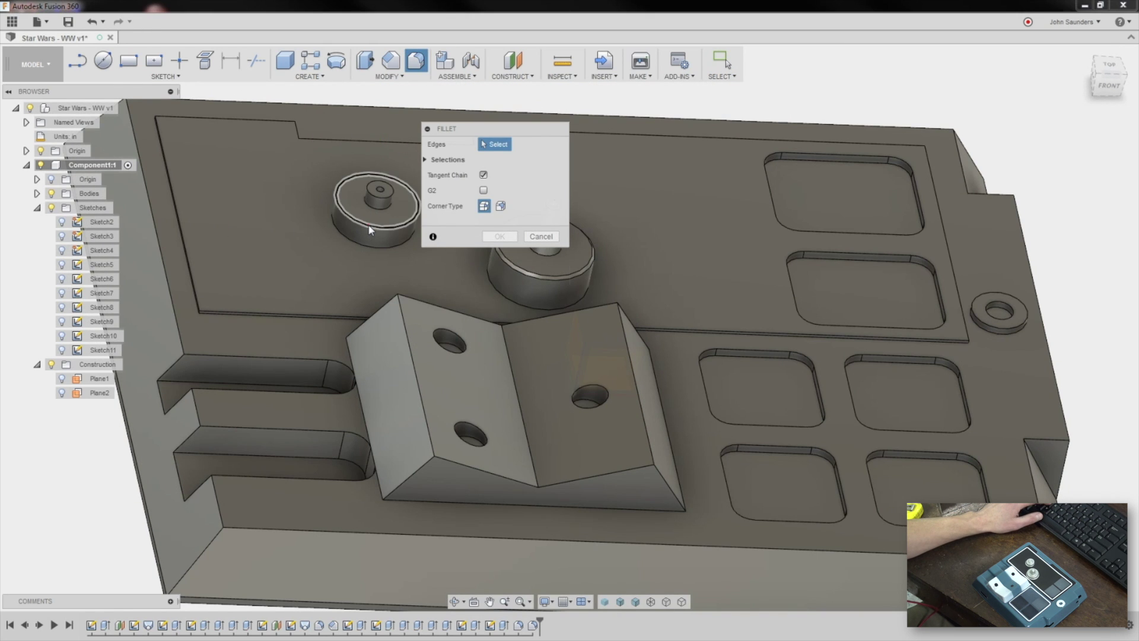
pyautogui.click(369, 226)
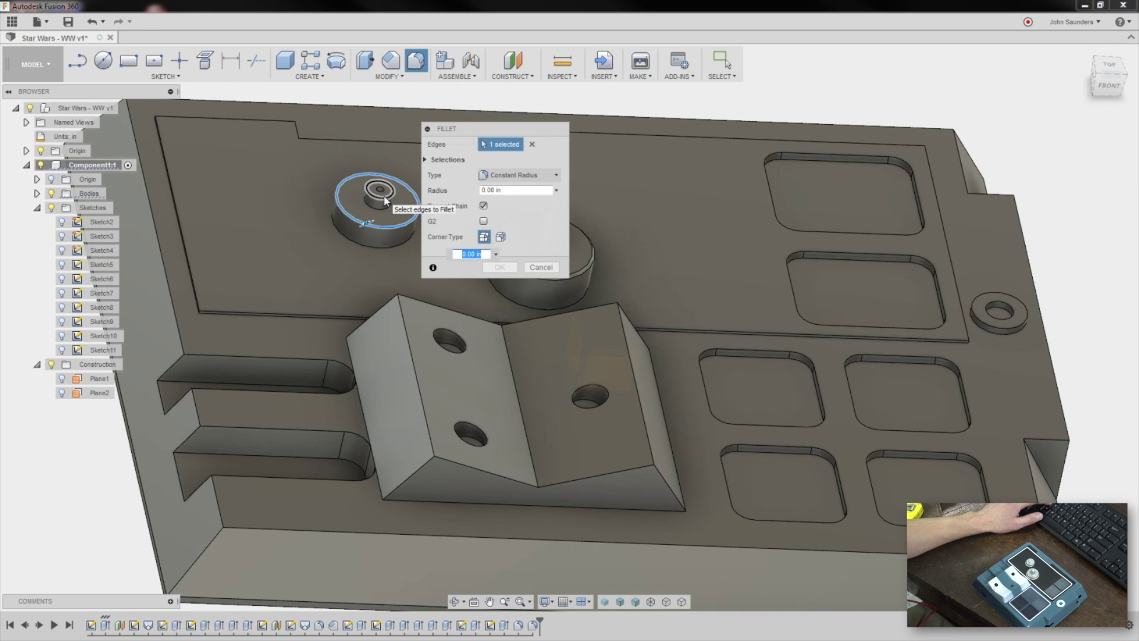
pyautogui.click(383, 197)
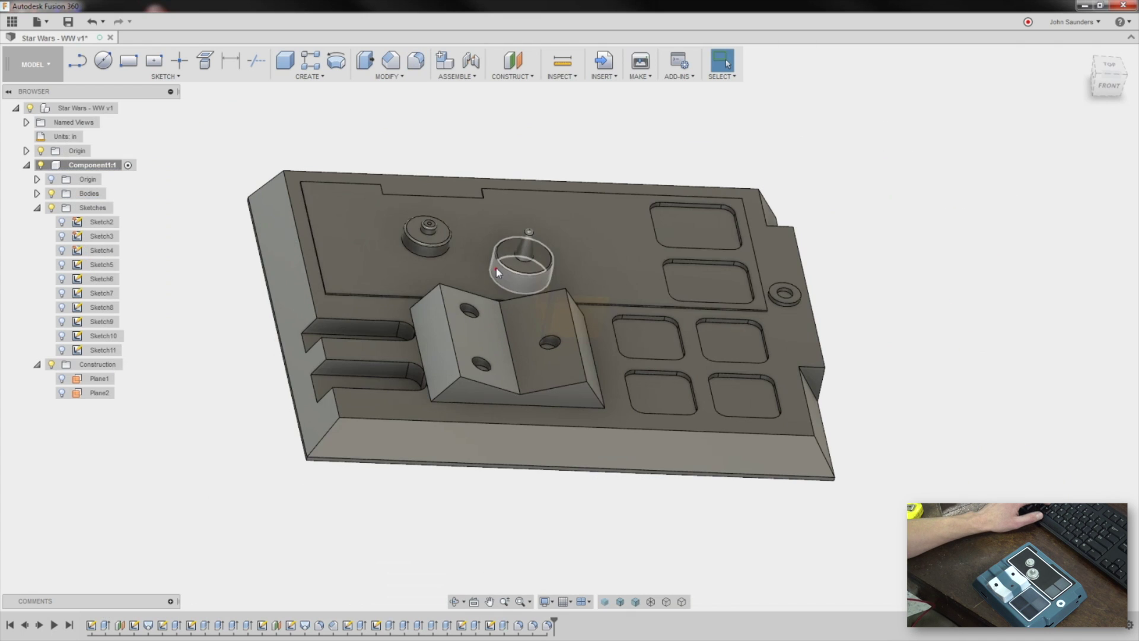
# Fillet the two projecting corners of the notch along the raised panel's long edge with a 0.25 in radius.
pyautogui.keyDown('shift'); pyautogui.moveTo(468, 254); pyautogui.dragTo(435, 233, button='middle'); pyautogui.keyUp('shift')
pyautogui.scroll(4, 435, 234)
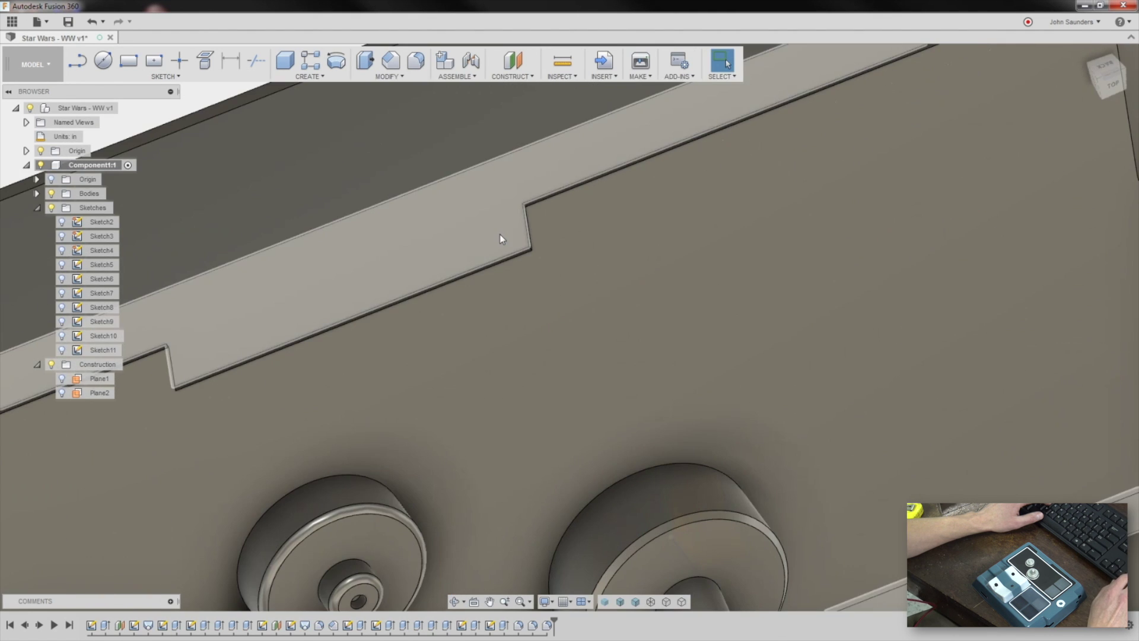
pyautogui.click(416, 60)
pyautogui.scroll(3, 545, 267)
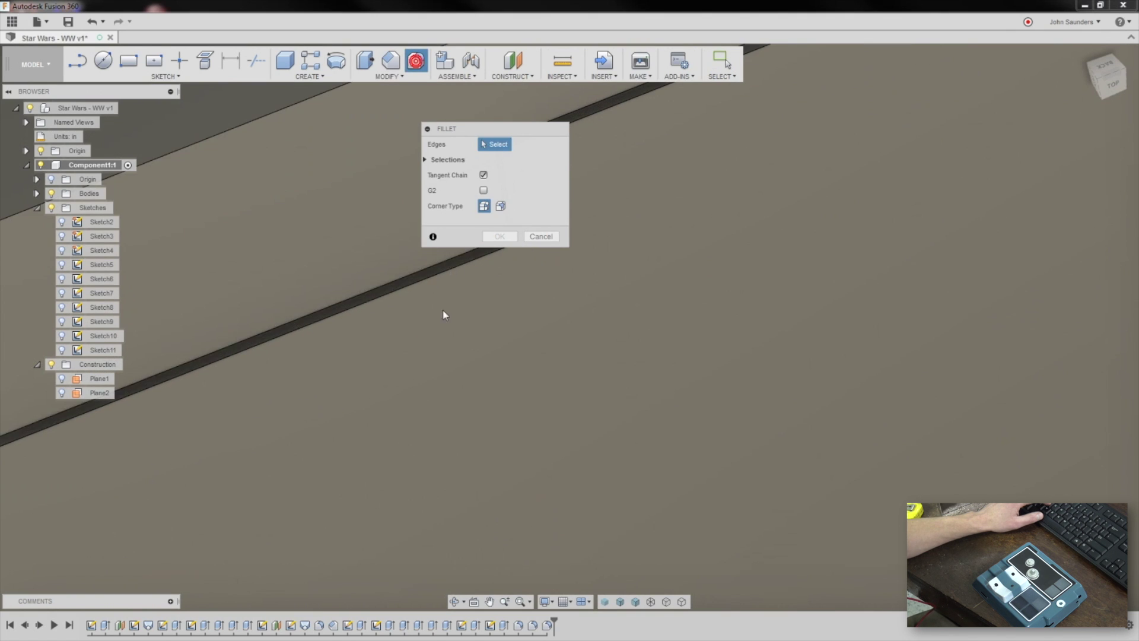
pyautogui.moveTo(443, 314); pyautogui.dragTo(496, 413, button='middle')
pyautogui.scroll(1, 581, 333)
pyautogui.click(581, 332)
pyautogui.scroll(-3, 323, 498)
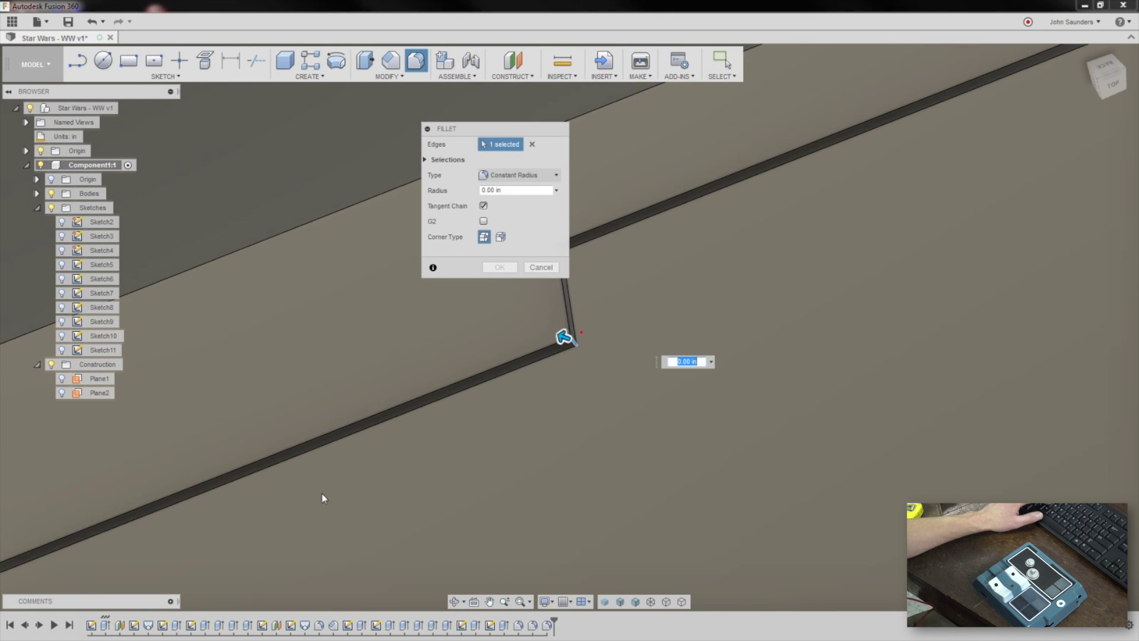
pyautogui.moveTo(323, 498); pyautogui.dragTo(397, 498, button='middle')
pyautogui.scroll(3, 395, 518)
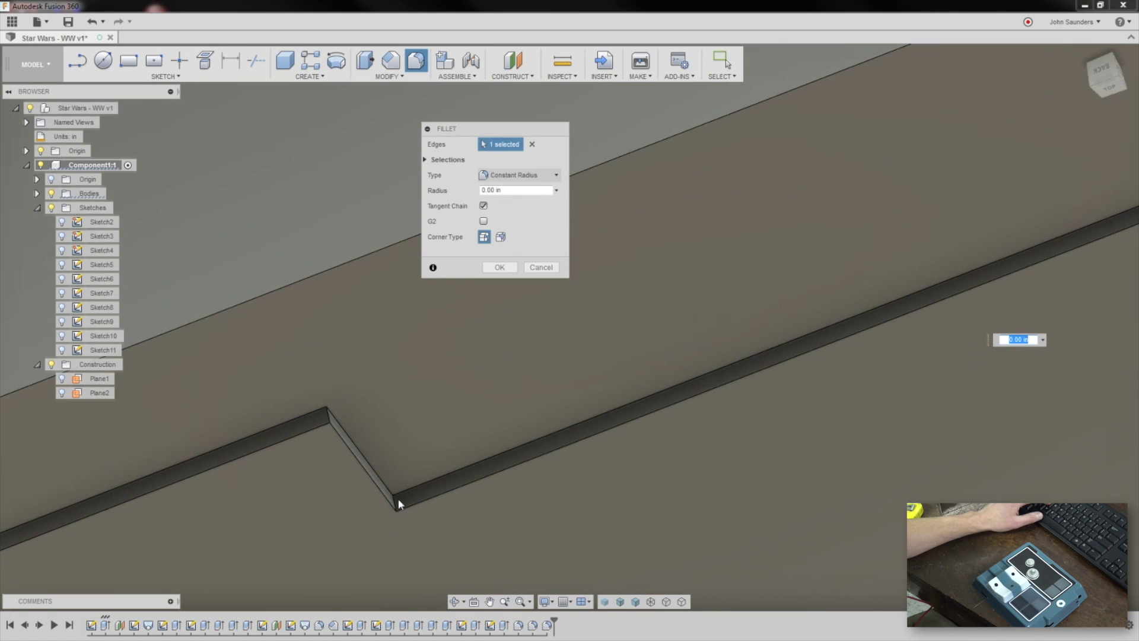
pyautogui.click(441, 497)
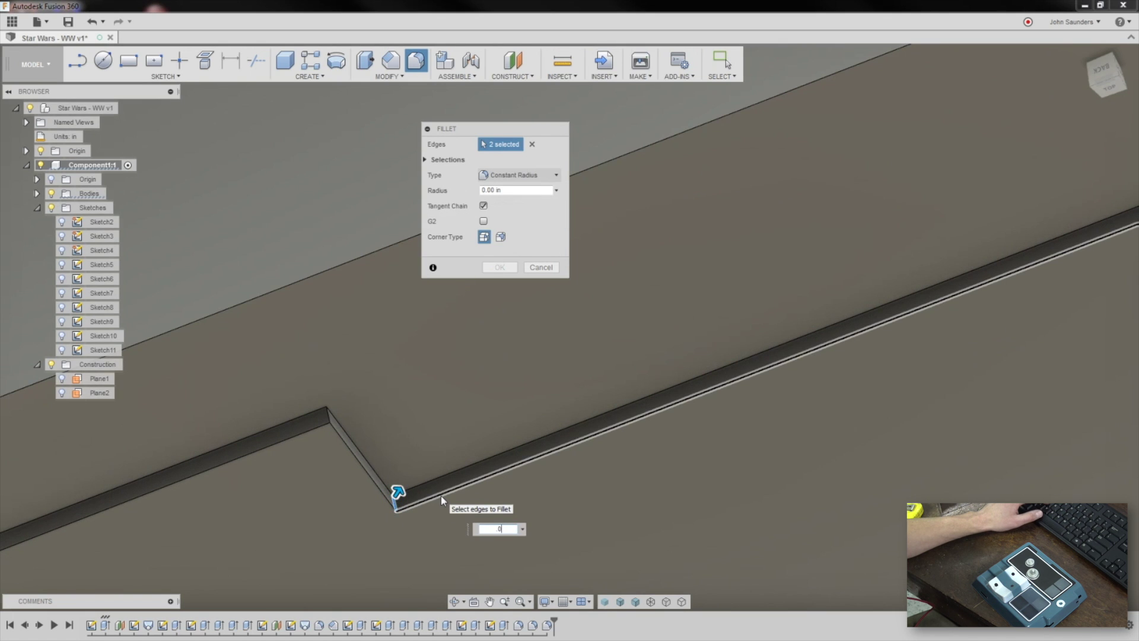
pyautogui.write('.25')
pyautogui.press('Return')
pyautogui.scroll(-5, 441, 497)
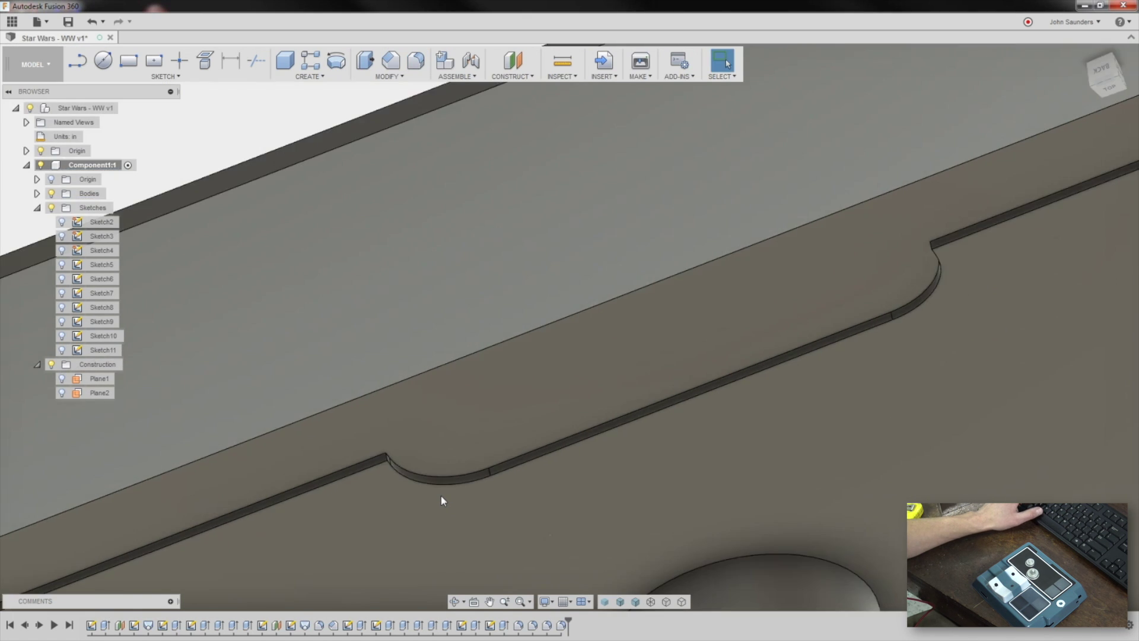
# Try filleting both outer ridges and the central valley edge of the V-topped block together with one radius, and undo it.
pyautogui.scroll(-3, 454, 474)
pyautogui.keyDown('shift'); pyautogui.moveTo(561, 455); pyautogui.dragTo(534, 296, button='middle'); pyautogui.keyUp('shift')
pyautogui.moveTo(534, 296); pyautogui.dragTo(534, 173, button='middle')
pyautogui.click(416, 60)
pyautogui.click(490, 312)
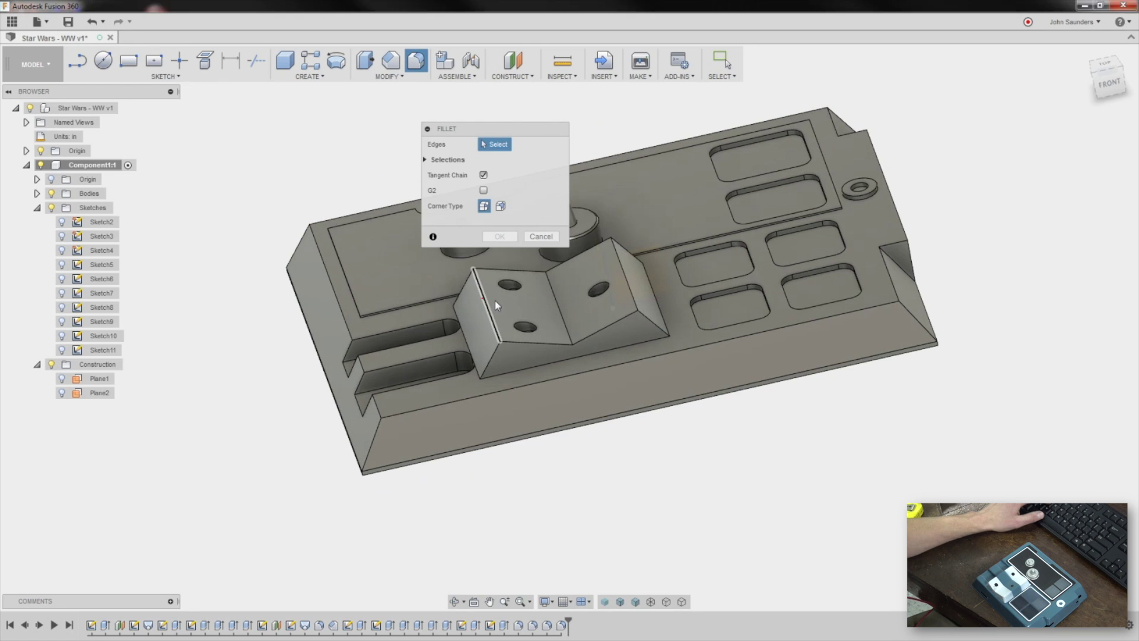
pyautogui.click(636, 274)
pyautogui.click(565, 305)
pyautogui.write('.2')
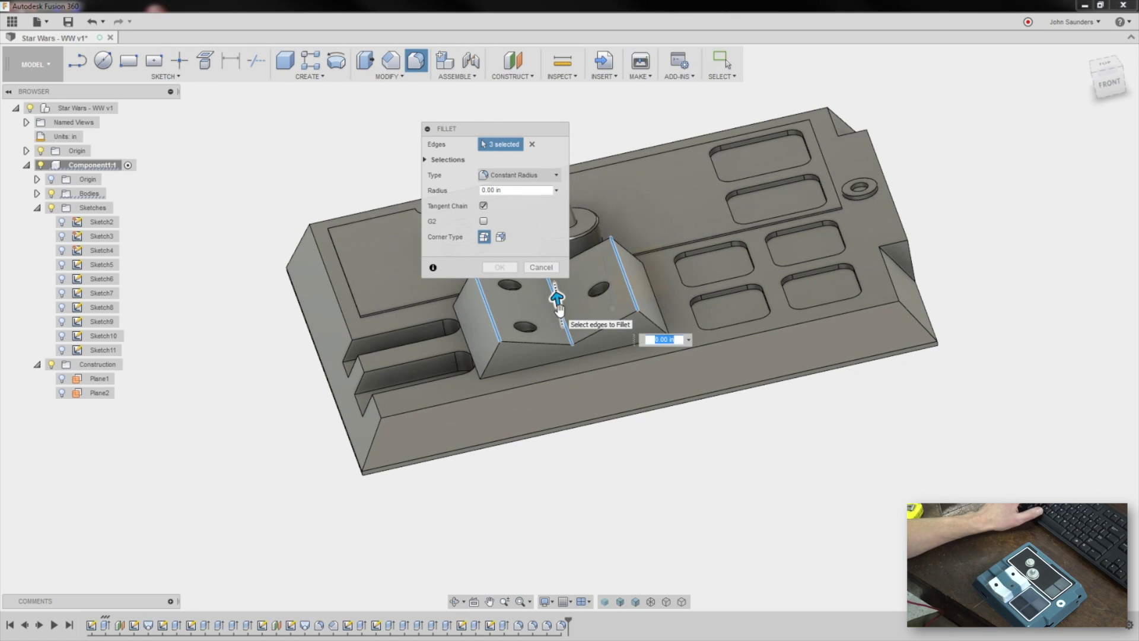
pyautogui.click(494, 267)
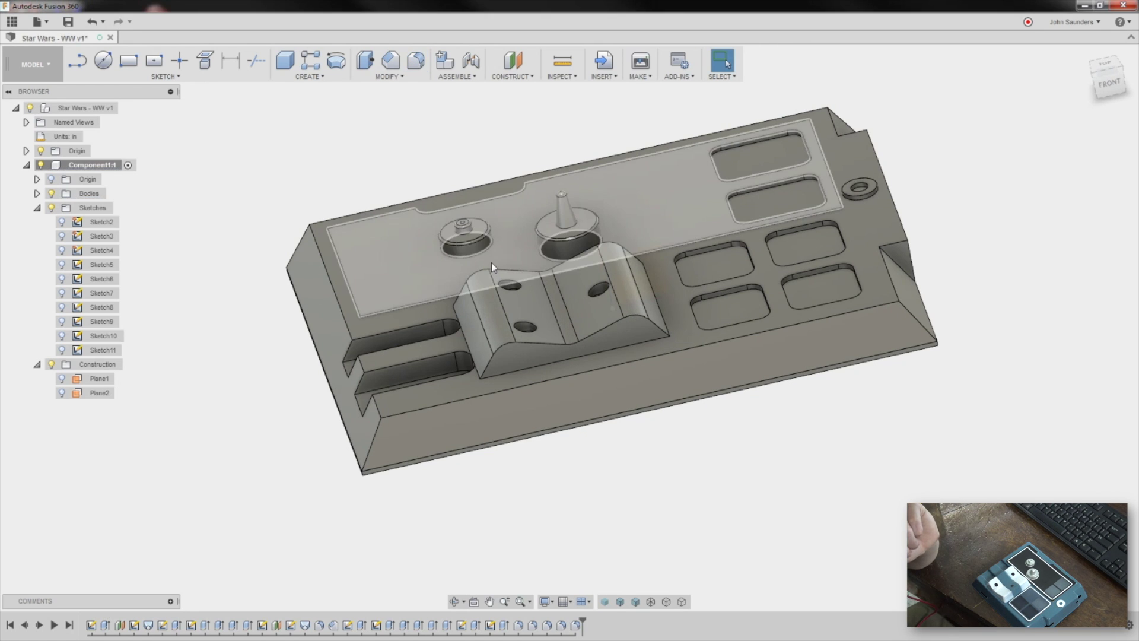
pyautogui.hotkey('ctrl', 'z')
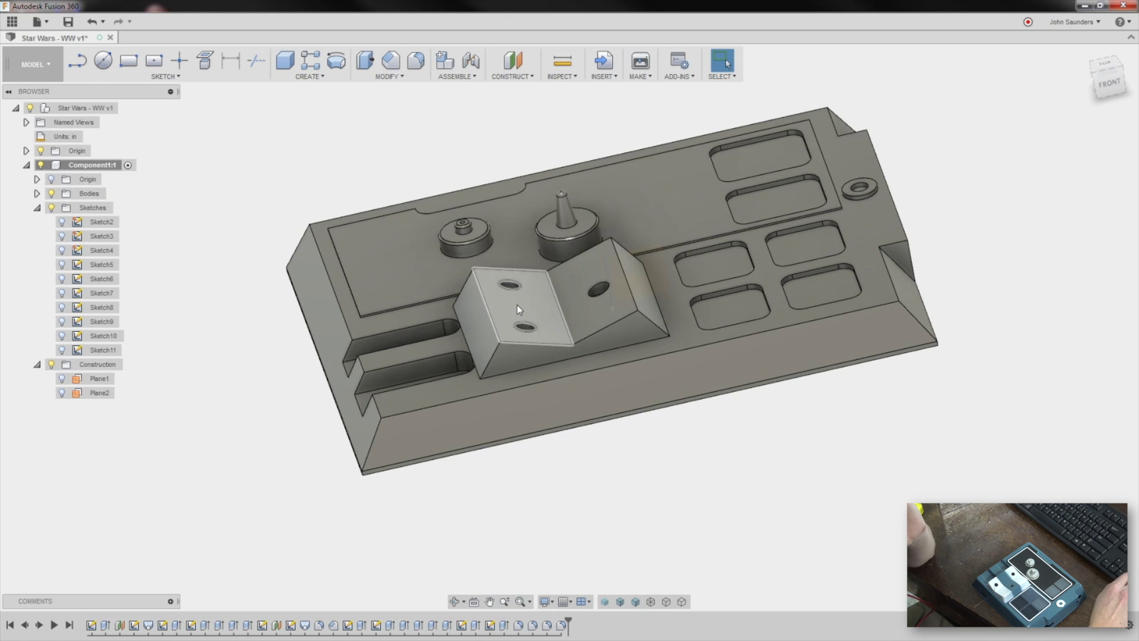
# Fillet only the two outer upper ridge edges of the V-topped block with a small radius.
pyautogui.press('f')
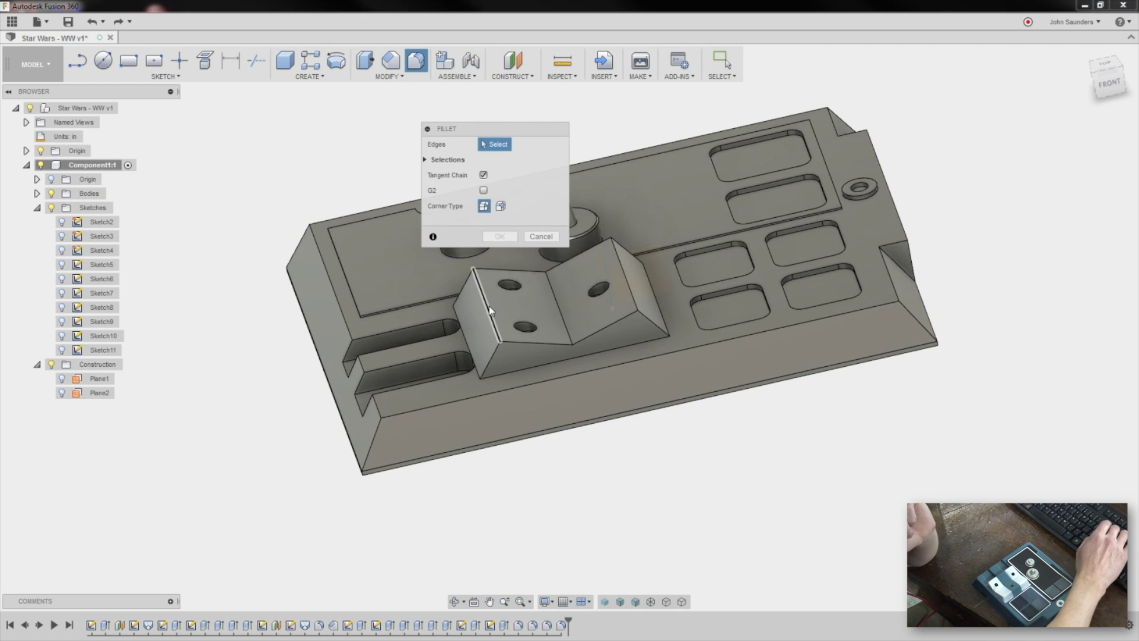
pyautogui.click(490, 310)
pyautogui.click(623, 258)
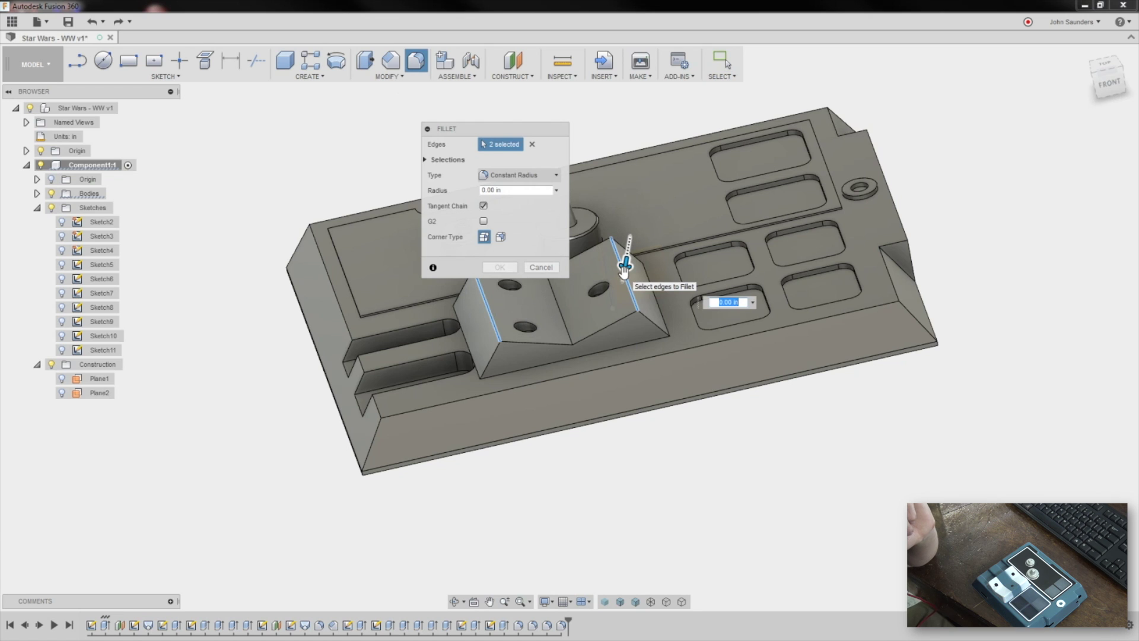
pyautogui.write('1')
pyautogui.press('Return')
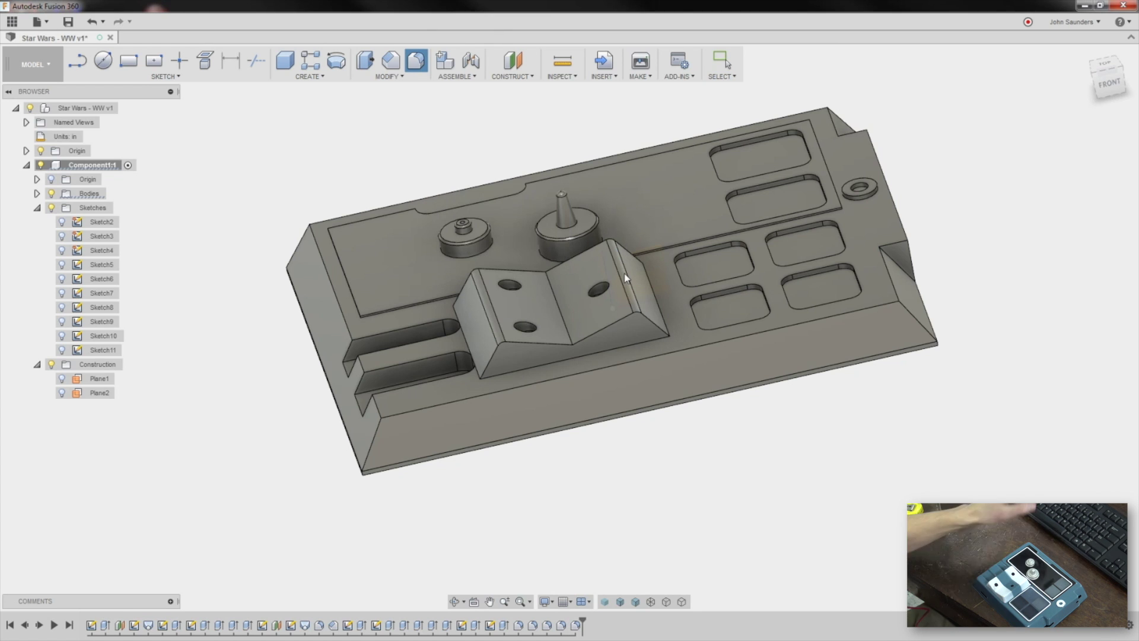
# Fillet the central valley edge of the V-topped block as a separate feature.
pyautogui.scroll(3, 575, 275)
pyautogui.press('f')
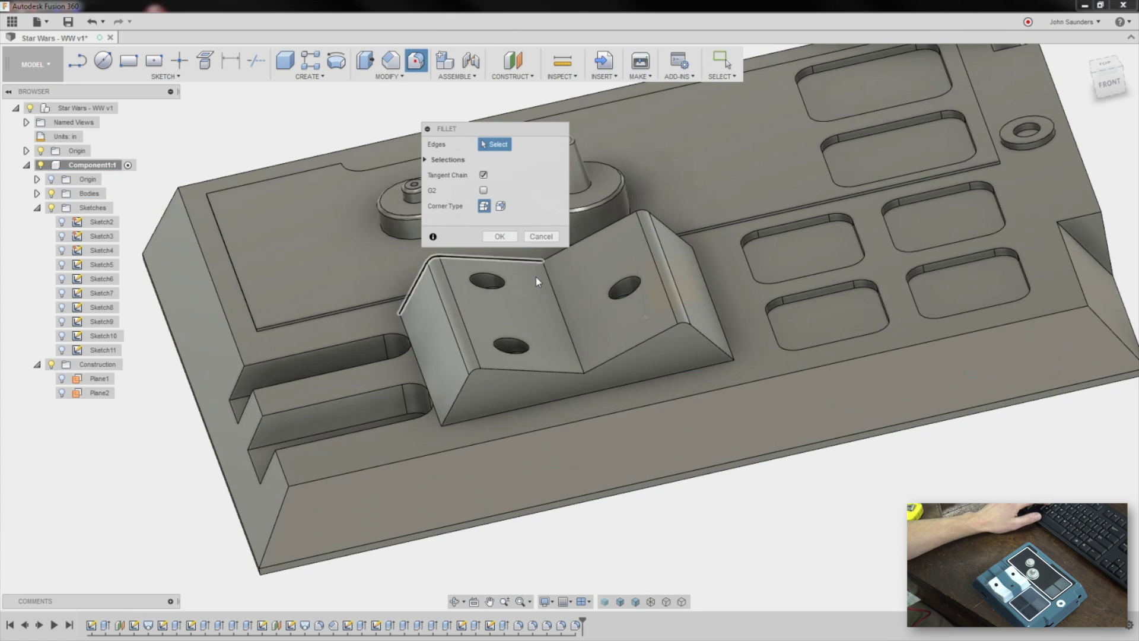
pyautogui.click(558, 306)
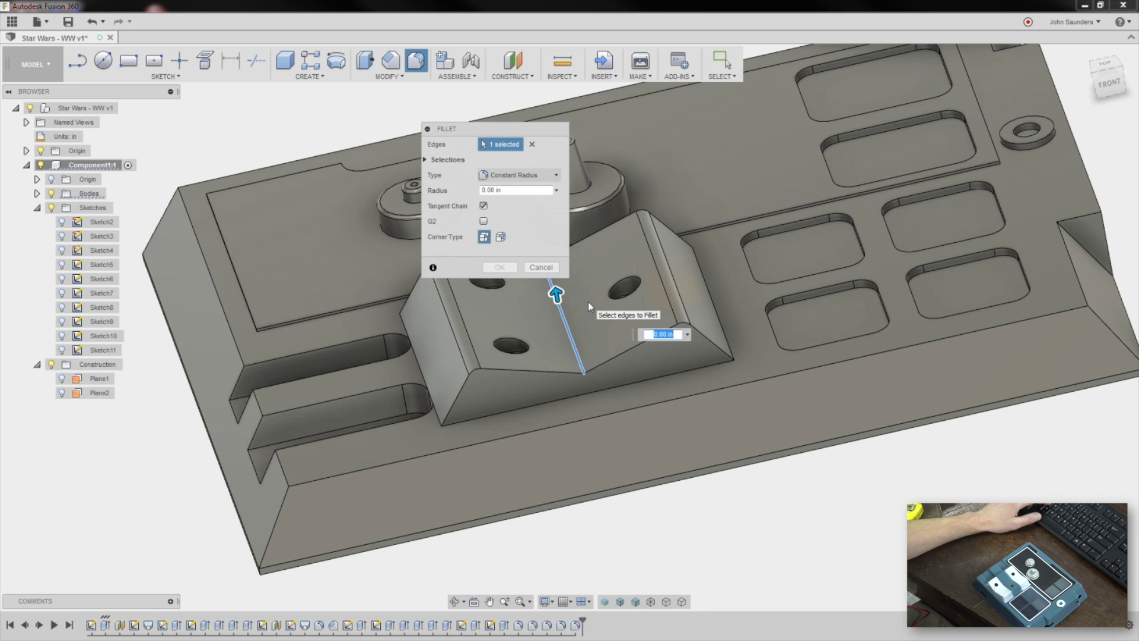
pyautogui.write('3')
pyautogui.press('Return')
pyautogui.scroll(-3, 589, 302)
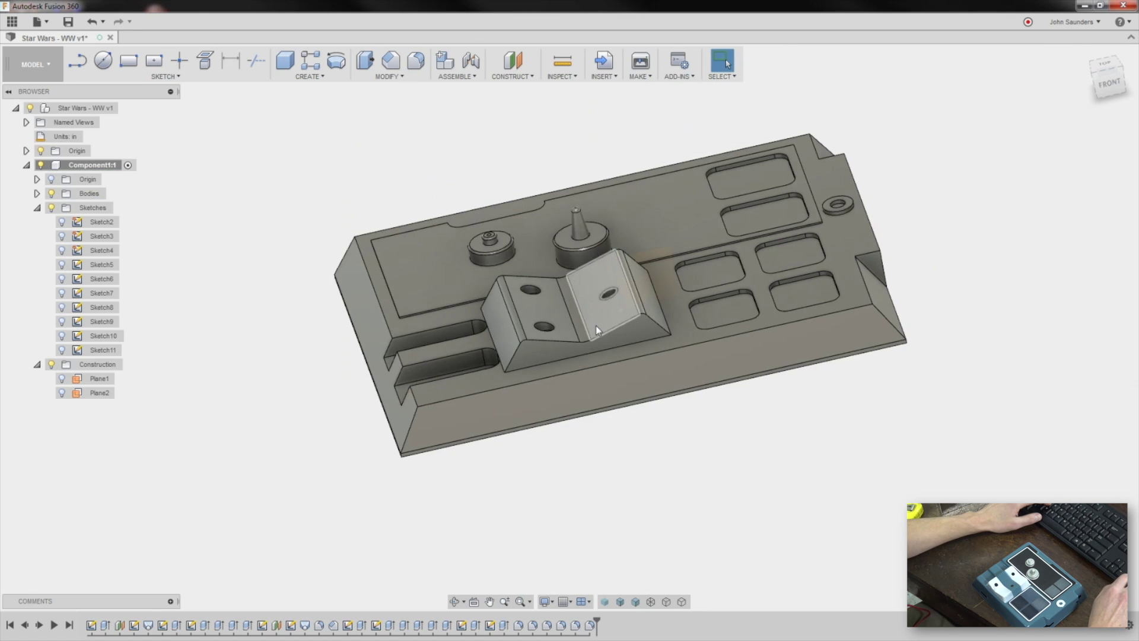
# Fillet the inner corner edges of the two notches at the ring end of the body with a 0.1 in radius.
pyautogui.keyDown('shift'); pyautogui.moveTo(596, 325); pyautogui.dragTo(806, 308, button='middle'); pyautogui.keyUp('shift')
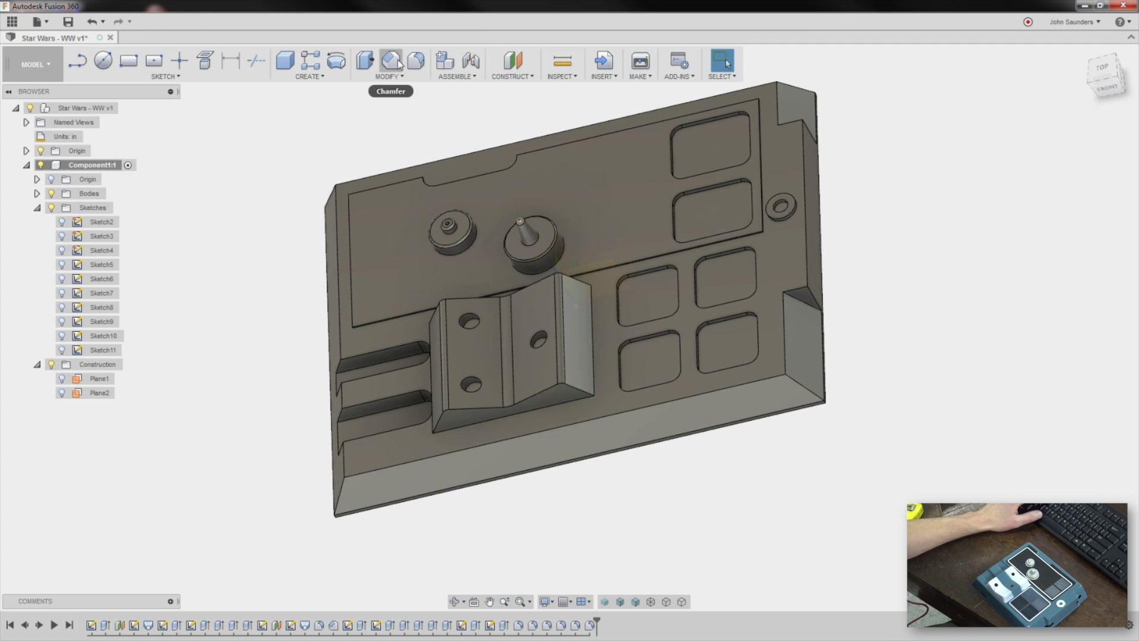
pyautogui.click(416, 61)
pyautogui.click(797, 305)
pyautogui.keyDown('shift'); pyautogui.moveTo(936, 214); pyautogui.dragTo(885, 269, button='middle'); pyautogui.keyUp('shift')
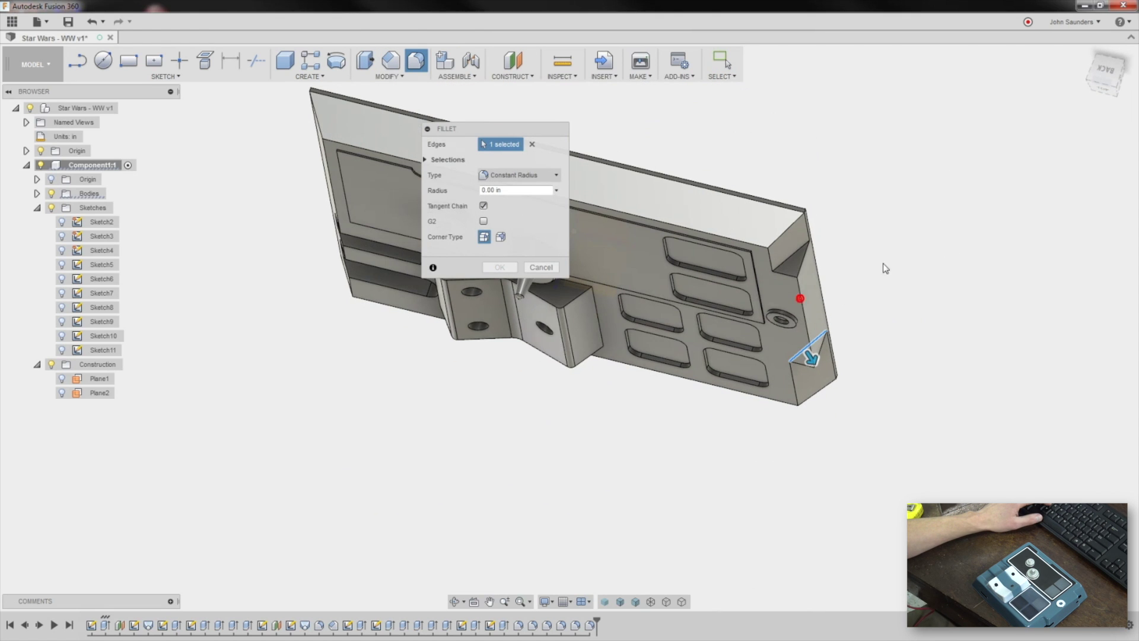
pyautogui.click(790, 256)
pyautogui.keyDown('shift'); pyautogui.moveTo(955, 313); pyautogui.dragTo(957, 190, button='middle'); pyautogui.keyUp('shift')
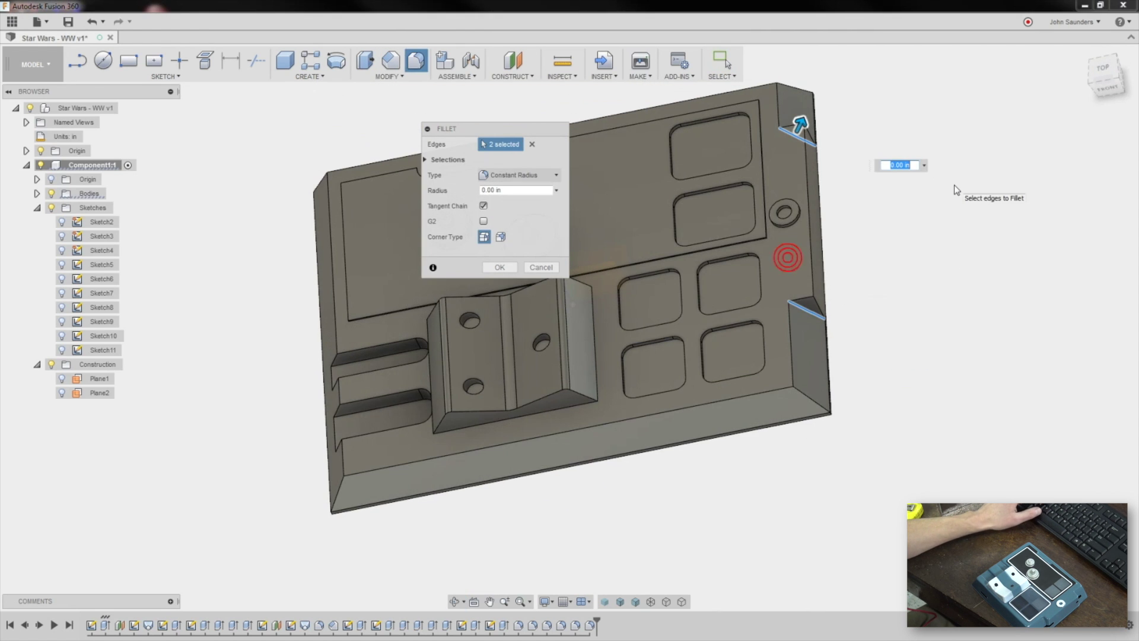
pyautogui.write('2')
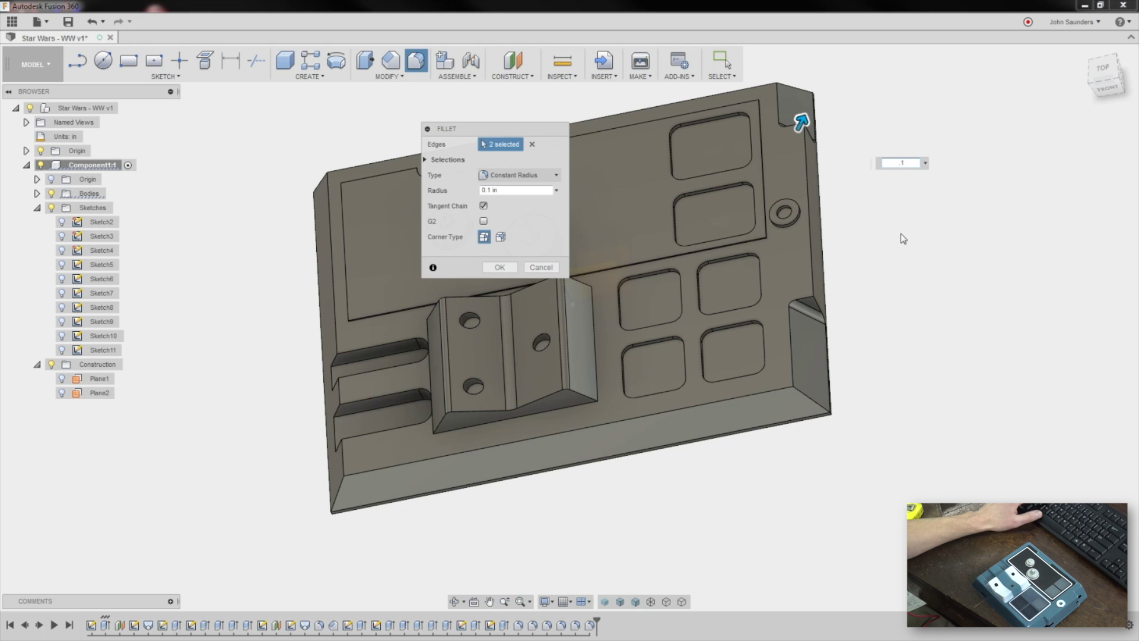
pyautogui.keyDown('shift'); pyautogui.moveTo(901, 238); pyautogui.dragTo(900, 283, button='middle'); pyautogui.keyUp('shift')
pyautogui.scroll(2, 840, 361)
pyautogui.moveTo(839, 362); pyautogui.dragTo(895, 412, button='middle')
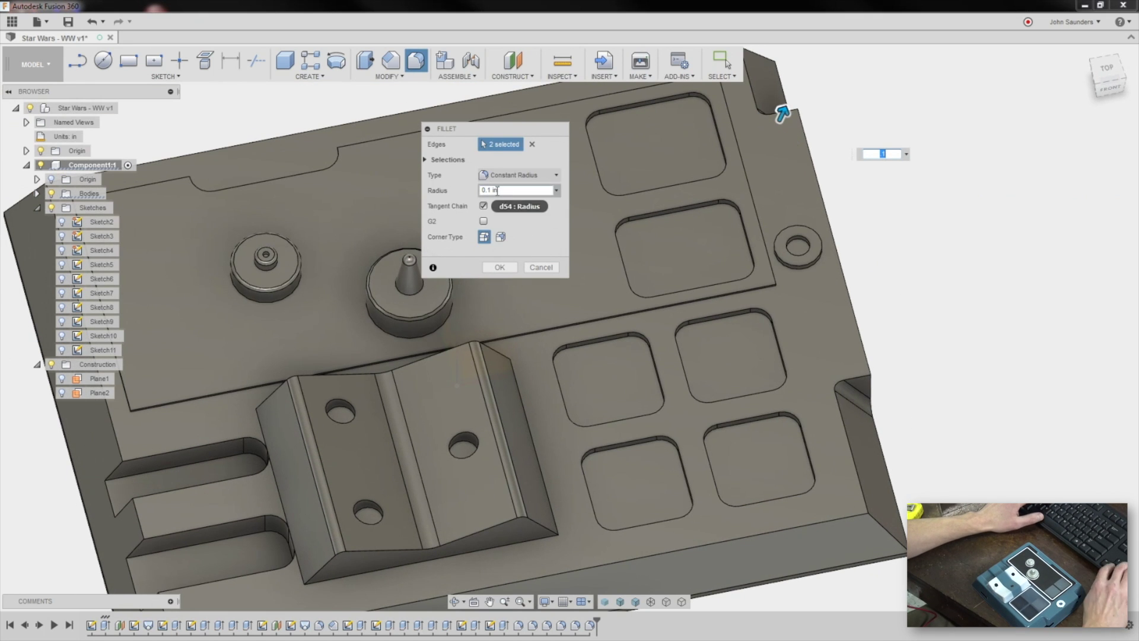
pyautogui.click(500, 268)
# Save the design as a new version with the description "User Saved".
pyautogui.scroll(-5, 593, 261)
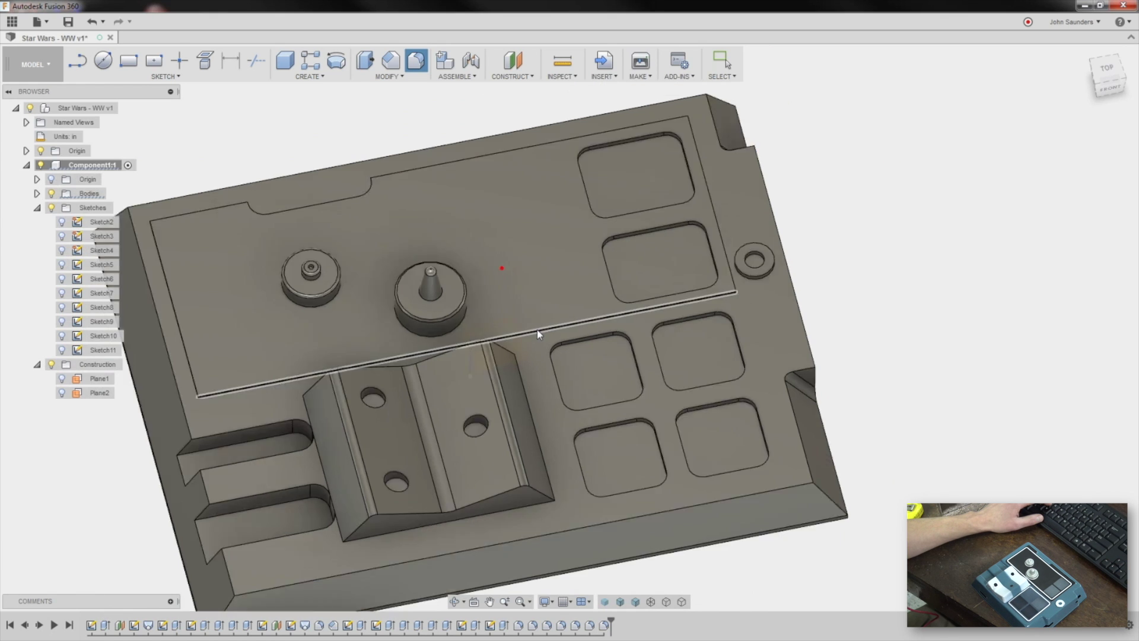
pyautogui.hotkey('ctrl', 's')
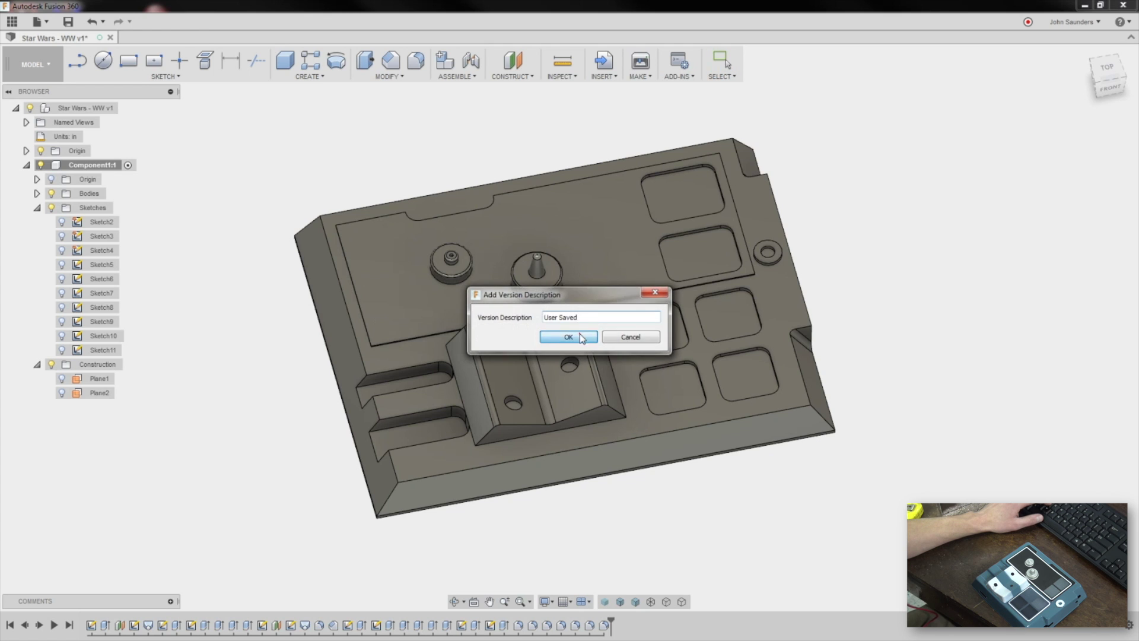
pyautogui.press('Return')
pyautogui.keyDown('shift'); pyautogui.moveTo(613, 277); pyautogui.dragTo(606, 306, button='middle'); pyautogui.keyUp('shift')
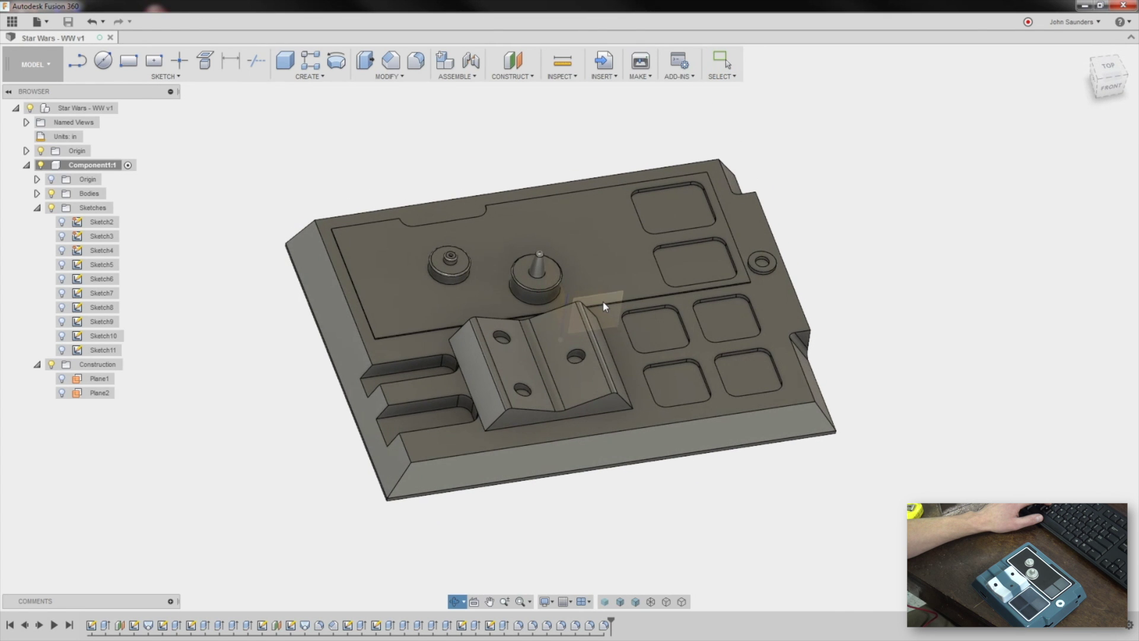